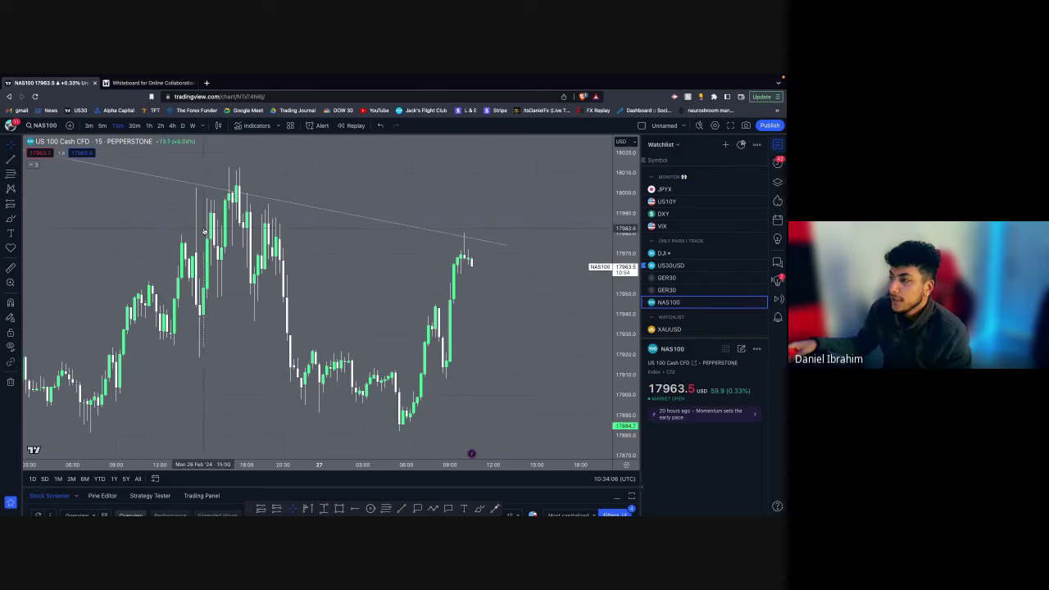
Step: Examine the NAS100 15-minute price action beneath the descending trendline
{"action": "scroll", "coordinate": [199, 268], "scroll_direction": "down", "scroll_amount": 2}
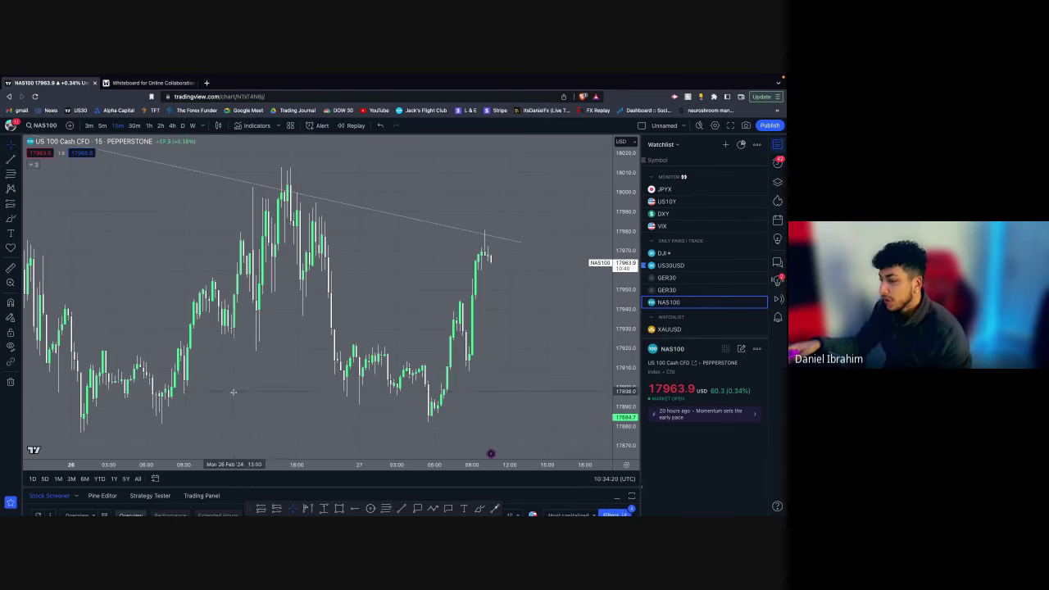
{"action": "scroll", "coordinate": [182, 334], "scroll_direction": "up", "scroll_amount": 1}
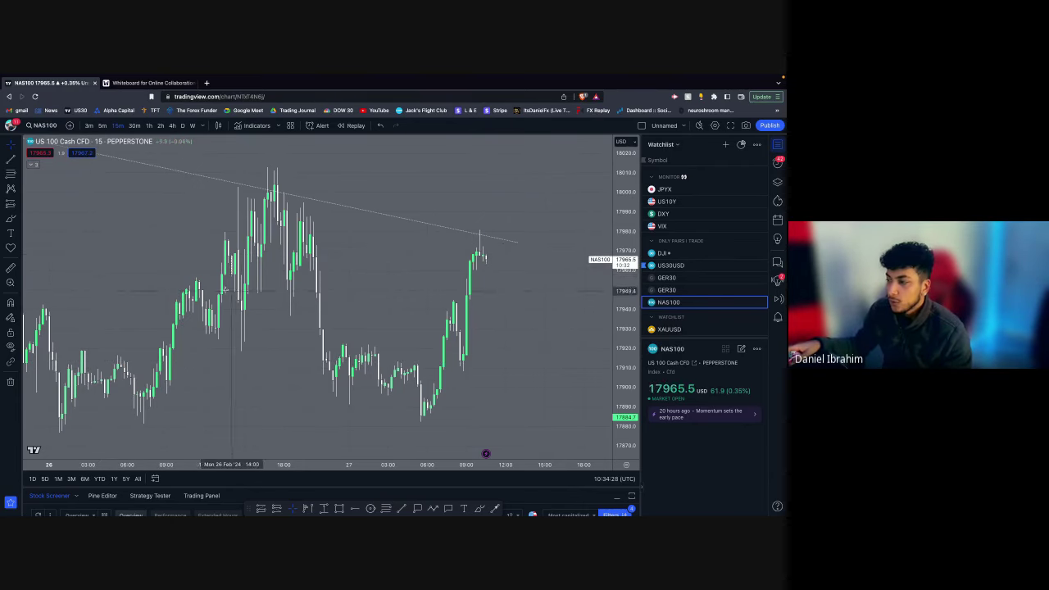
{"action": "right_click", "coordinate": [156, 227]}
{"action": "key", "text": "Escape"}
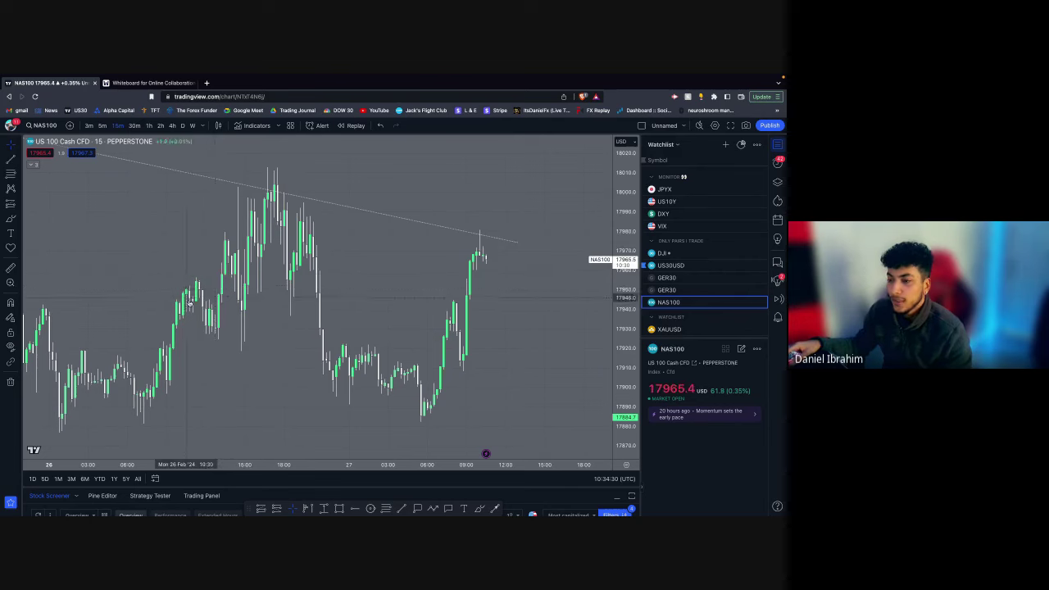
{"action": "scroll", "coordinate": [203, 354], "scroll_direction": "down", "scroll_amount": 1}
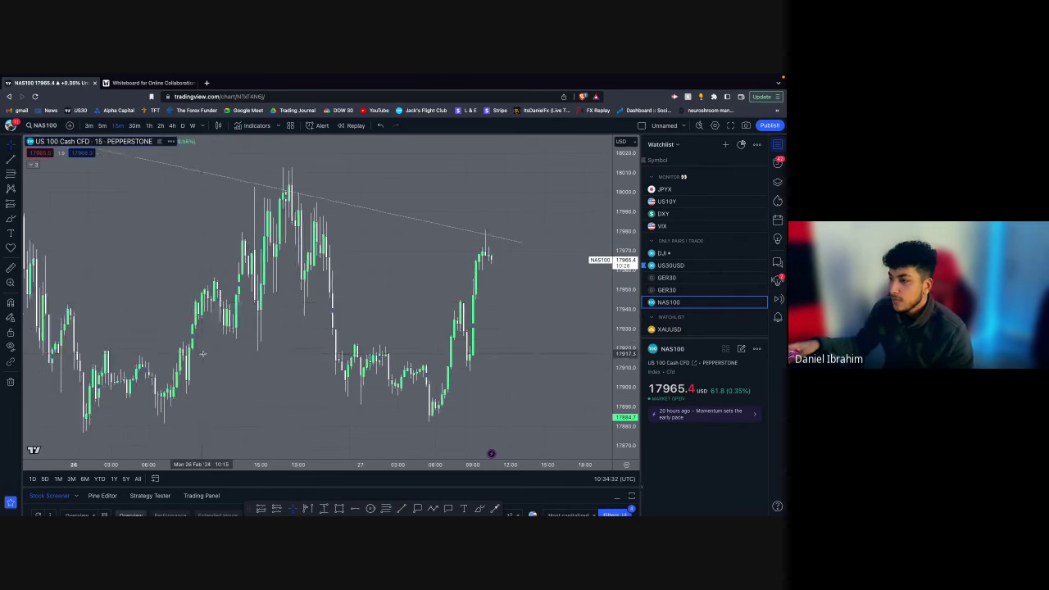
Step: Switch the NAS100 chart to the daily timeframe and review the recent trend
{"action": "scroll", "coordinate": [203, 354], "scroll_direction": "down", "scroll_amount": 2}
{"action": "left_click", "coordinate": [183, 125]}
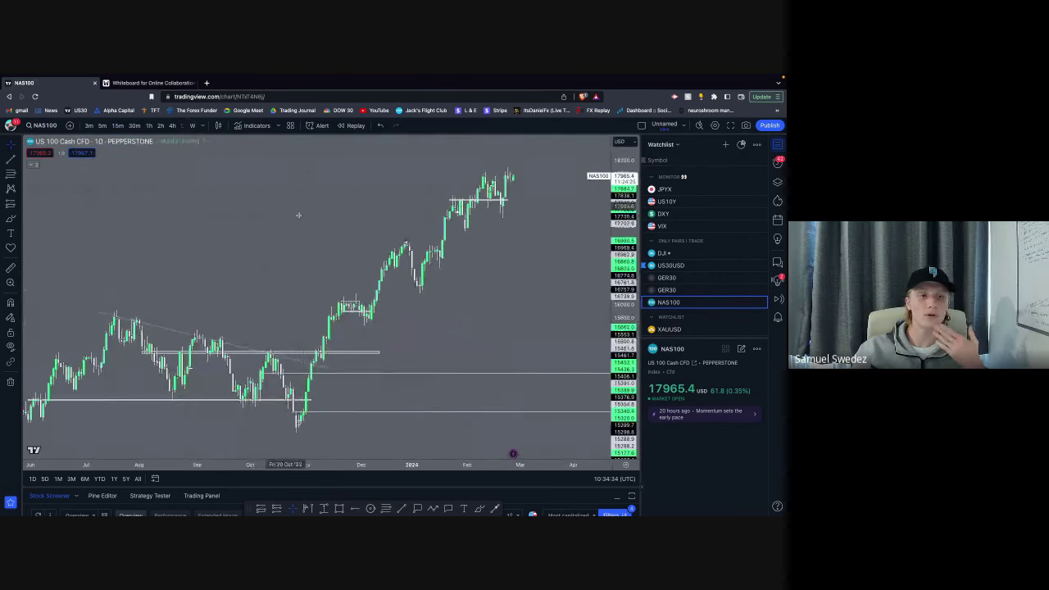
{"action": "scroll", "coordinate": [298, 215], "scroll_direction": "up", "scroll_amount": 10}
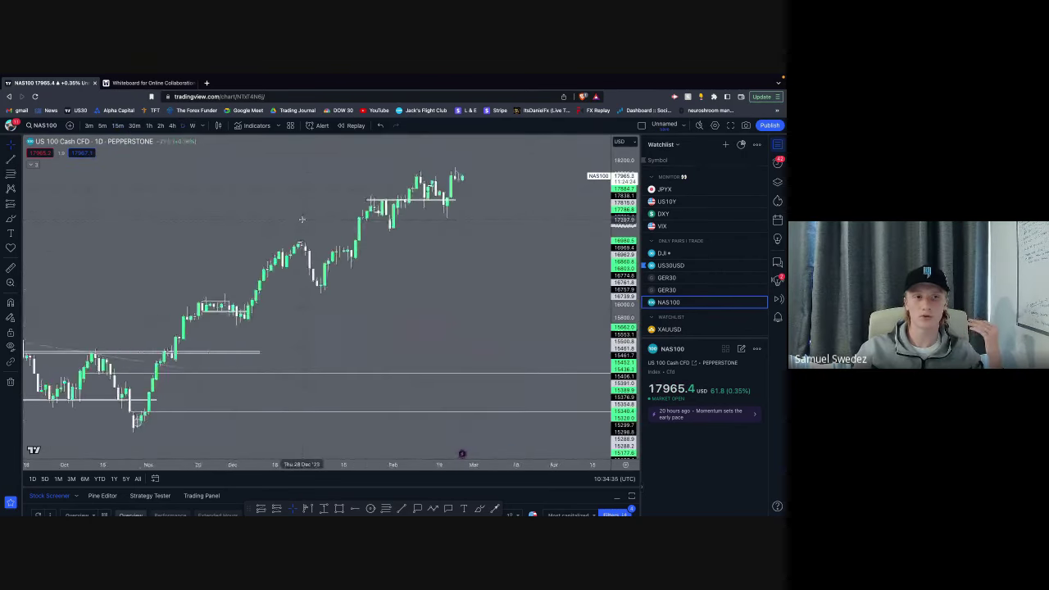
Step: Switch NAS100 to the 1-hour timeframe and frame the descending trendline together with its swing highs and lows
{"action": "left_click", "coordinate": [150, 126]}
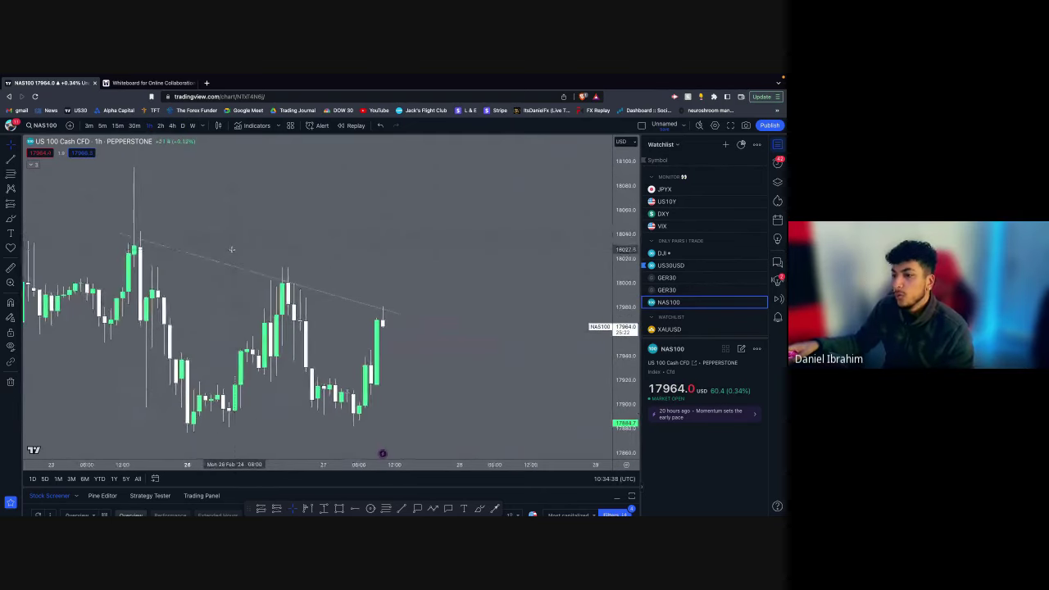
{"action": "left_click_drag", "start_coordinate": [232, 249], "coordinate": [237, 385]}
{"action": "scroll", "coordinate": [533, 418], "scroll_direction": "up", "scroll_amount": 1}
{"action": "left_click_drag", "start_coordinate": [623, 433], "coordinate": [600, 355]}
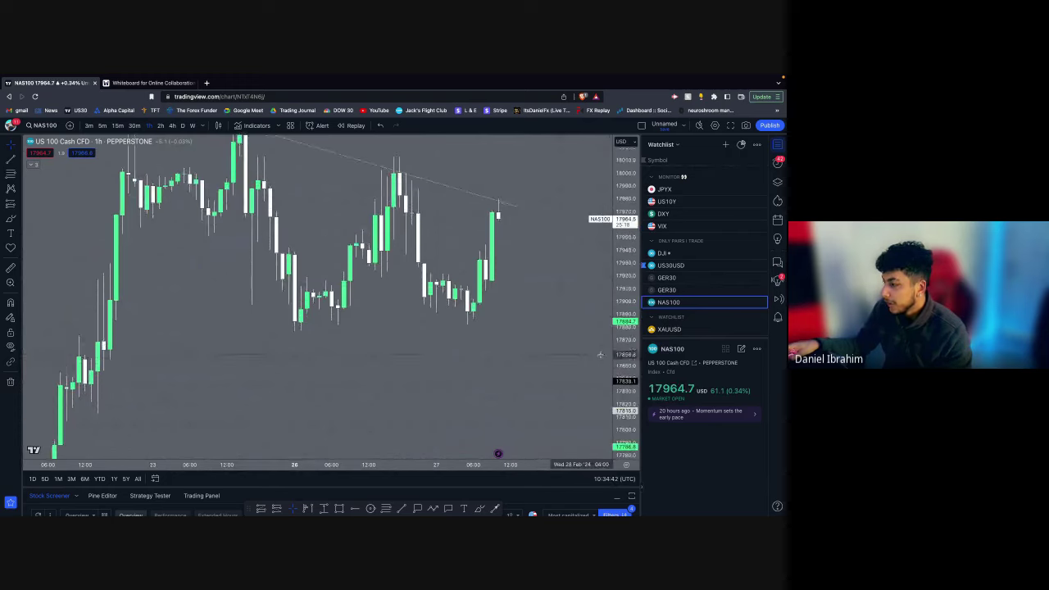
{"action": "left_click_drag", "start_coordinate": [532, 377], "coordinate": [503, 422]}
{"action": "scroll", "coordinate": [468, 377], "scroll_direction": "down", "scroll_amount": 1}
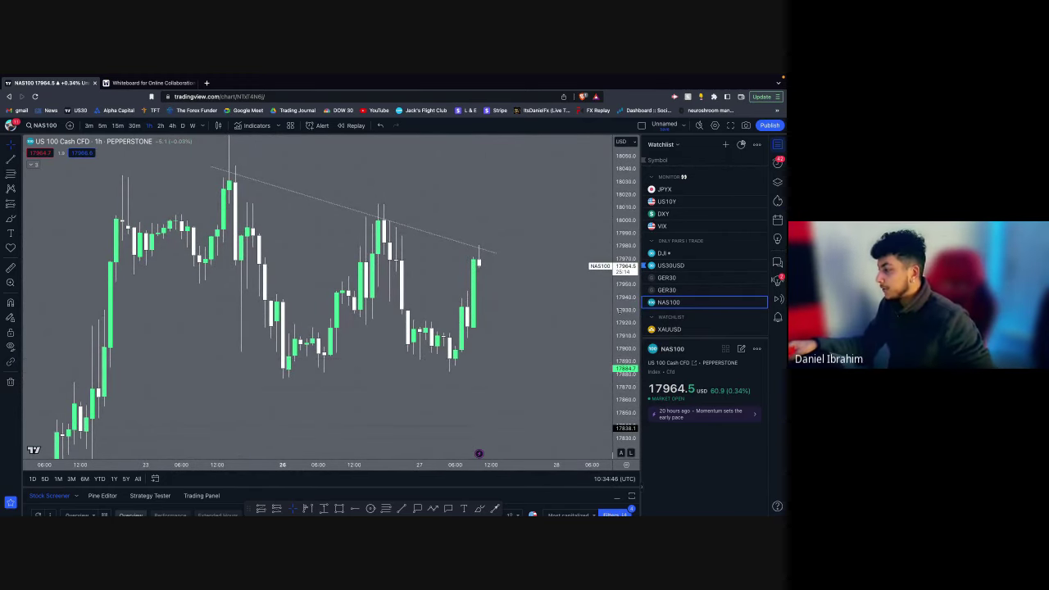
{"action": "scroll", "coordinate": [569, 369], "scroll_direction": "right", "scroll_amount": 2}
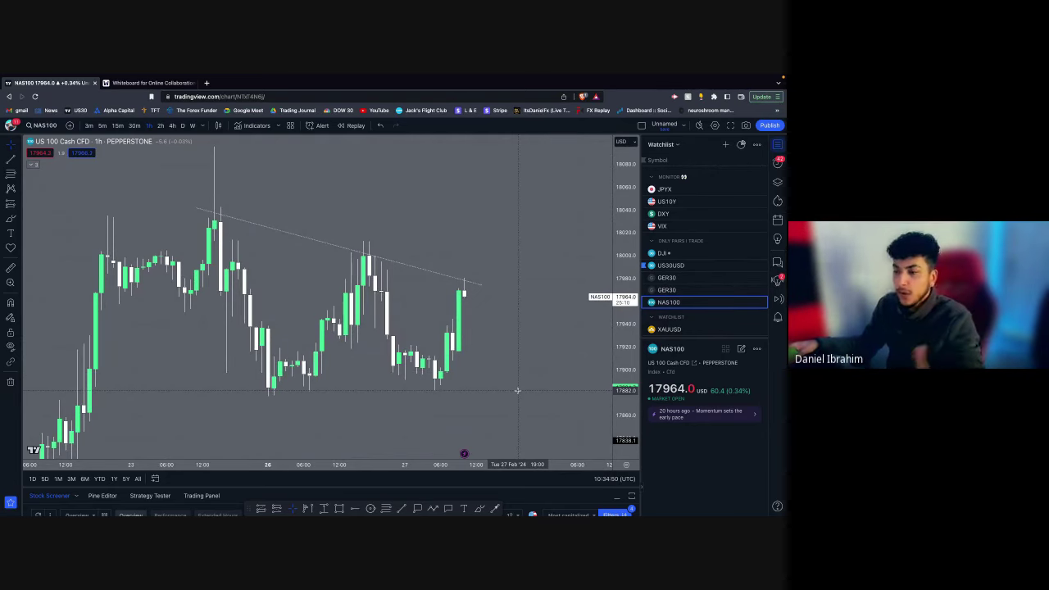
Step: Open the U.S. Dollar Index (DXY) from the watchlist and review its 1-hour price action
{"action": "left_click", "coordinate": [685, 213]}
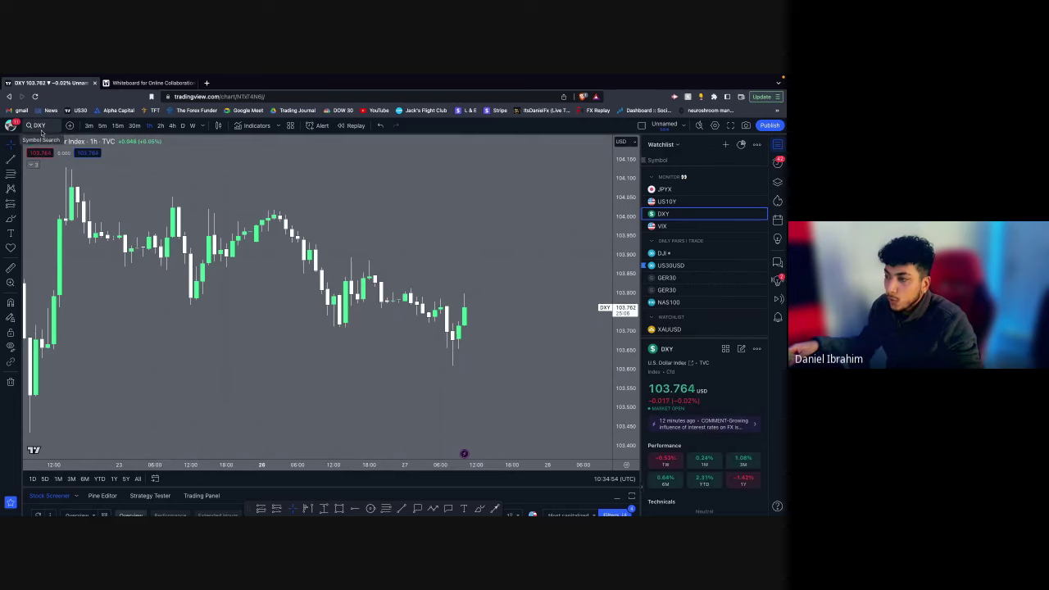
{"action": "scroll", "coordinate": [53, 203], "scroll_direction": "down", "scroll_amount": 2}
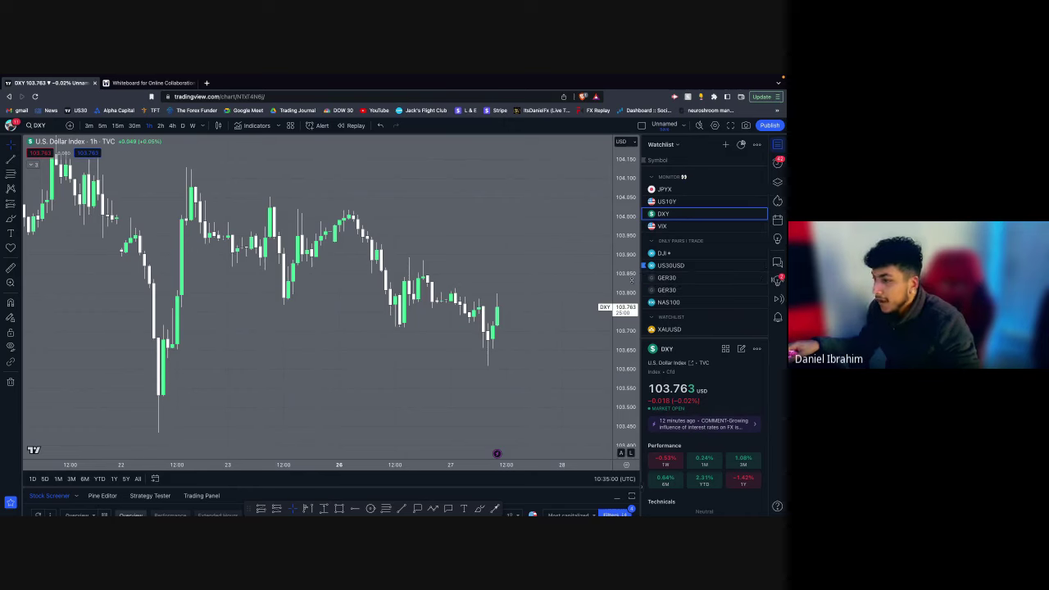
{"action": "scroll", "coordinate": [188, 262], "scroll_direction": "down", "scroll_amount": 2}
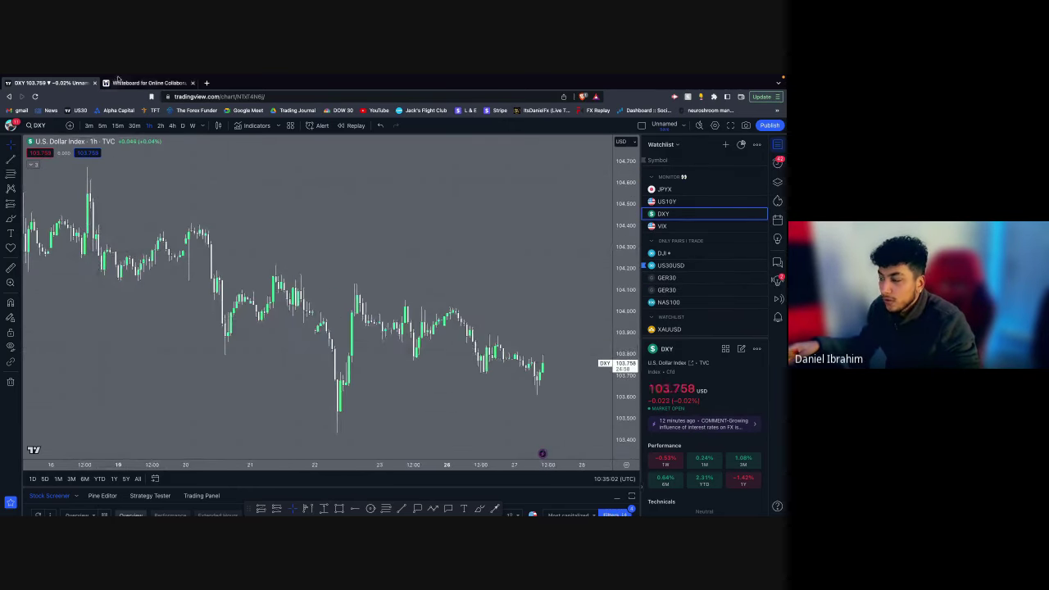
Step: Set the DXY chart to the daily timeframe and examine the price swings from December to February
{"action": "left_click", "coordinate": [183, 126]}
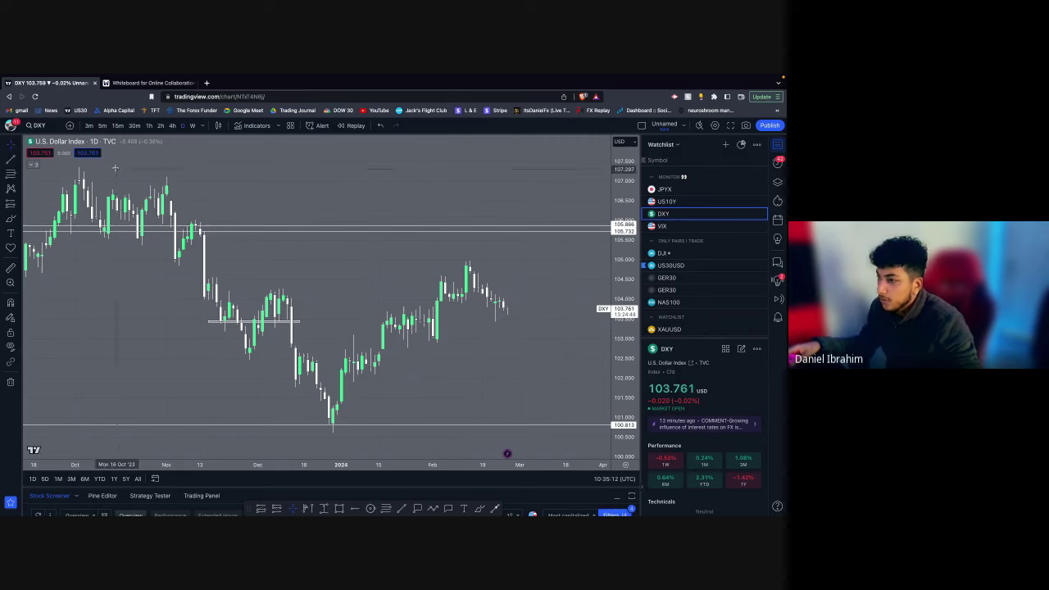
{"action": "scroll", "coordinate": [251, 306], "scroll_direction": "up", "scroll_amount": 3}
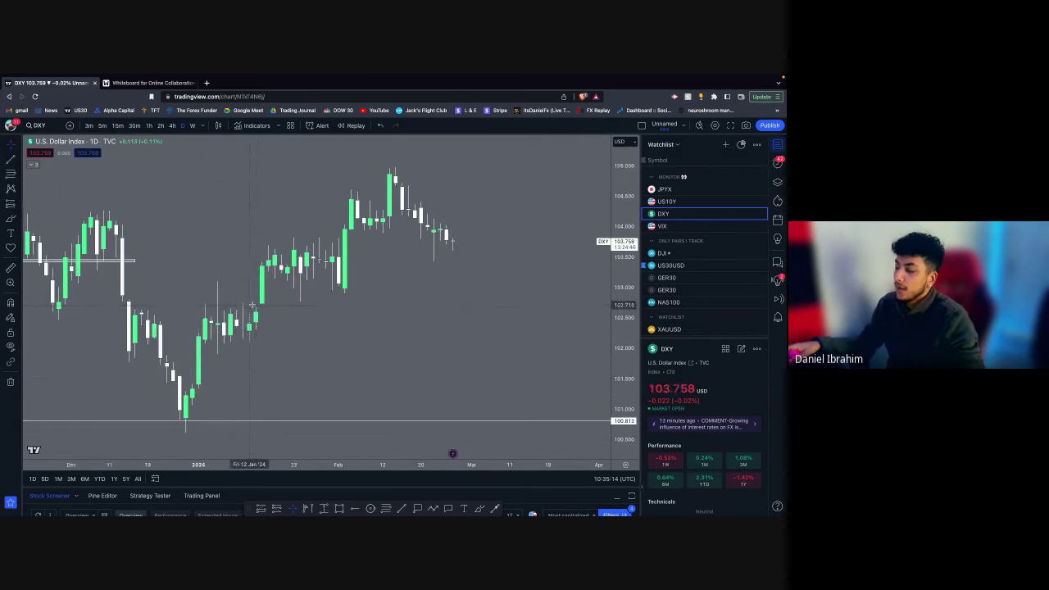
{"action": "scroll", "coordinate": [251, 307], "scroll_direction": "down", "scroll_amount": 4}
{"action": "scroll", "coordinate": [251, 307], "scroll_direction": "up", "scroll_amount": 5}
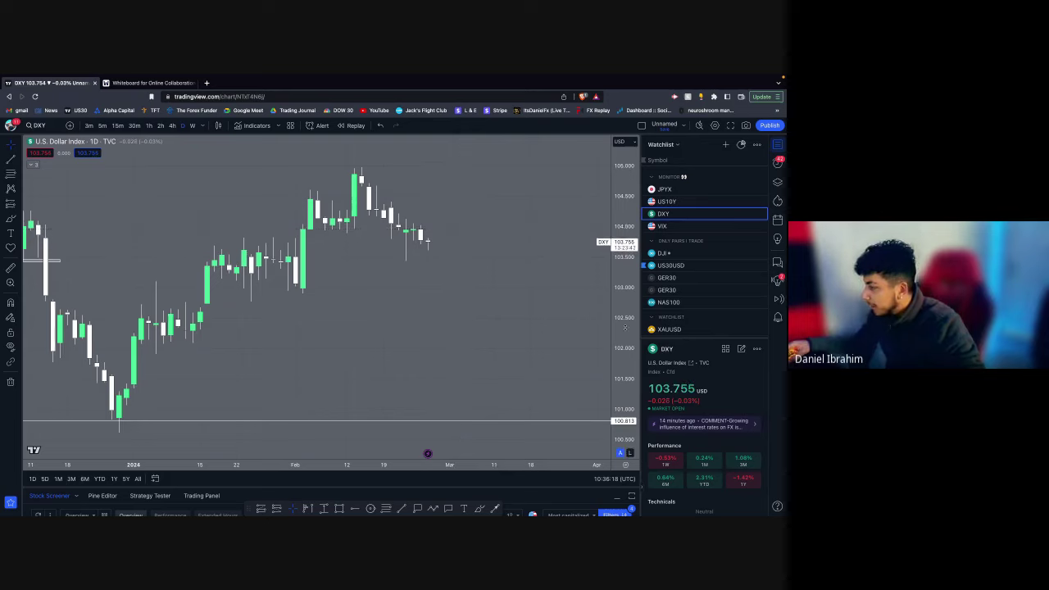
{"action": "mouse_move", "coordinate": [624, 306]}
{"action": "left_mouse_down"}
{"action": "mouse_move", "coordinate": [623, 254]}
{"action": "mouse_move", "coordinate": [624, 323]}
{"action": "left_mouse_up"}
{"action": "scroll", "coordinate": [528, 266], "scroll_direction": "down", "scroll_amount": 3}
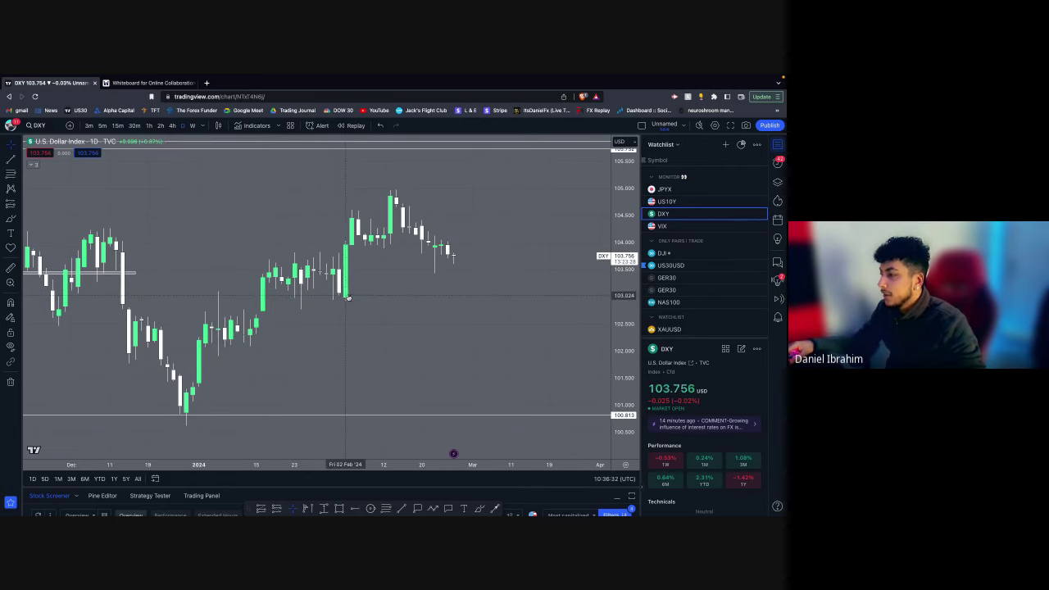
{"action": "scroll", "coordinate": [401, 239], "scroll_direction": "up", "scroll_amount": 2}
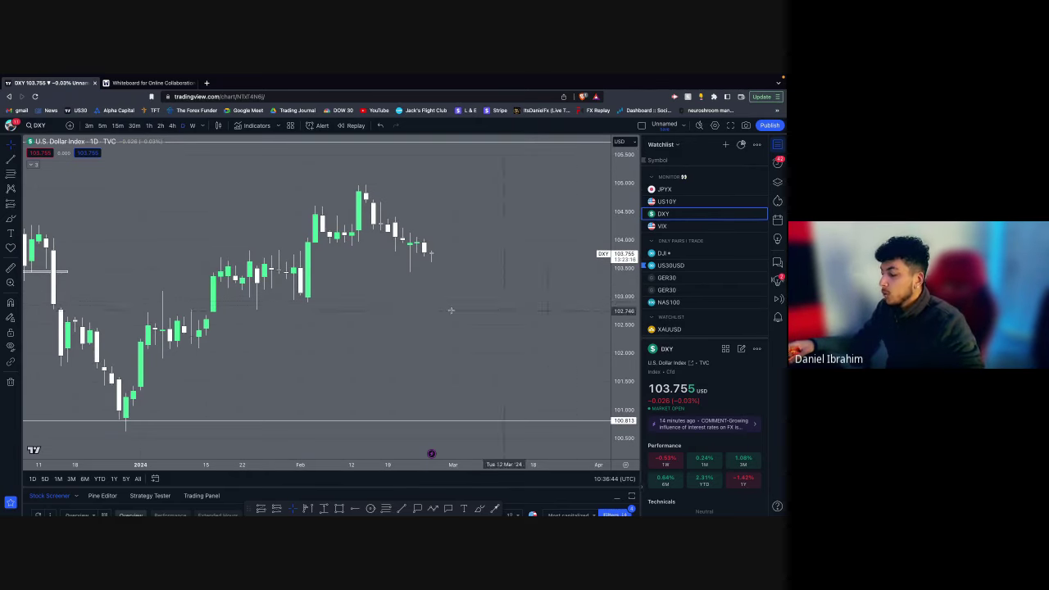
Step: Compare the daily XAUUSD and DXY charts by alternating between them, ending on XAUUSD
{"action": "left_click", "coordinate": [670, 330]}
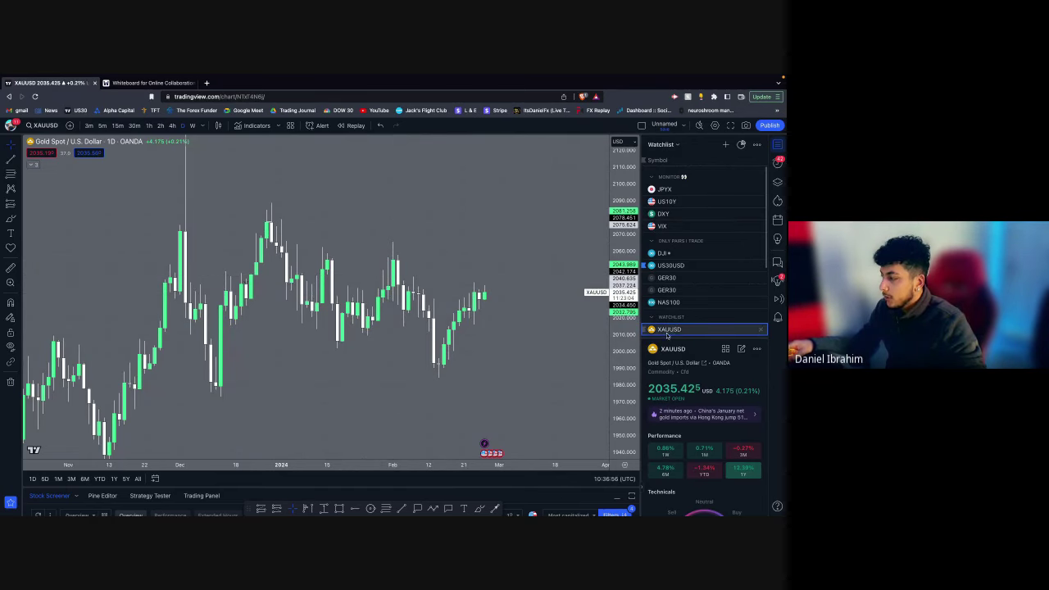
{"action": "left_click", "coordinate": [665, 214]}
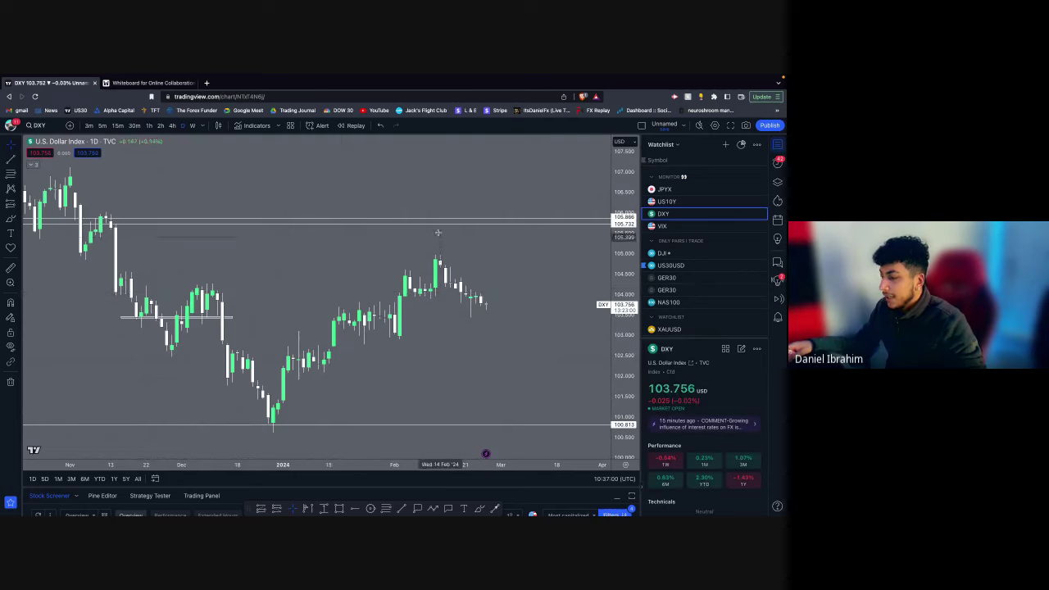
{"action": "left_click", "coordinate": [675, 330]}
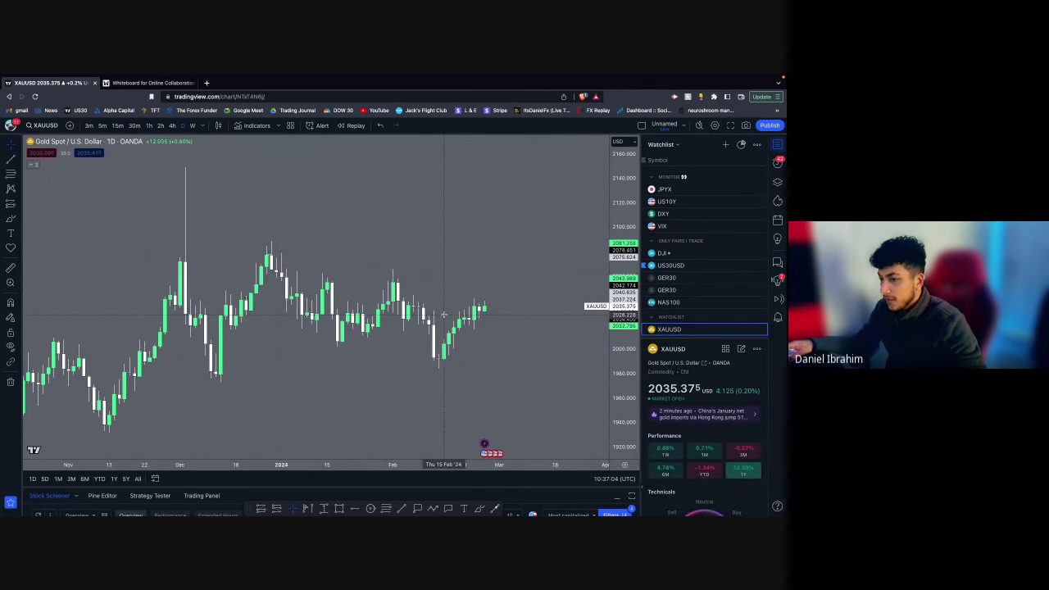
Step: Invert the XAUUSD chart's price scale and restore its normal orientation
{"action": "key", "text": "alt+i"}
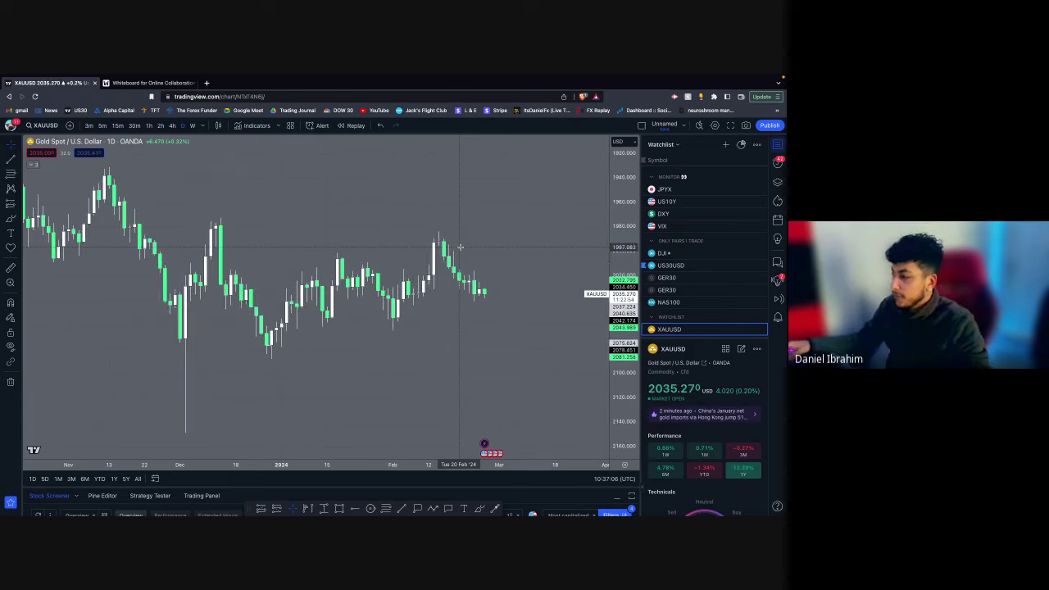
{"action": "key", "text": "alt+i"}
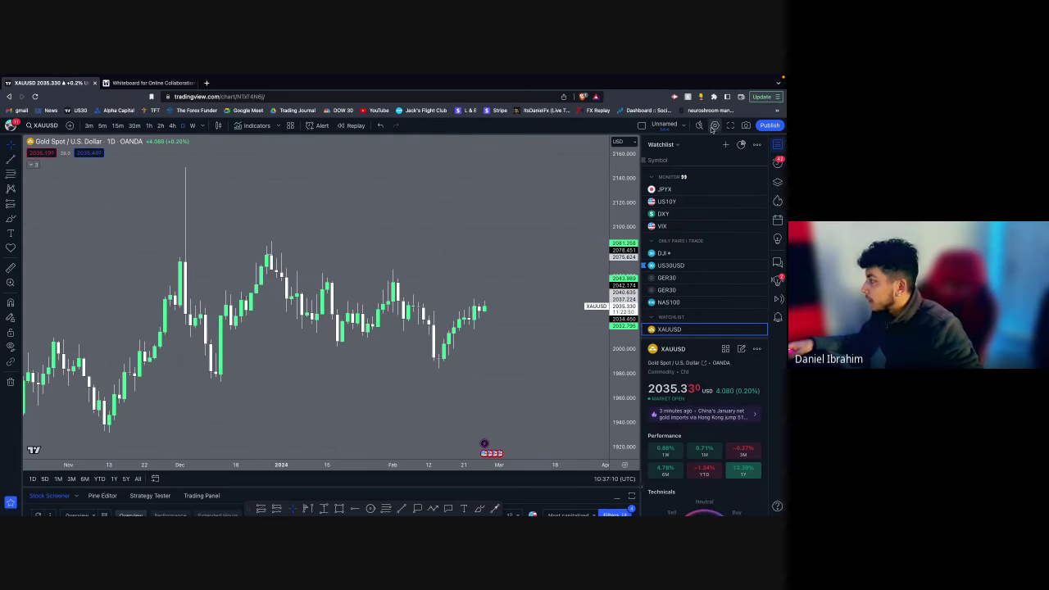
Step: Change the chart layout to two charts side by side
{"action": "left_click", "coordinate": [641, 124]}
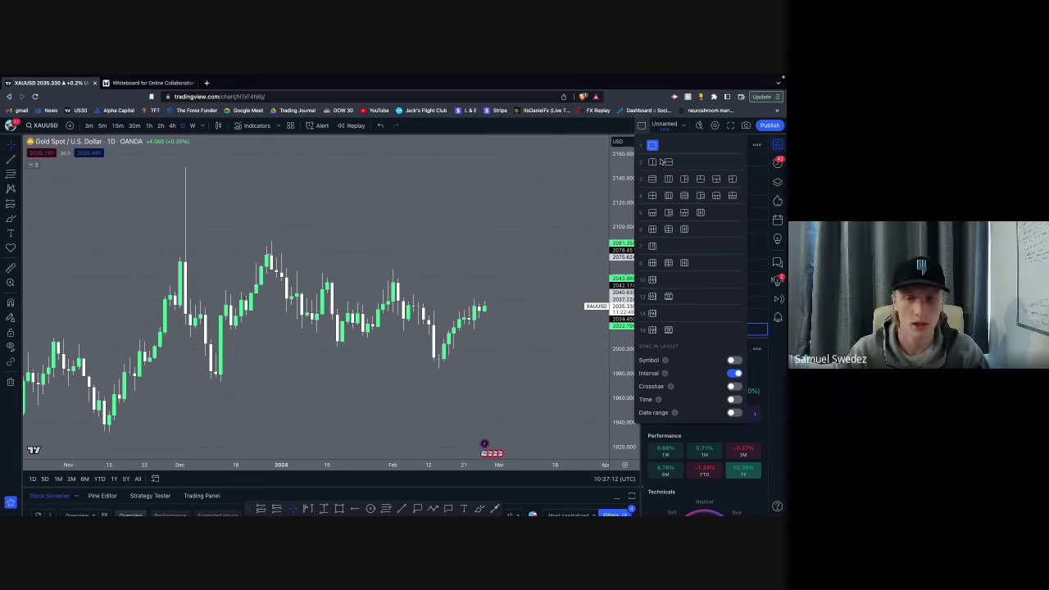
{"action": "left_click", "coordinate": [513, 194]}
{"action": "left_click", "coordinate": [638, 127]}
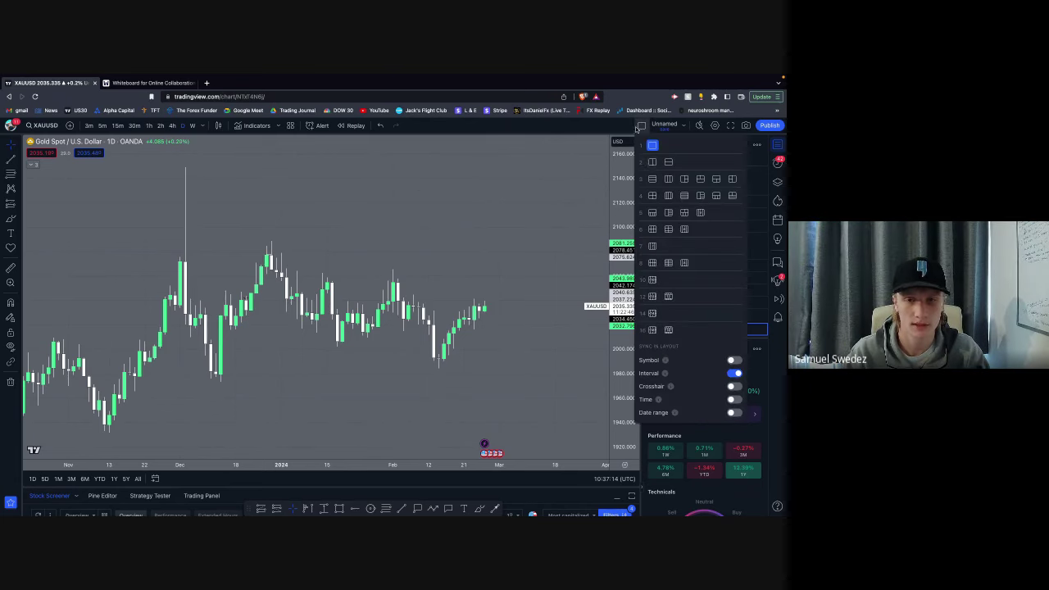
{"action": "left_click", "coordinate": [653, 162]}
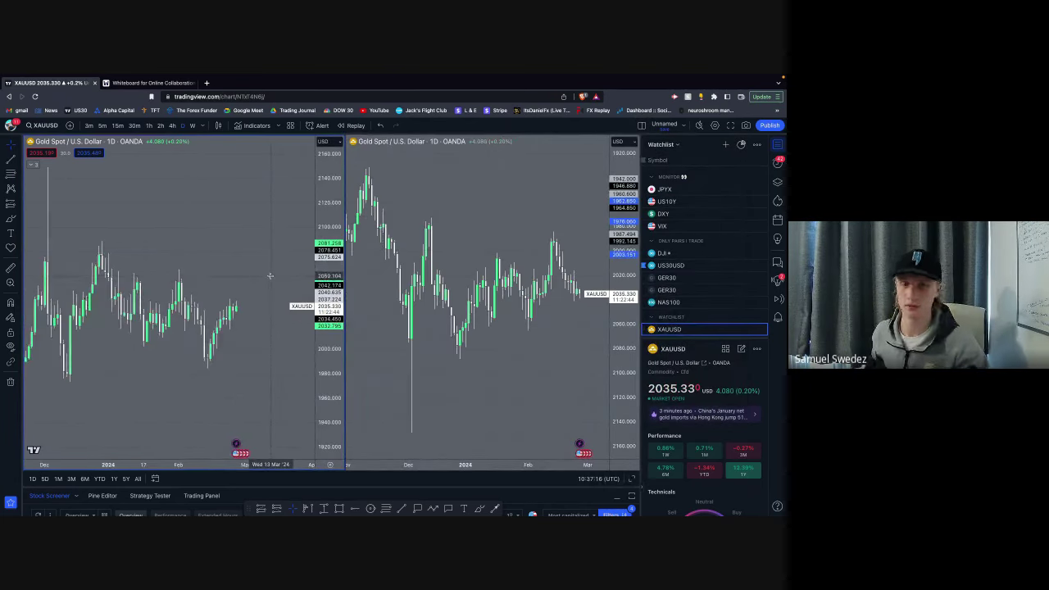
Step: Load DXY into the second chart and adjust its zoom and price scale for comparison with gold
{"action": "left_click", "coordinate": [664, 213]}
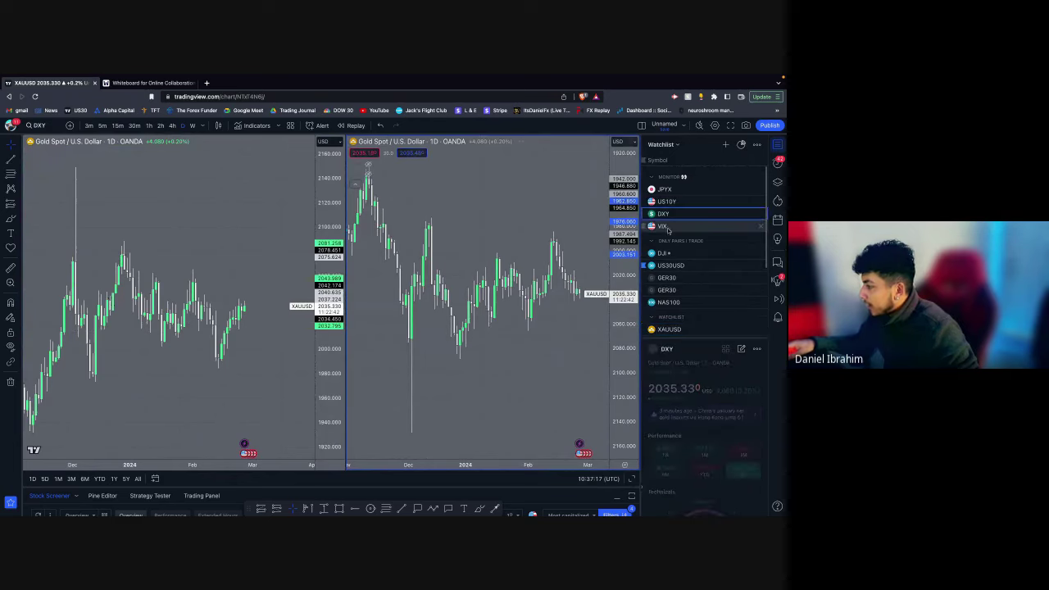
{"action": "scroll", "coordinate": [142, 351], "scroll_direction": "down", "scroll_amount": 2}
{"action": "scroll", "coordinate": [230, 347], "scroll_direction": "up", "scroll_amount": 2}
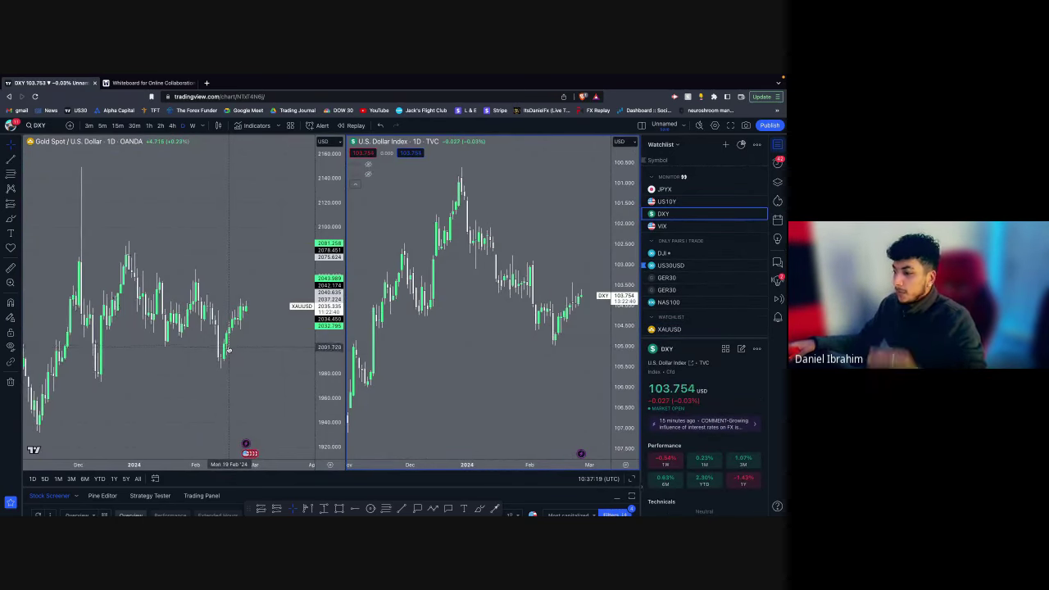
{"action": "scroll", "coordinate": [402, 292], "scroll_direction": "up", "scroll_amount": 3}
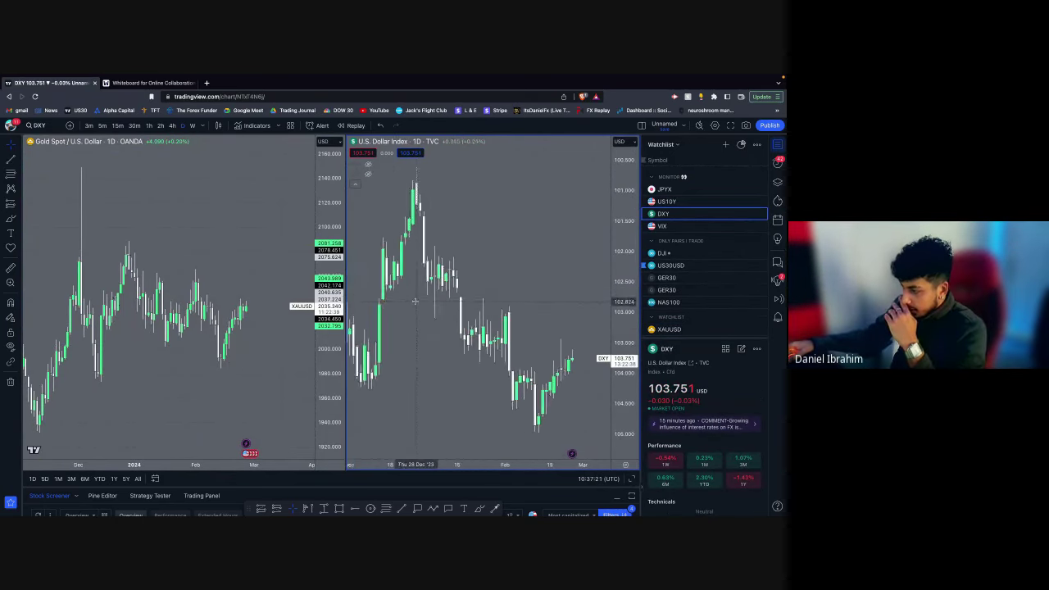
{"action": "left_click_drag", "start_coordinate": [624, 271], "coordinate": [624, 348]}
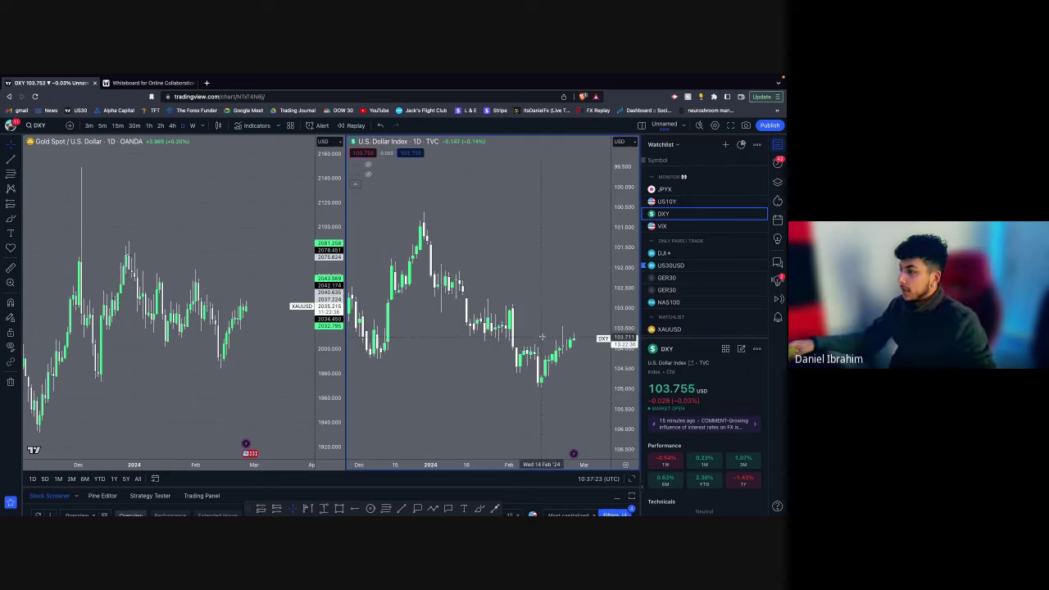
Step: Compare DXY's normal and inverted price scales, then examine its inverted swings since December alongside gold
{"action": "key", "text": "alt+i"}
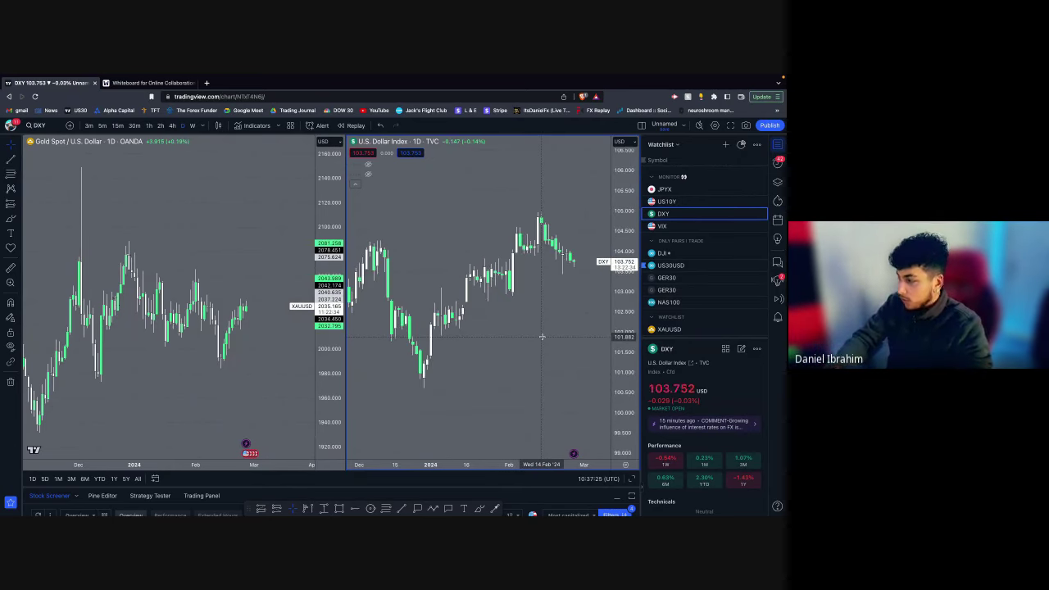
{"action": "key", "text": "alt+i"}
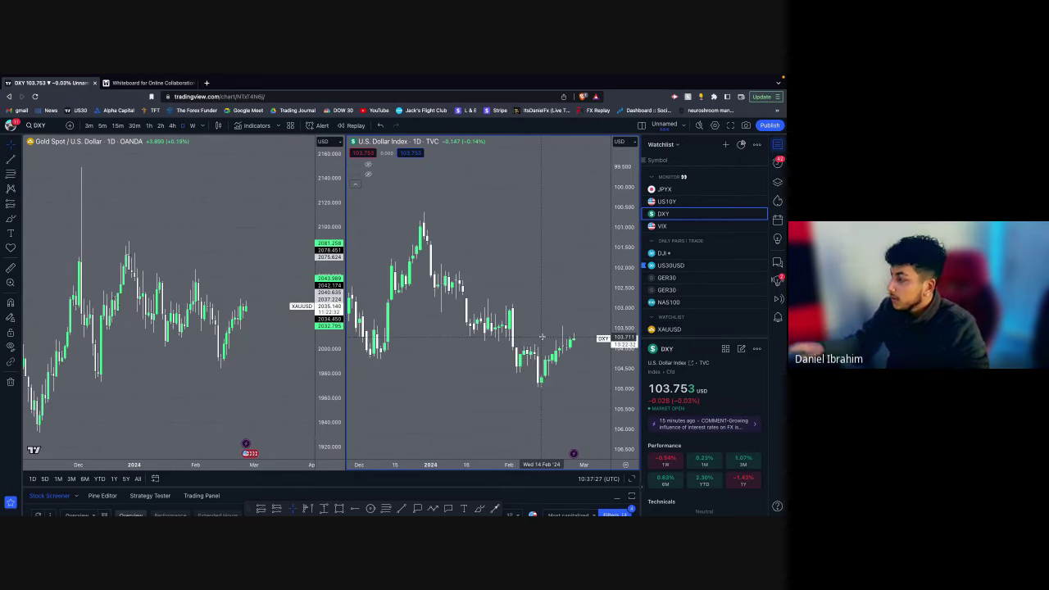
{"action": "scroll", "coordinate": [542, 336], "scroll_direction": "down", "scroll_amount": 5}
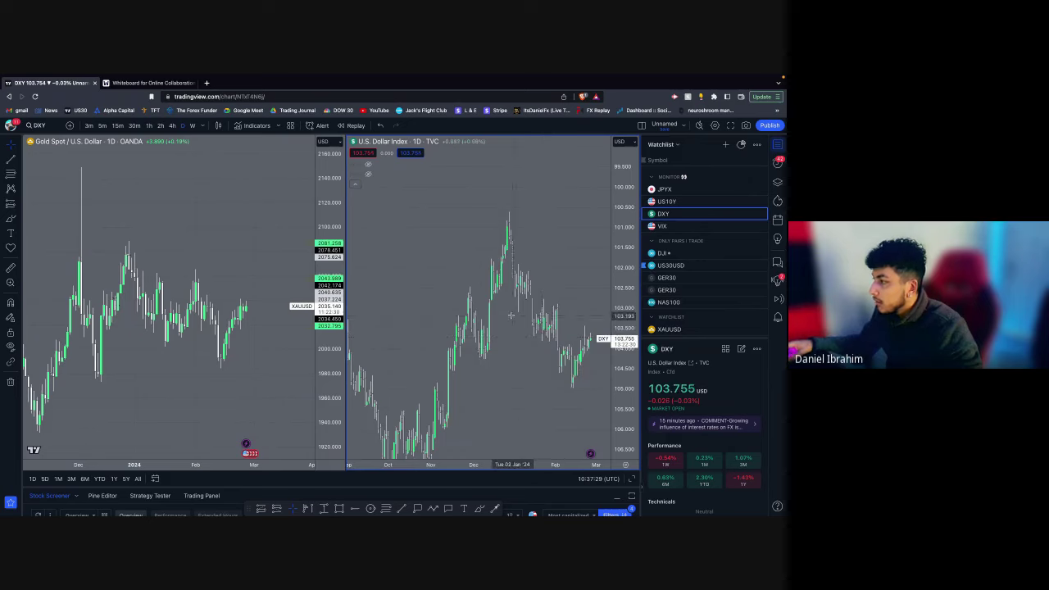
{"action": "scroll", "coordinate": [541, 403], "scroll_direction": "up", "scroll_amount": 5}
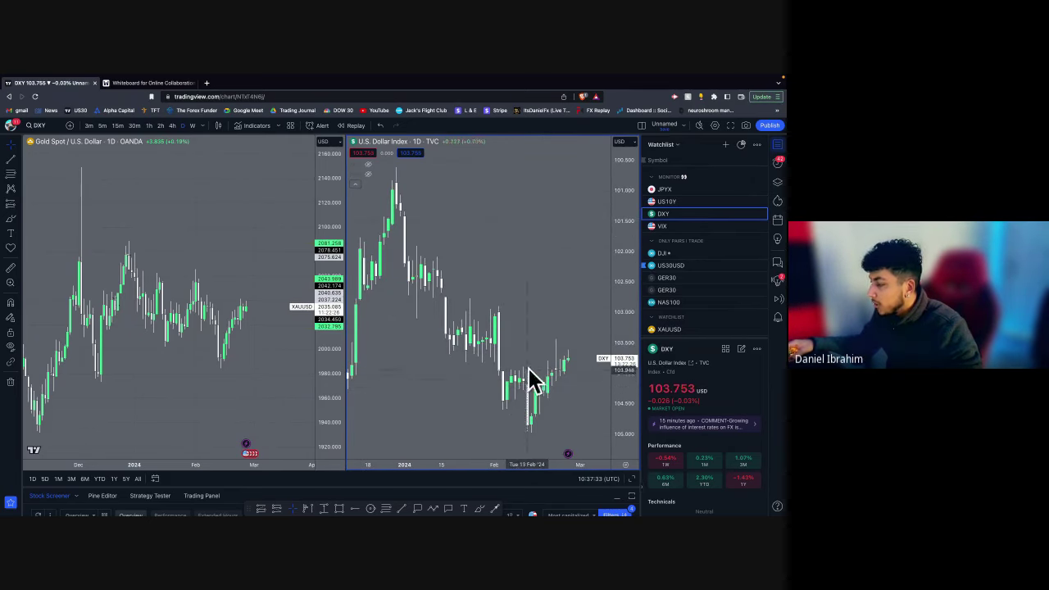
{"action": "scroll", "coordinate": [534, 393], "scroll_direction": "up", "scroll_amount": 1}
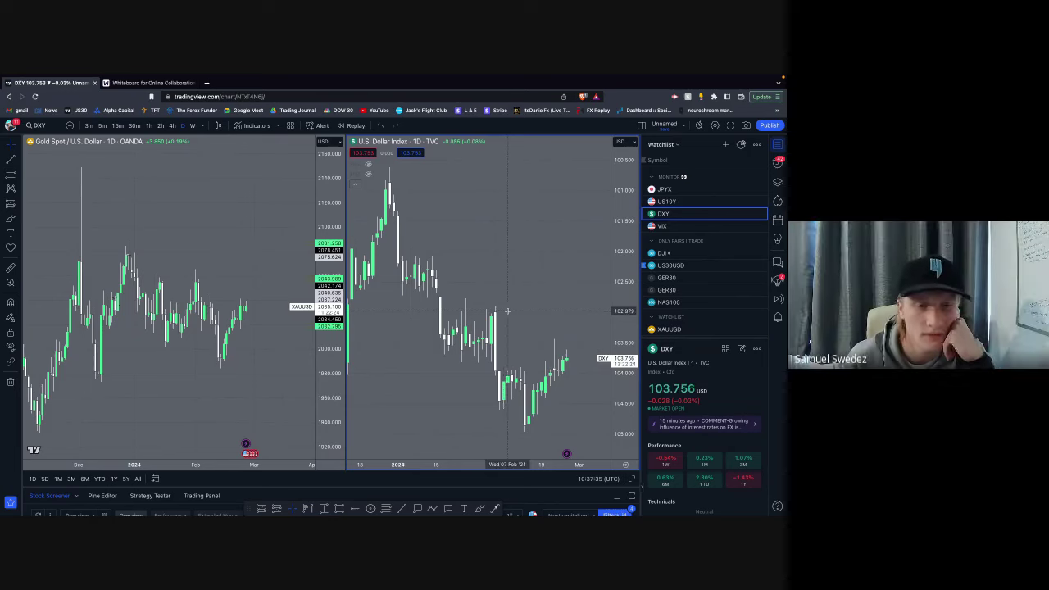
Step: Restore the DXY chart's normal price scale orientation and compare its swings since December with gold's
{"action": "right_click", "coordinate": [508, 310]}
{"action": "mouse_move", "coordinate": [571, 440]}
{"action": "left_click", "coordinate": [661, 507]}
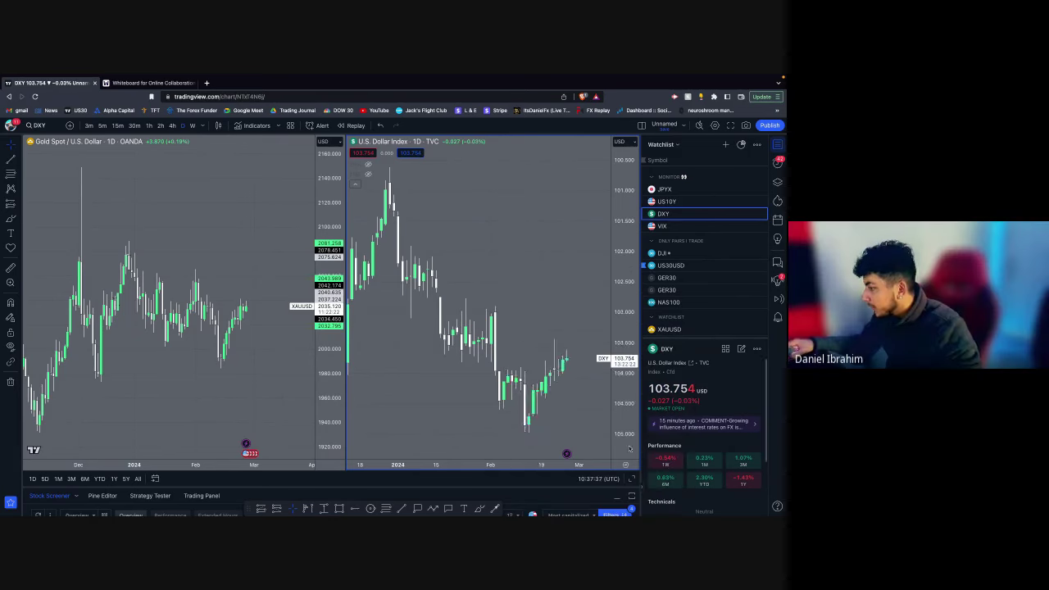
{"action": "scroll", "coordinate": [434, 336], "scroll_direction": "down", "scroll_amount": 1}
{"action": "scroll", "coordinate": [435, 358], "scroll_direction": "down", "scroll_amount": 2}
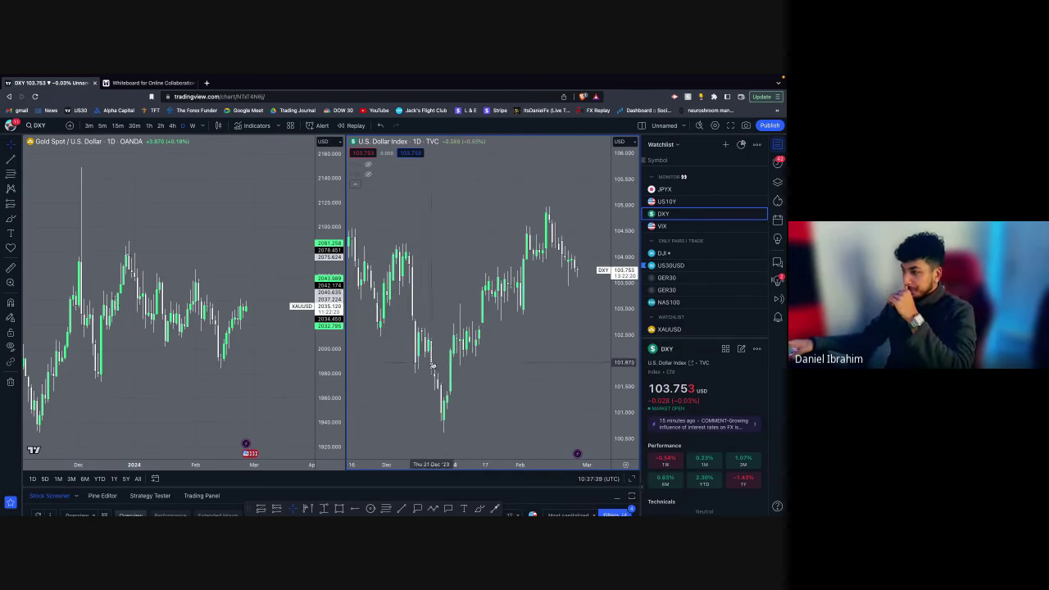
{"action": "left_click", "coordinate": [140, 348]}
{"action": "scroll", "coordinate": [145, 350], "scroll_direction": "down", "scroll_amount": 2}
{"action": "scroll", "coordinate": [146, 351], "scroll_direction": "up", "scroll_amount": 2}
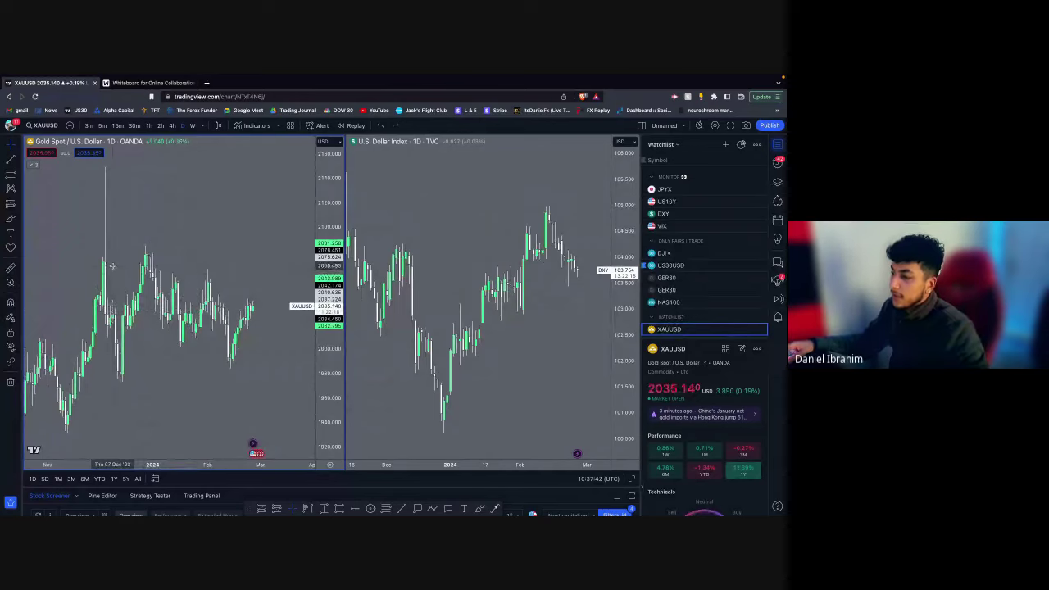
{"action": "scroll", "coordinate": [555, 297], "scroll_direction": "up", "scroll_amount": 2}
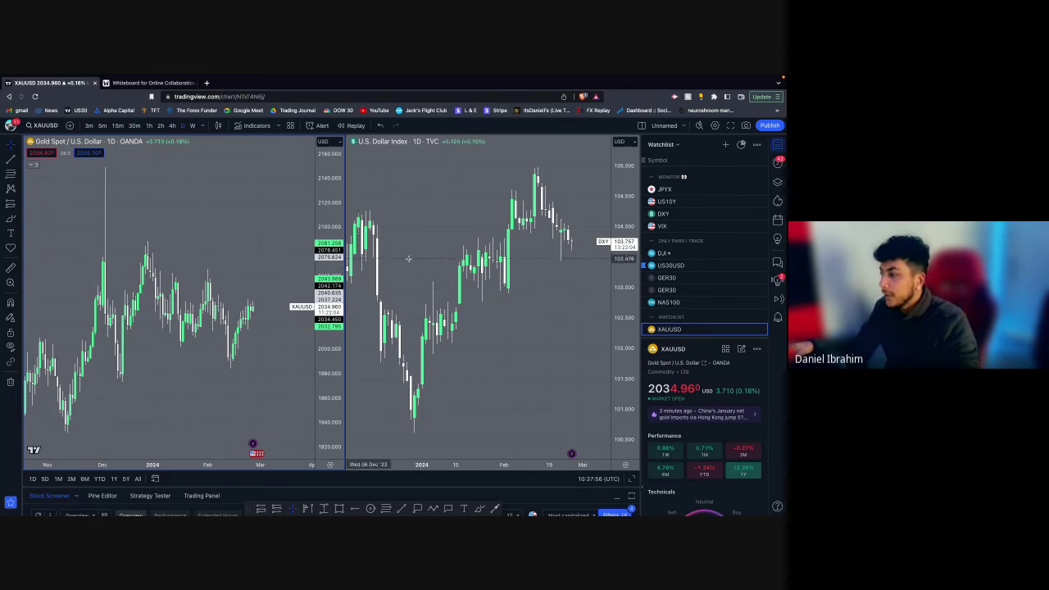
Step: Draw a thin rectangle zone on the DXY chart just above 103.600, from mid-January to past the latest candle
{"action": "scroll", "coordinate": [446, 259], "scroll_direction": "up", "scroll_amount": 2}
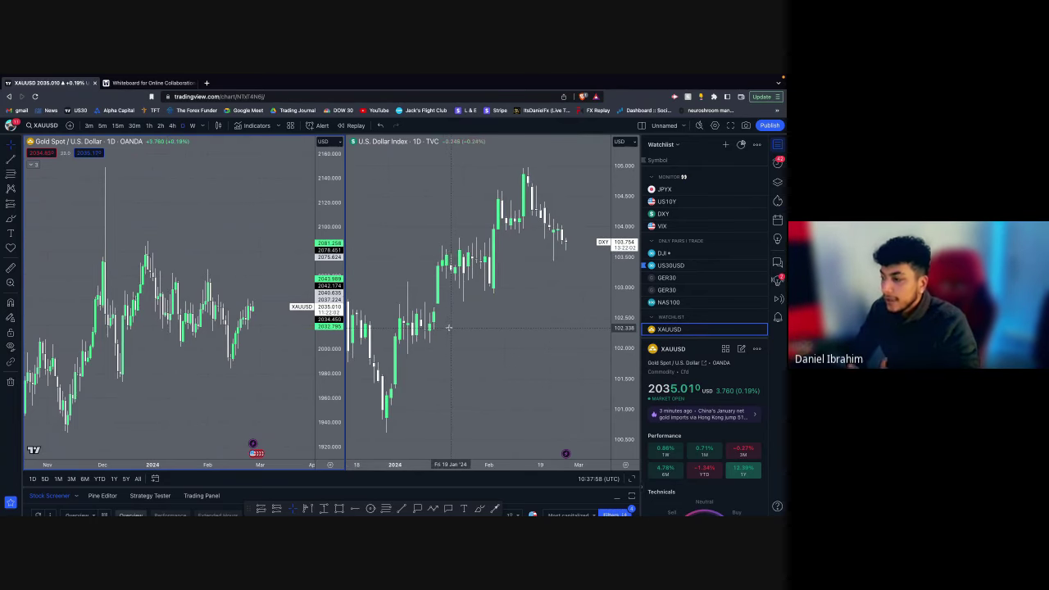
{"action": "scroll", "coordinate": [452, 270], "scroll_direction": "up", "scroll_amount": 3}
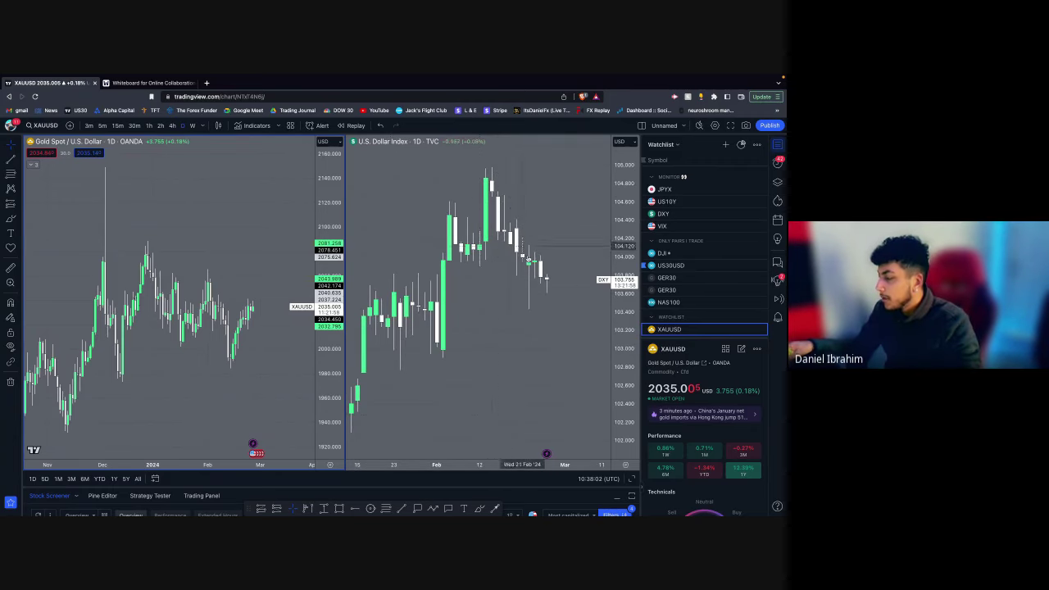
{"action": "left_click", "coordinate": [340, 507]}
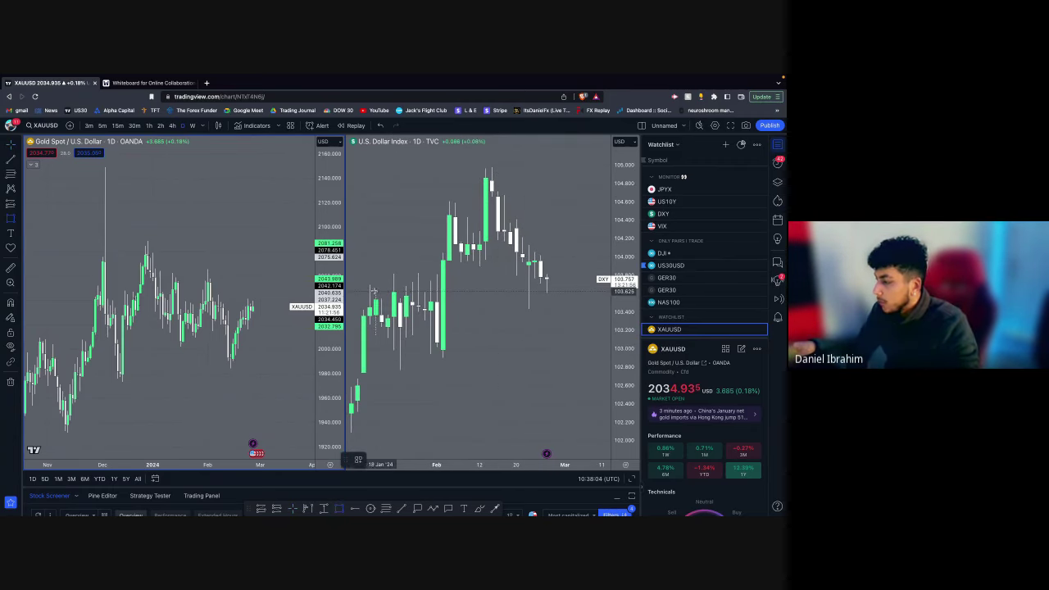
{"action": "left_click", "coordinate": [369, 292]}
{"action": "left_click", "coordinate": [595, 286]}
{"action": "left_click", "coordinate": [567, 252]}
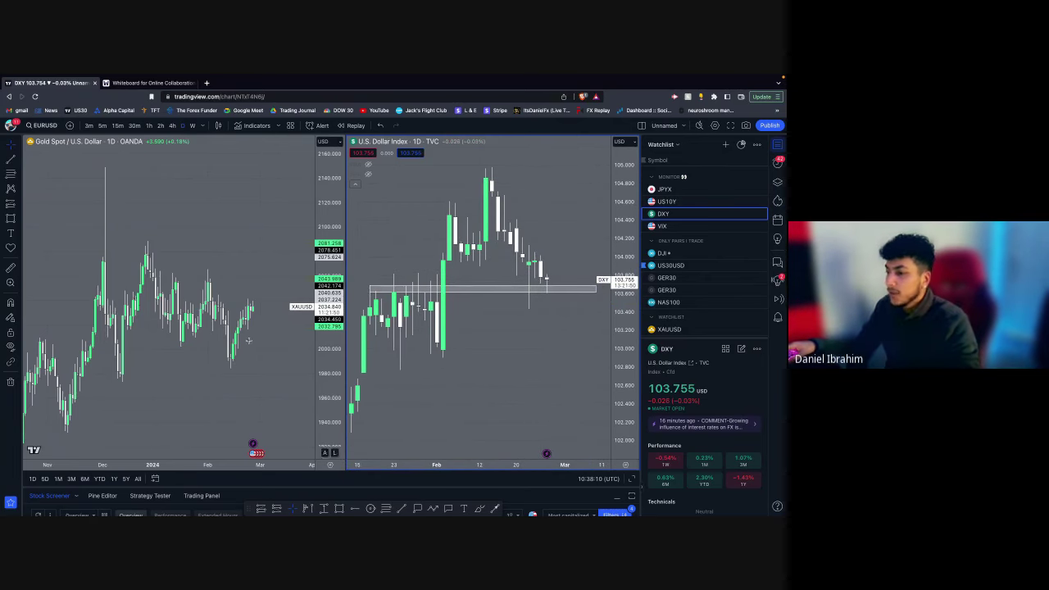
Step: Draw a matching thin rectangle zone on the XAUUSD chart around 2040, from late January to past the latest candle
{"action": "scroll", "coordinate": [171, 359], "scroll_direction": "up", "scroll_amount": 2}
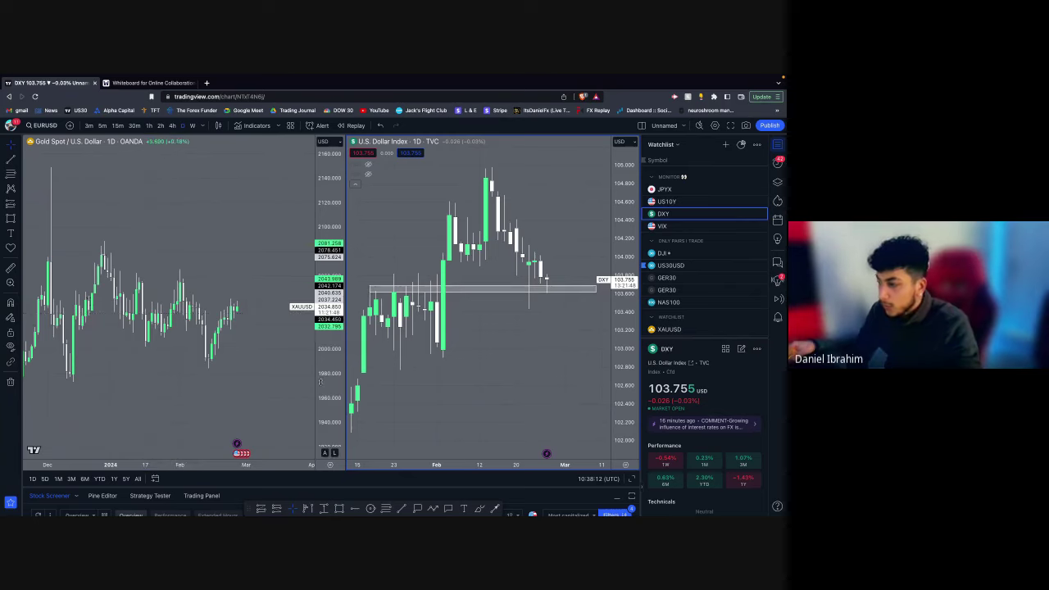
{"action": "left_click", "coordinate": [232, 372]}
{"action": "left_click_drag", "start_coordinate": [233, 372], "coordinate": [245, 346]}
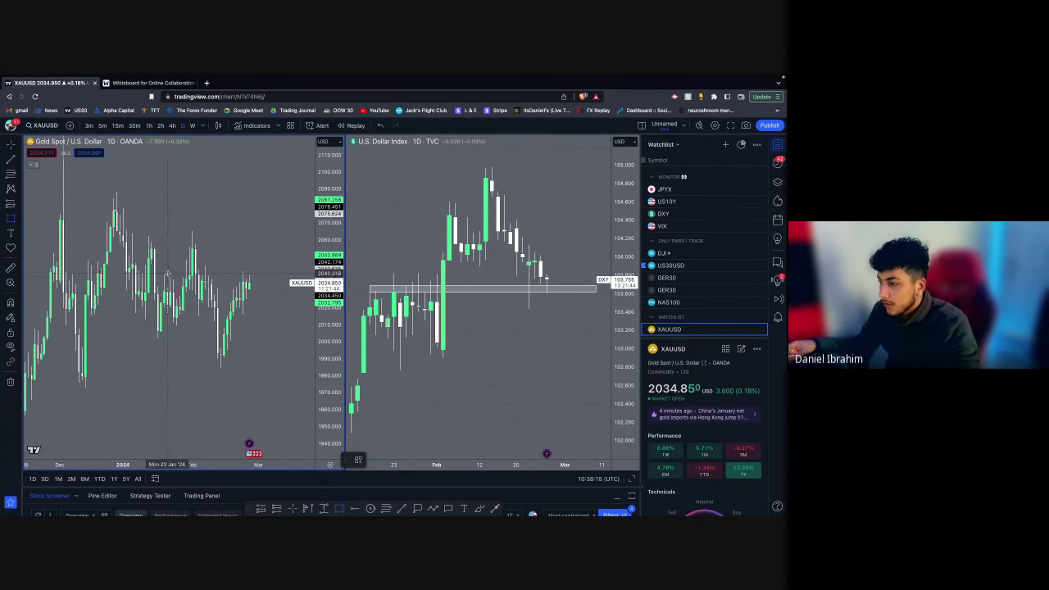
{"action": "left_click_drag", "start_coordinate": [175, 273], "coordinate": [305, 271]}
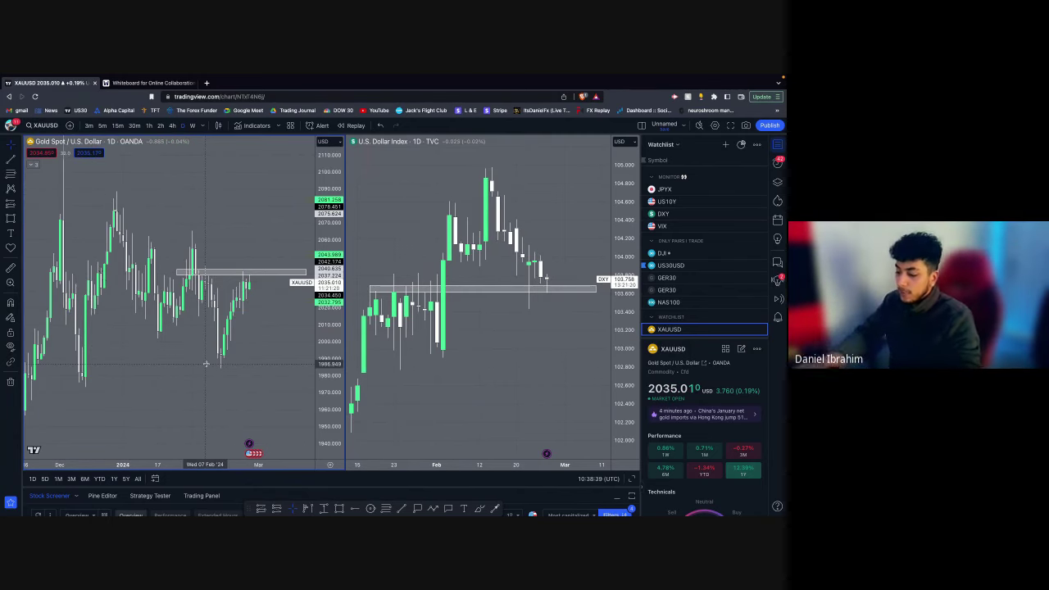
Step: Maximize the XAUUSD chart, inverting its price scale and returning it to normal orientation
{"action": "key", "text": "alt+i"}
{"action": "key", "text": "alt+Return"}
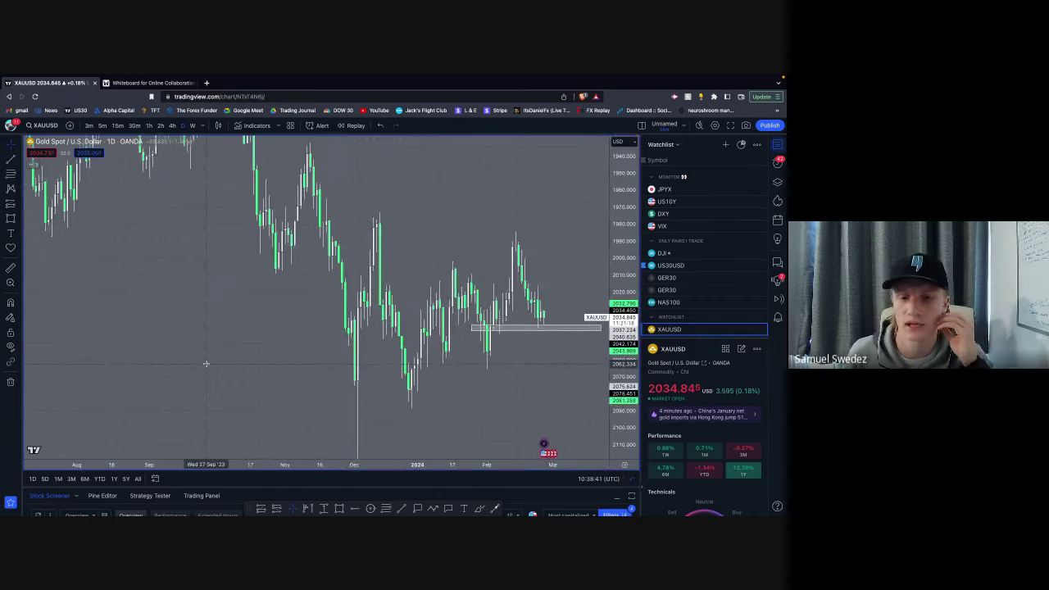
{"action": "key", "text": "alt+i"}
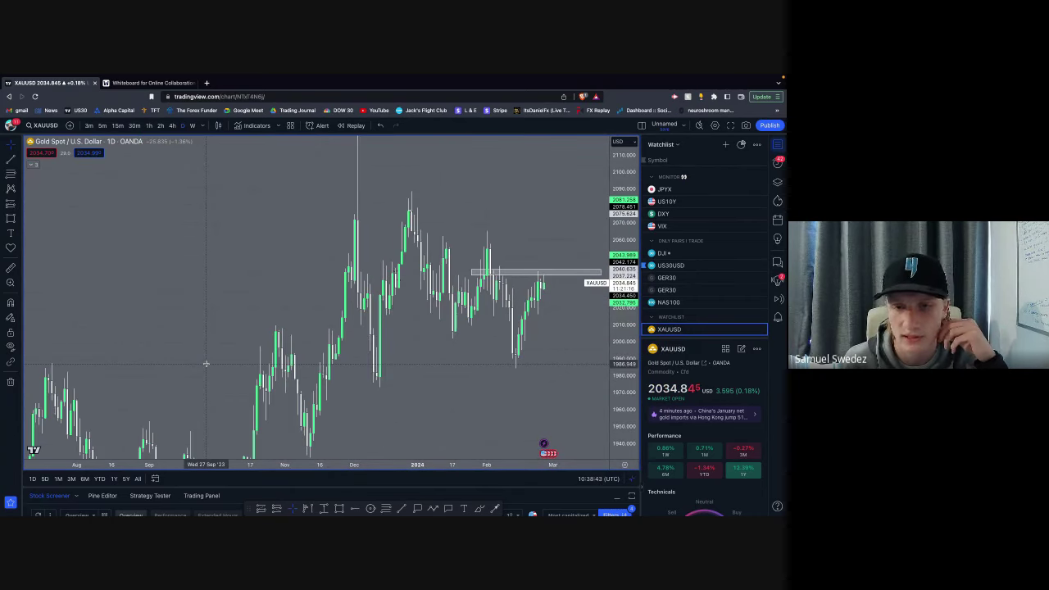
Step: Delete the rectangle zone around 2040 from the XAUUSD chart and review gold's price action since December
{"action": "scroll", "coordinate": [327, 367], "scroll_direction": "up", "scroll_amount": 2}
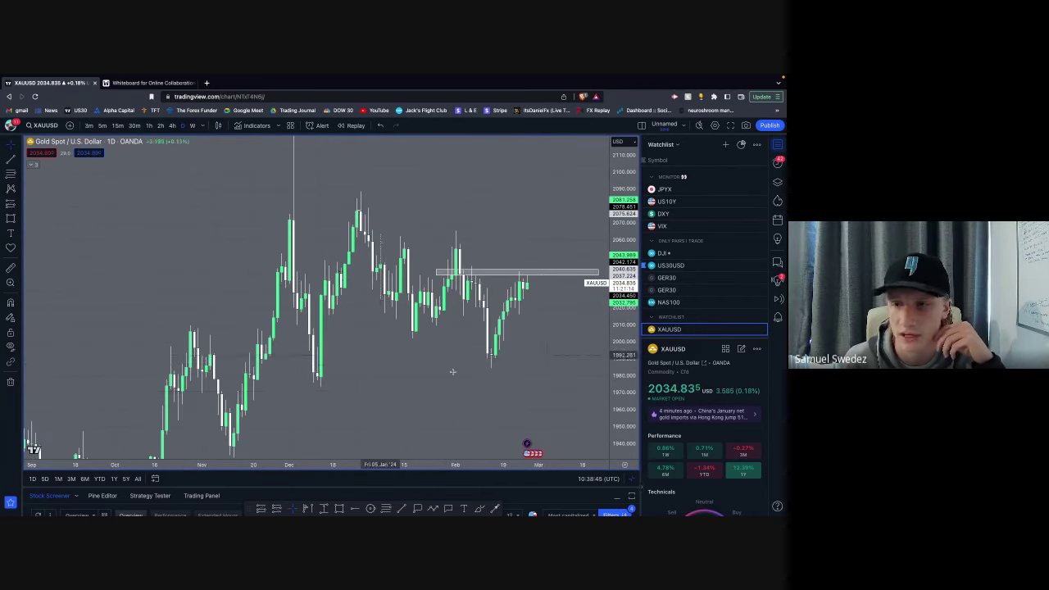
{"action": "double_click", "coordinate": [621, 352]}
{"action": "scroll", "coordinate": [584, 350], "scroll_direction": "up", "scroll_amount": 3}
{"action": "scroll", "coordinate": [574, 350], "scroll_direction": "up", "scroll_amount": 3}
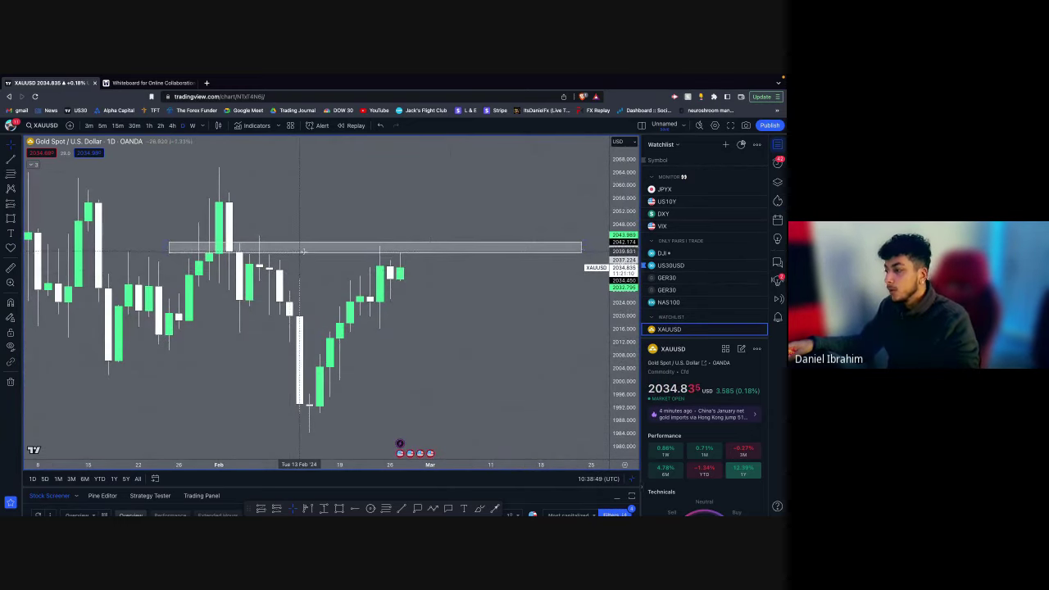
{"action": "key", "text": "Delete"}
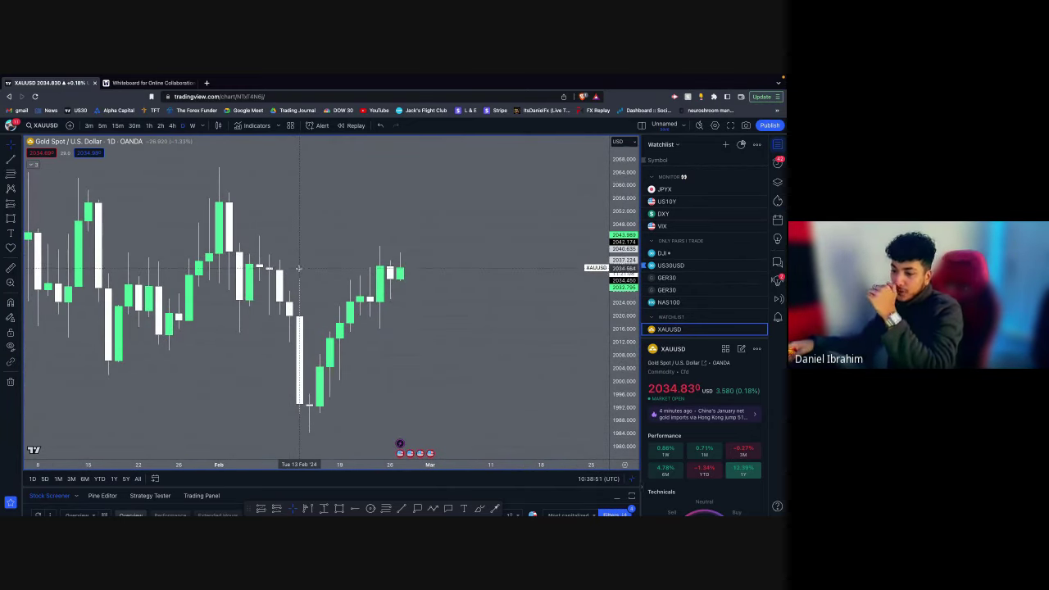
{"action": "scroll", "coordinate": [307, 279], "scroll_direction": "down", "scroll_amount": 1}
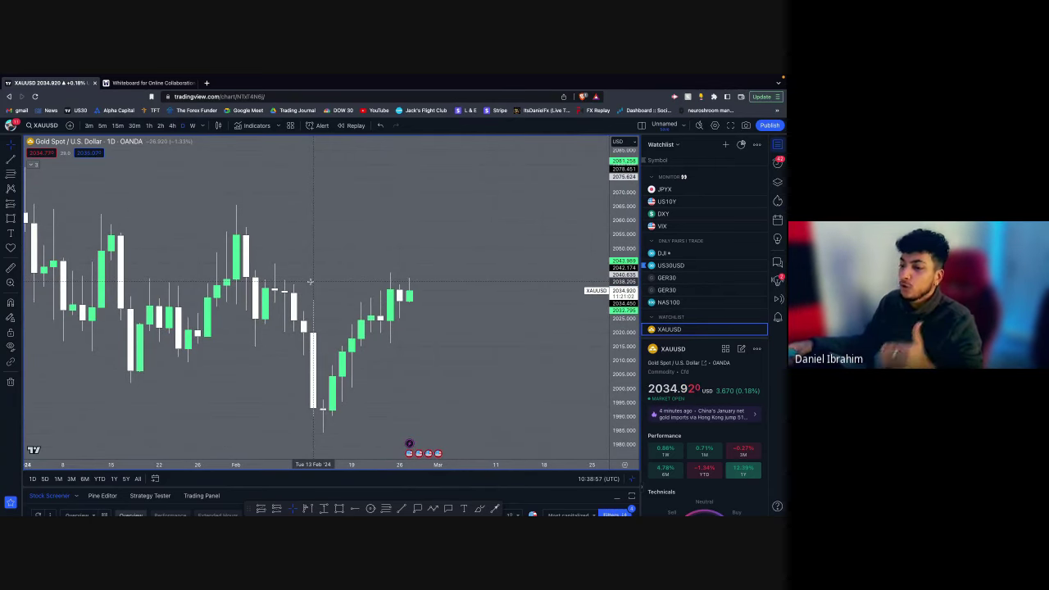
{"action": "scroll", "coordinate": [344, 282], "scroll_direction": "down", "scroll_amount": 2}
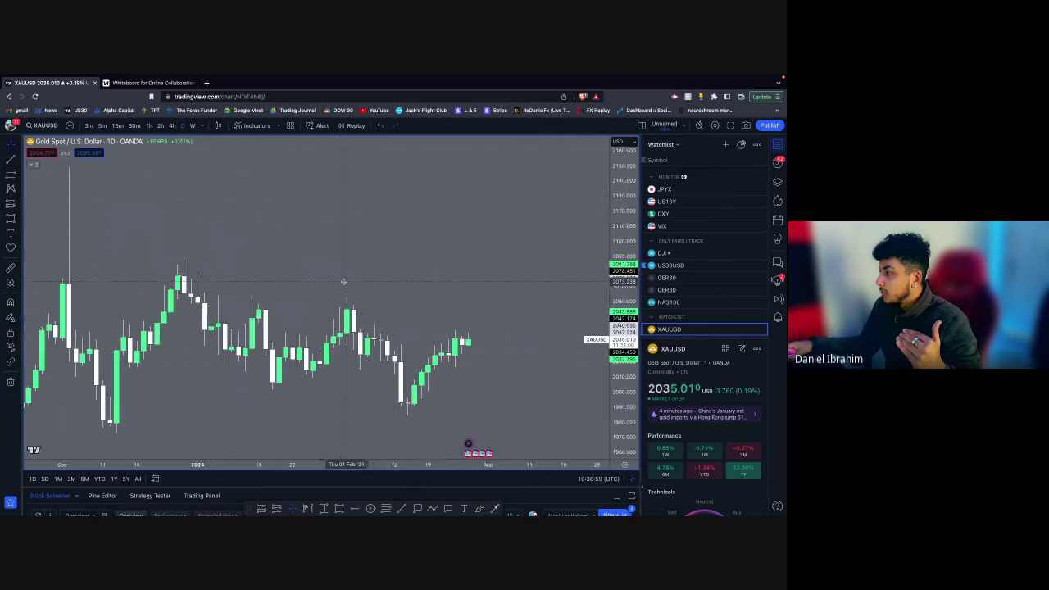
Step: Load US30USD on the chart and examine its recent daily candles
{"action": "left_click", "coordinate": [700, 265]}
{"action": "scroll", "coordinate": [555, 275], "scroll_direction": "up", "scroll_amount": 3}
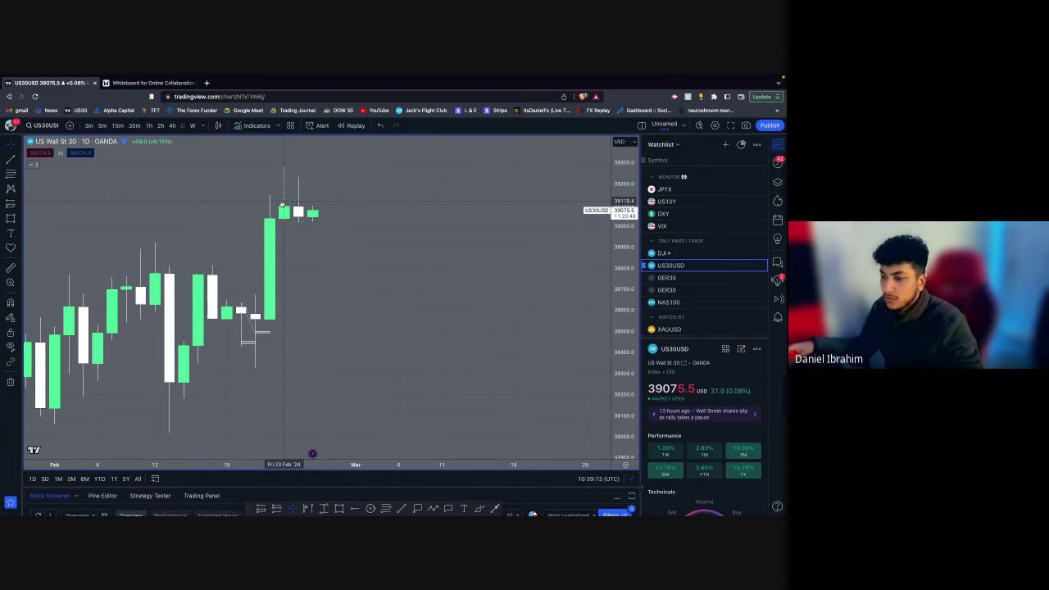
{"action": "scroll", "coordinate": [282, 207], "scroll_direction": "down", "scroll_amount": 3}
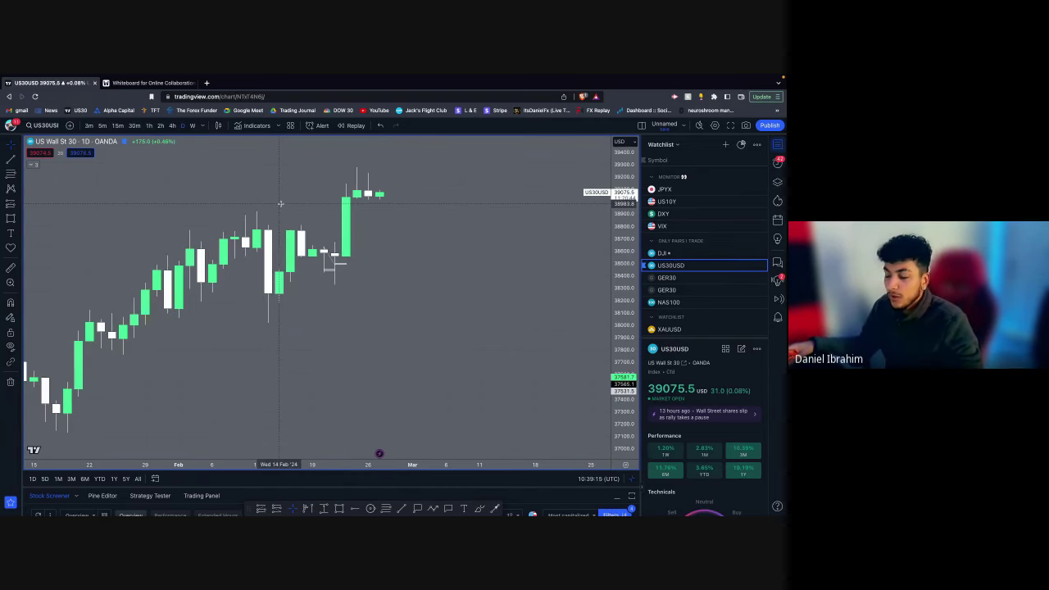
{"action": "scroll", "coordinate": [284, 206], "scroll_direction": "down", "scroll_amount": 1}
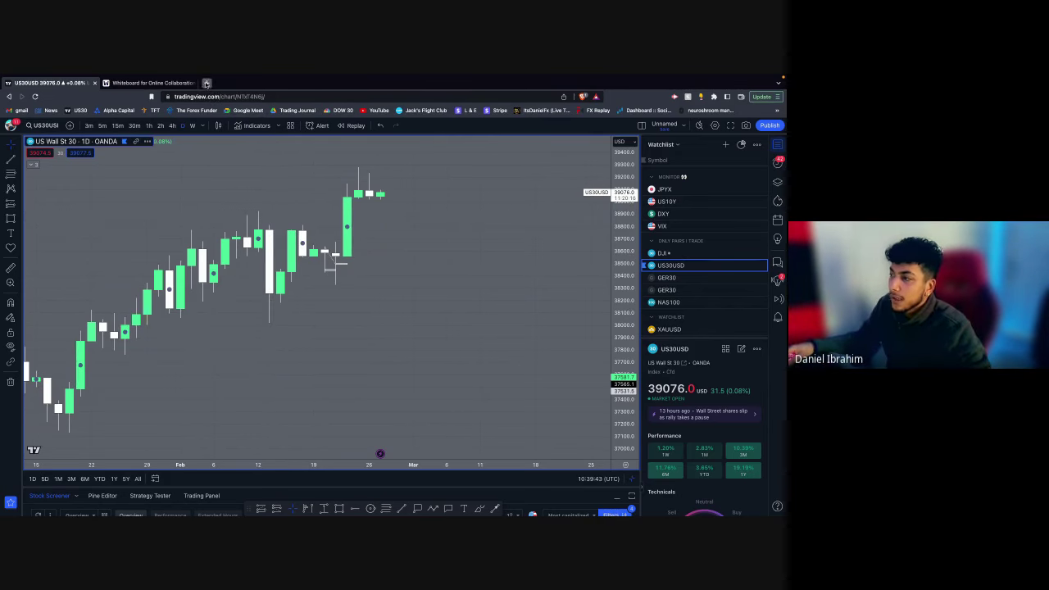
Step: Open the Forex Factory calendar in a new first browser tab and review the USD news for Tuesday, Feb 27
{"action": "left_click", "coordinate": [207, 83]}
{"action": "left_click", "coordinate": [46, 109]}
{"action": "left_click_drag", "start_coordinate": [254, 82], "coordinate": [66, 85]}
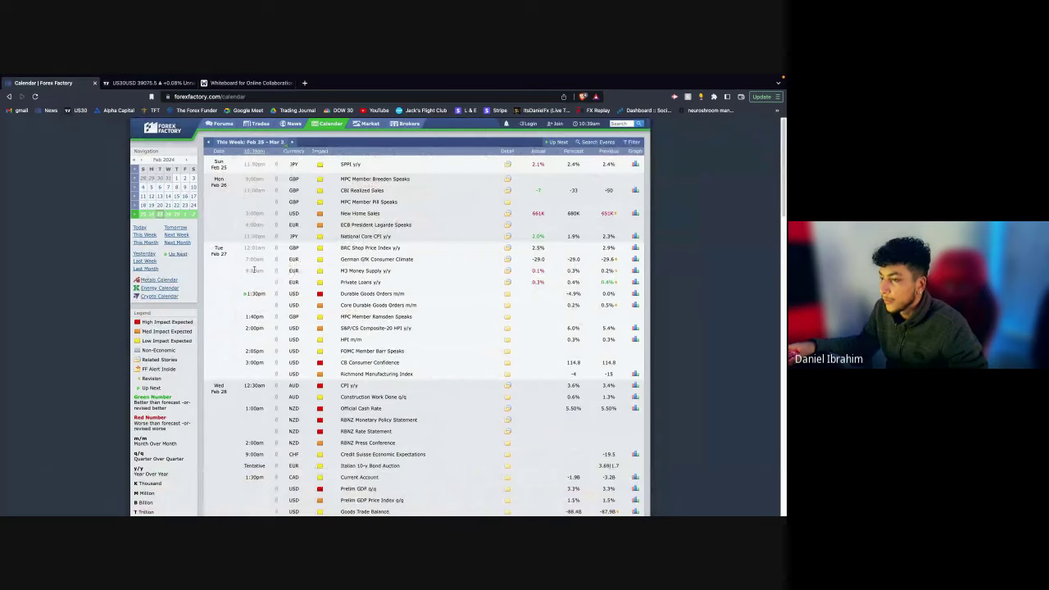
{"action": "scroll", "coordinate": [258, 302], "scroll_direction": "down", "scroll_amount": 2}
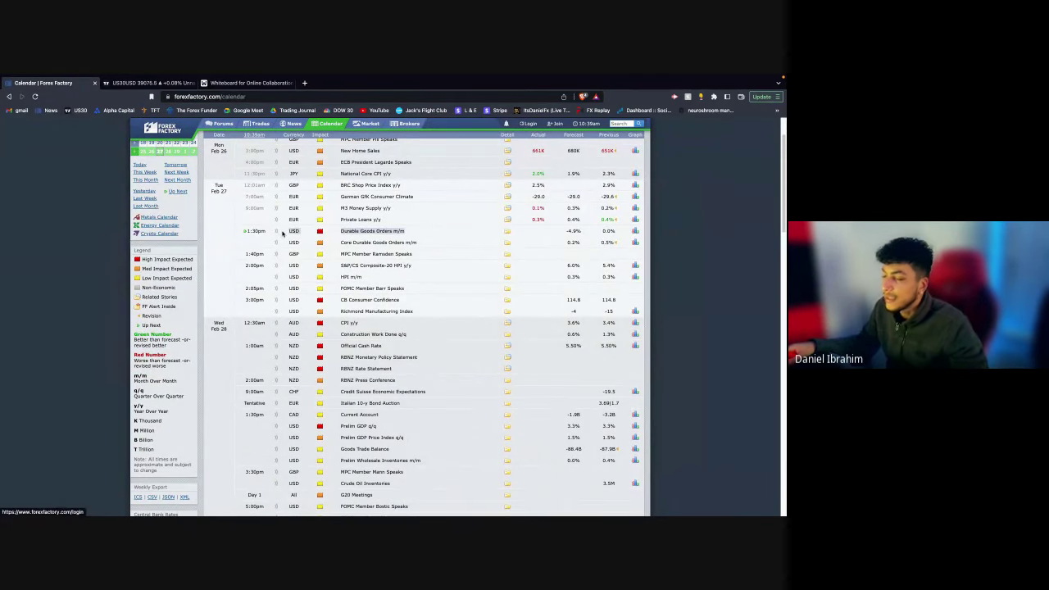
{"action": "mouse_move", "coordinate": [177, 132]}
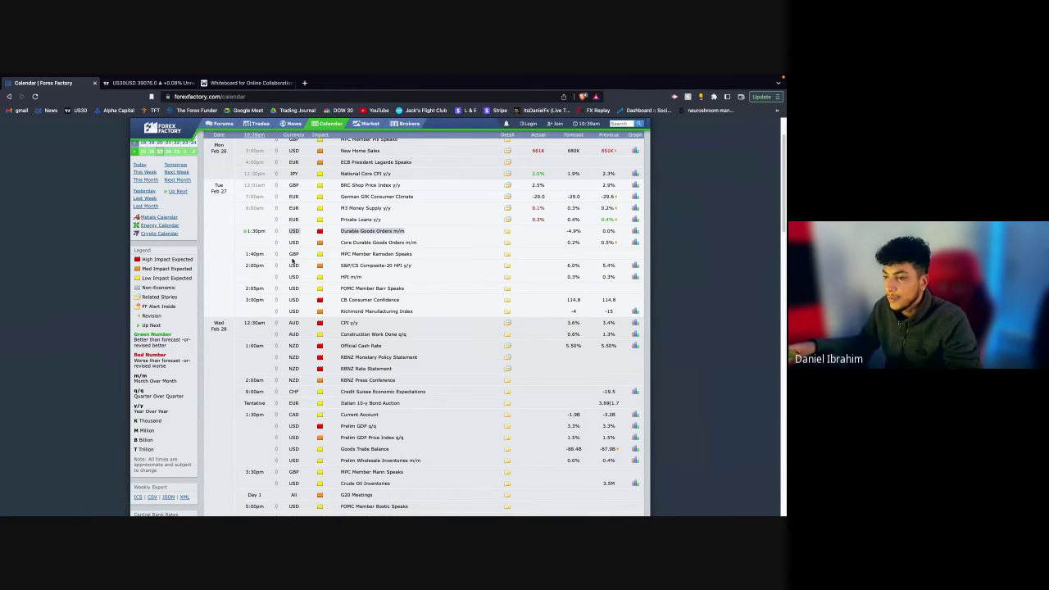
Step: Return to the TradingView US30USD chart and adjust its zoom and price scale around the February rally
{"action": "left_click", "coordinate": [141, 84]}
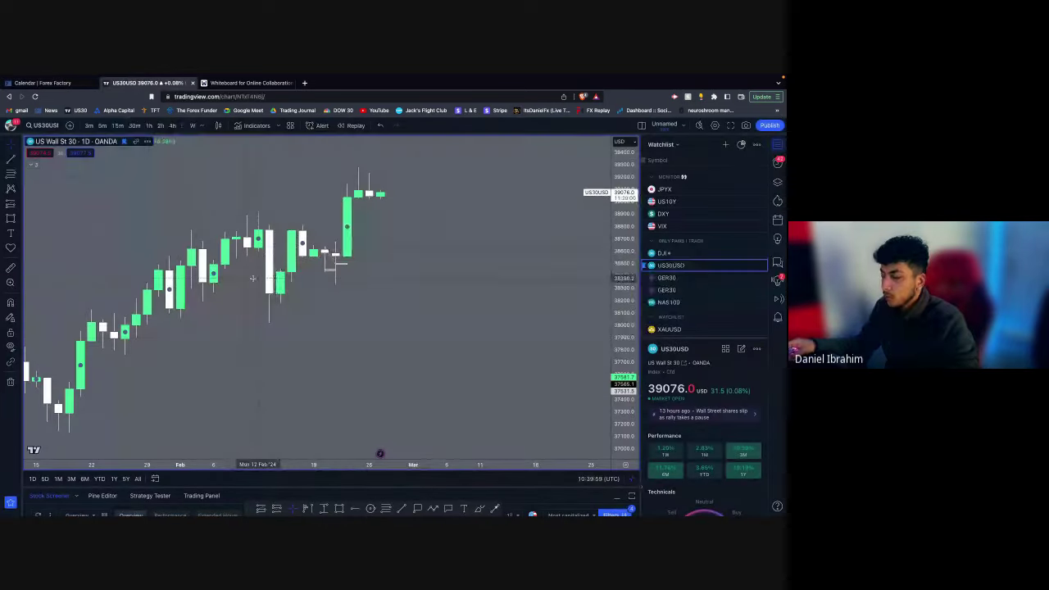
{"action": "scroll", "coordinate": [461, 337], "scroll_direction": "down", "scroll_amount": 5}
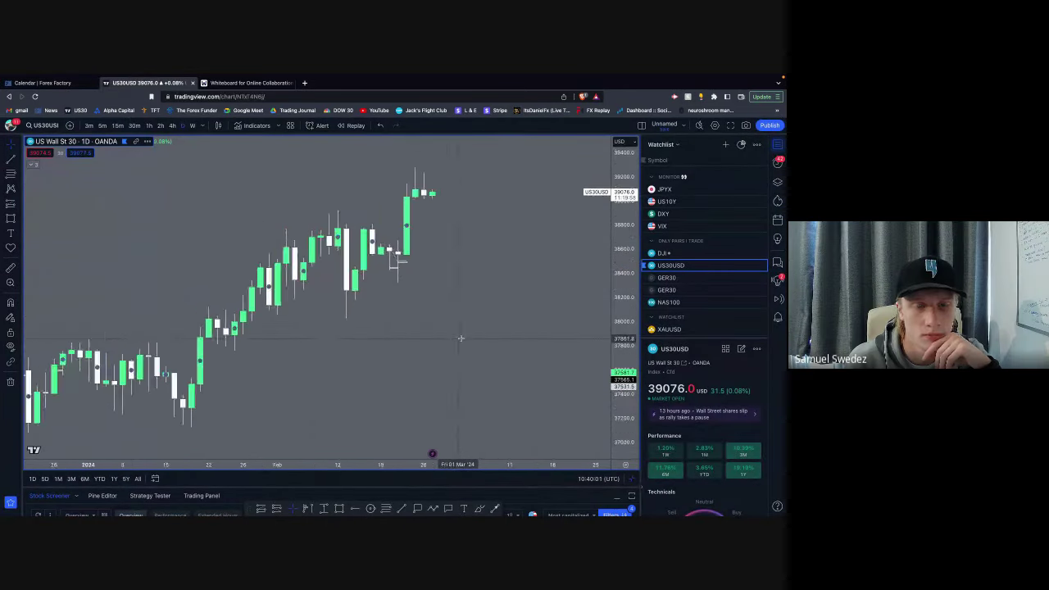
{"action": "scroll", "coordinate": [413, 284], "scroll_direction": "up", "scroll_amount": 4}
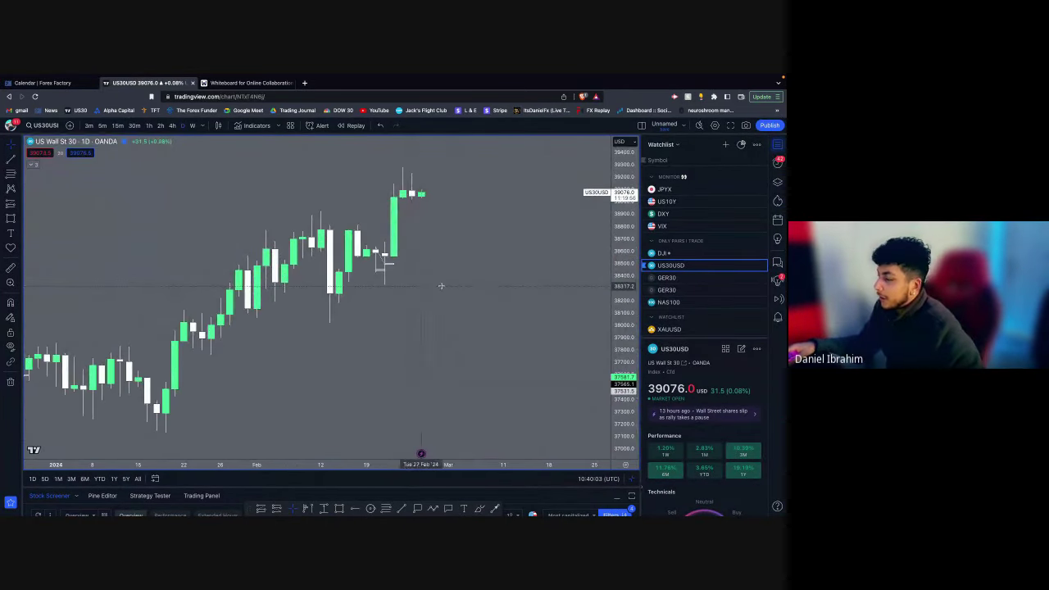
{"action": "left_click_drag", "start_coordinate": [622, 275], "coordinate": [623, 297]}
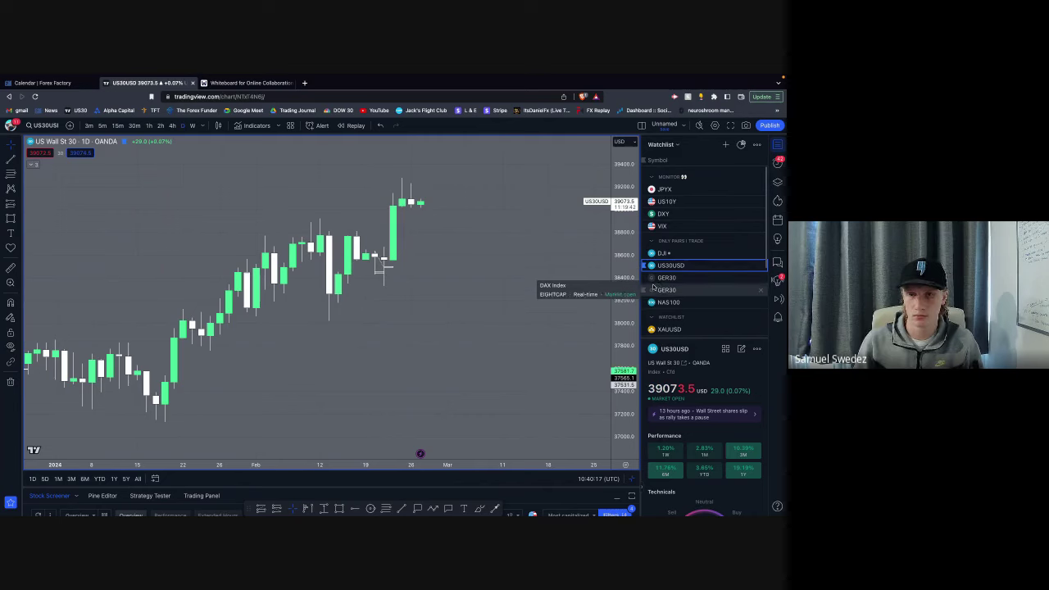
{"action": "left_click_drag", "start_coordinate": [624, 324], "coordinate": [625, 286]}
{"action": "scroll", "coordinate": [482, 266], "scroll_direction": "up", "scroll_amount": 1}
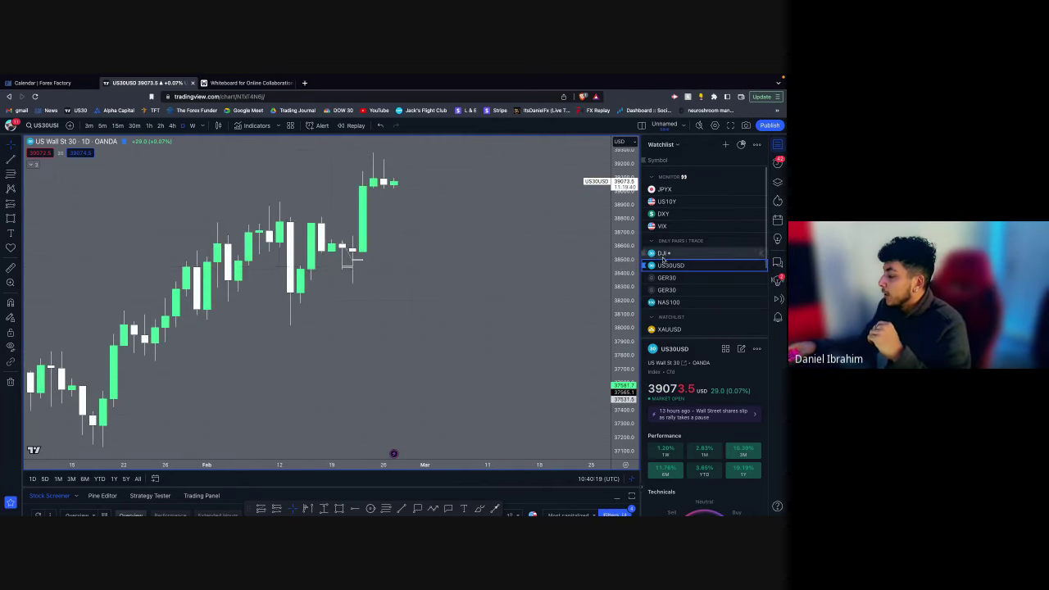
{"action": "left_click_drag", "start_coordinate": [351, 267], "coordinate": [361, 290]}
{"action": "key", "text": "z"}
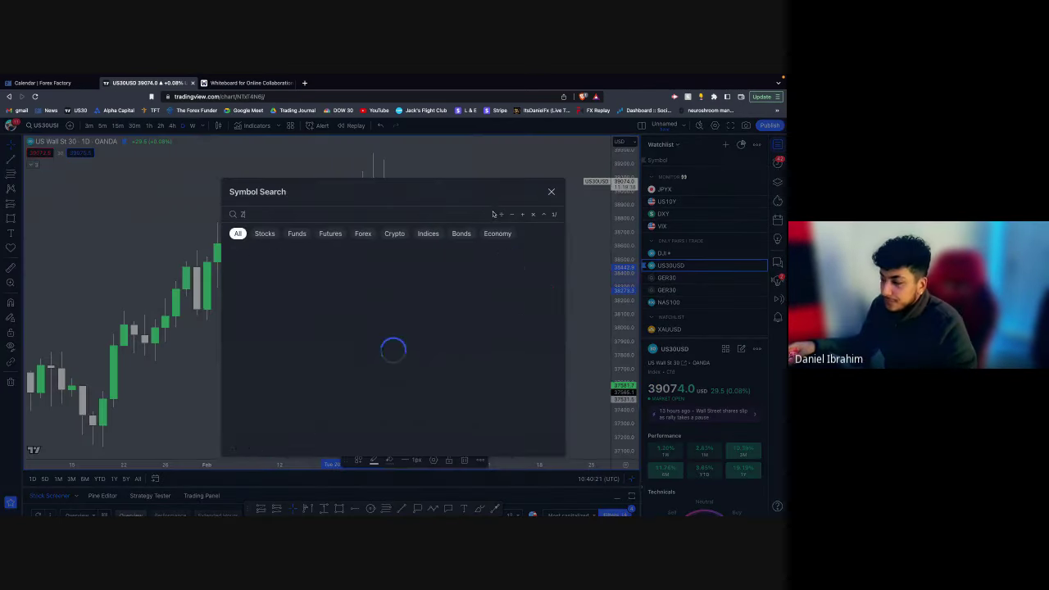
{"action": "left_click", "coordinate": [550, 192]}
{"action": "key", "text": "super+z"}
{"action": "key", "text": "super+z"}
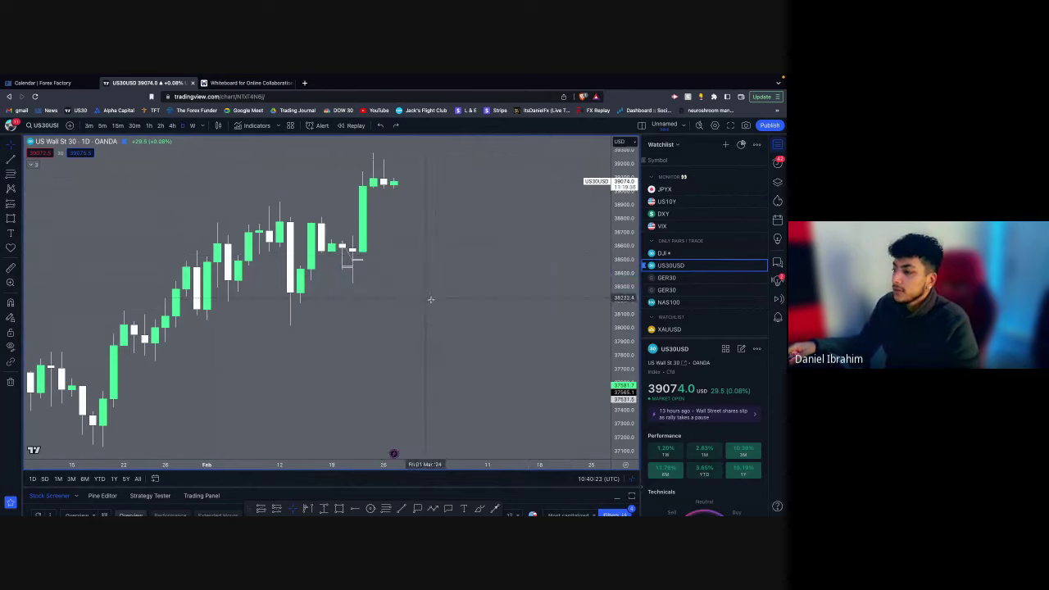
Step: Load the FXCM GBPUSD chart and frame its daily price action since December
{"action": "left_click_drag", "start_coordinate": [431, 301], "coordinate": [462, 324]}
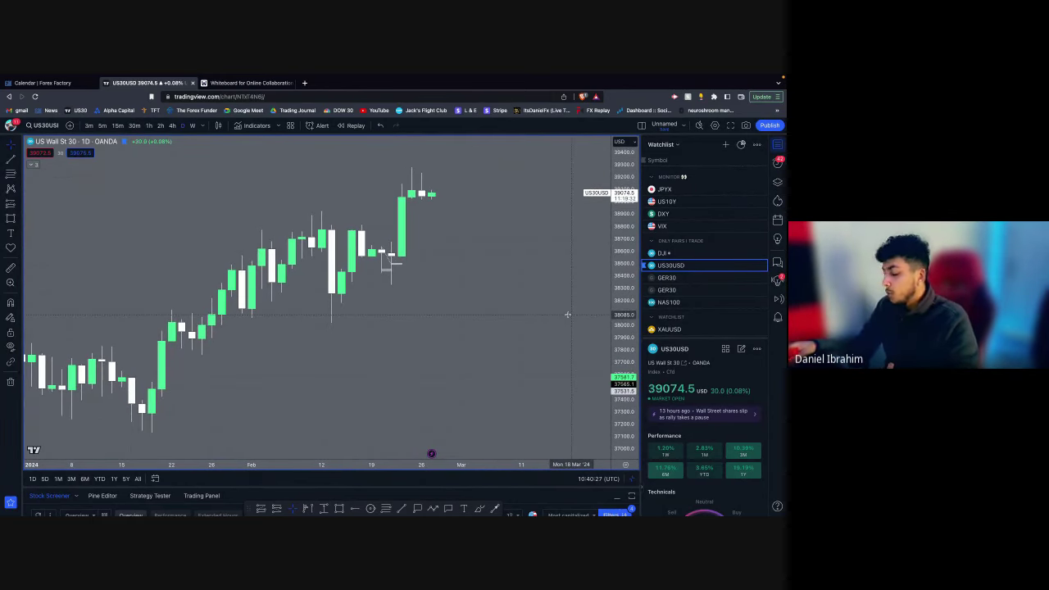
{"action": "type", "text": "GBPUSD"}
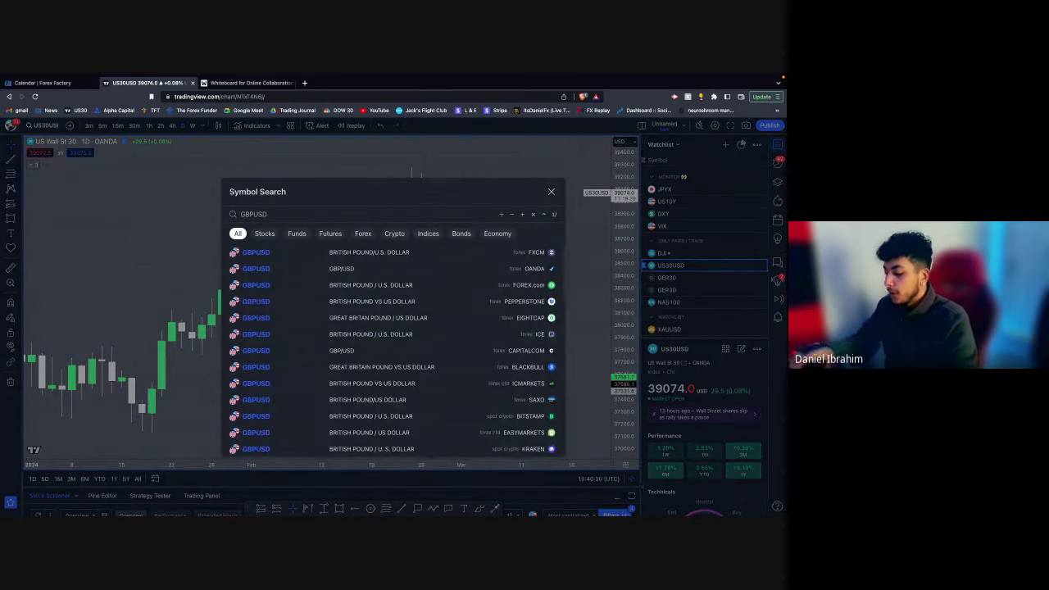
{"action": "key", "text": "Return"}
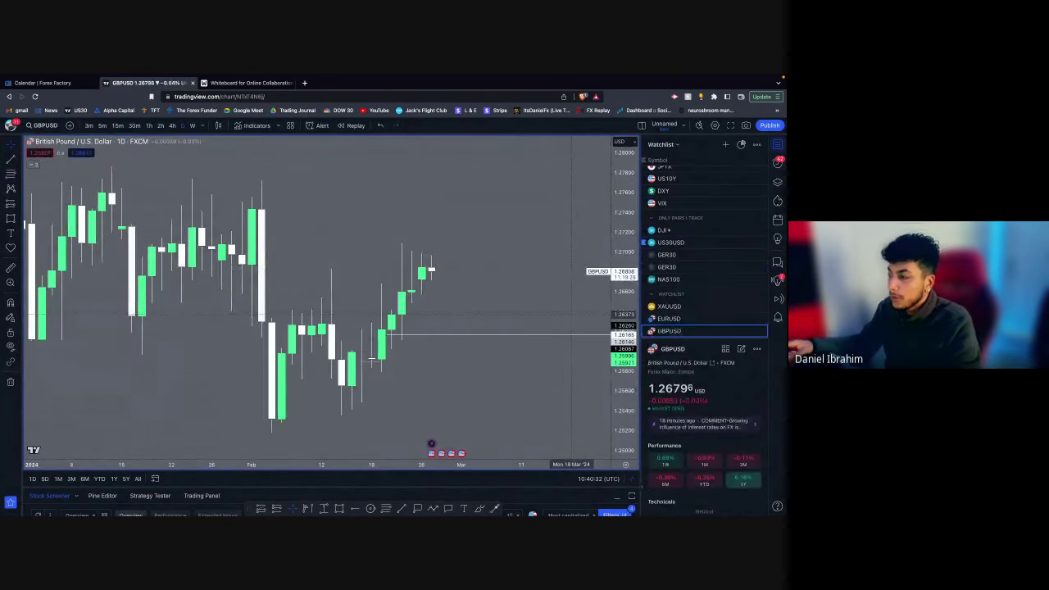
{"action": "scroll", "coordinate": [378, 237], "scroll_direction": "up", "scroll_amount": 3}
{"action": "scroll", "coordinate": [378, 236], "scroll_direction": "down", "scroll_amount": 2}
{"action": "scroll", "coordinate": [379, 237], "scroll_direction": "up", "scroll_amount": 2}
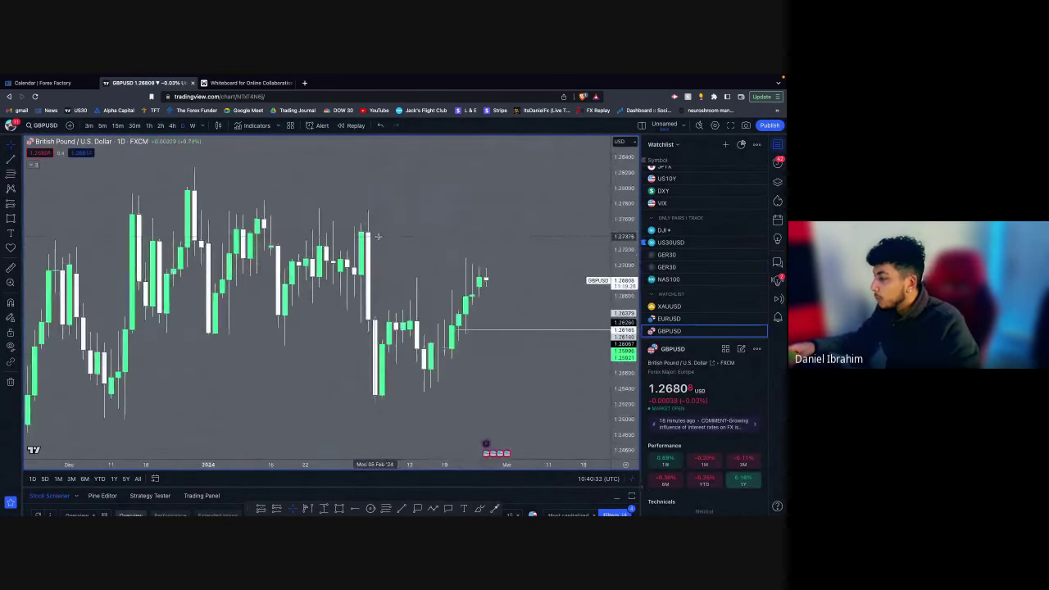
{"action": "scroll", "coordinate": [379, 237], "scroll_direction": "down", "scroll_amount": 3}
{"action": "type", "text": "GBPJ"}
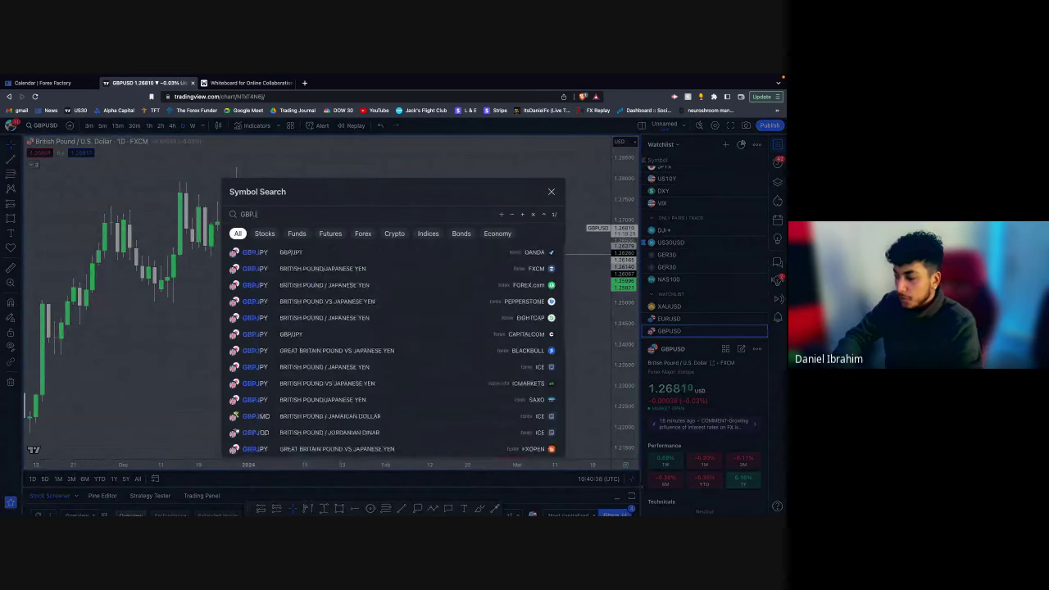
{"action": "type", "text": "PPY"}
{"action": "key", "text": "Return"}
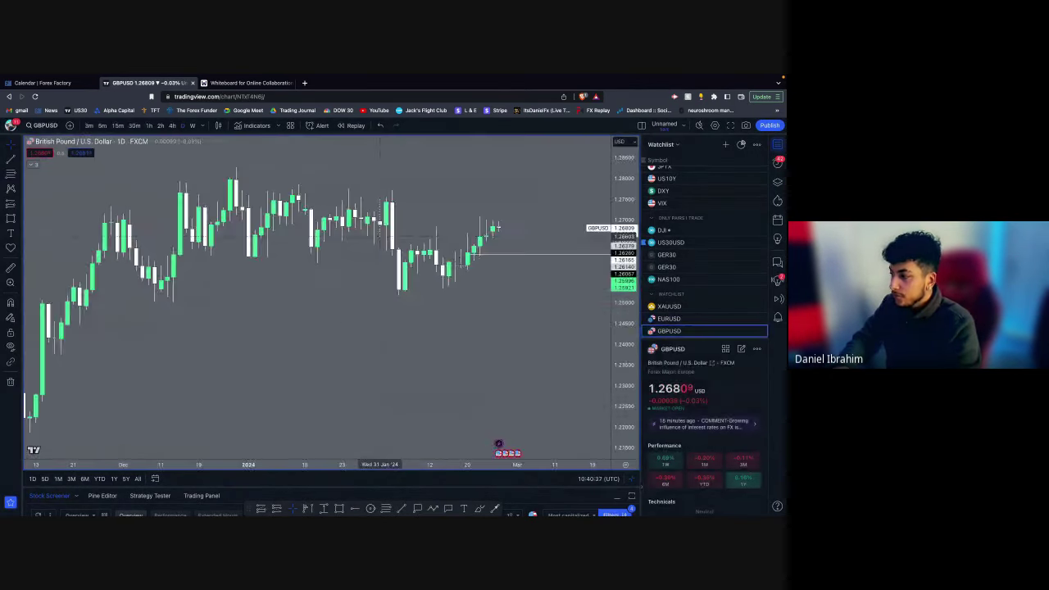
{"action": "type", "text": "GNP"}
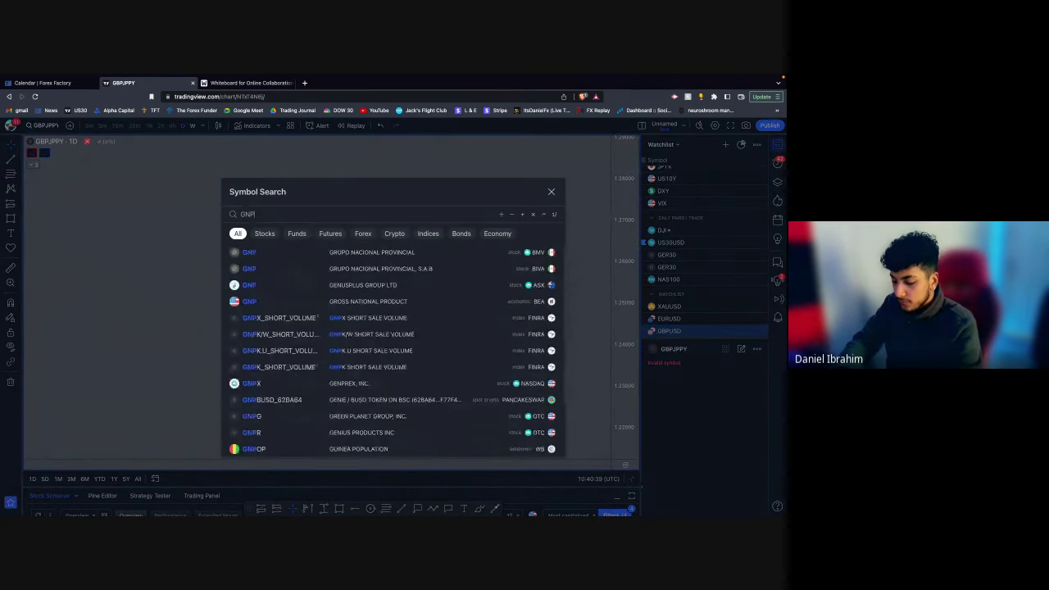
{"action": "key", "text": "BackSpace"}
{"action": "key", "text": "BackSpace"}
{"action": "key", "text": "Escape"}
{"action": "type", "text": "GN"}
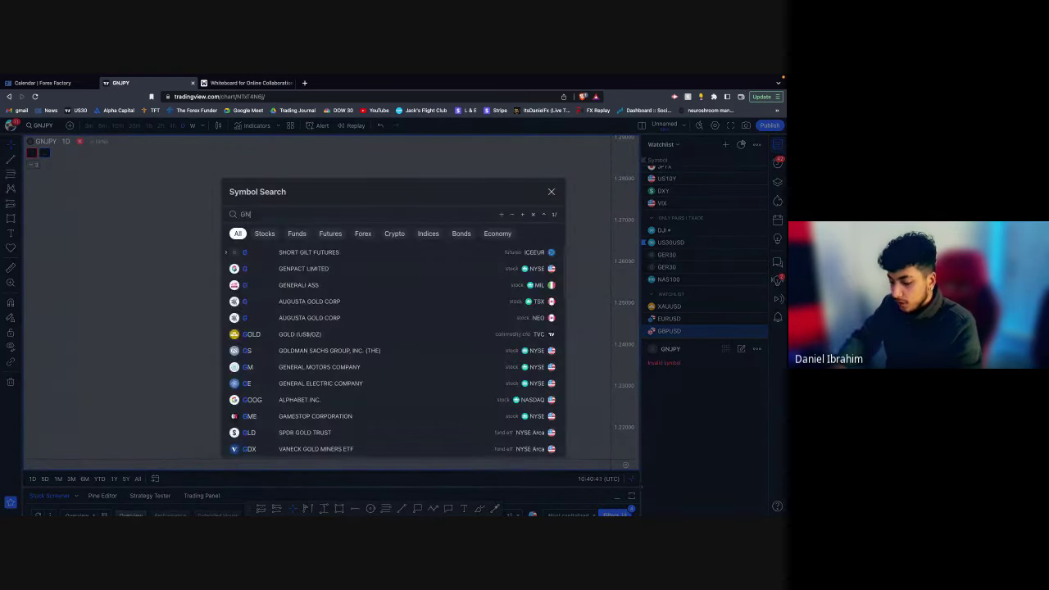
{"action": "type", "text": "PJPY"}
{"action": "key", "text": "Return"}
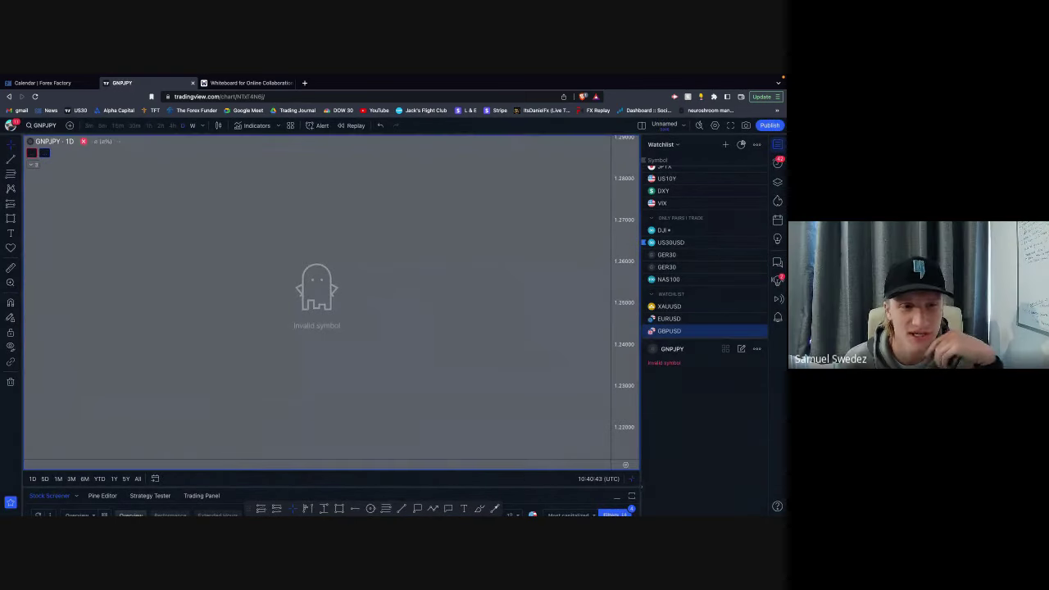
{"action": "type", "text": "GBPJPY"}
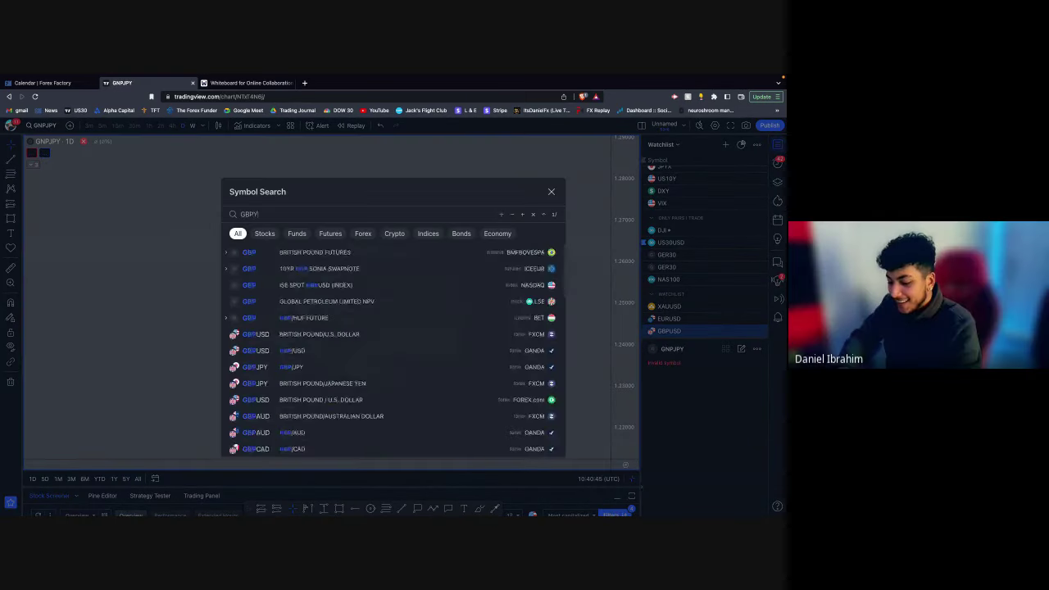
{"action": "key", "text": "Return"}
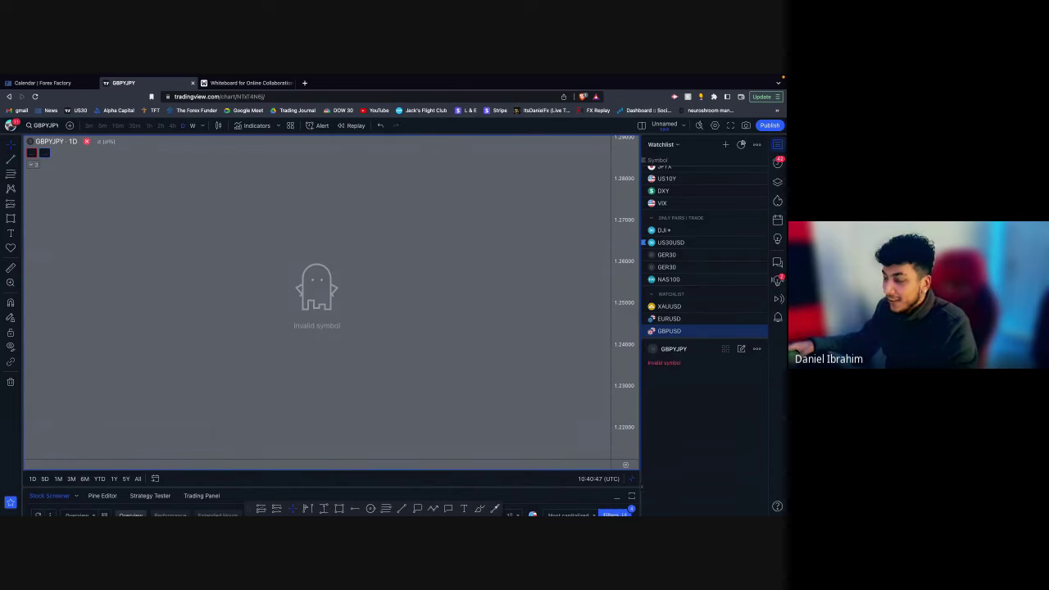
Step: Load the OANDA GBPJPY chart and frame its daily candles from January through late February
{"action": "type", "text": "GBPJPY"}
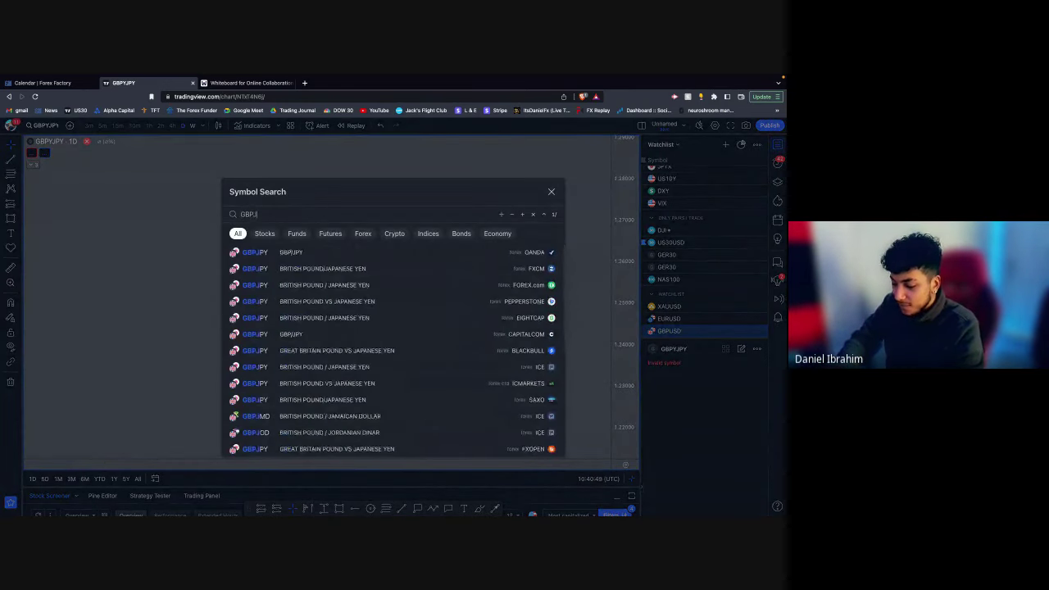
{"action": "key", "text": "Return"}
{"action": "scroll", "coordinate": [404, 279], "scroll_direction": "up", "scroll_amount": 5}
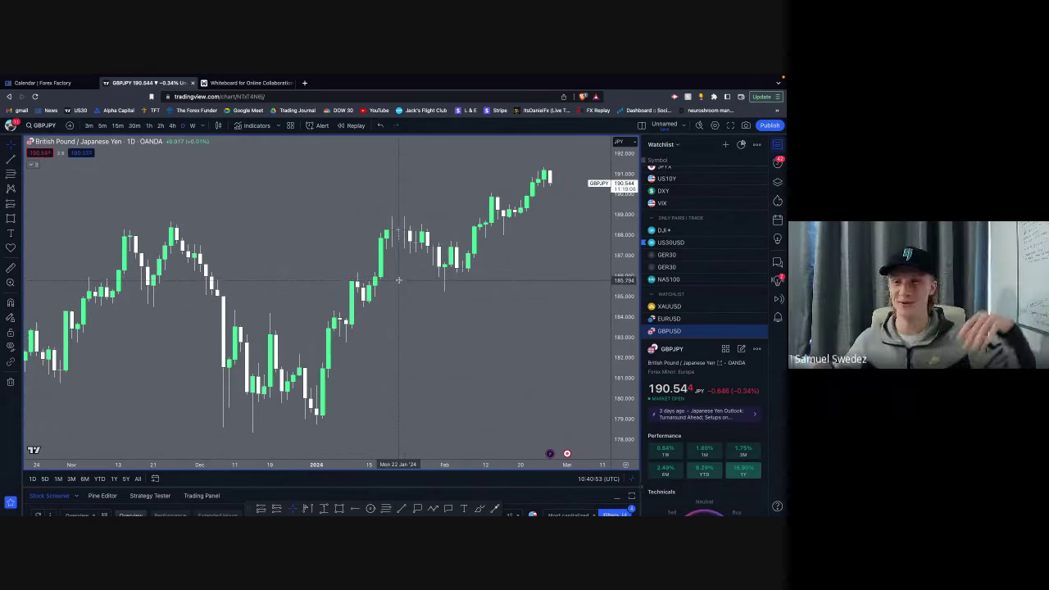
{"action": "scroll", "coordinate": [455, 272], "scroll_direction": "up", "scroll_amount": 2}
{"action": "left_click_drag", "start_coordinate": [565, 284], "coordinate": [452, 297]}
{"action": "scroll", "coordinate": [321, 286], "scroll_direction": "up", "scroll_amount": 2}
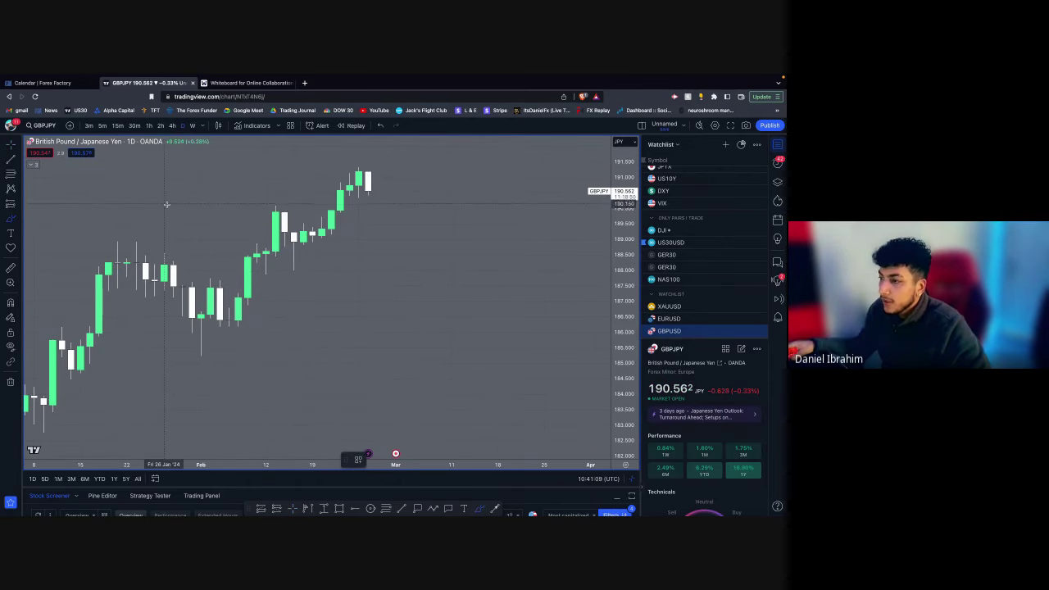
Step: Brush a freehand arrow from above the late-January candles toward the British Pound / Japanese Yen chart title, and undo it
{"action": "left_click_drag", "start_coordinate": [163, 219], "coordinate": [46, 160]}
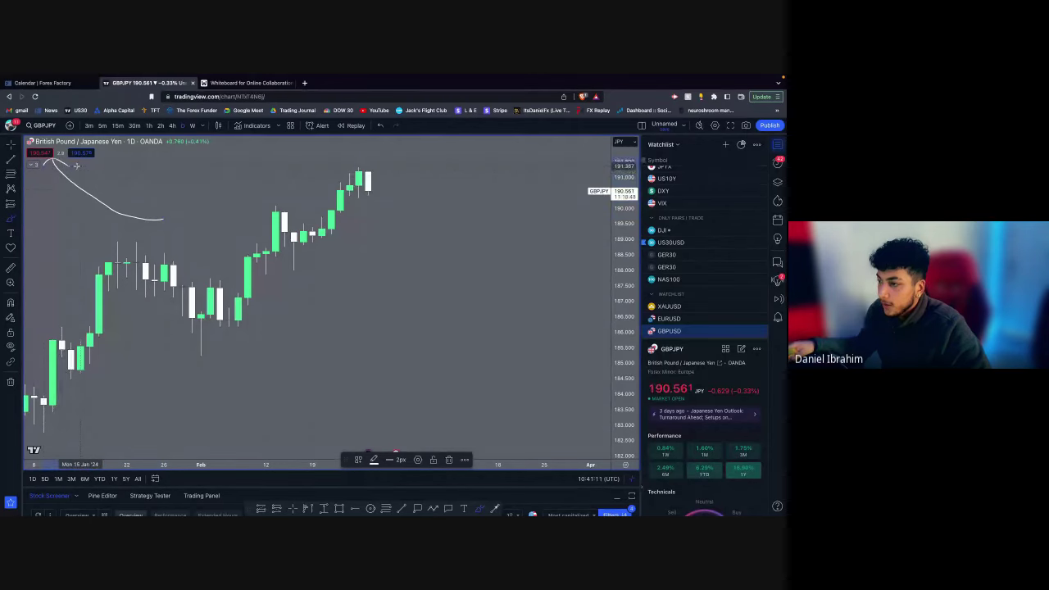
{"action": "scroll", "coordinate": [101, 213], "scroll_direction": "down", "scroll_amount": 2}
{"action": "scroll", "coordinate": [101, 214], "scroll_direction": "up", "scroll_amount": 3}
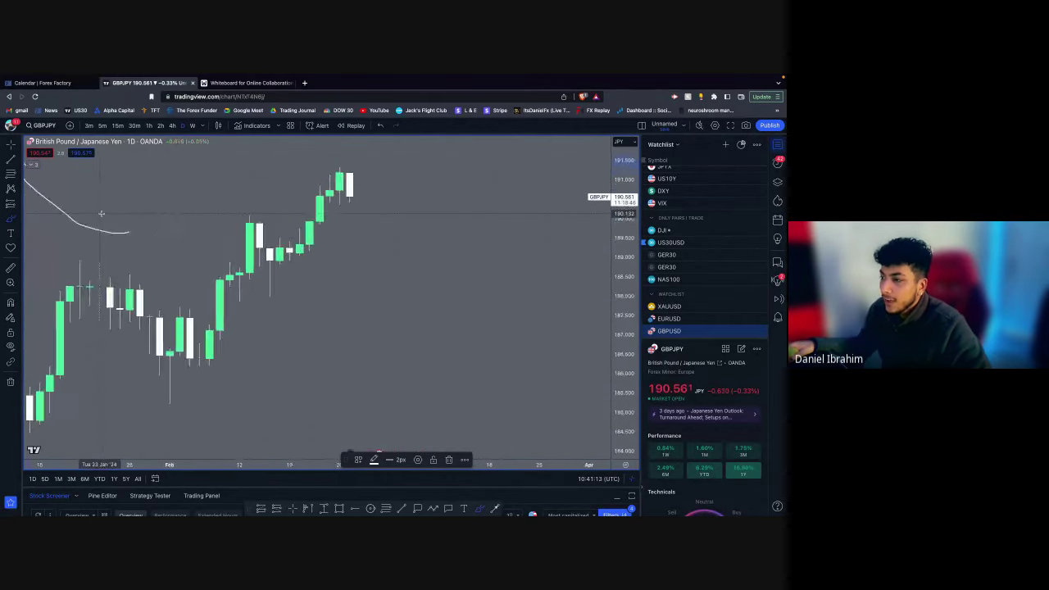
{"action": "scroll", "coordinate": [100, 214], "scroll_direction": "down", "scroll_amount": 3}
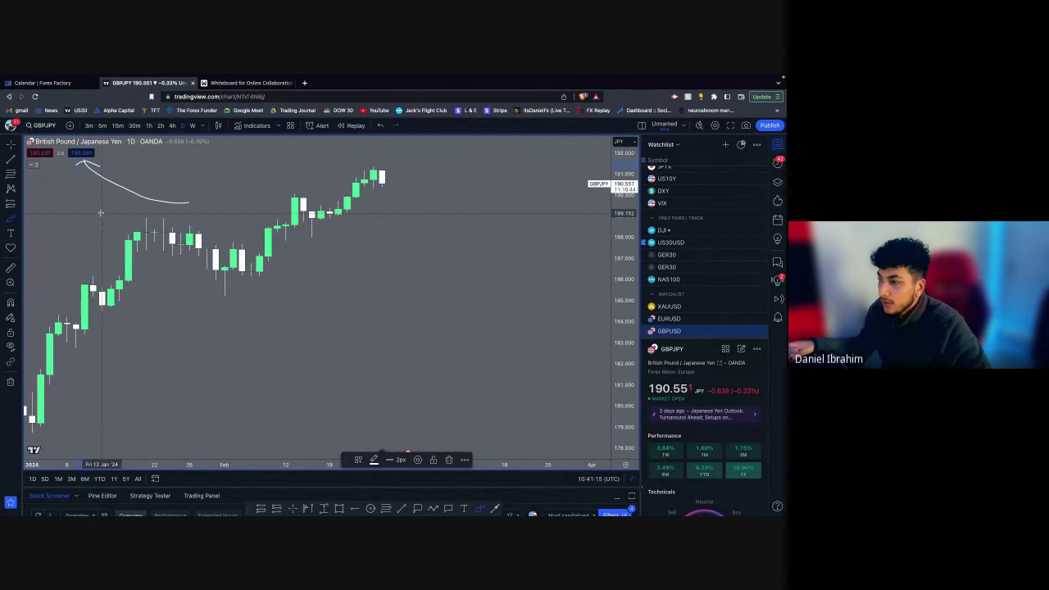
{"action": "key", "text": "super+z"}
{"action": "key", "text": "super+z"}
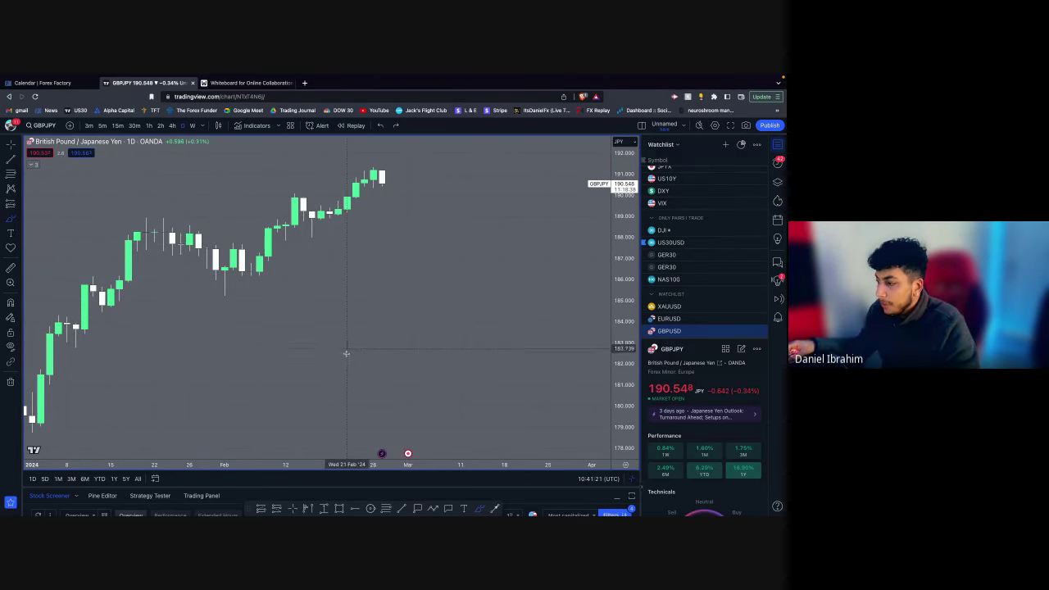
Step: Brush a freehand up arrow and a down arrow side by side in the empty area below the recent GBPJPY candles
{"action": "mouse_move", "coordinate": [346, 353]}
{"action": "left_mouse_down"}
{"action": "mouse_move", "coordinate": [352, 277]}
{"action": "mouse_move", "coordinate": [365, 305]}
{"action": "left_mouse_up"}
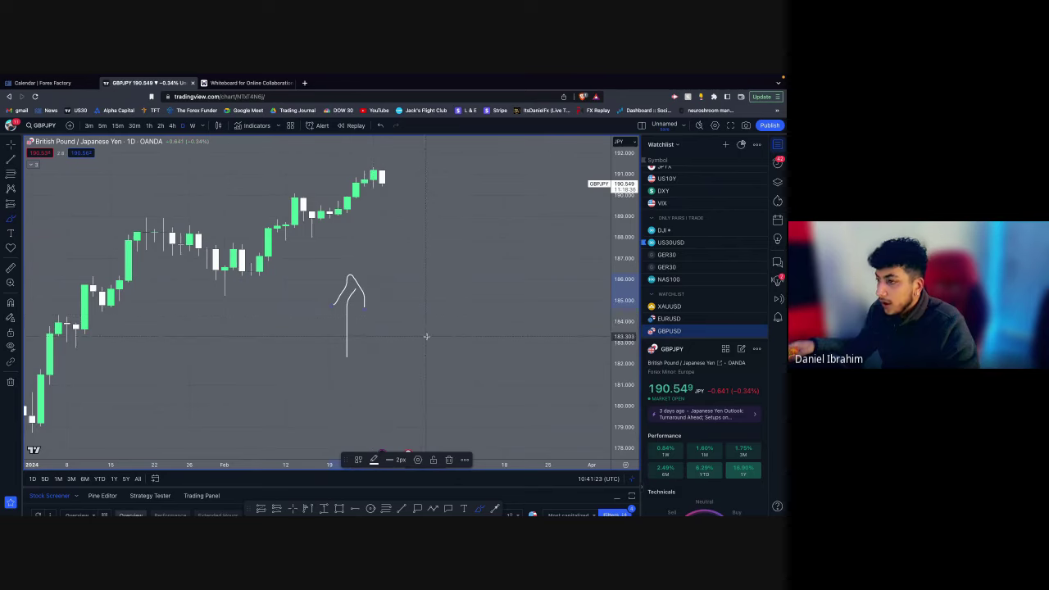
{"action": "scroll", "coordinate": [424, 335], "scroll_direction": "up", "scroll_amount": 2}
{"action": "scroll", "coordinate": [424, 335], "scroll_direction": "down", "scroll_amount": 4}
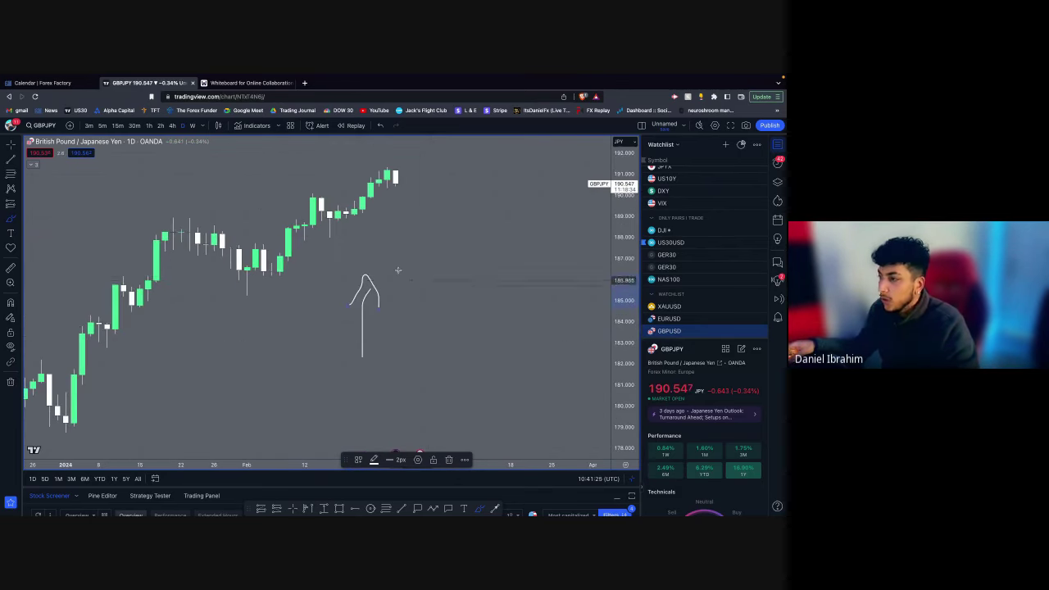
{"action": "mouse_move", "coordinate": [420, 279]}
{"action": "left_mouse_down"}
{"action": "mouse_move", "coordinate": [436, 358]}
{"action": "mouse_move", "coordinate": [452, 316]}
{"action": "left_mouse_up"}
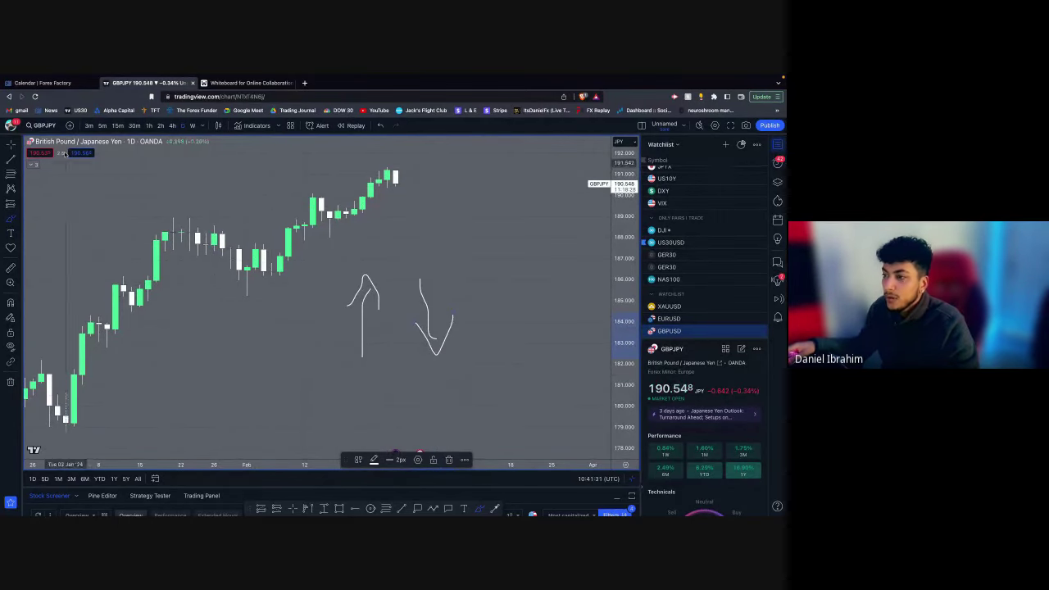
{"action": "scroll", "coordinate": [69, 168], "scroll_direction": "up", "scroll_amount": 2}
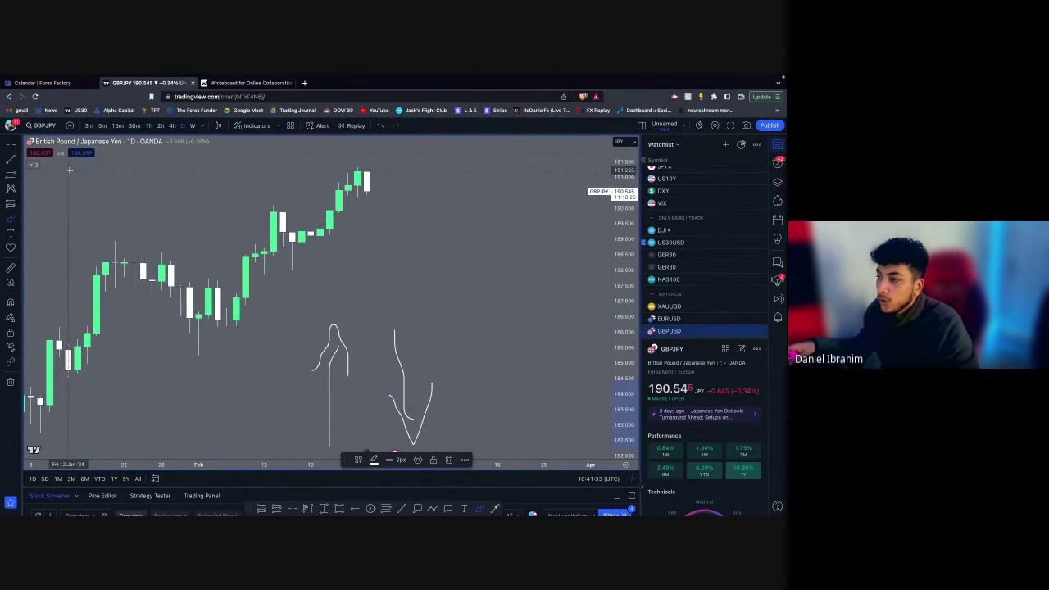
{"action": "scroll", "coordinate": [69, 168], "scroll_direction": "down", "scroll_amount": 1}
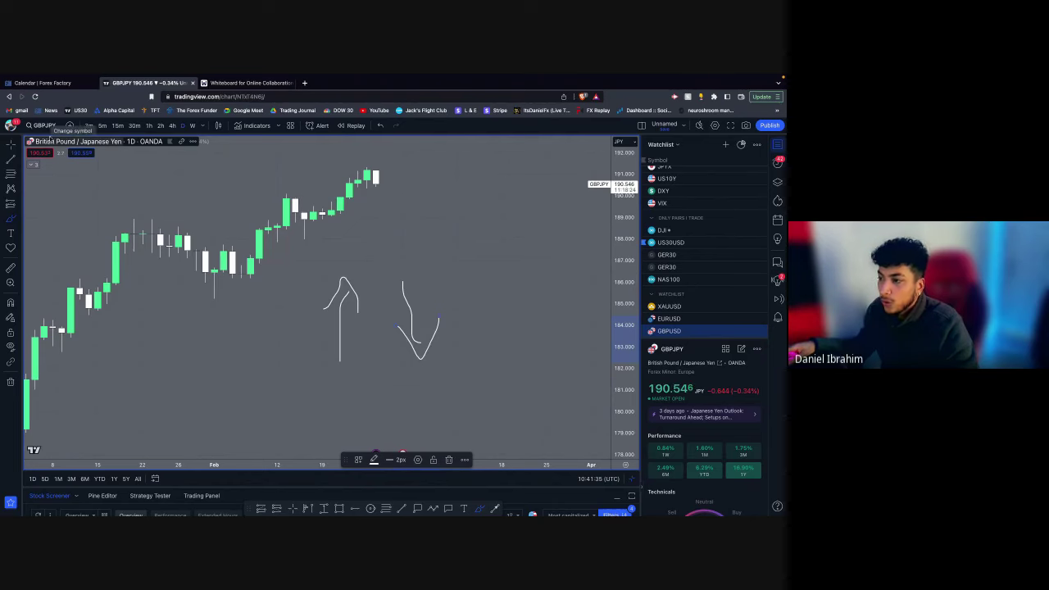
Step: Brush a rising curve beneath GBPJPY's February rally and delete it
{"action": "left_click_drag", "start_coordinate": [224, 301], "coordinate": [405, 191]}
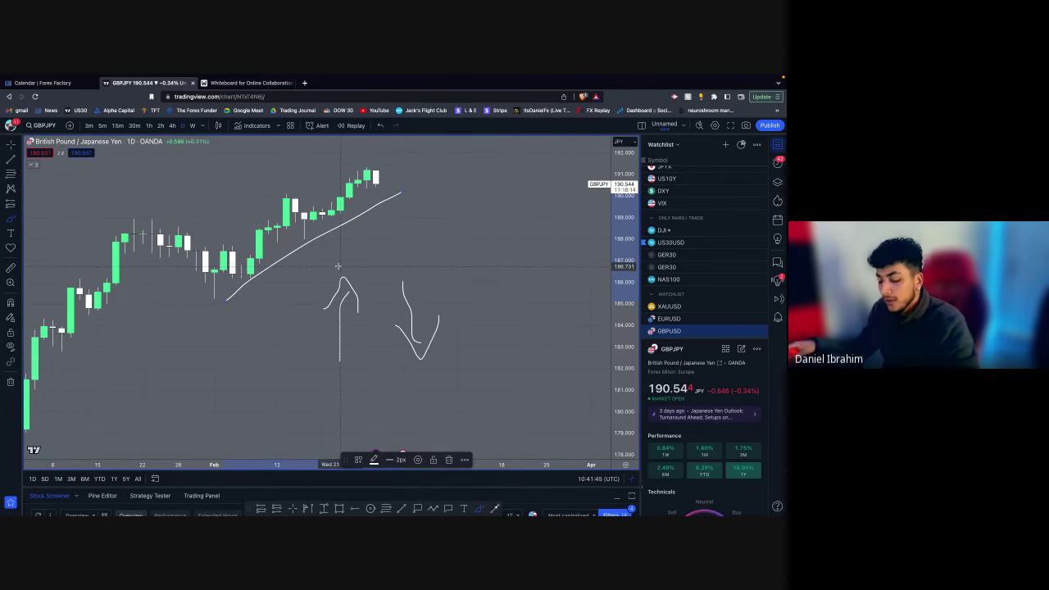
{"action": "key", "text": "Delete"}
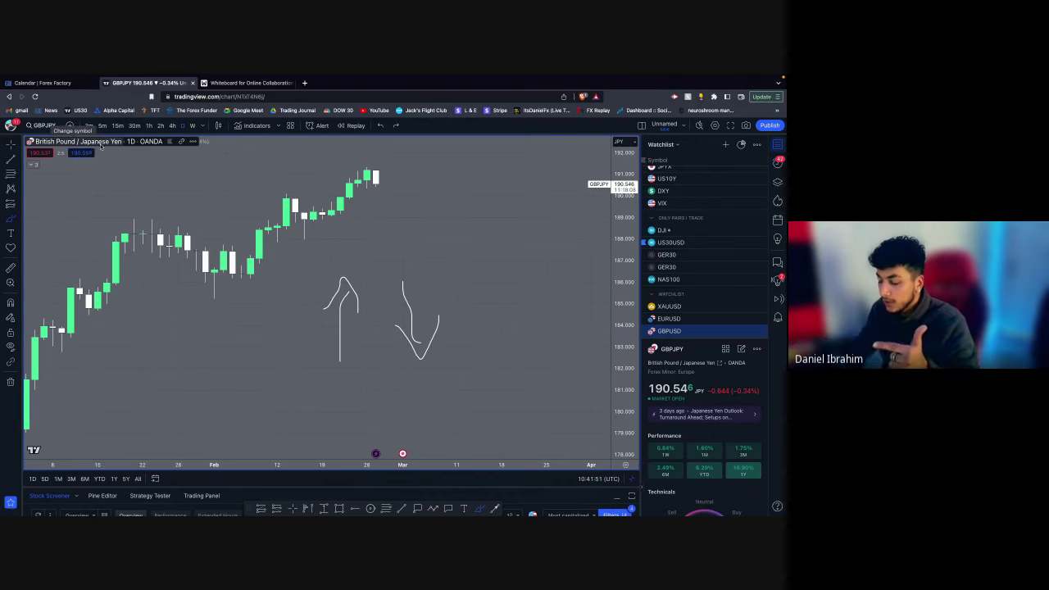
Step: Load the FXCM EURJPY chart and trace its February rally with a temporary brush stroke, deleting the stroke
{"action": "type", "text": "EURJPY"}
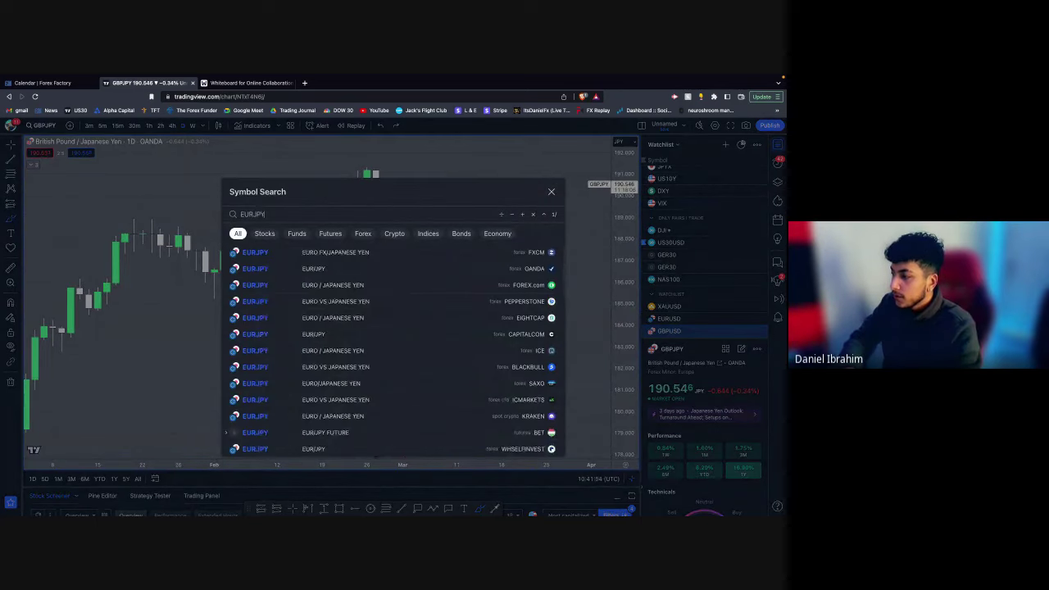
{"action": "key", "text": "Return"}
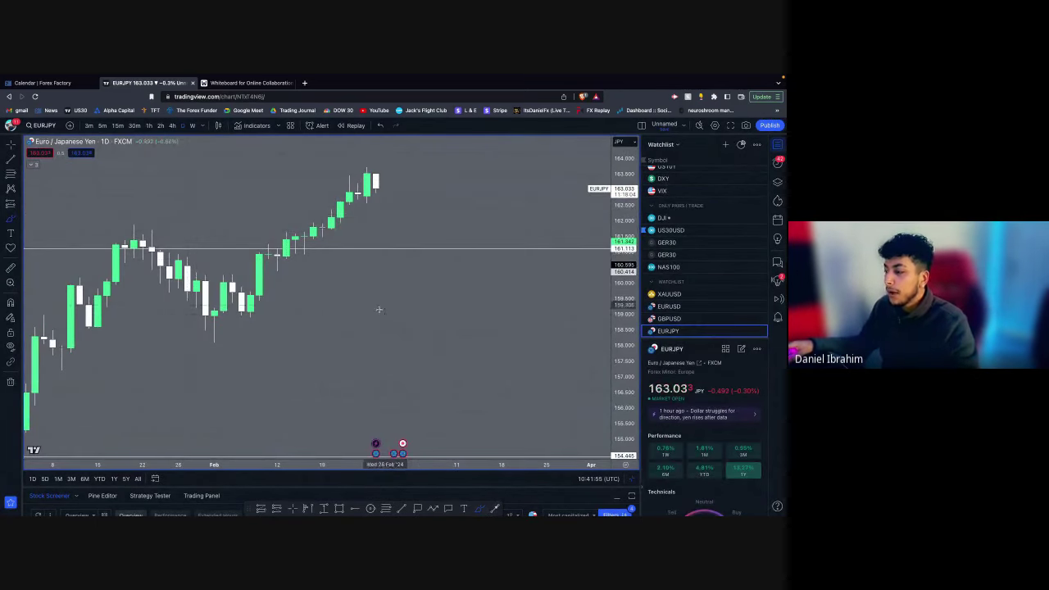
{"action": "left_click_drag", "start_coordinate": [288, 310], "coordinate": [383, 190]}
{"action": "key", "text": "Delete"}
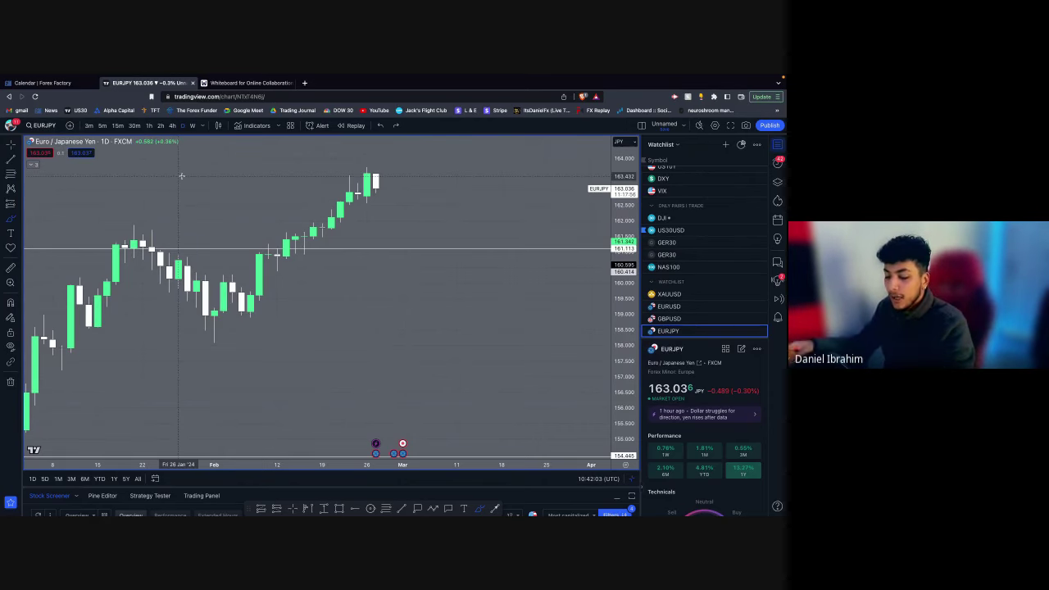
Step: Load the OANDA AUDJPY chart and examine its daily candles since late December
{"action": "type", "text": "AUDJPY"}
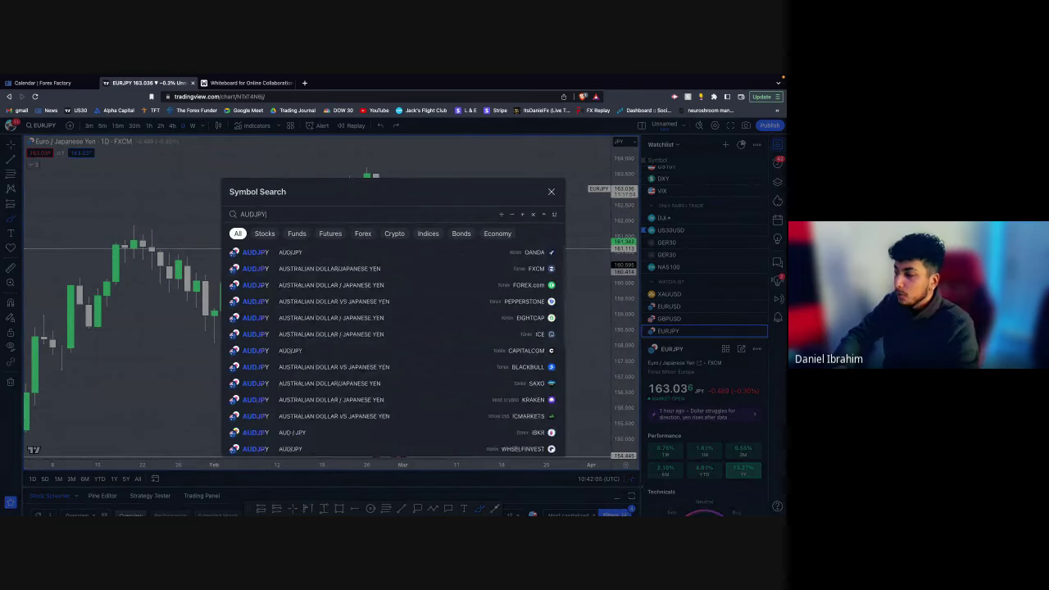
{"action": "key", "text": "Return"}
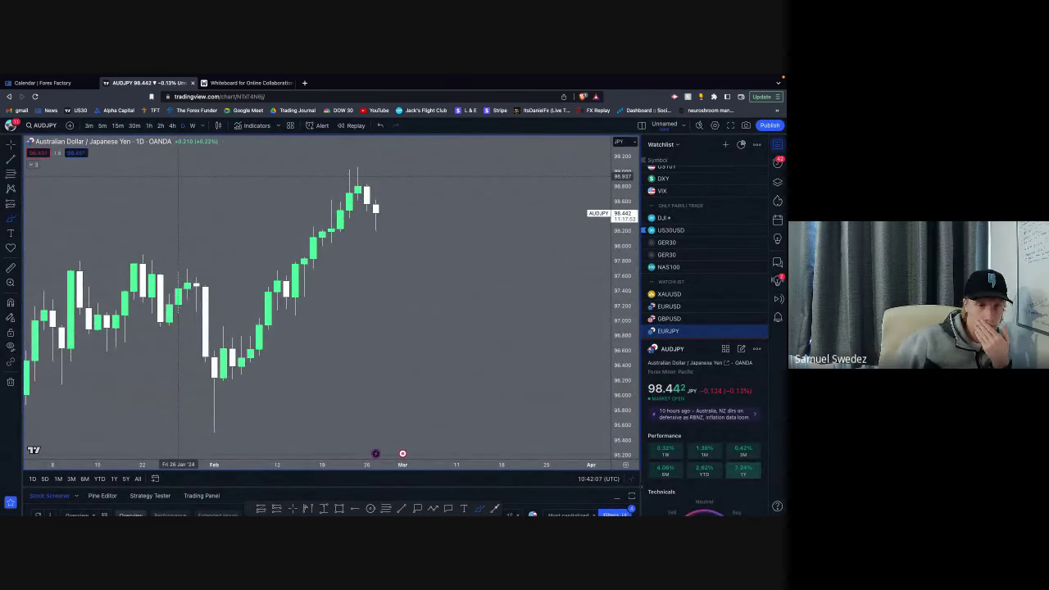
{"action": "scroll", "coordinate": [178, 176], "scroll_direction": "down", "scroll_amount": 2}
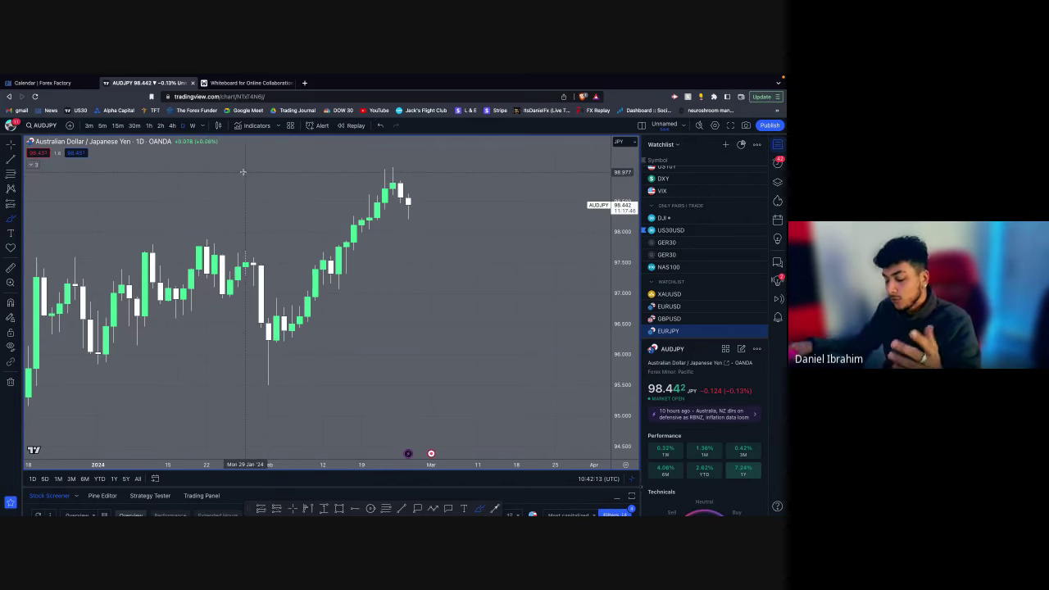
Step: Load the FXCM CADJPY chart, brush a rising curve beneath its February candles and undo the stroke
{"action": "type", "text": "CADJP"}
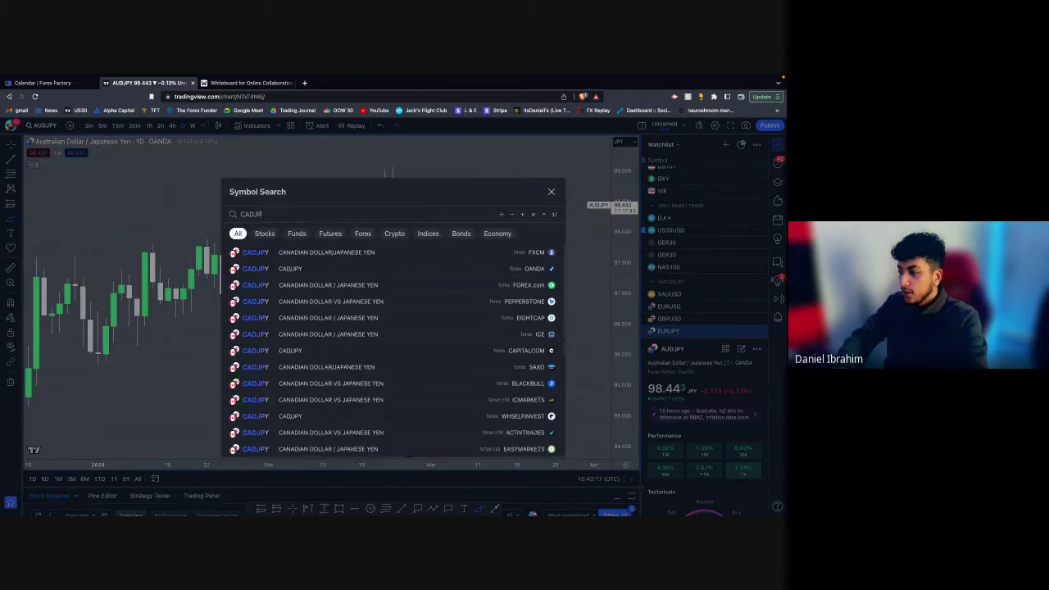
{"action": "key", "text": "Return"}
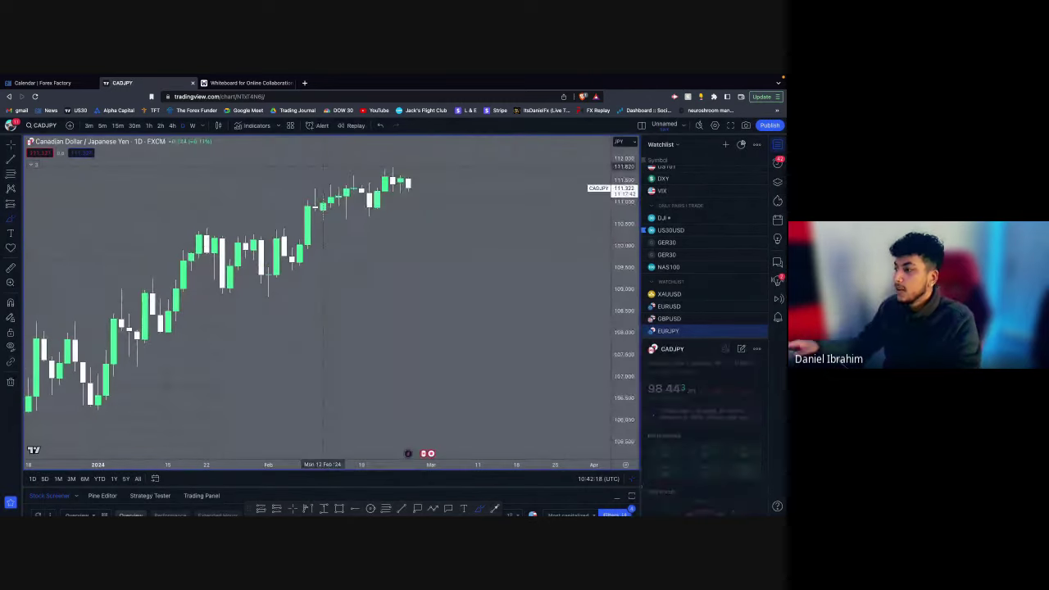
{"action": "left_click_drag", "start_coordinate": [313, 289], "coordinate": [414, 203]}
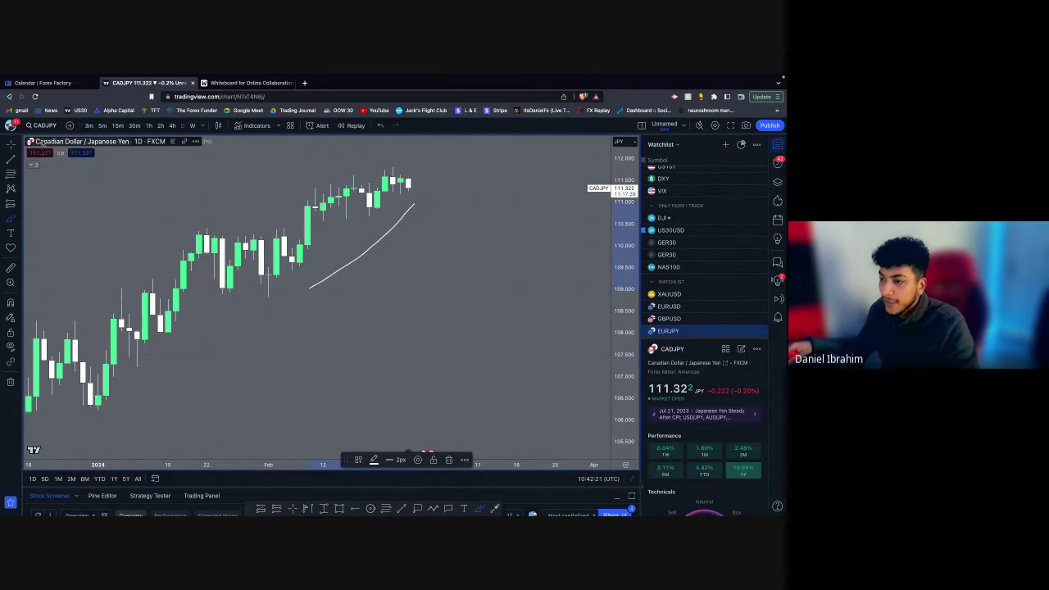
{"action": "key", "text": "super"}
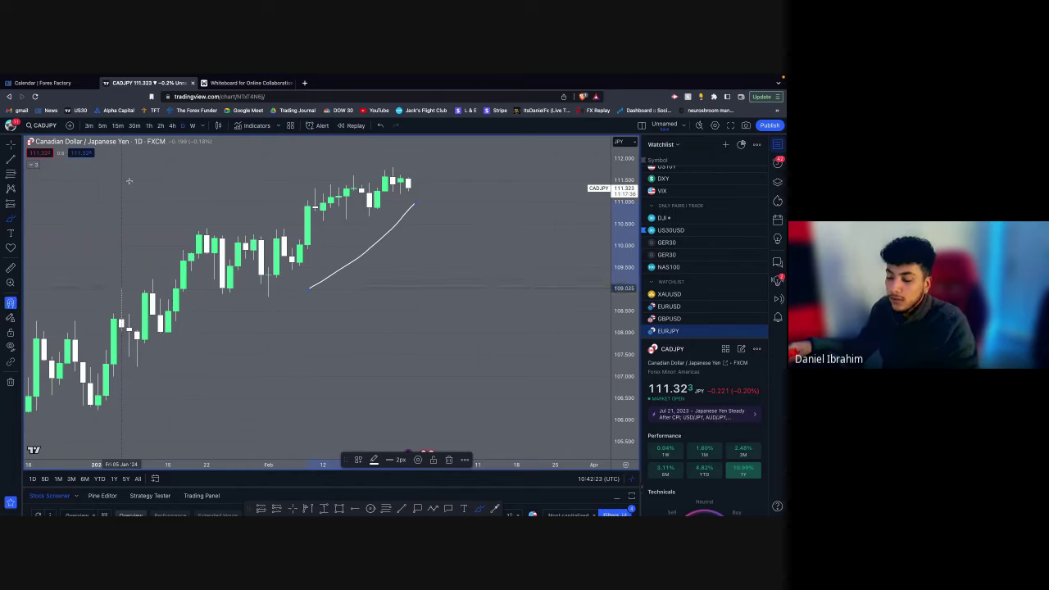
{"action": "key", "text": "super+z"}
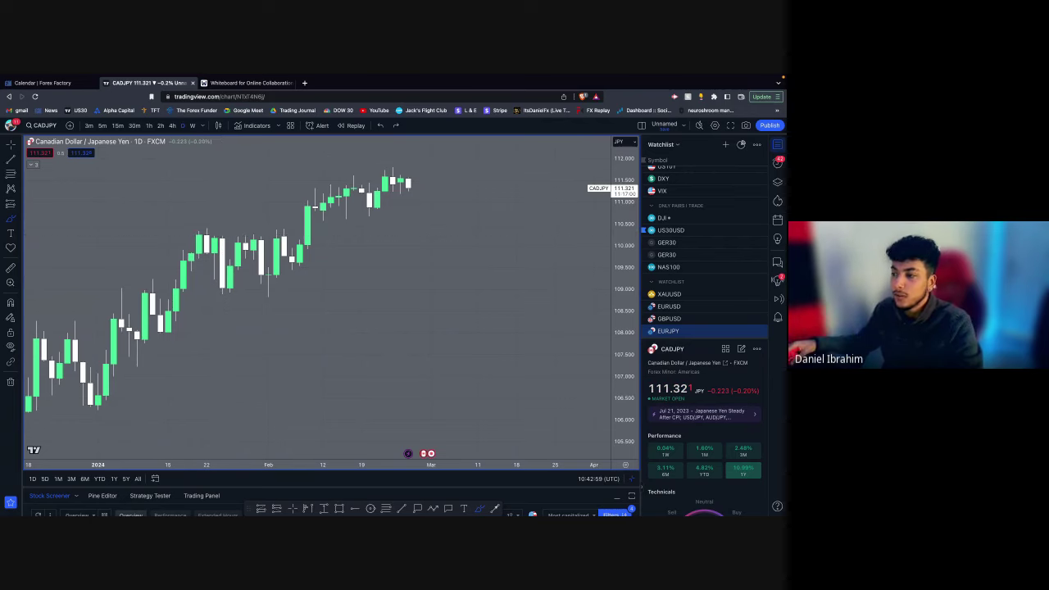
Step: Load US30USD from the watchlist and examine its daily candles from mid-December through the February rally
{"action": "left_click", "coordinate": [701, 232]}
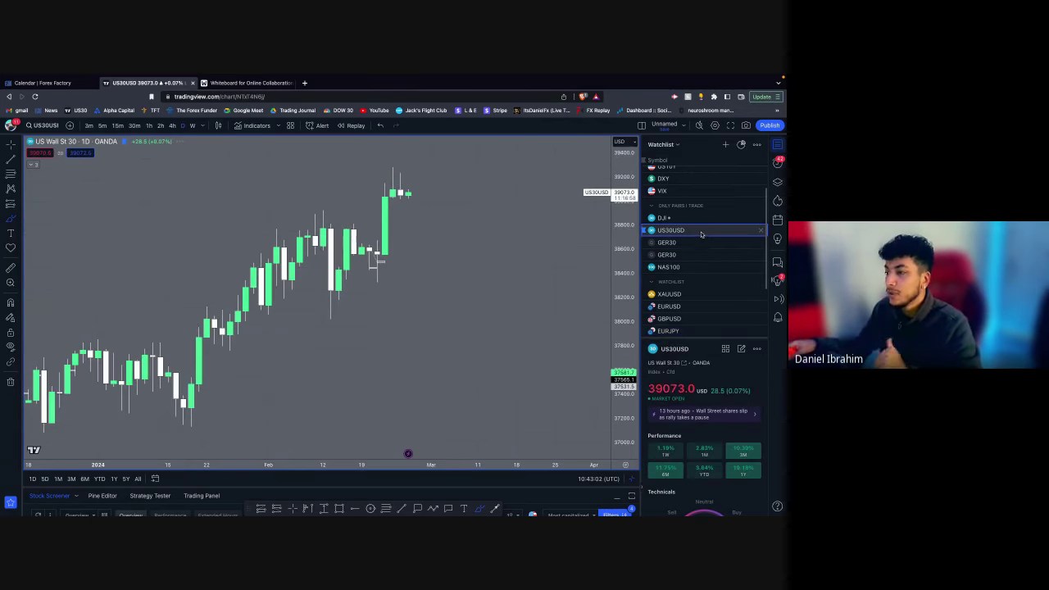
{"action": "scroll", "coordinate": [492, 270], "scroll_direction": "up", "scroll_amount": 2}
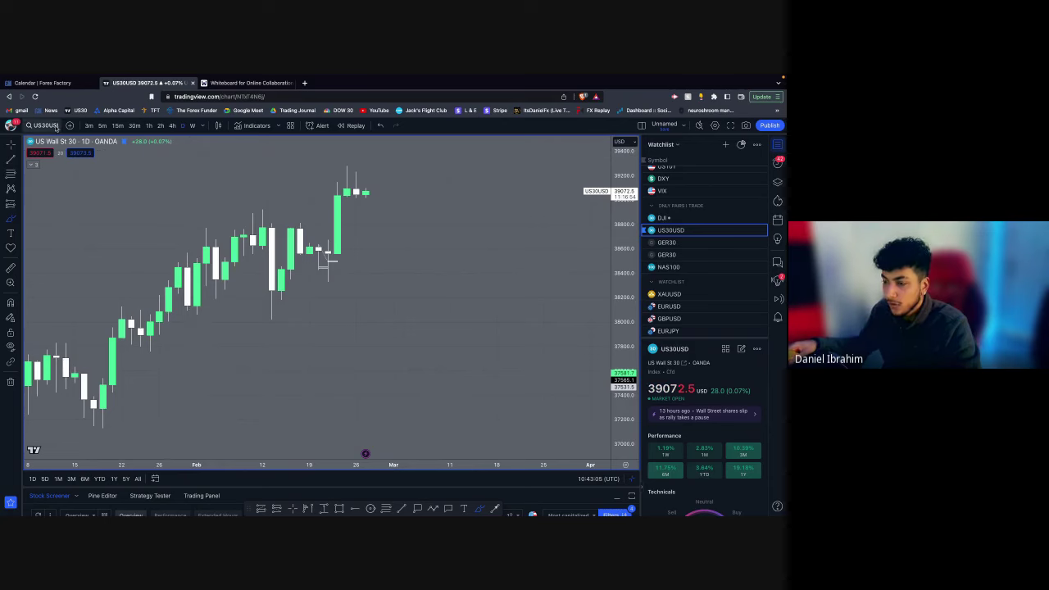
{"action": "scroll", "coordinate": [328, 257], "scroll_direction": "down", "scroll_amount": 3}
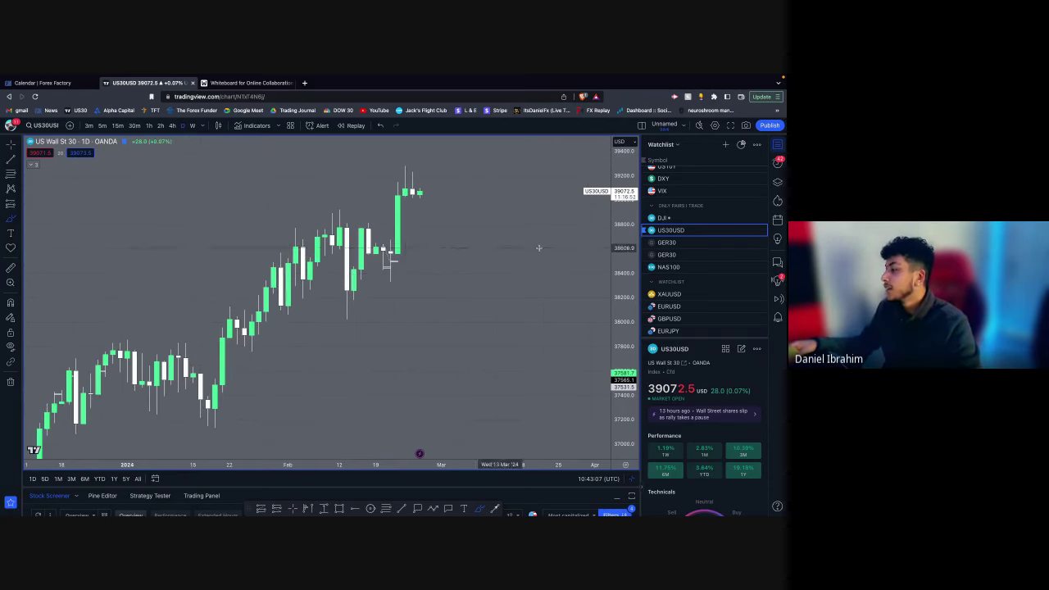
Step: Load the Pepperstone NAS100 chart, hide all drawings and examine its daily candles from December through February
{"action": "left_click", "coordinate": [692, 243]}
{"action": "left_click", "coordinate": [694, 265]}
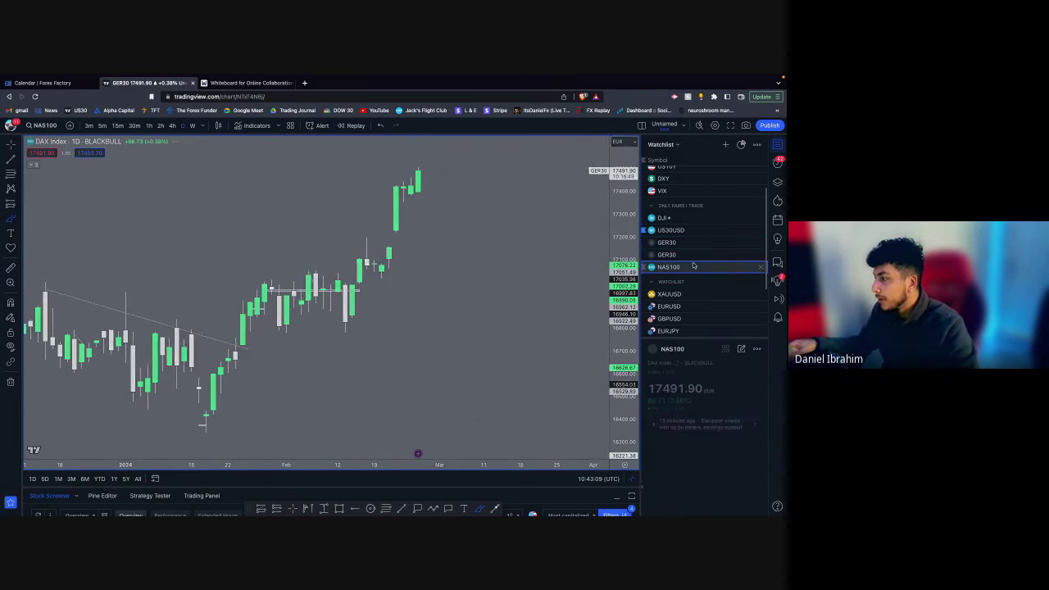
{"action": "scroll", "coordinate": [669, 267], "scroll_direction": "up", "scroll_amount": 1}
{"action": "scroll", "coordinate": [333, 249], "scroll_direction": "down", "scroll_amount": 3}
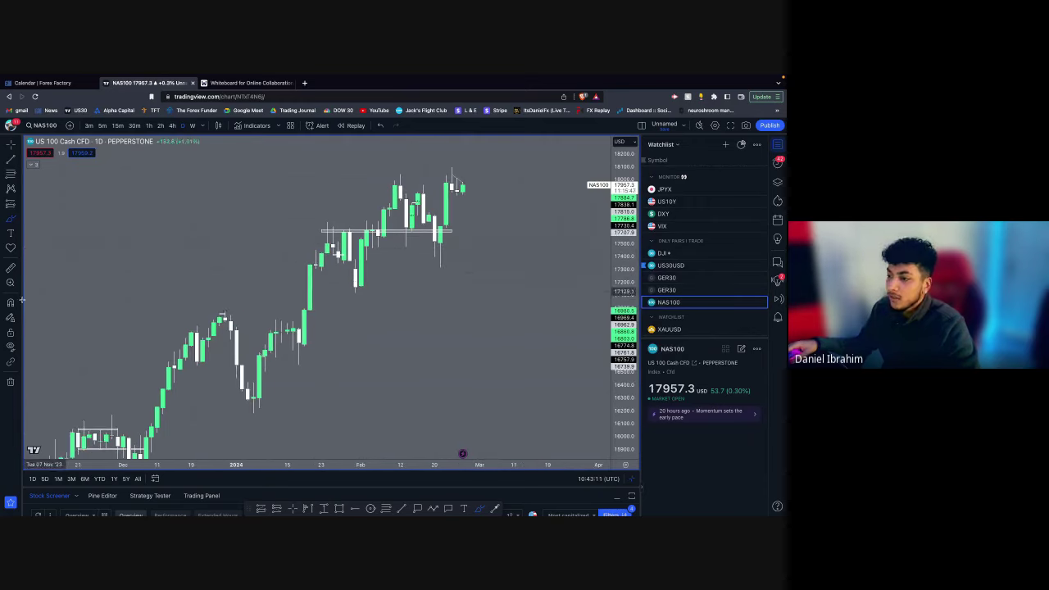
{"action": "left_click", "coordinate": [11, 346]}
{"action": "scroll", "coordinate": [278, 352], "scroll_direction": "up", "scroll_amount": 3}
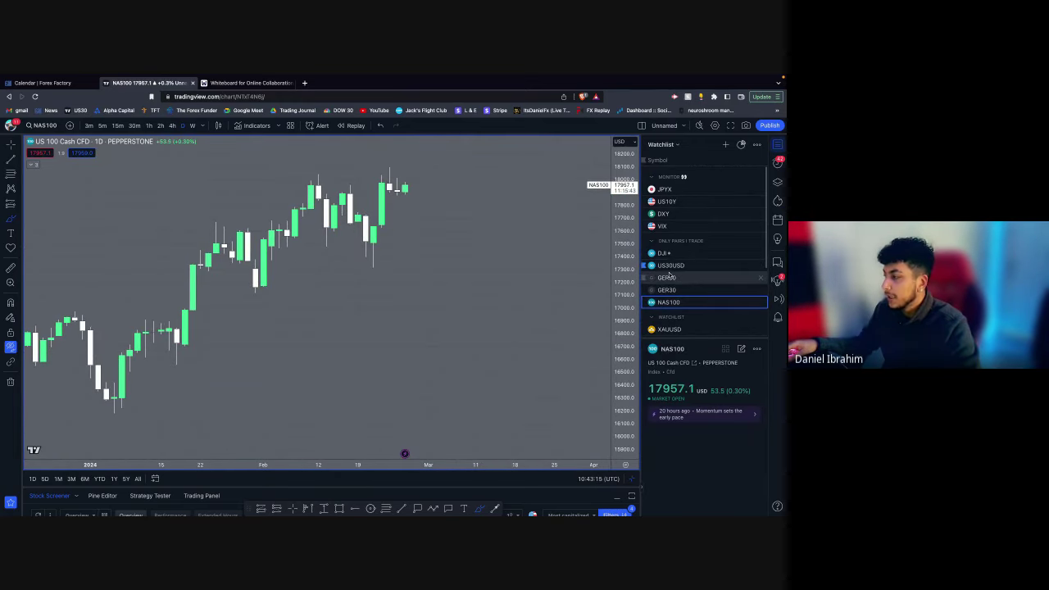
{"action": "scroll", "coordinate": [431, 307], "scroll_direction": "up", "scroll_amount": 1}
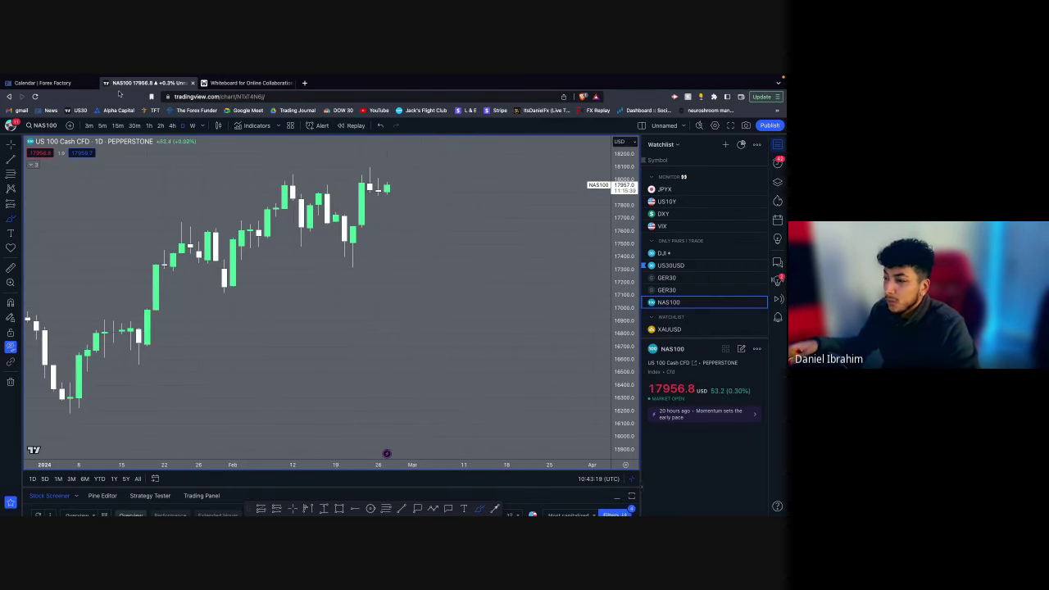
{"action": "scroll", "coordinate": [155, 161], "scroll_direction": "down", "scroll_amount": 2}
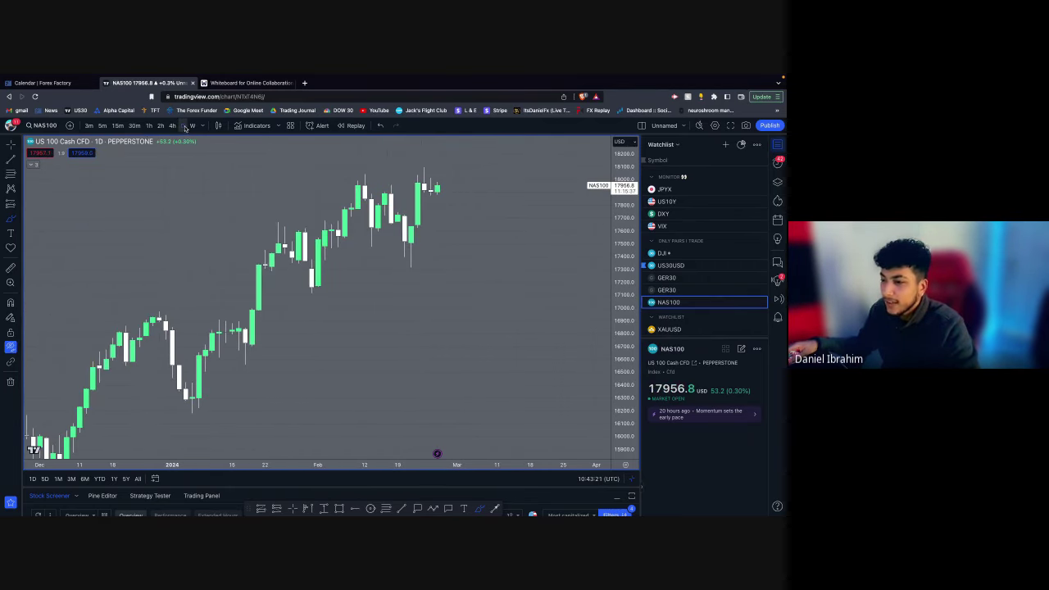
{"action": "scroll", "coordinate": [452, 274], "scroll_direction": "up", "scroll_amount": 2}
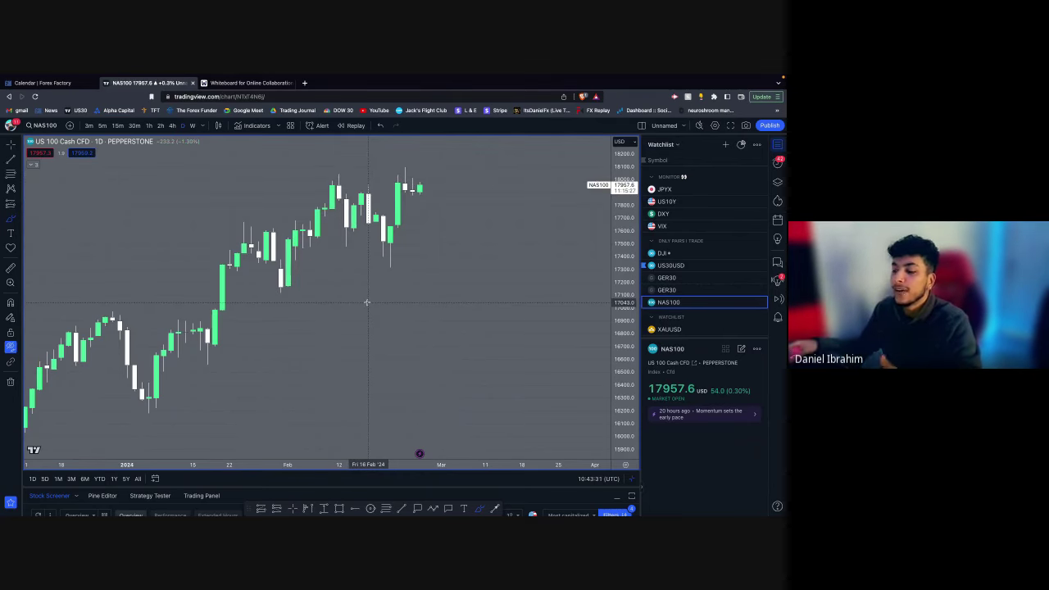
Step: Compare the daily candles of Eightcap GER30 and OANDA US30USD since December, staying on the chart page when asked about leaving
{"action": "left_click", "coordinate": [703, 288]}
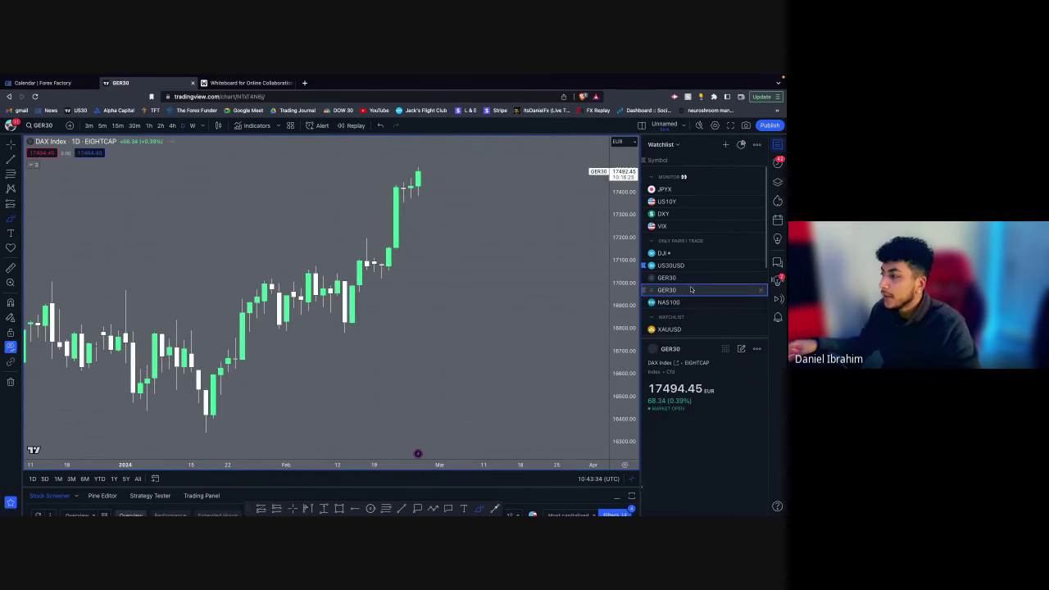
{"action": "scroll", "coordinate": [464, 304], "scroll_direction": "up", "scroll_amount": 3}
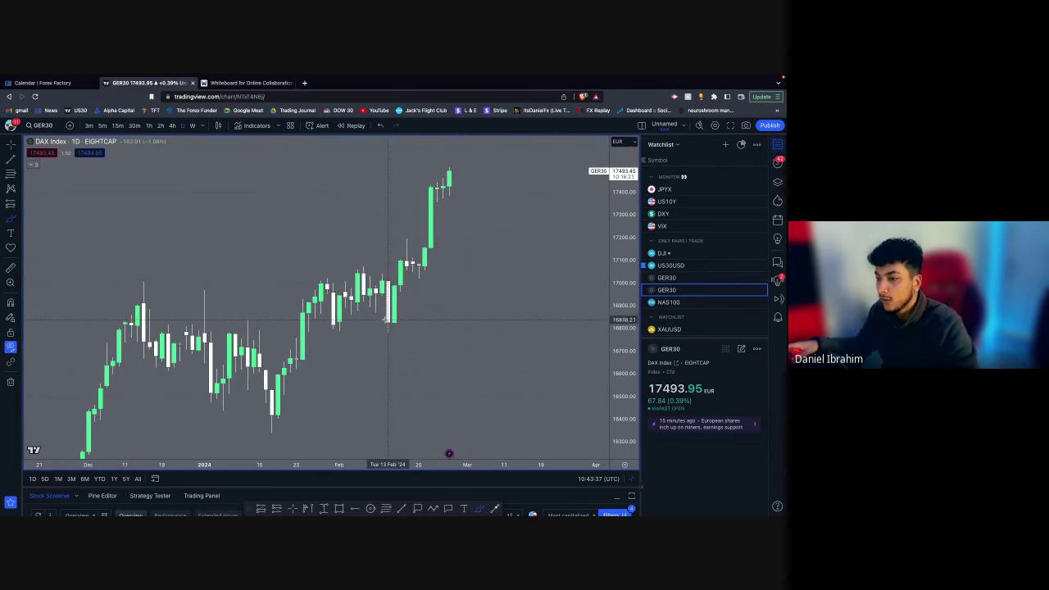
{"action": "key", "text": "Up"}
{"action": "key", "text": "Up"}
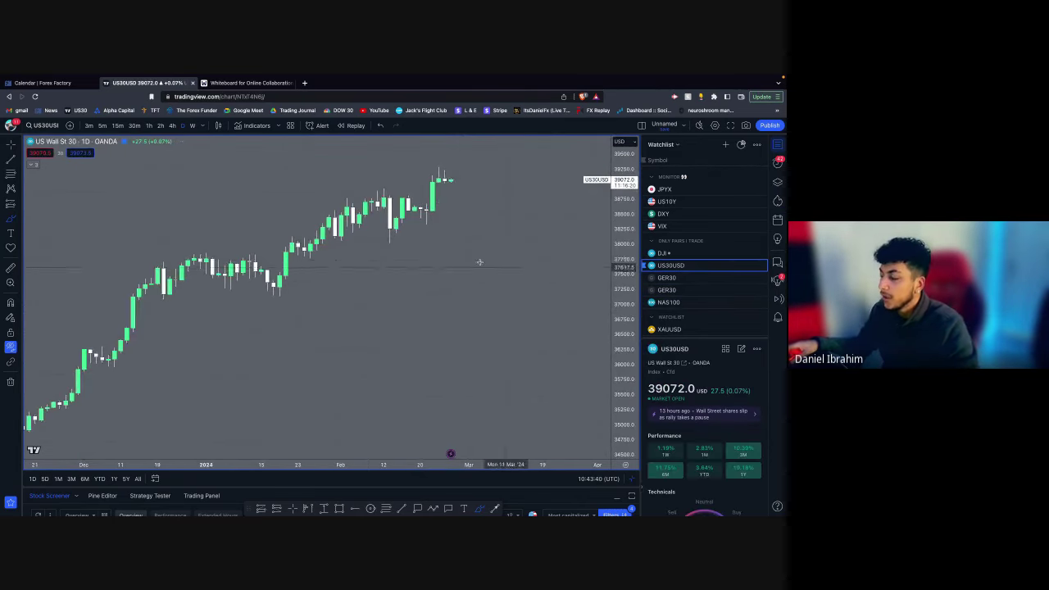
{"action": "scroll", "coordinate": [480, 262], "scroll_direction": "up", "scroll_amount": 2}
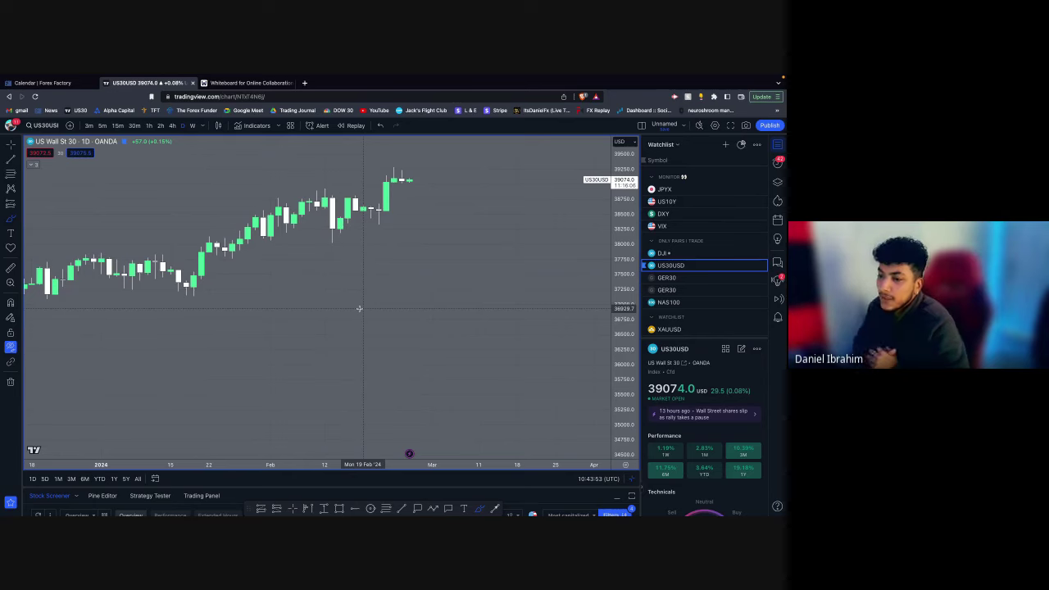
{"action": "key", "text": "super+bracketleft"}
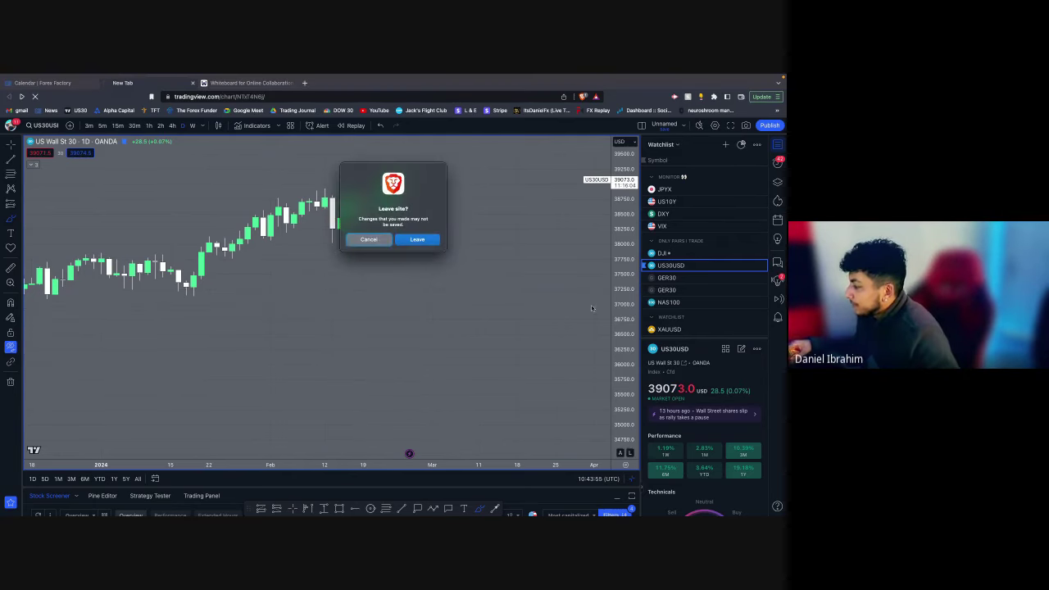
{"action": "left_click", "coordinate": [369, 238]}
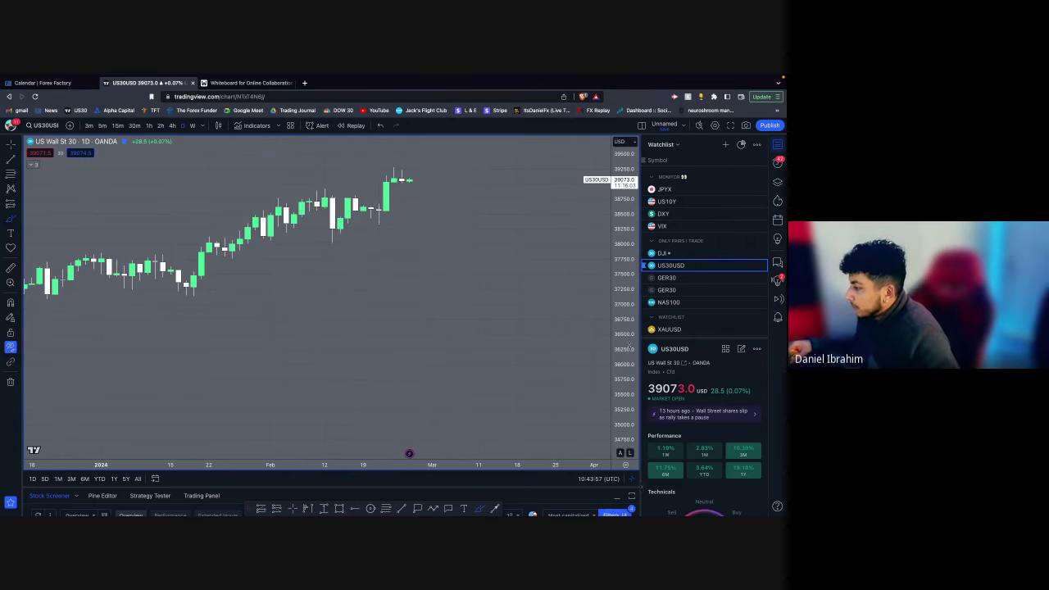
Step: Load NAS100 on the 1-hour timeframe, show the hidden drawings again and auto-fit the price scale around the descending trendline
{"action": "left_click", "coordinate": [672, 303]}
{"action": "left_click", "coordinate": [149, 125]}
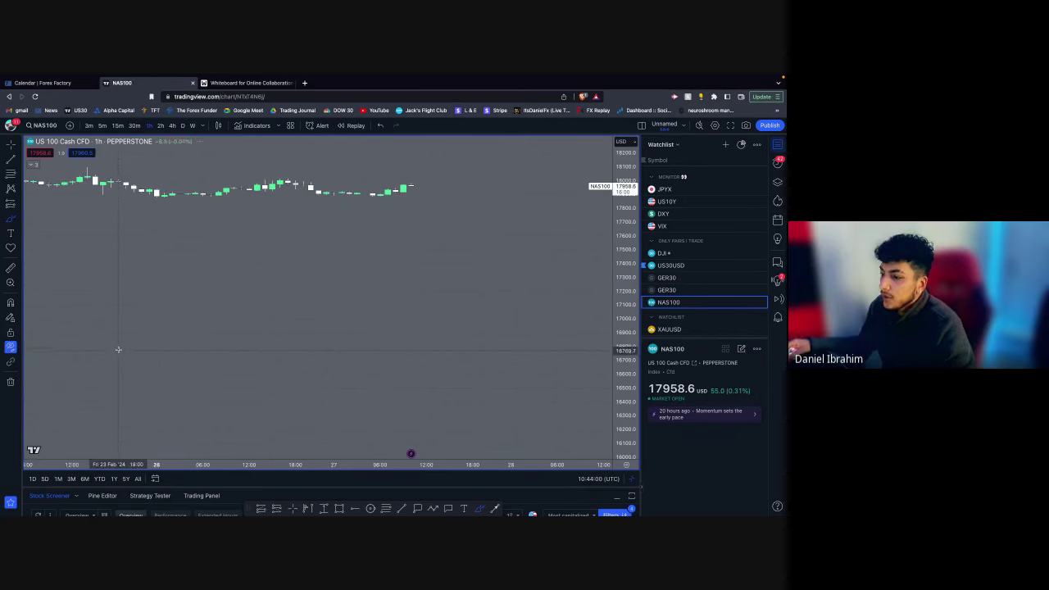
{"action": "left_click", "coordinate": [11, 348]}
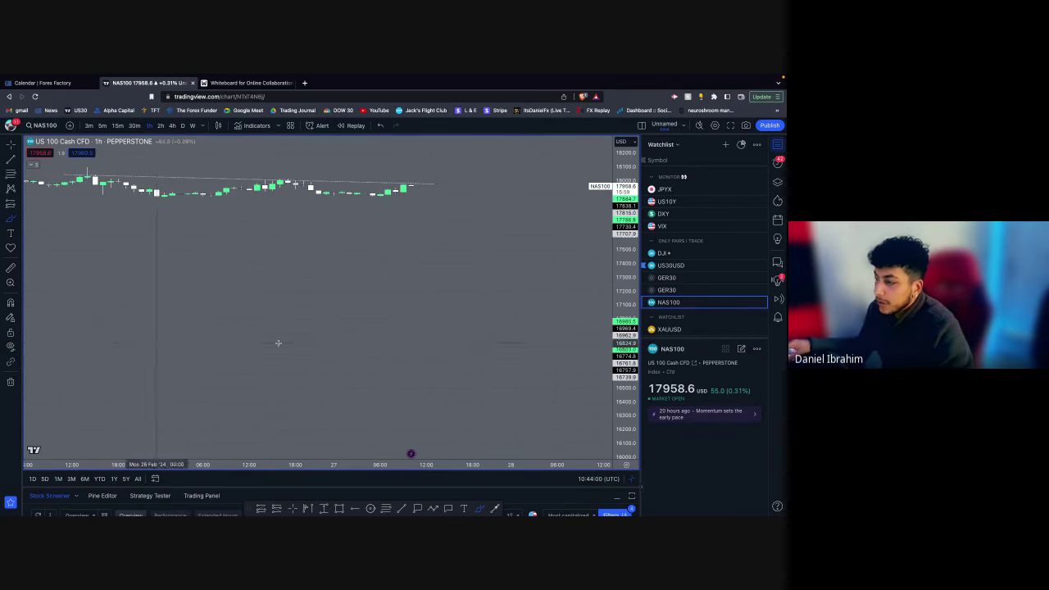
{"action": "double_click", "coordinate": [623, 370]}
{"action": "scroll", "coordinate": [503, 408], "scroll_direction": "down", "scroll_amount": 3}
{"action": "scroll", "coordinate": [369, 368], "scroll_direction": "up", "scroll_amount": 2}
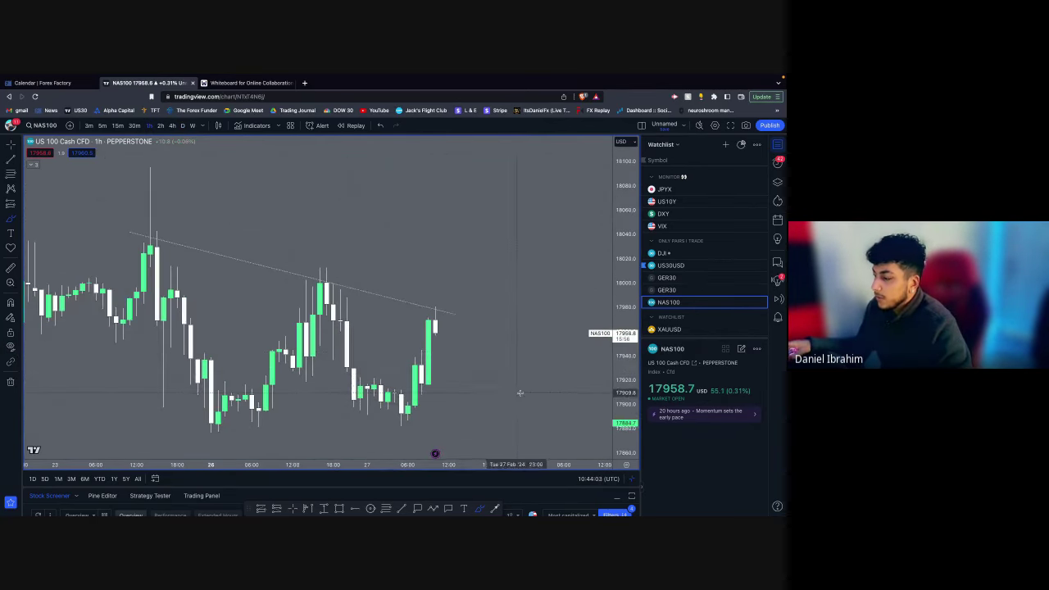
Step: Brush a falling curve through the latest hourly NAS100 candles, undo the stroke and return to the cross cursor
{"action": "left_click_drag", "start_coordinate": [394, 232], "coordinate": [473, 414]}
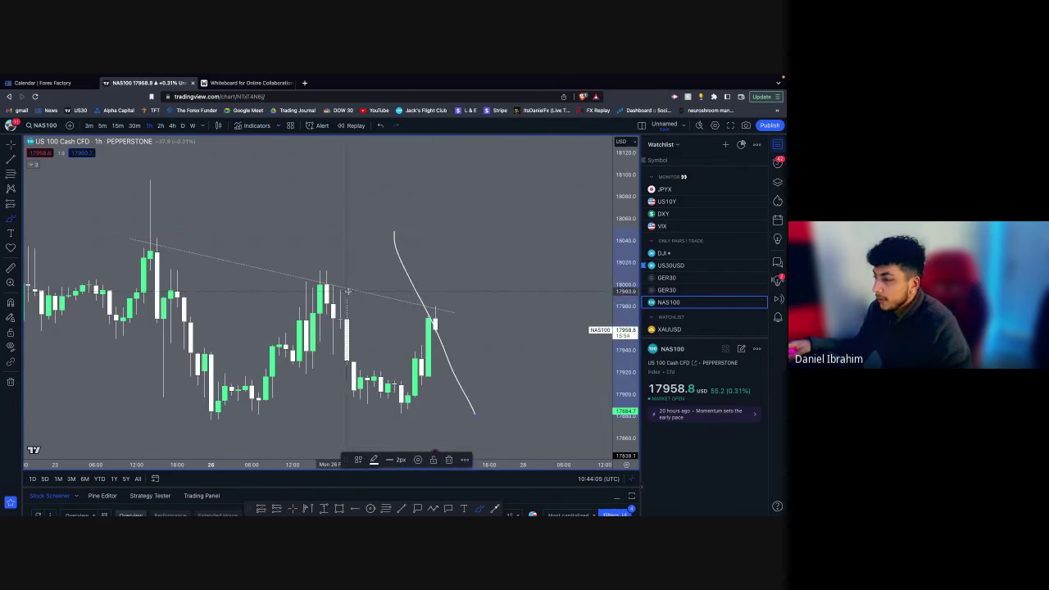
{"action": "key", "text": "super+z"}
{"action": "left_click", "coordinate": [11, 145]}
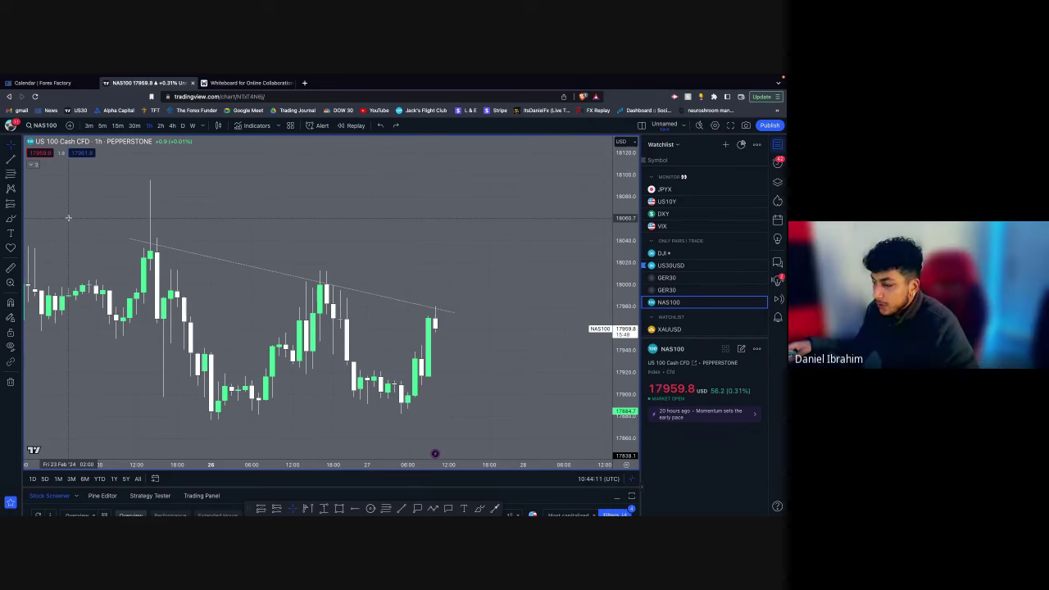
Step: Examine the hourly NAS100 swings beneath the descending trendline between 22 and 27 February
{"action": "left_click_drag", "start_coordinate": [140, 367], "coordinate": [143, 348]}
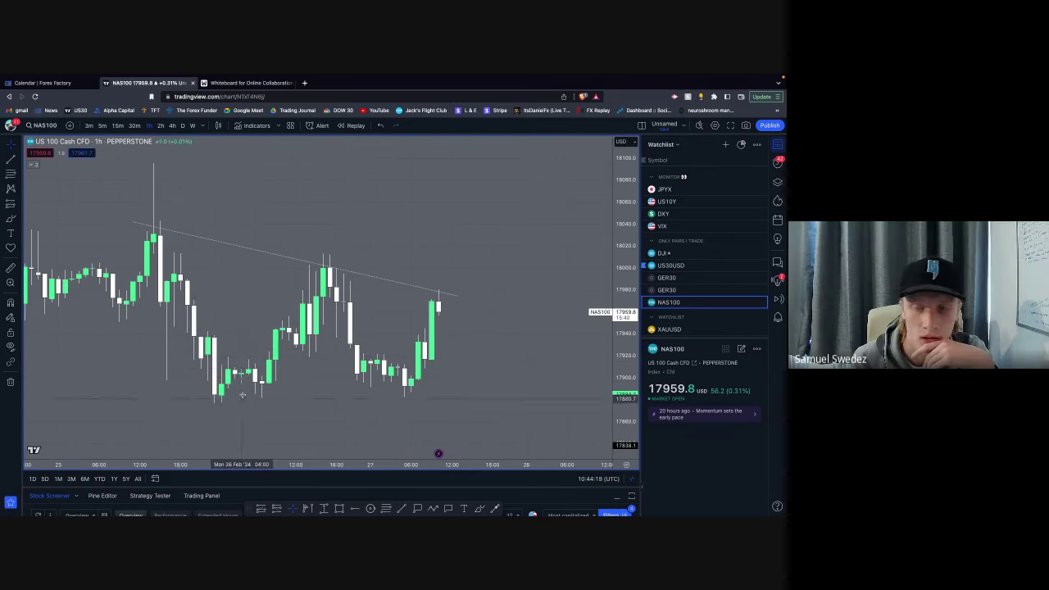
{"action": "left_click_drag", "start_coordinate": [221, 396], "coordinate": [251, 340]}
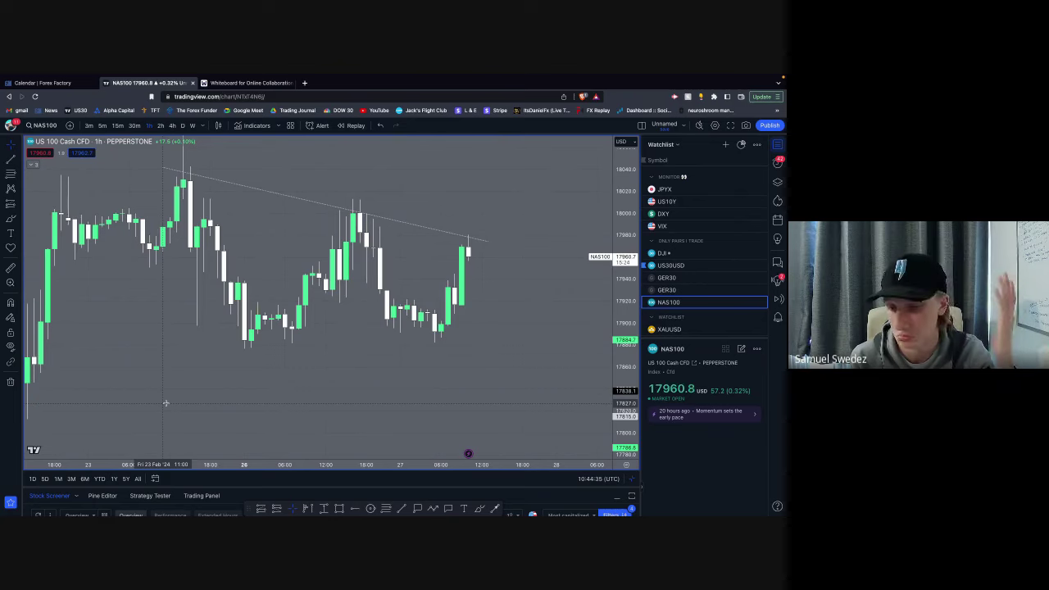
{"action": "scroll", "coordinate": [270, 304], "scroll_direction": "up", "scroll_amount": 1}
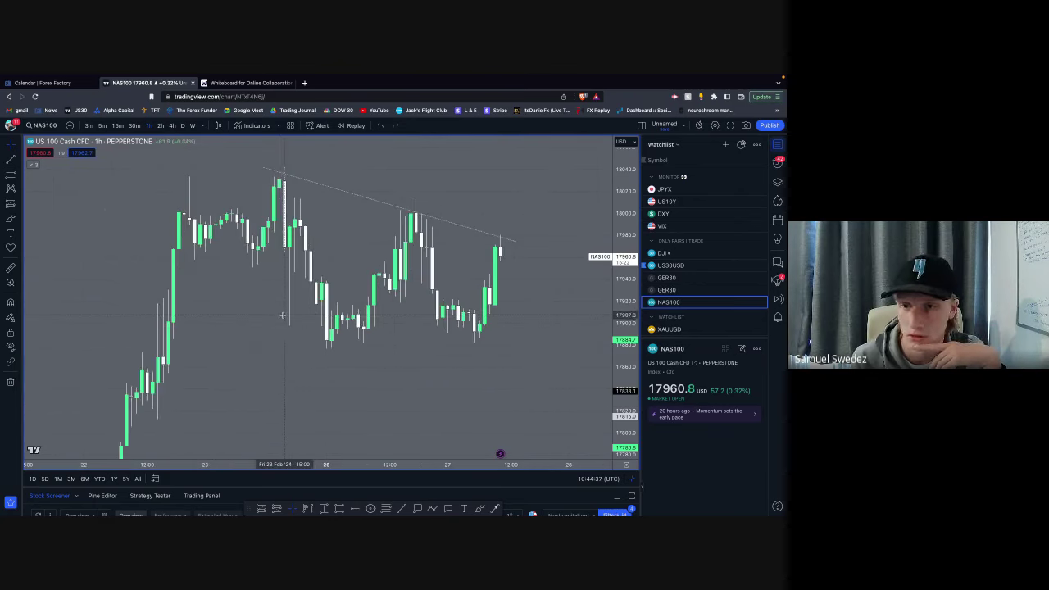
{"action": "left_click_drag", "start_coordinate": [272, 256], "coordinate": [309, 290]}
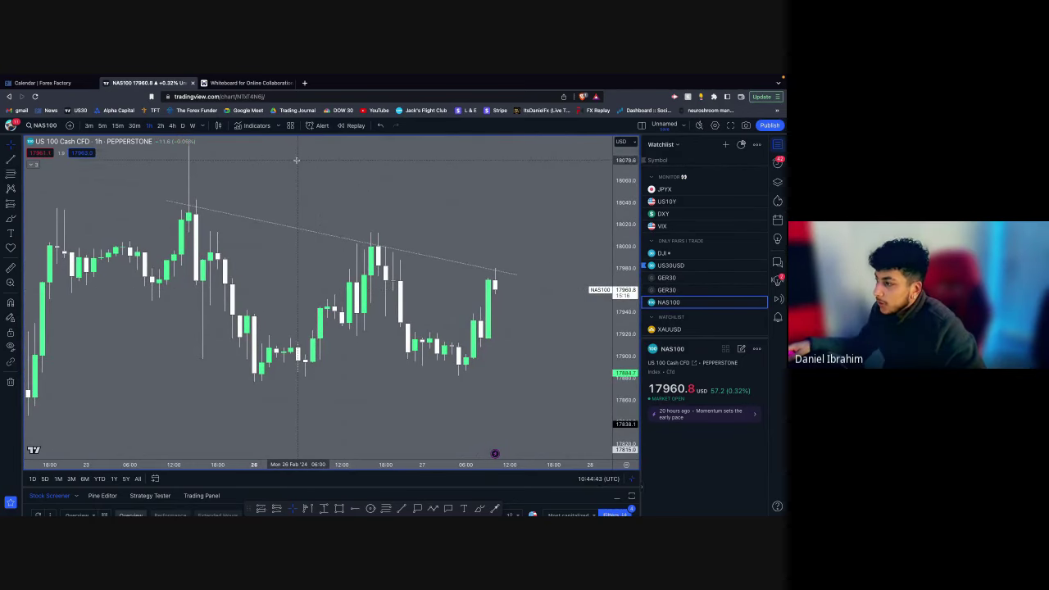
{"action": "left_click_drag", "start_coordinate": [298, 164], "coordinate": [324, 183]}
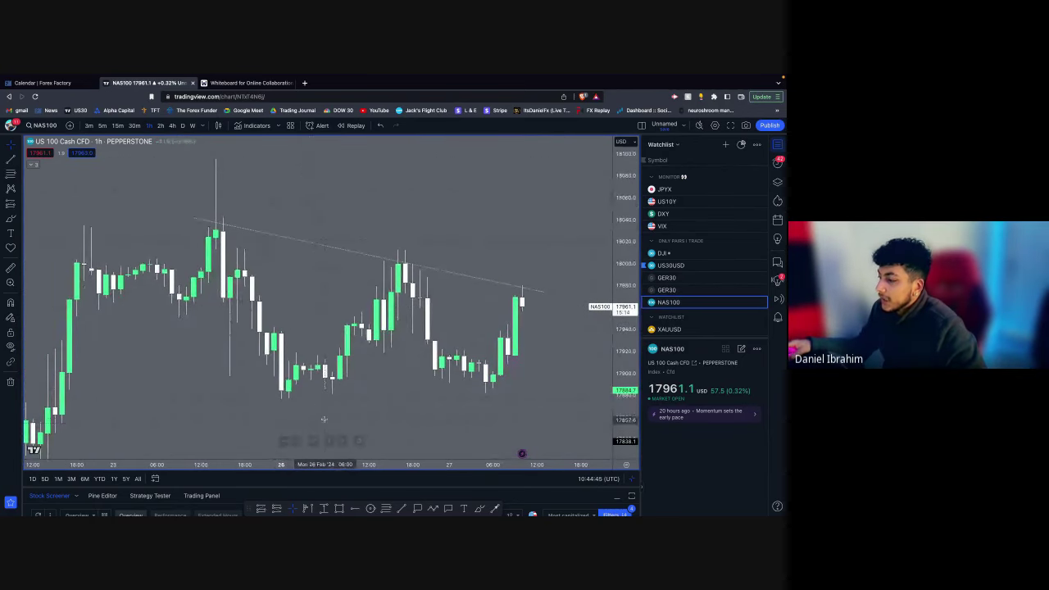
{"action": "left_click_drag", "start_coordinate": [254, 382], "coordinate": [276, 339]}
{"action": "scroll", "coordinate": [308, 331], "scroll_direction": "up", "scroll_amount": 1}
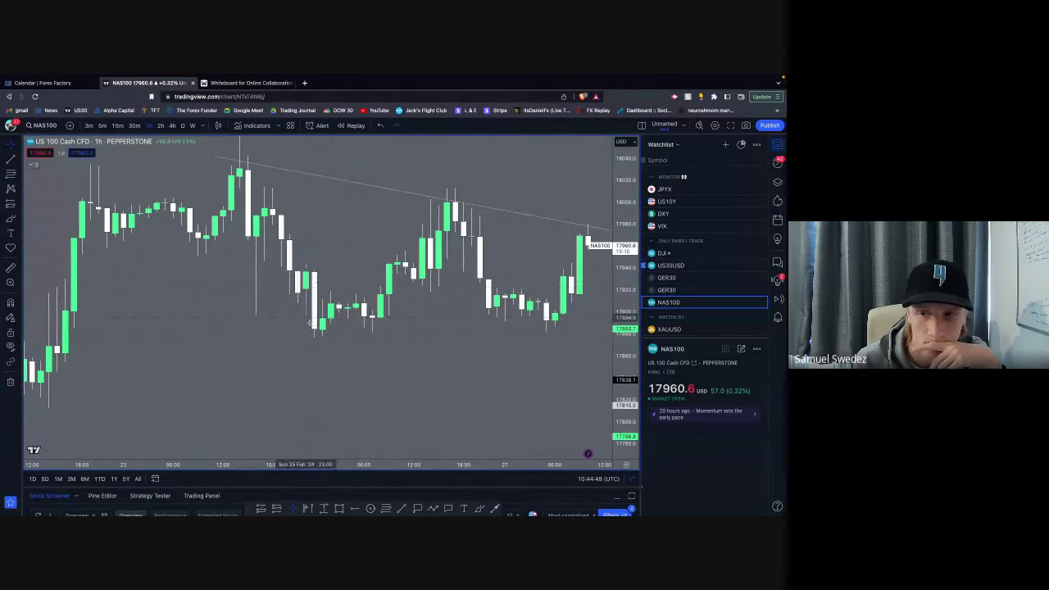
{"action": "scroll", "coordinate": [330, 319], "scroll_direction": "down", "scroll_amount": 2}
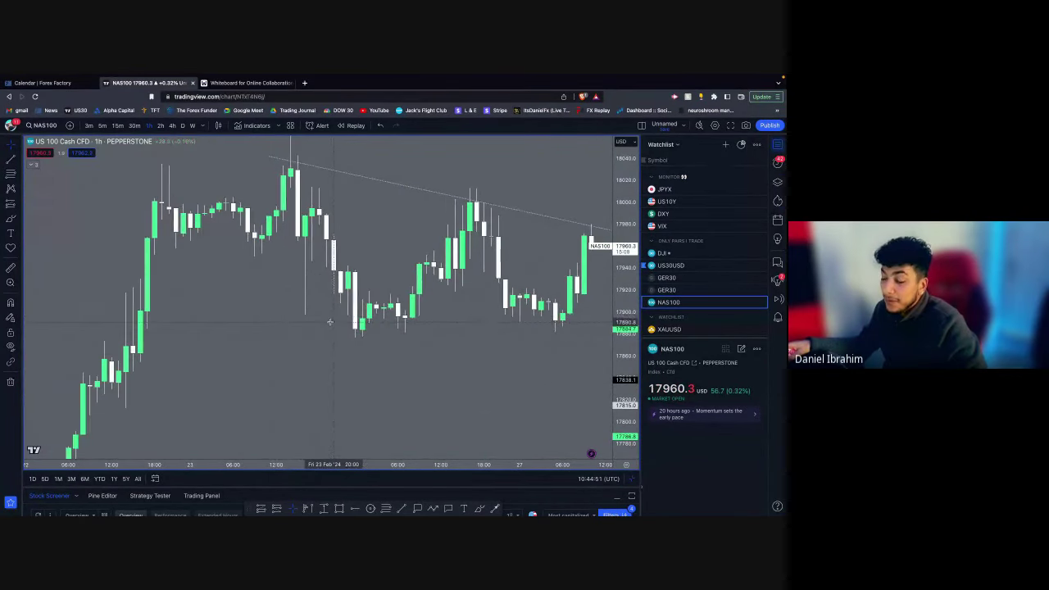
{"action": "scroll", "coordinate": [310, 347], "scroll_direction": "down", "scroll_amount": 1}
{"action": "scroll", "coordinate": [305, 351], "scroll_direction": "up", "scroll_amount": 2}
{"action": "scroll", "coordinate": [304, 351], "scroll_direction": "down", "scroll_amount": 1}
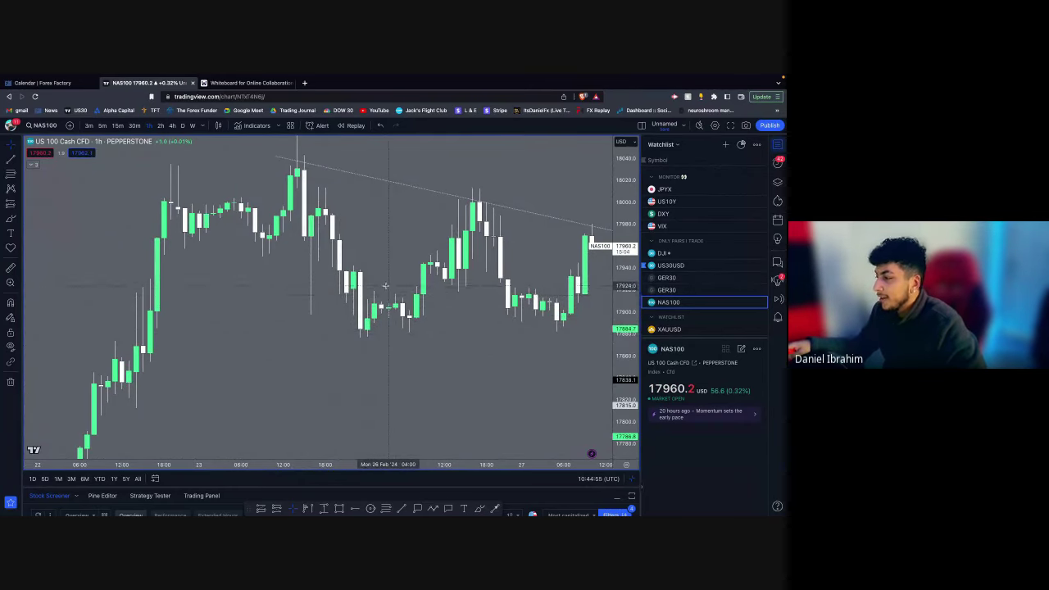
Step: Draw a tall, narrow rectangle as a mock candle in the empty area above price, from about 18,544 to about 18,450
{"action": "left_click_drag", "start_coordinate": [388, 286], "coordinate": [414, 415]}
{"action": "left_click_drag", "start_coordinate": [409, 254], "coordinate": [476, 424]}
{"action": "left_click_drag", "start_coordinate": [315, 289], "coordinate": [350, 427]}
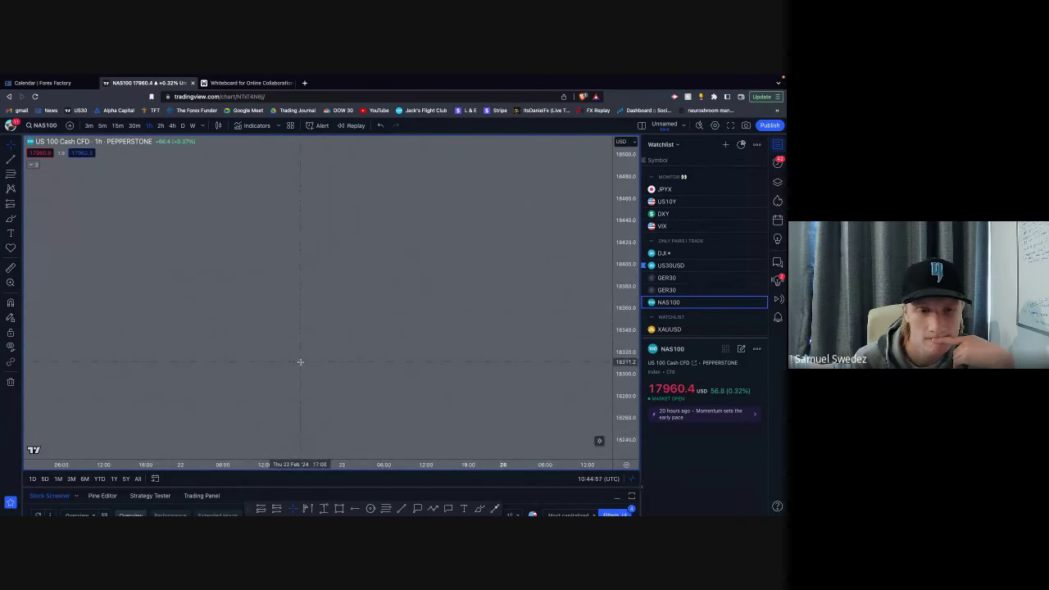
{"action": "left_click_drag", "start_coordinate": [300, 363], "coordinate": [332, 463]}
{"action": "left_click", "coordinate": [341, 509]}
{"action": "left_click", "coordinate": [218, 197]}
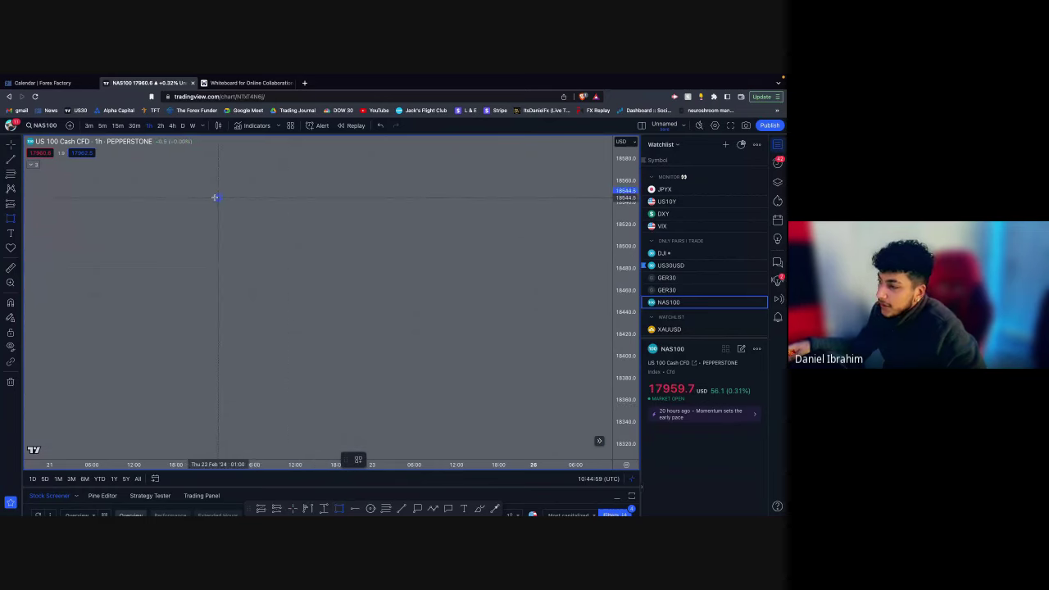
{"action": "left_click", "coordinate": [239, 303]}
{"action": "left_click", "coordinate": [249, 258]}
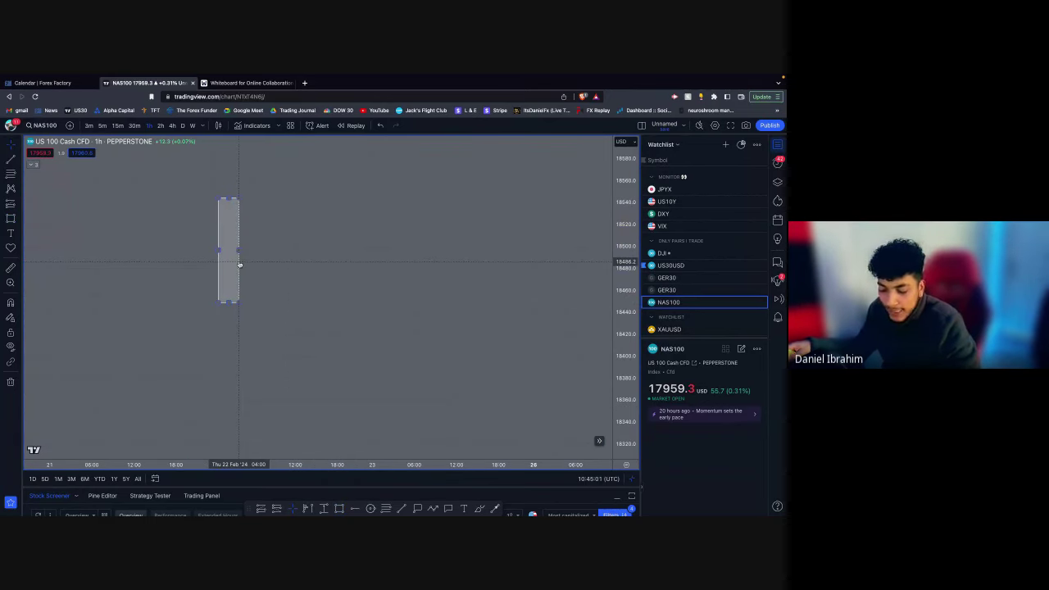
Step: Duplicate the mock candle into two progressively shorter rectangles, each stepping down from the bottom of the previous one
{"action": "left_click_drag", "start_coordinate": [242, 266], "coordinate": [257, 361]}
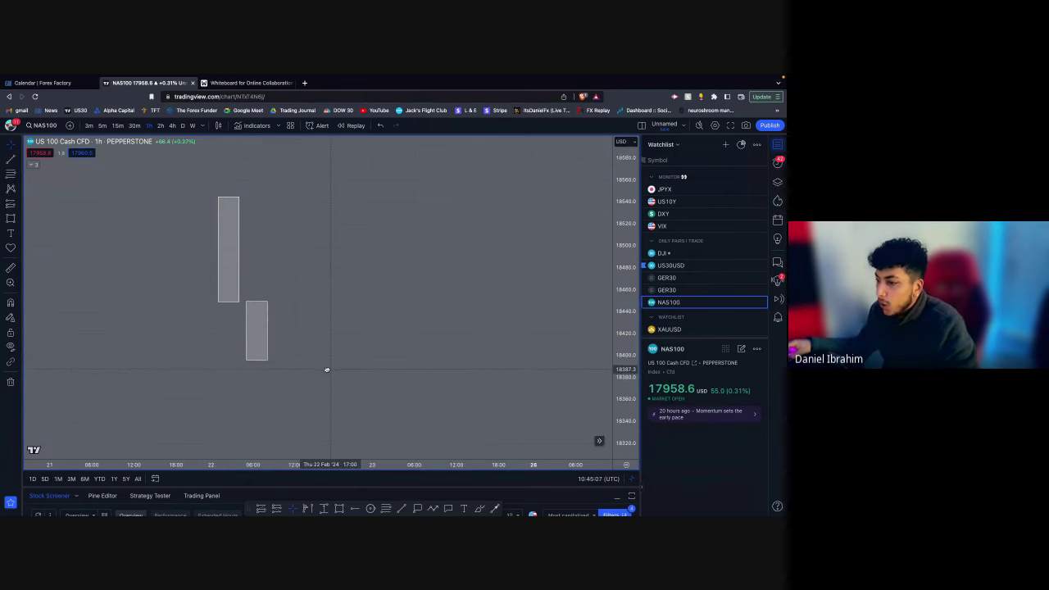
{"action": "left_click_drag", "start_coordinate": [325, 368], "coordinate": [309, 357]}
{"action": "left_click_drag", "start_coordinate": [251, 335], "coordinate": [272, 369]}
{"action": "left_click", "coordinate": [295, 390]}
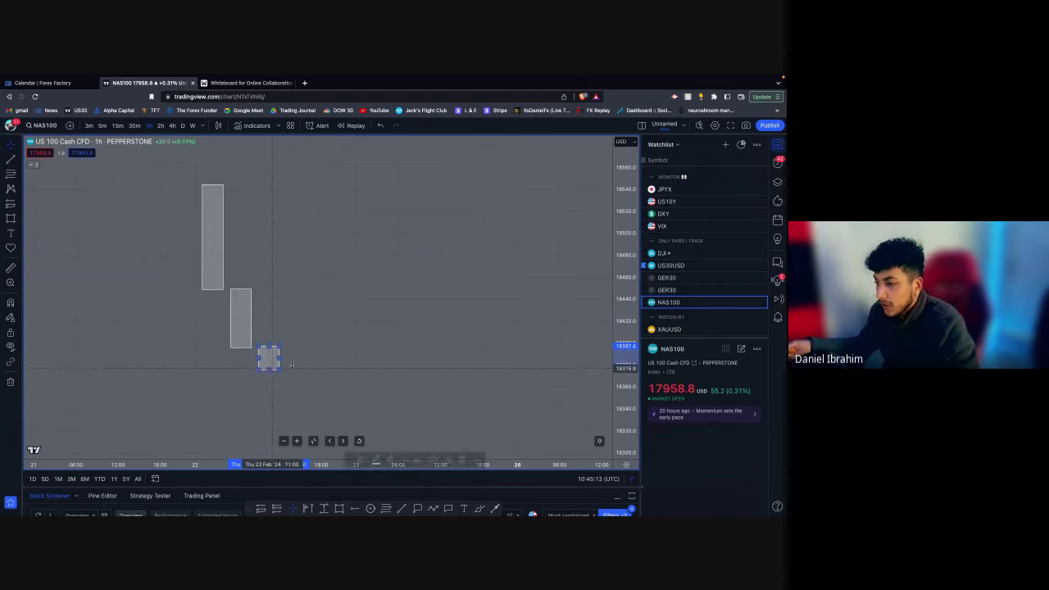
{"action": "left_click", "coordinate": [335, 363]}
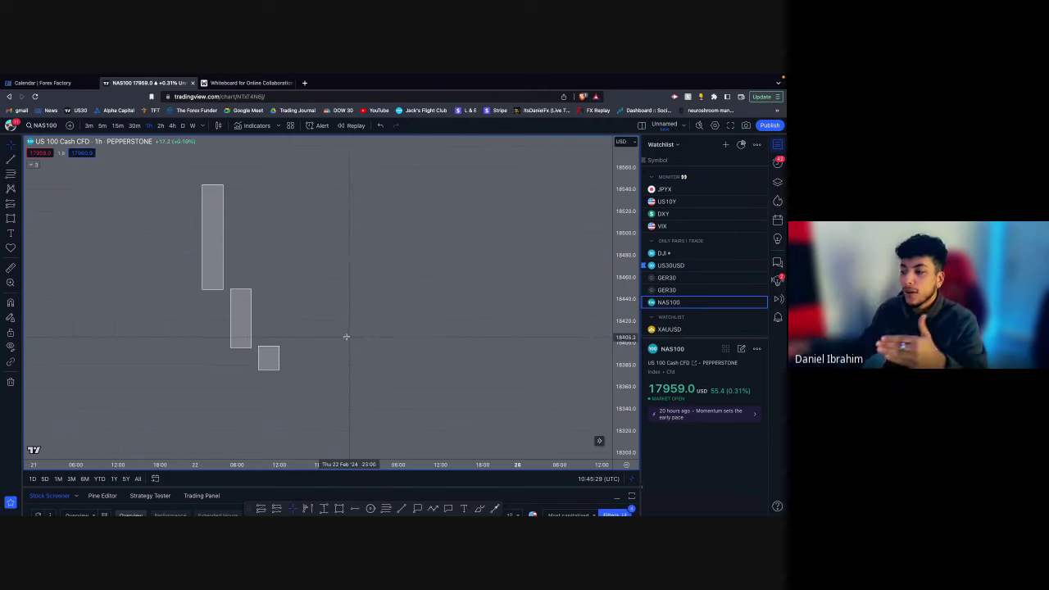
Step: Duplicate mock candles to add a doji-thin body at the low and three progressively taller bodies stepping up to about 18,549
{"action": "left_click_drag", "start_coordinate": [277, 358], "coordinate": [297, 381]}
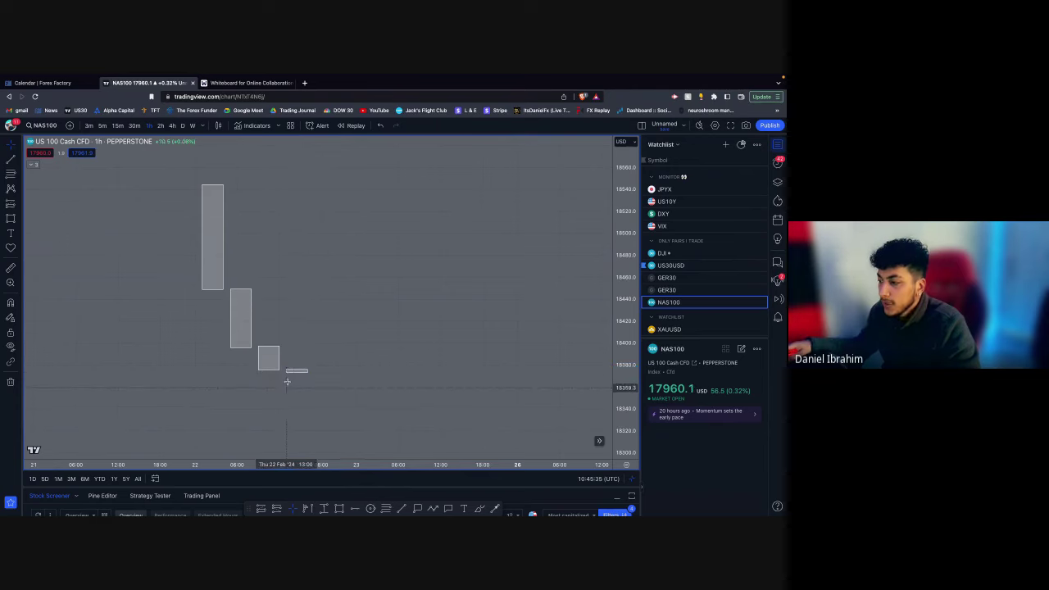
{"action": "left_click", "coordinate": [277, 360]}
{"action": "left_click_drag", "start_coordinate": [280, 354], "coordinate": [333, 350]}
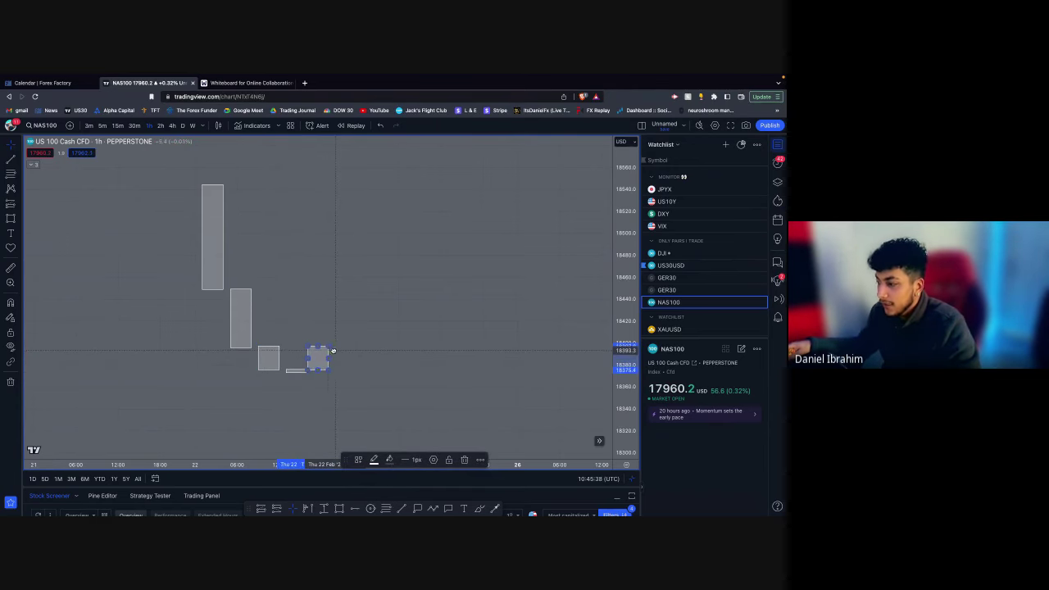
{"action": "left_click", "coordinate": [238, 308]}
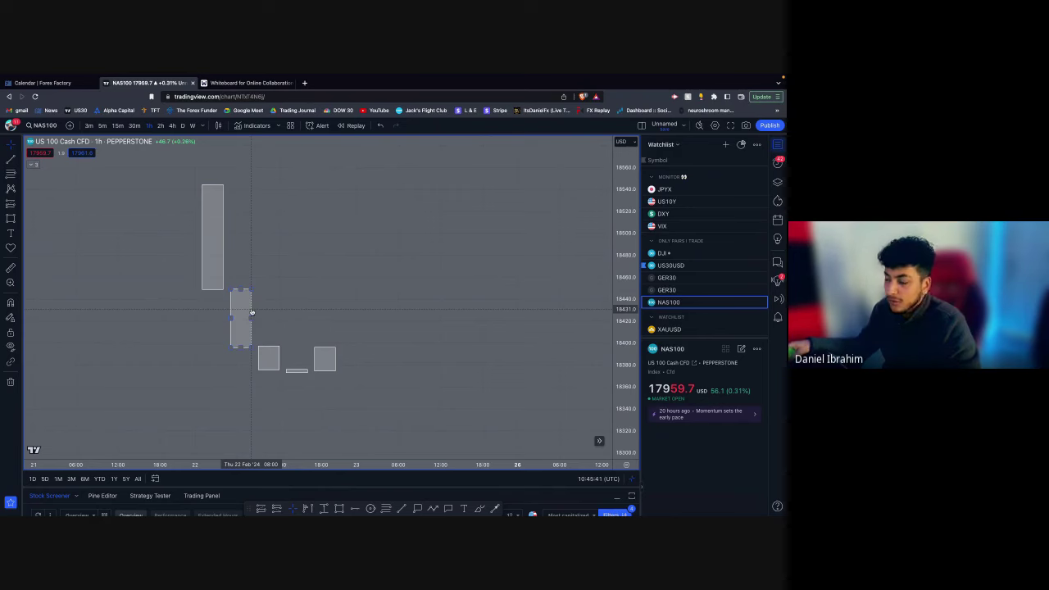
{"action": "left_click_drag", "start_coordinate": [253, 309], "coordinate": [367, 305]}
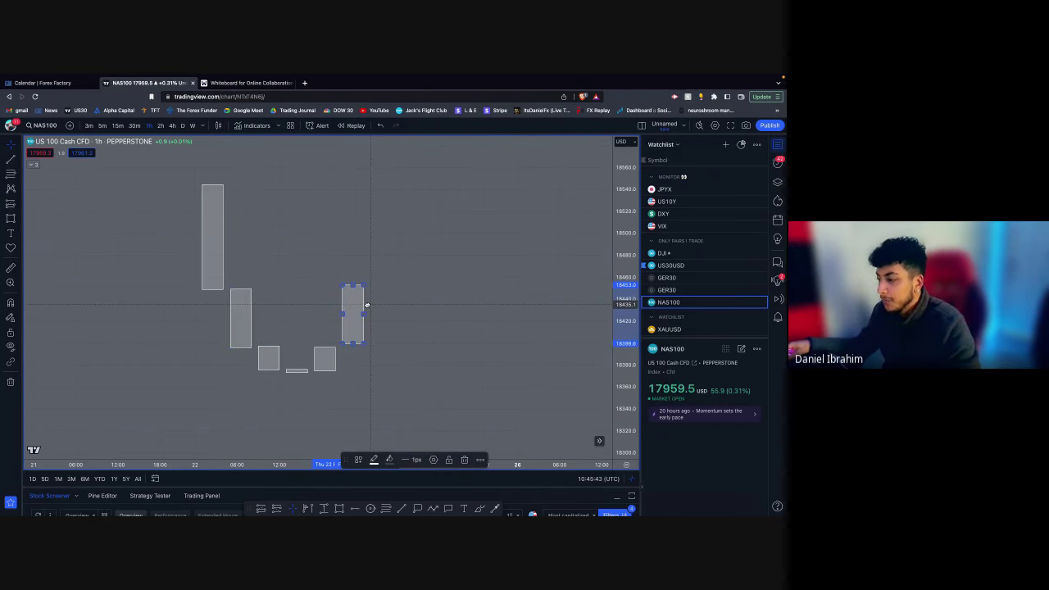
{"action": "left_click", "coordinate": [369, 326]}
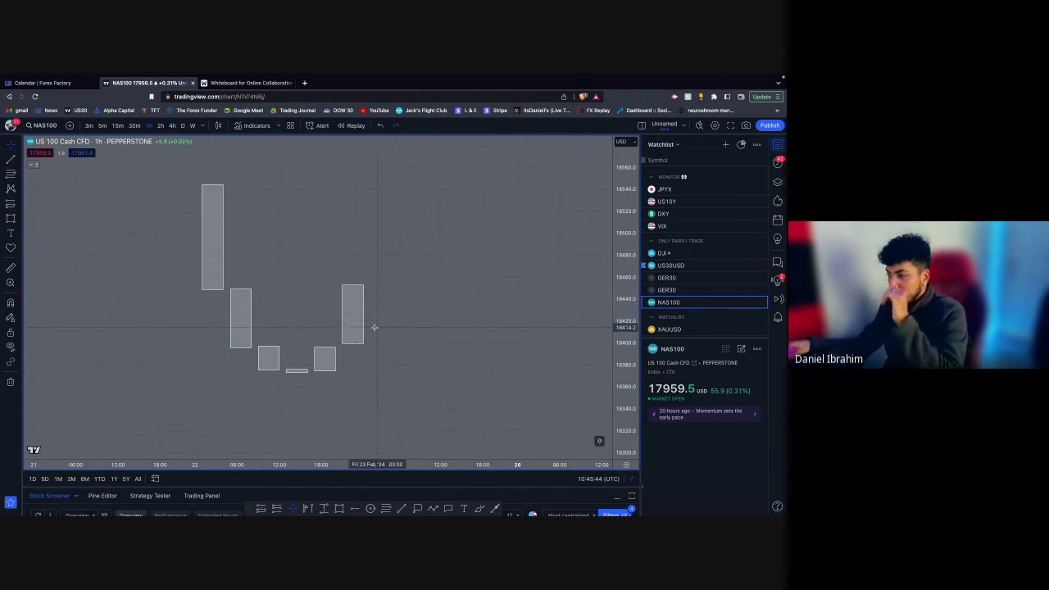
{"action": "left_click", "coordinate": [224, 229]}
{"action": "left_click_drag", "start_coordinate": [223, 229], "coordinate": [394, 222]}
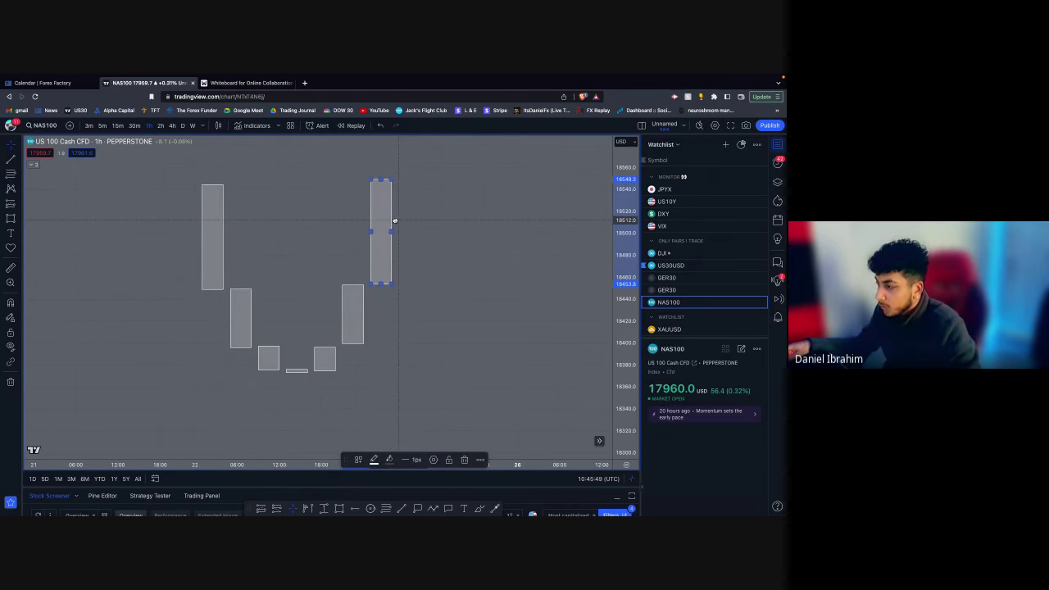
{"action": "left_click", "coordinate": [407, 238]}
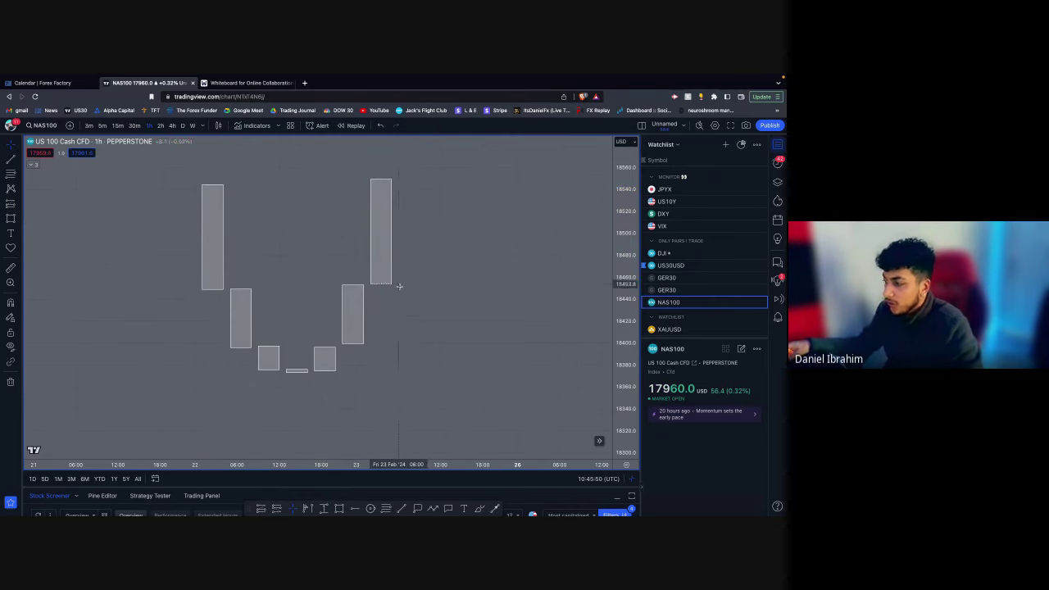
Step: Draw a vertical wick beneath the first mock candle and widen that candle's body slightly to the left
{"action": "left_click", "coordinate": [11, 161]}
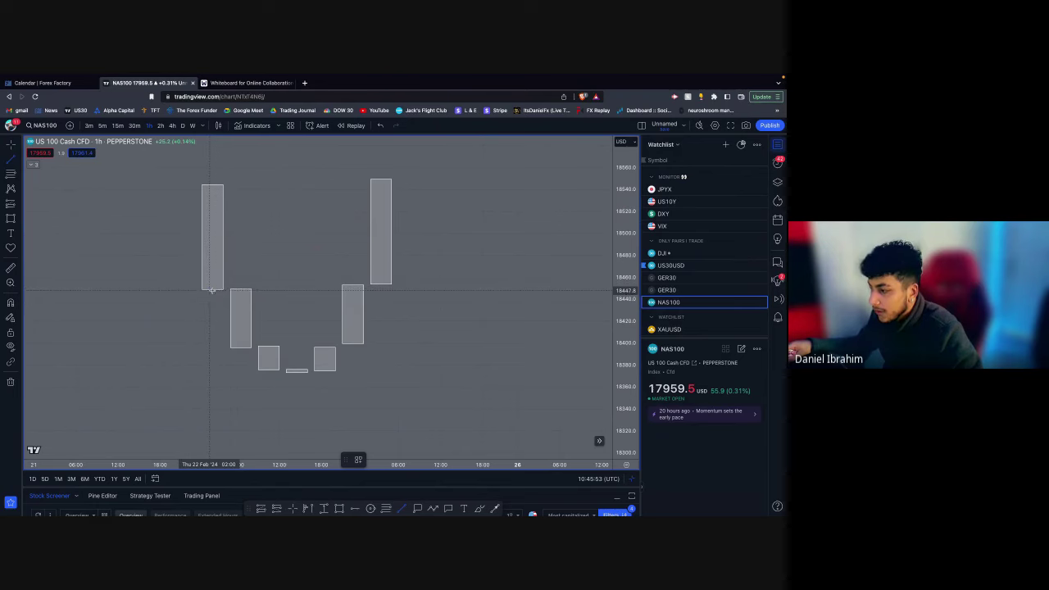
{"action": "key", "text": "Escape"}
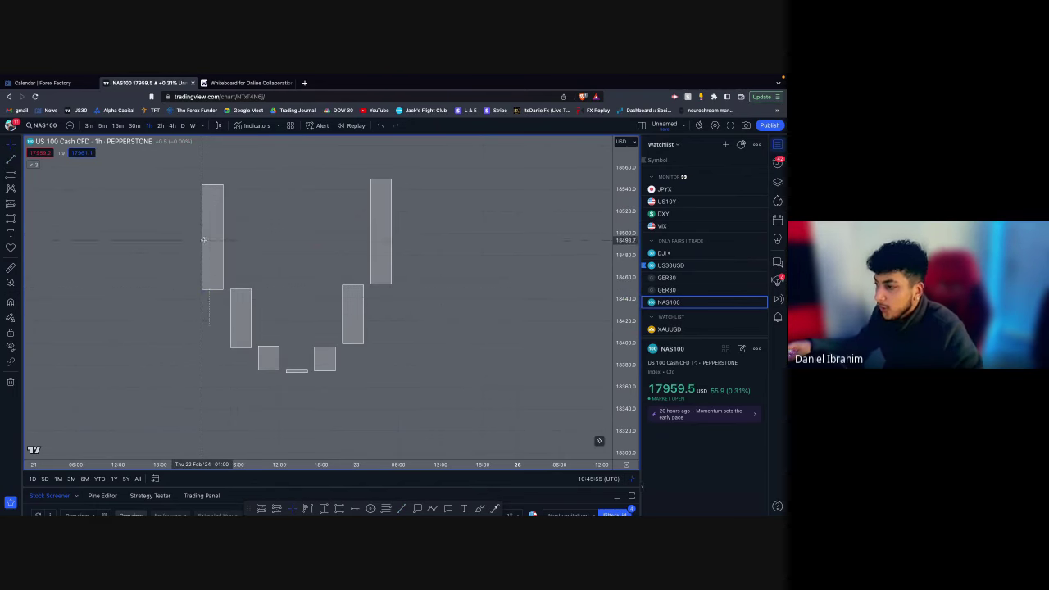
{"action": "left_click", "coordinate": [203, 236]}
{"action": "left_click_drag", "start_coordinate": [203, 236], "coordinate": [195, 236]}
{"action": "left_click", "coordinate": [171, 225]}
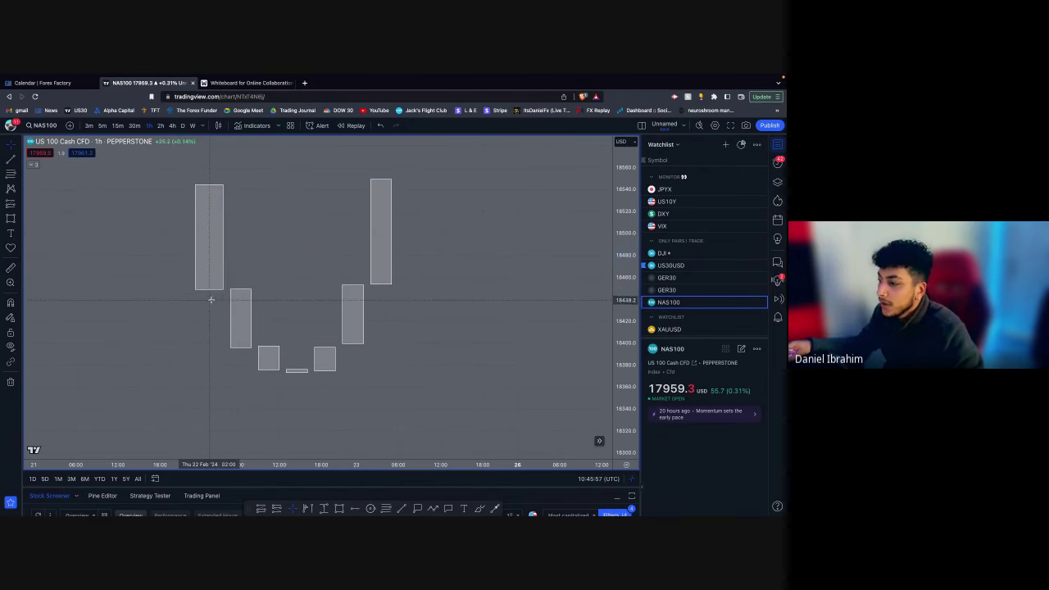
Step: Copy the wick above the first mock candle and below the second, third and doji candles, shortening the first's lower wick and lengthening the doji's
{"action": "mouse_move", "coordinate": [210, 304]}
{"action": "left_mouse_down"}
{"action": "mouse_move", "coordinate": [212, 157]}
{"action": "mouse_move", "coordinate": [246, 333]}
{"action": "mouse_move", "coordinate": [241, 372]}
{"action": "mouse_move", "coordinate": [244, 356]}
{"action": "mouse_move", "coordinate": [270, 379]}
{"action": "mouse_move", "coordinate": [264, 423]}
{"action": "left_mouse_up"}
{"action": "left_click", "coordinate": [217, 156]}
{"action": "left_click", "coordinate": [238, 384]}
{"action": "left_click", "coordinate": [230, 377]}
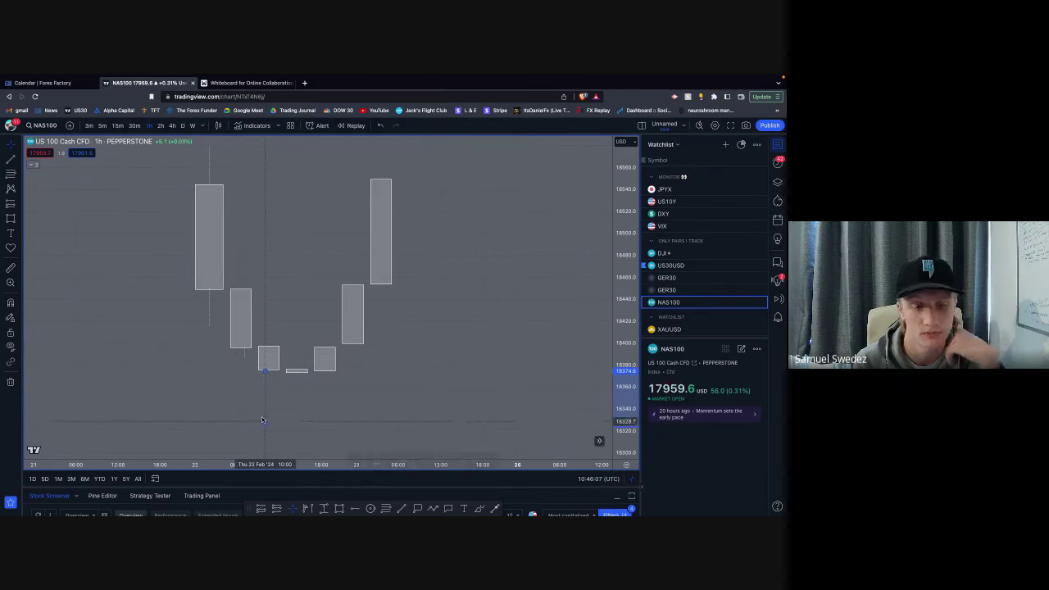
{"action": "left_click_drag", "start_coordinate": [210, 326], "coordinate": [210, 299]}
{"action": "left_click", "coordinate": [217, 353]}
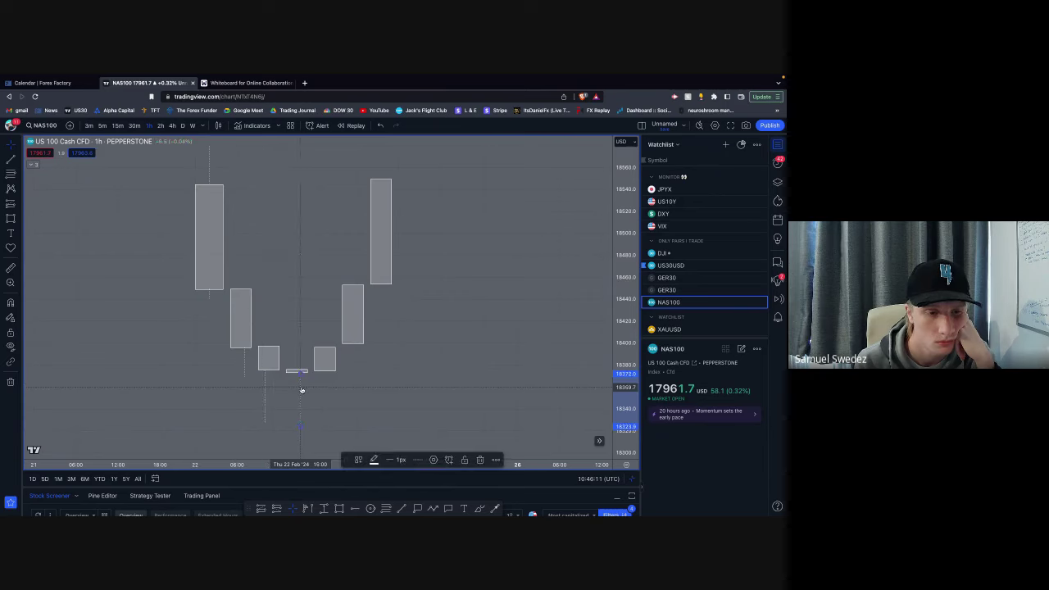
{"action": "left_click_drag", "start_coordinate": [301, 429], "coordinate": [301, 453]}
{"action": "left_click", "coordinate": [321, 407]}
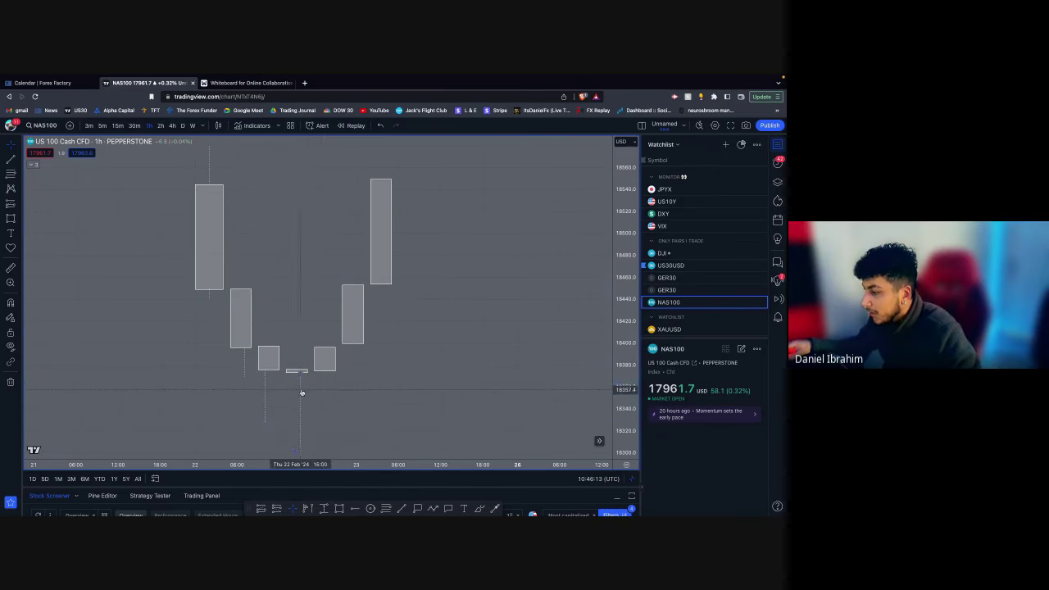
Step: Copy lower wicks beneath the three rising mock candles, making each one shorter than the wick before it
{"action": "left_click_drag", "start_coordinate": [304, 390], "coordinate": [339, 336]}
{"action": "left_click", "coordinate": [331, 388]}
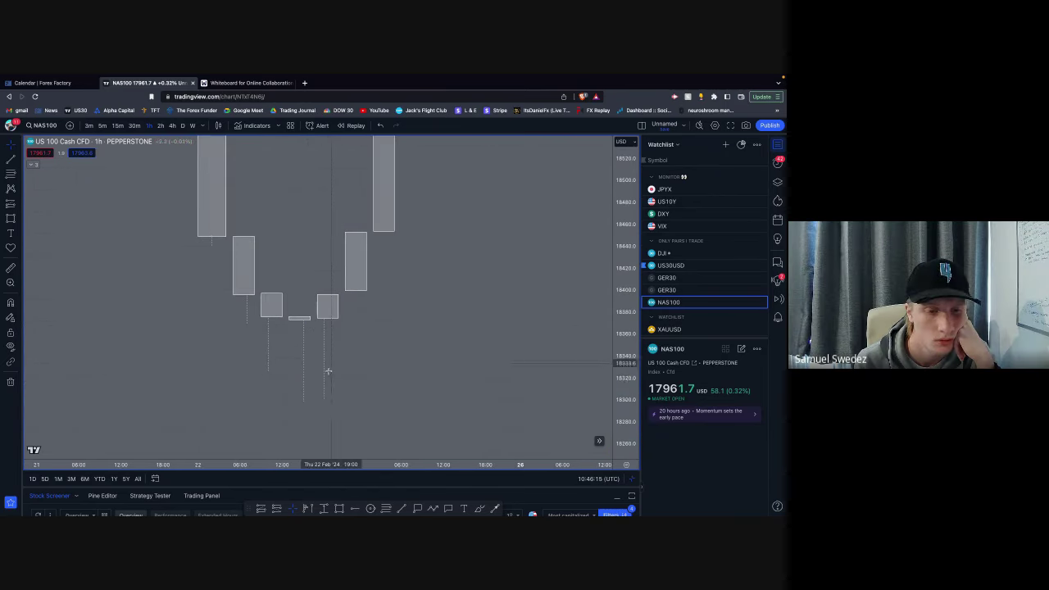
{"action": "left_click_drag", "start_coordinate": [326, 419], "coordinate": [326, 416]}
{"action": "left_click_drag", "start_coordinate": [326, 370], "coordinate": [359, 341]}
{"action": "left_click_drag", "start_coordinate": [353, 389], "coordinate": [422, 314]}
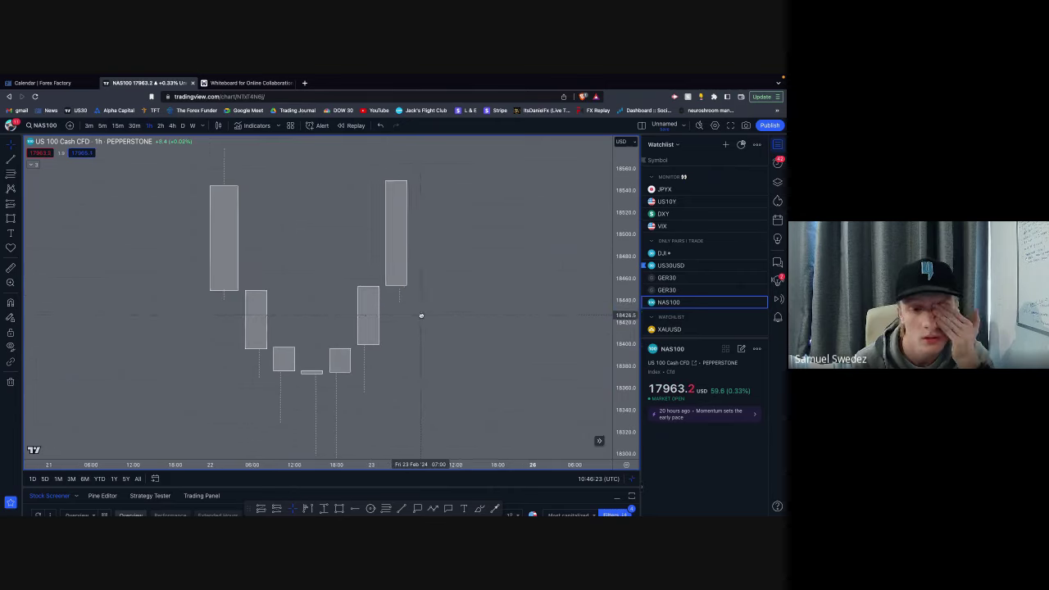
Step: Add upper wicks to the second and third falling candles, the doji and the first two rising candles
{"action": "scroll", "coordinate": [423, 312], "scroll_direction": "down", "scroll_amount": 1}
{"action": "left_click_drag", "start_coordinate": [619, 262], "coordinate": [619, 302]}
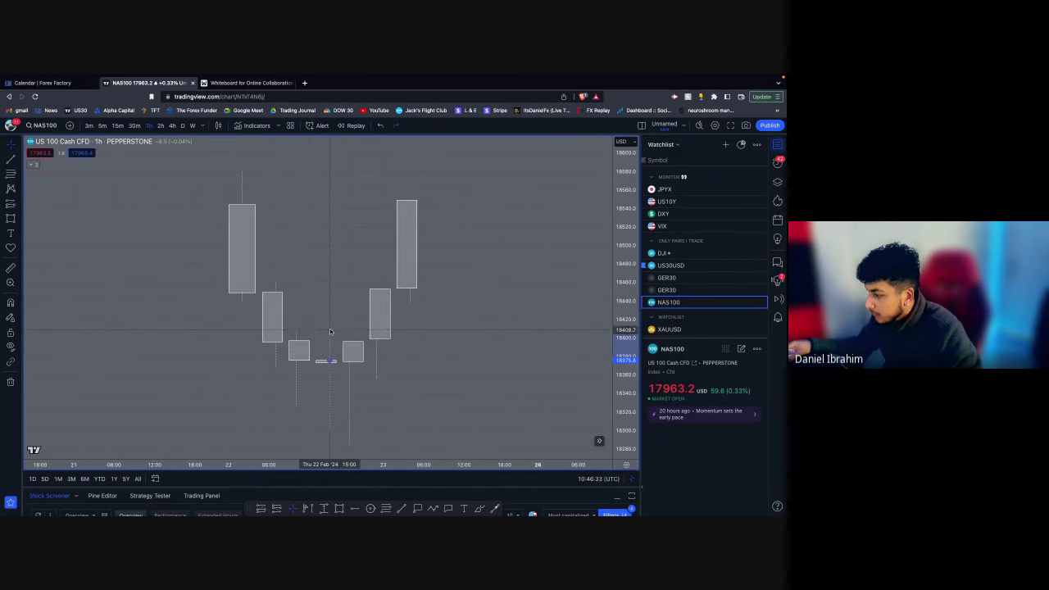
{"action": "left_click_drag", "start_coordinate": [331, 341], "coordinate": [383, 280]}
{"action": "left_click", "coordinate": [356, 319]}
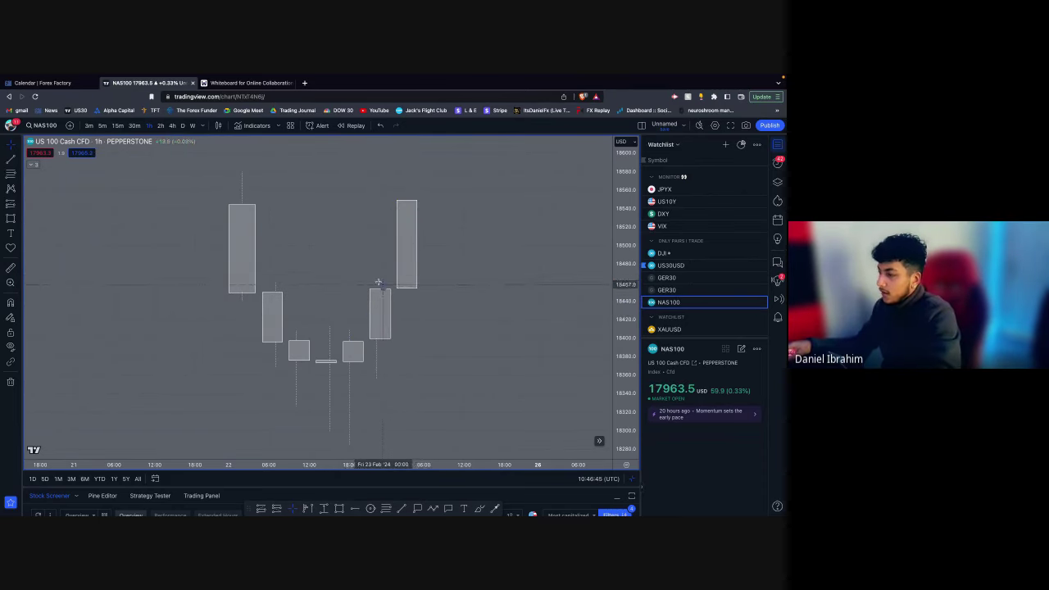
Step: Colour the outlines, fills and wicks of the three falling mock candles red
{"action": "right_click", "coordinate": [199, 172]}
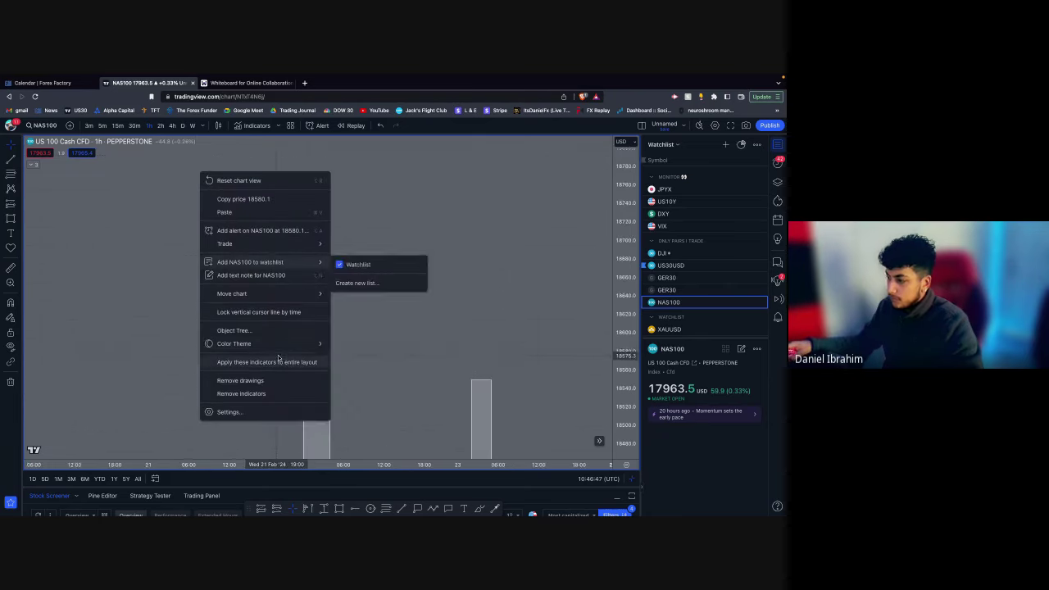
{"action": "left_click_drag", "start_coordinate": [279, 357], "coordinate": [341, 422]}
{"action": "left_click", "coordinate": [180, 300]}
{"action": "left_click", "coordinate": [289, 405]}
{"action": "left_click_drag", "start_coordinate": [234, 182], "coordinate": [348, 449]}
{"action": "left_click", "coordinate": [305, 405]}
{"action": "left_click_drag", "start_coordinate": [212, 183], "coordinate": [210, 217]}
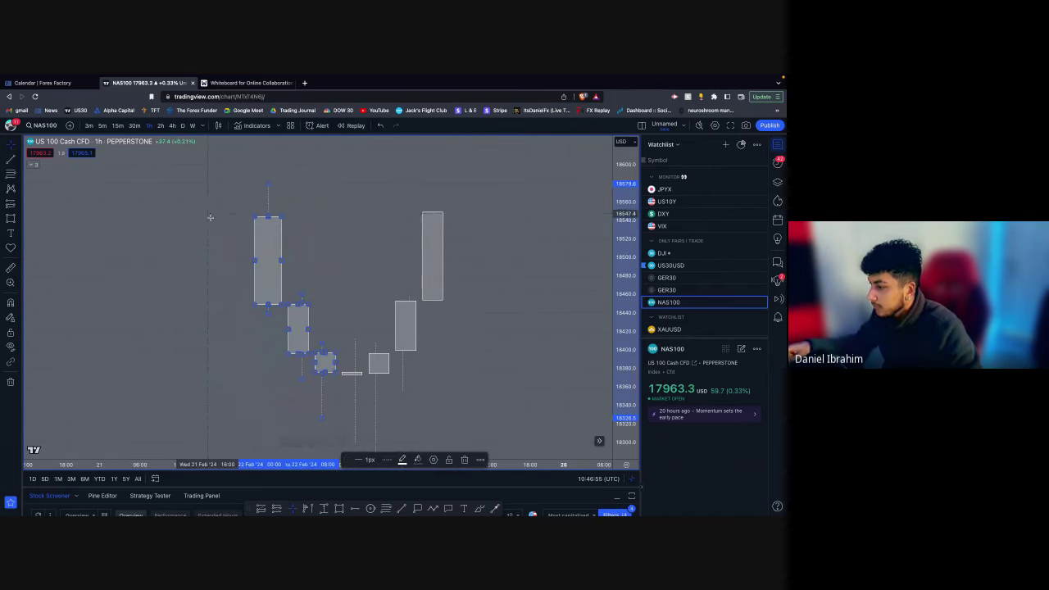
{"action": "left_click", "coordinate": [402, 460]}
{"action": "left_click", "coordinate": [402, 385]}
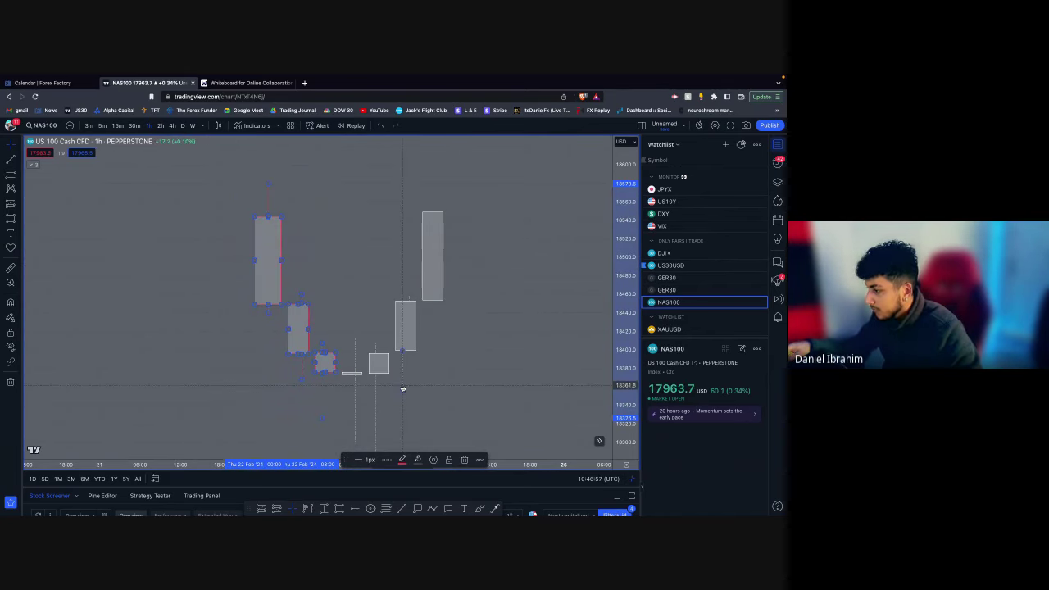
{"action": "left_click", "coordinate": [418, 460]}
{"action": "left_click", "coordinate": [417, 387]}
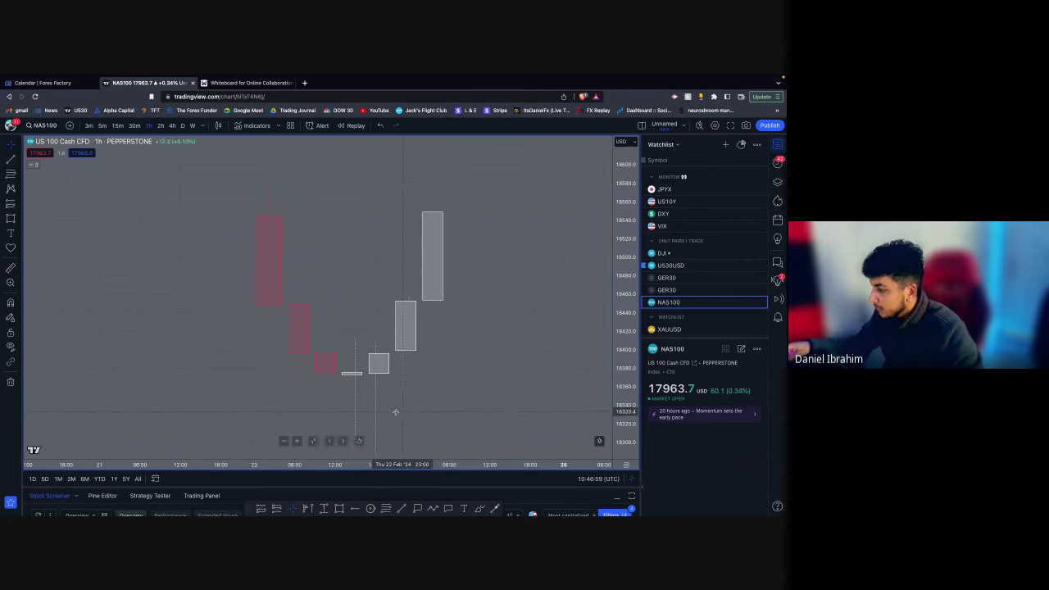
Step: Colour the outlines, fills and wicks of the three rising mock candles green
{"action": "left_click_drag", "start_coordinate": [368, 421], "coordinate": [450, 203]}
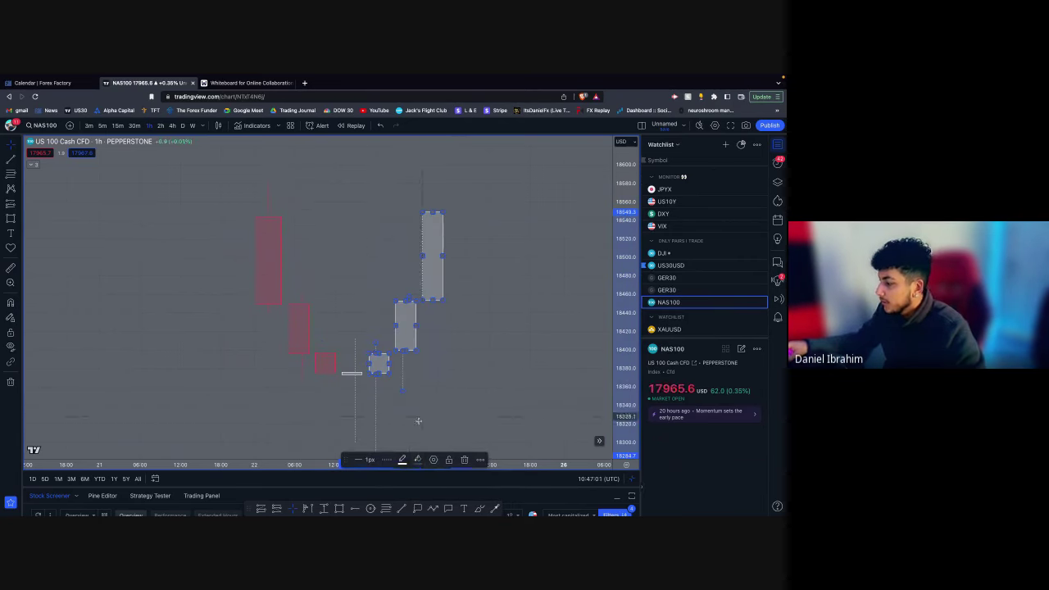
{"action": "left_click", "coordinate": [417, 461]}
{"action": "left_click", "coordinate": [448, 385]}
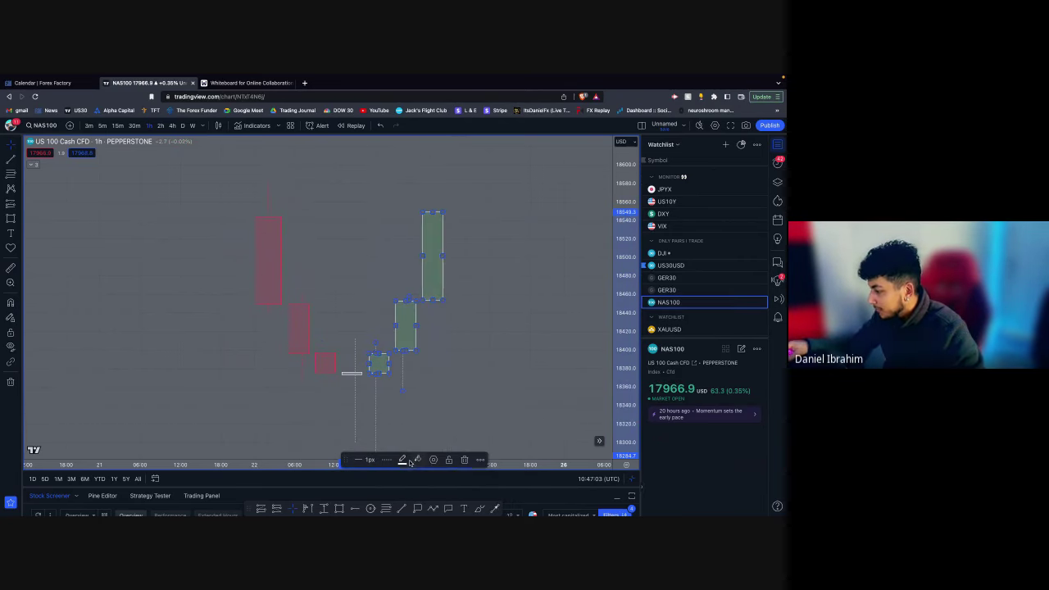
{"action": "left_click", "coordinate": [402, 460]}
{"action": "left_click", "coordinate": [460, 466]}
{"action": "left_click_drag", "start_coordinate": [464, 424], "coordinate": [475, 366]}
Step: Examine the coloured mock sequence, comparing the red candle bodies before the doji with the green bodies after it
{"action": "left_click_drag", "start_coordinate": [625, 324], "coordinate": [624, 356]}
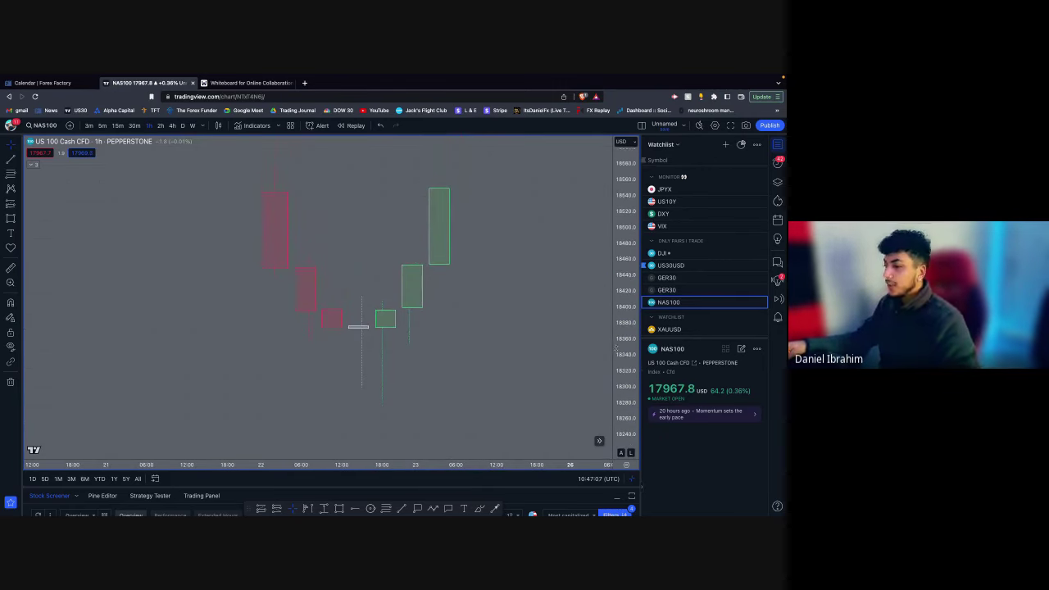
{"action": "scroll", "coordinate": [558, 379], "scroll_direction": "down", "scroll_amount": 2}
{"action": "scroll", "coordinate": [536, 393], "scroll_direction": "up", "scroll_amount": 1}
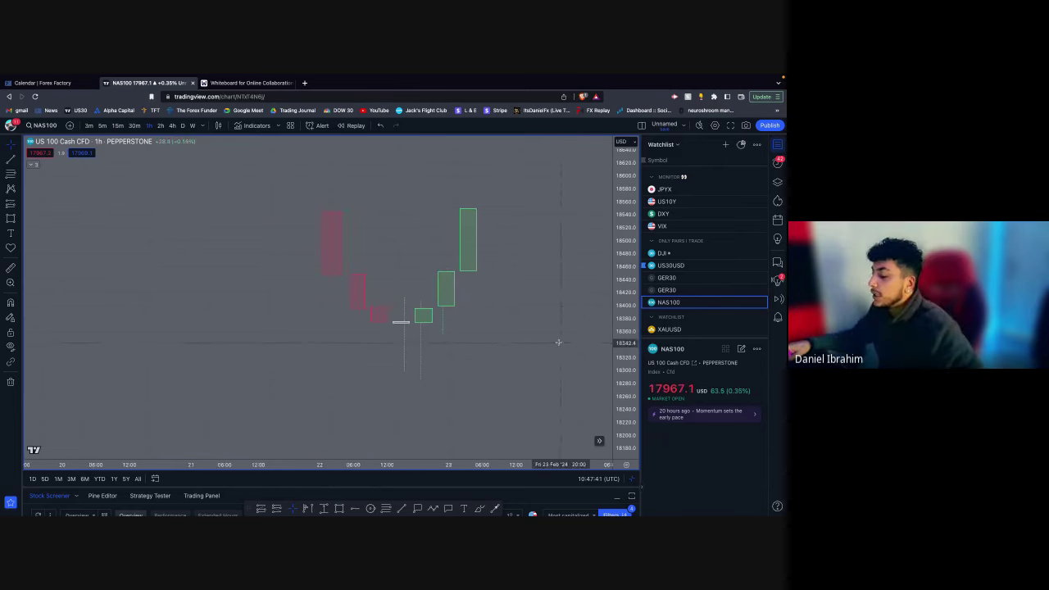
{"action": "scroll", "coordinate": [367, 345], "scroll_direction": "up", "scroll_amount": 2}
{"action": "left_click_drag", "start_coordinate": [627, 425], "coordinate": [626, 404]}
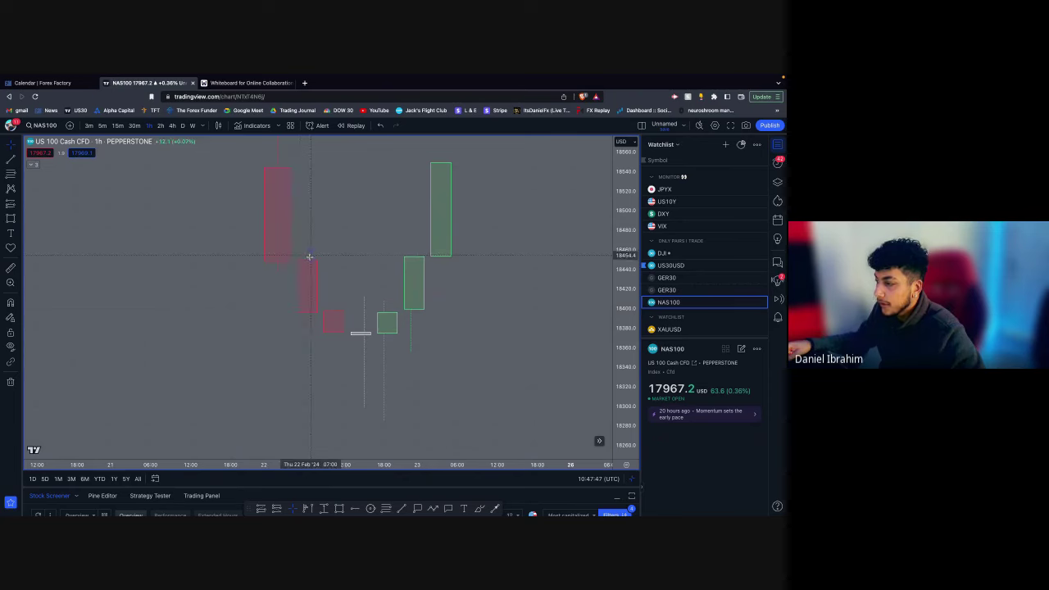
{"action": "scroll", "coordinate": [283, 185], "scroll_direction": "left", "scroll_amount": 3}
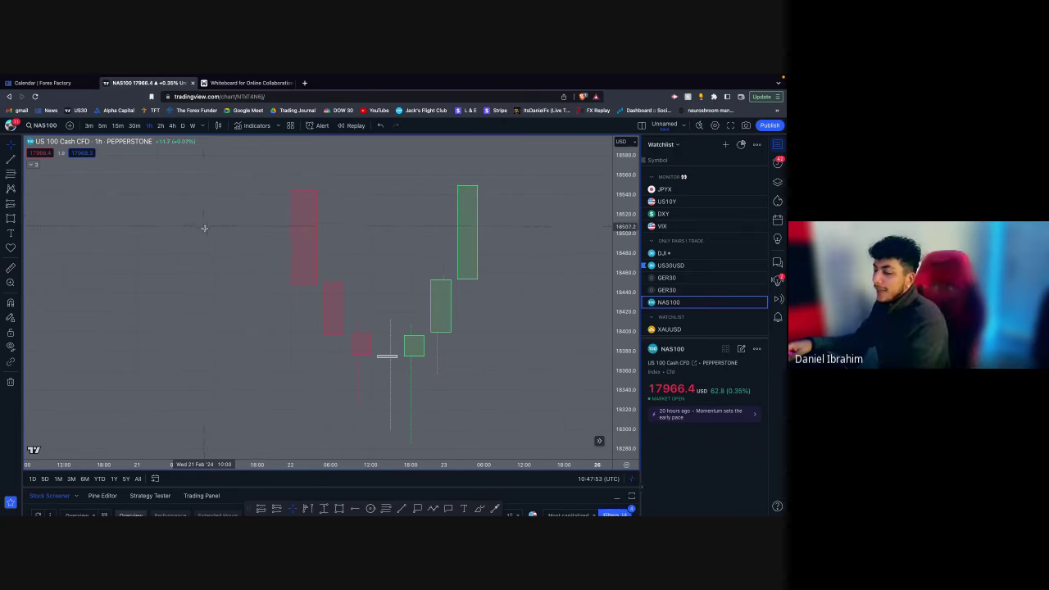
{"action": "left_click_drag", "start_coordinate": [617, 392], "coordinate": [610, 400]}
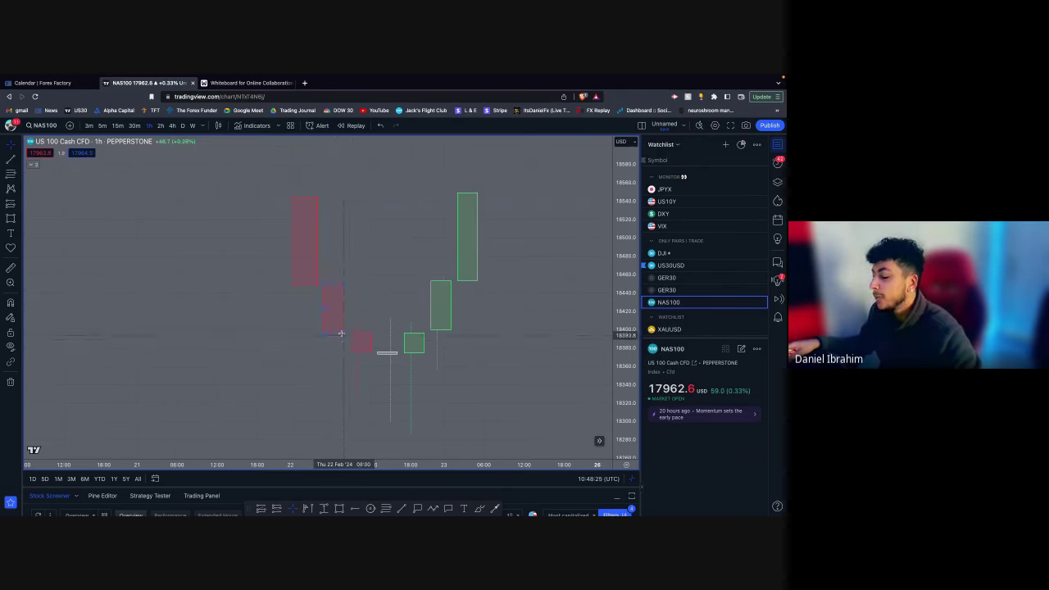
{"action": "scroll", "coordinate": [338, 372], "scroll_direction": "up", "scroll_amount": 2}
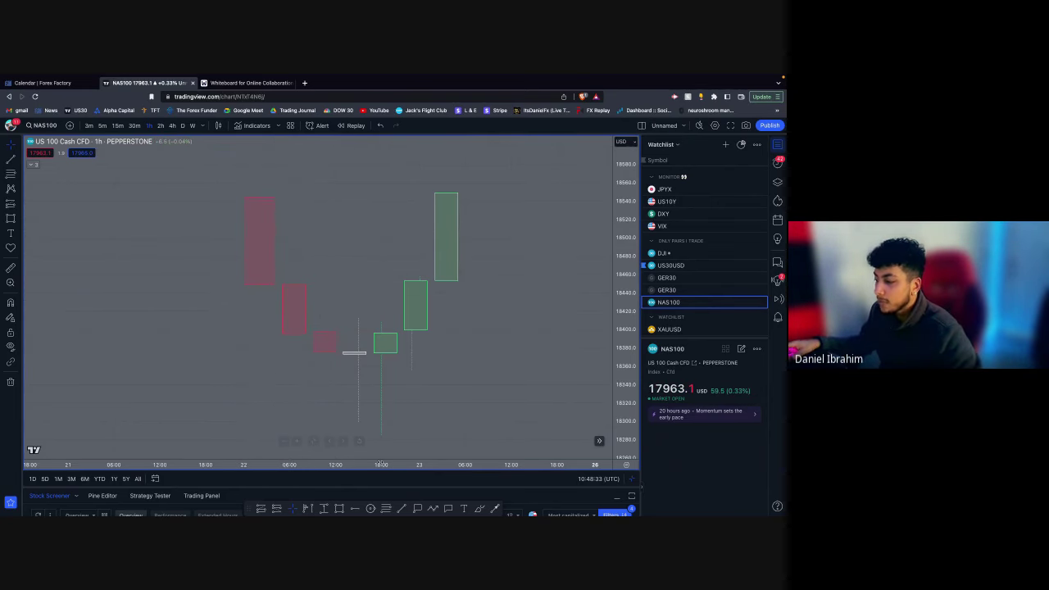
Step: Draw a wide rectangle zone under the doji from about 18,378 to 18,342, apply the white template and delete the zone
{"action": "left_click", "coordinate": [338, 508]}
{"action": "mouse_move", "coordinate": [37, 383]}
{"action": "left_mouse_down"}
{"action": "mouse_move", "coordinate": [497, 363]}
{"action": "mouse_move", "coordinate": [595, 348]}
{"action": "left_mouse_up"}
{"action": "right_click", "coordinate": [597, 361]}
{"action": "mouse_move", "coordinate": [647, 328]}
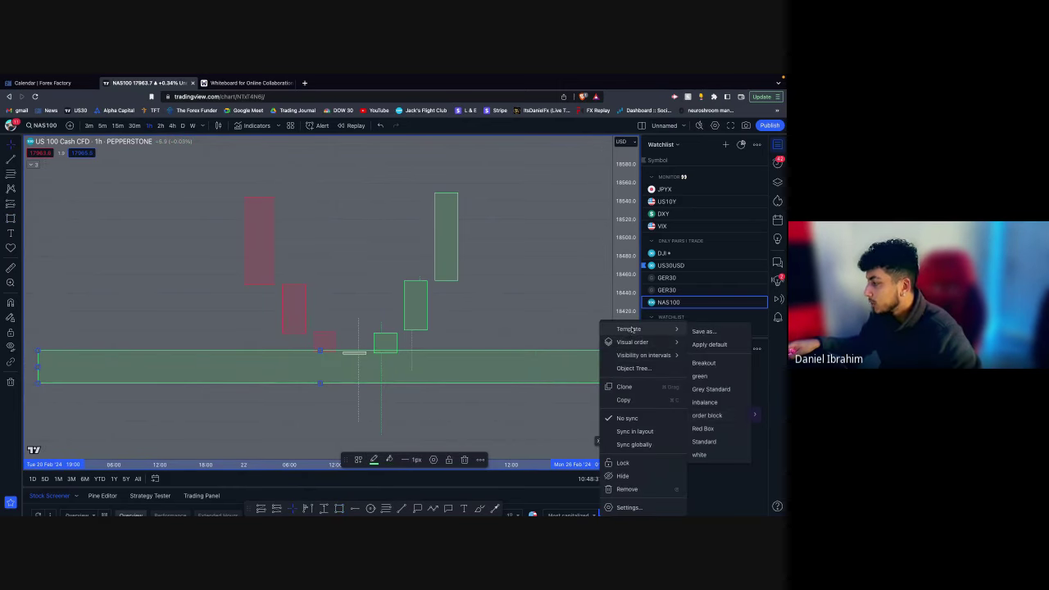
{"action": "left_click", "coordinate": [701, 455]}
{"action": "left_click", "coordinate": [236, 416]}
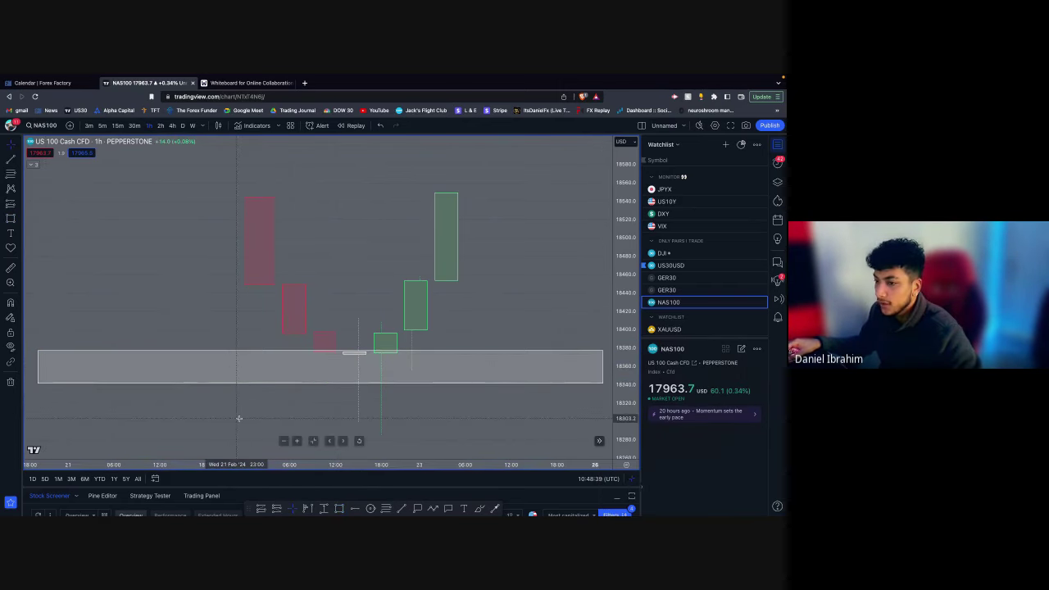
{"action": "left_click", "coordinate": [275, 354]}
{"action": "key", "text": "Delete"}
Step: Draw an arrow below the mock candles, falling from about 18,325 to about 18,284 near the low of the first green candle's wick
{"action": "scroll", "coordinate": [328, 385], "scroll_direction": "up", "scroll_amount": 1}
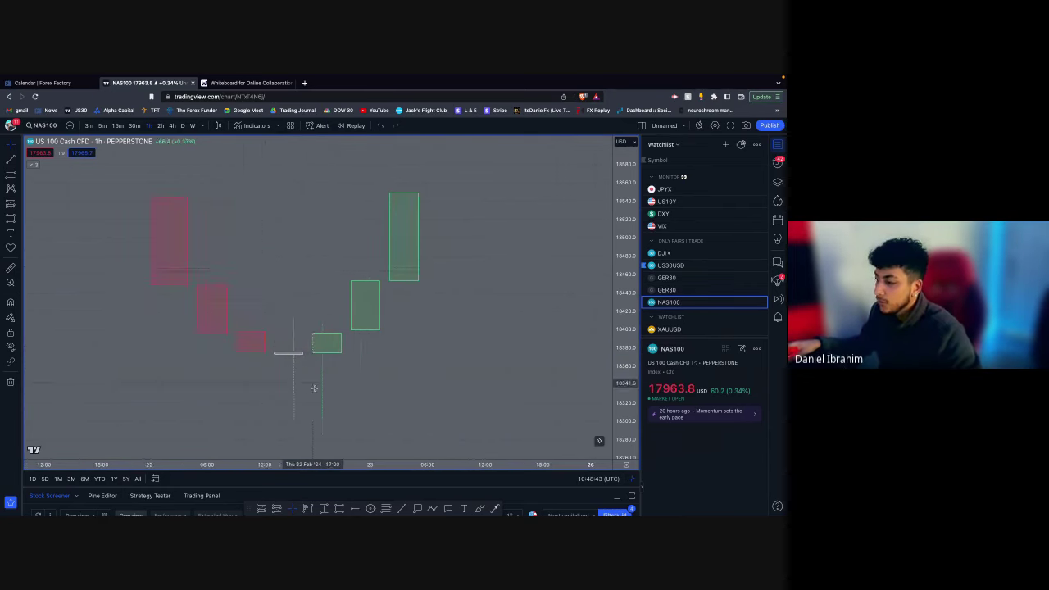
{"action": "left_click", "coordinate": [495, 509]}
{"action": "left_click", "coordinate": [113, 397]}
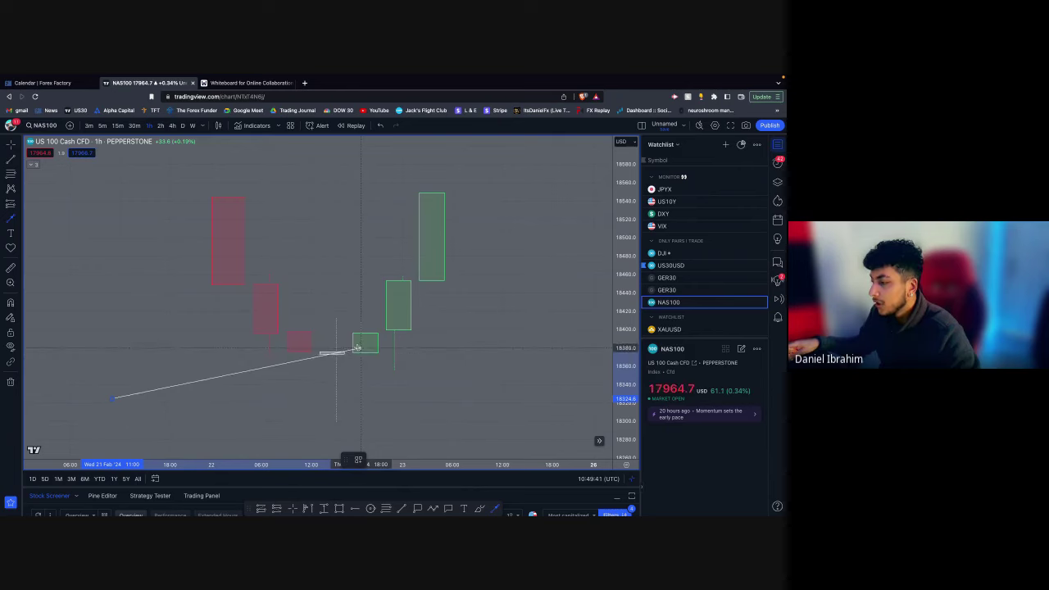
{"action": "scroll", "coordinate": [357, 348], "scroll_direction": "down", "scroll_amount": 1}
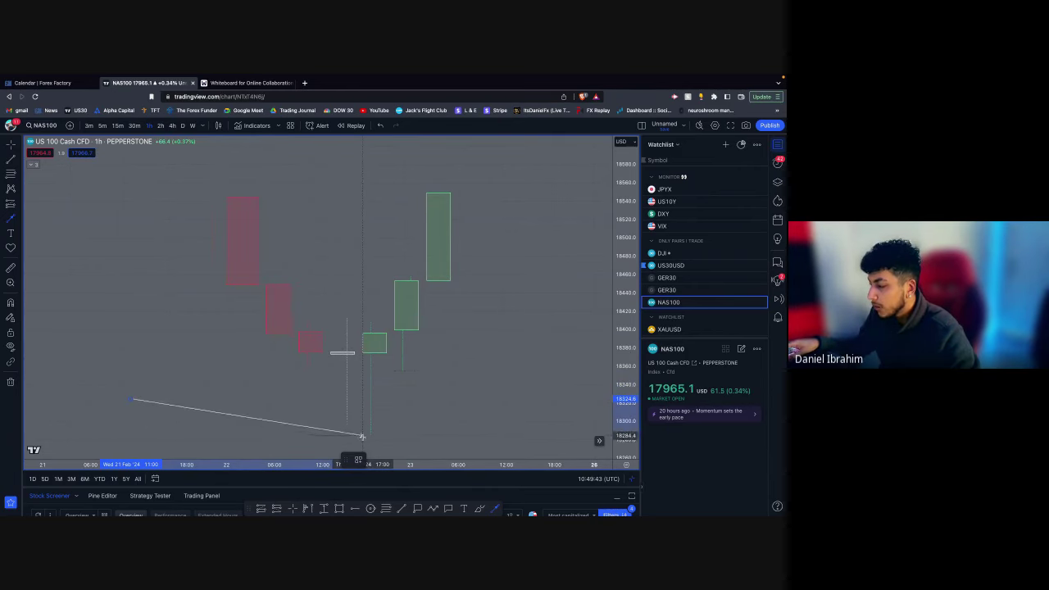
{"action": "scroll", "coordinate": [381, 398], "scroll_direction": "down", "scroll_amount": 2}
{"action": "scroll", "coordinate": [418, 328], "scroll_direction": "down", "scroll_amount": 1}
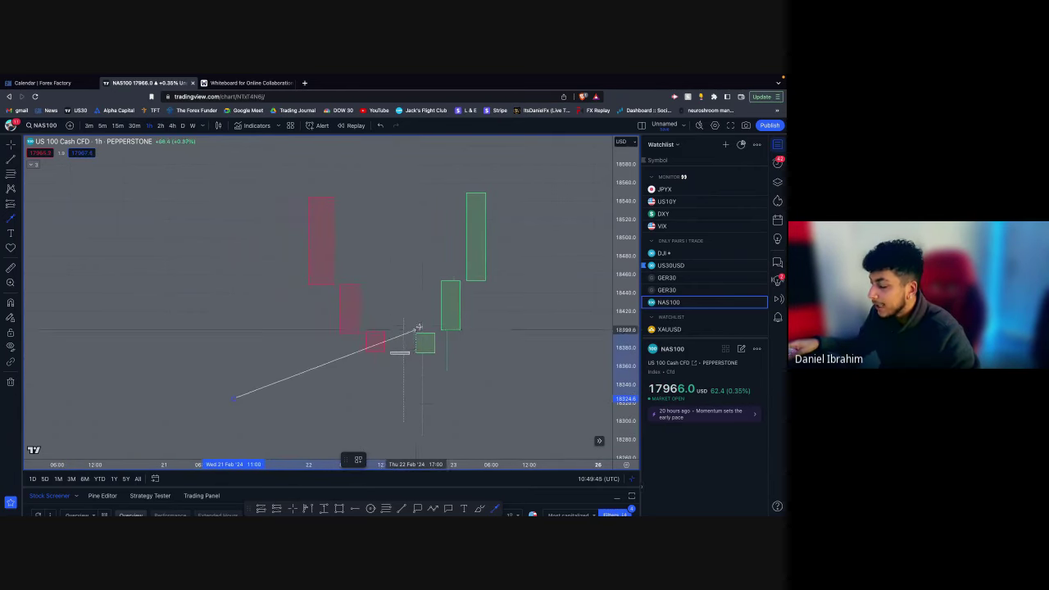
{"action": "scroll", "coordinate": [412, 344], "scroll_direction": "up", "scroll_amount": 1}
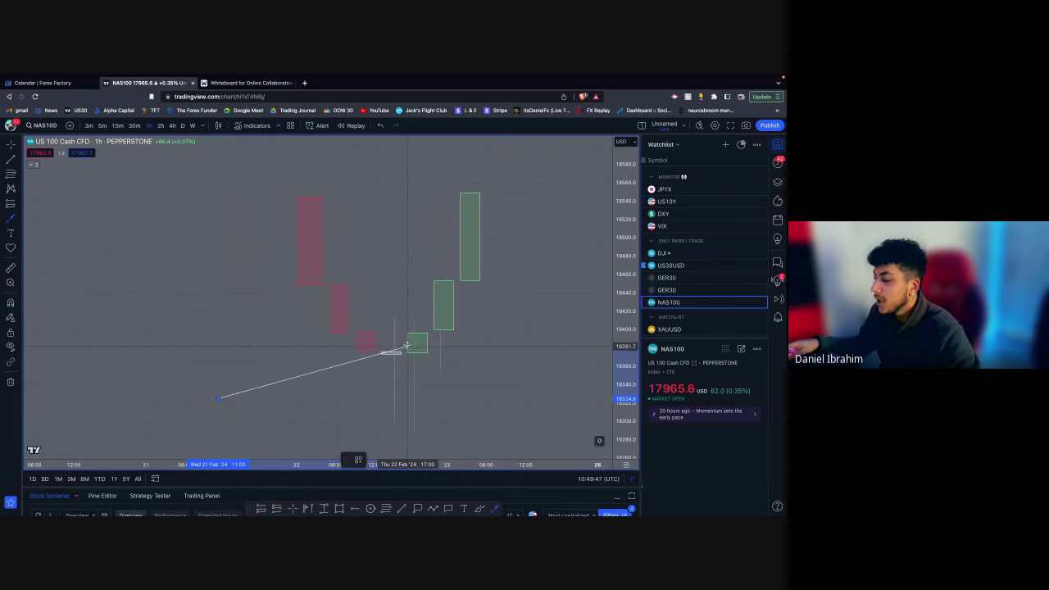
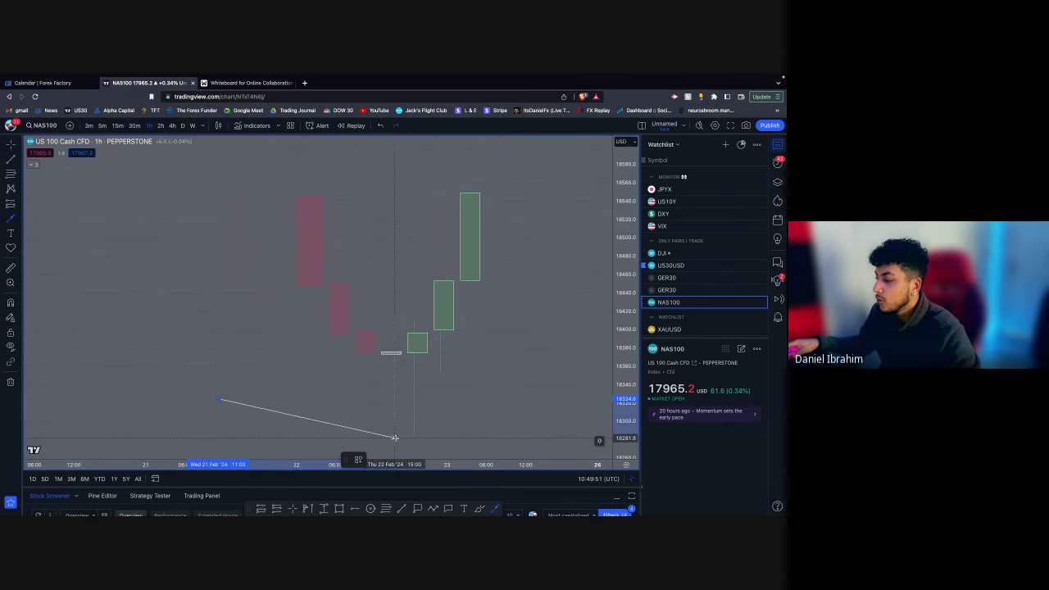
{"action": "left_click", "coordinate": [401, 436]}
{"action": "left_click_drag", "start_coordinate": [450, 419], "coordinate": [449, 359]}
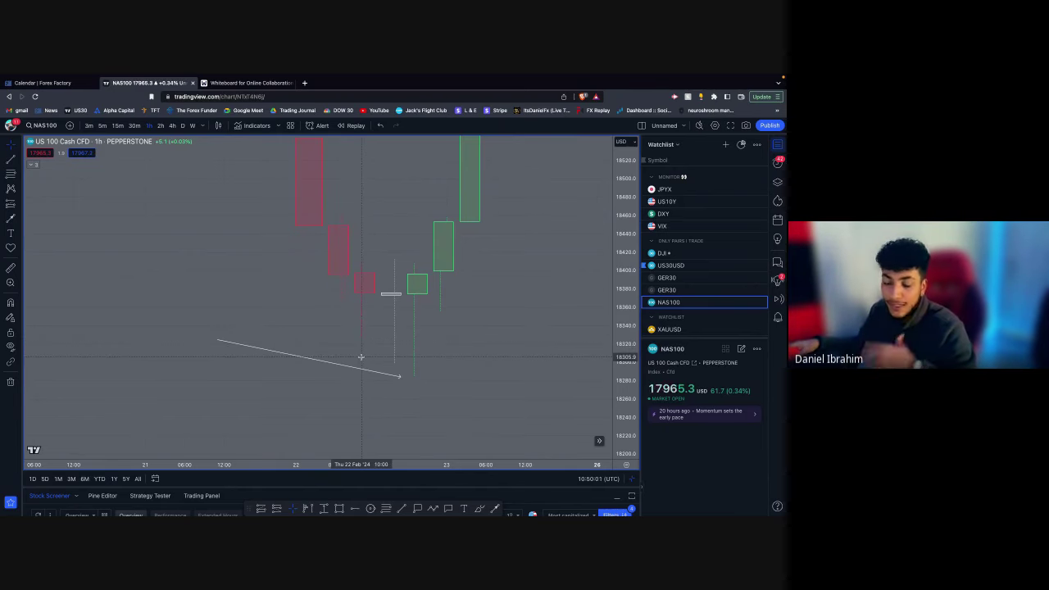
Step: Turn the arrow to point upward and move it ahead of the first red candle, with its head at about 18,428
{"action": "left_click_drag", "start_coordinate": [353, 350], "coordinate": [446, 224]}
{"action": "left_click_drag", "start_coordinate": [400, 183], "coordinate": [405, 293]}
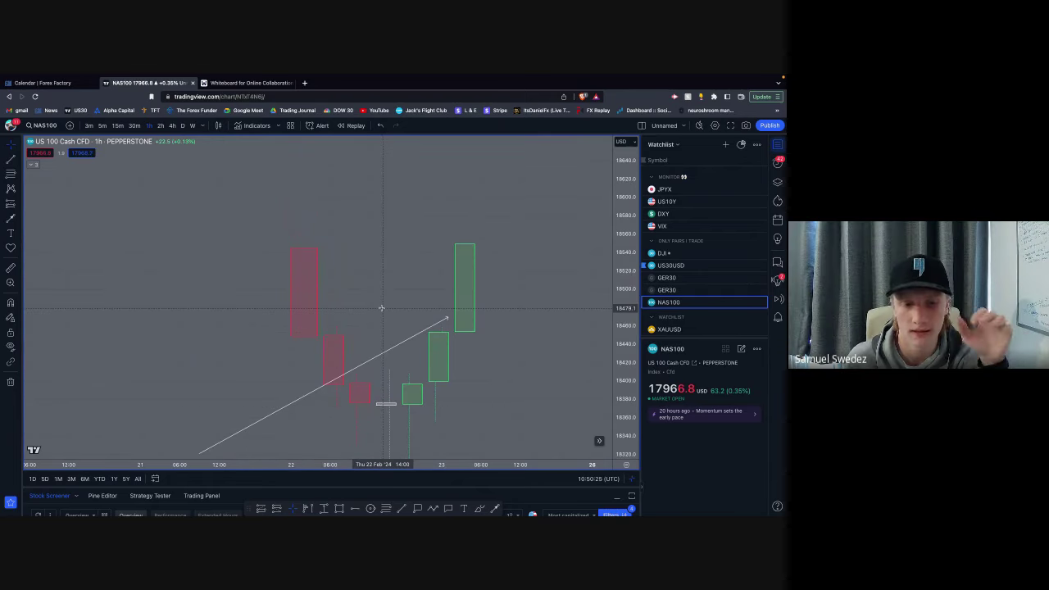
{"action": "left_click_drag", "start_coordinate": [399, 344], "coordinate": [216, 380]}
{"action": "left_click_drag", "start_coordinate": [301, 390], "coordinate": [303, 351]}
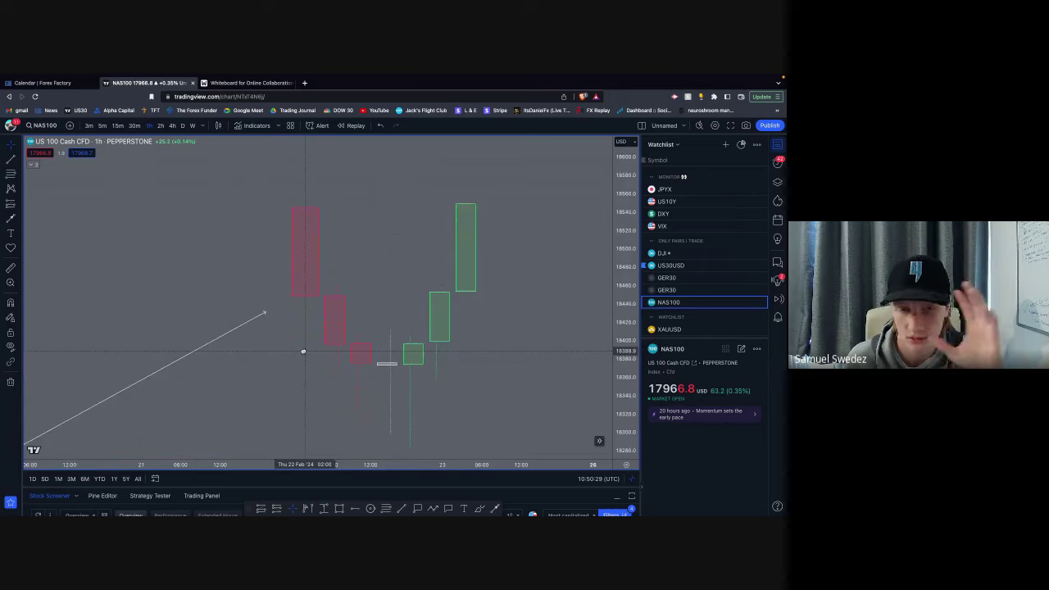
{"action": "left_click_drag", "start_coordinate": [265, 312], "coordinate": [243, 314]}
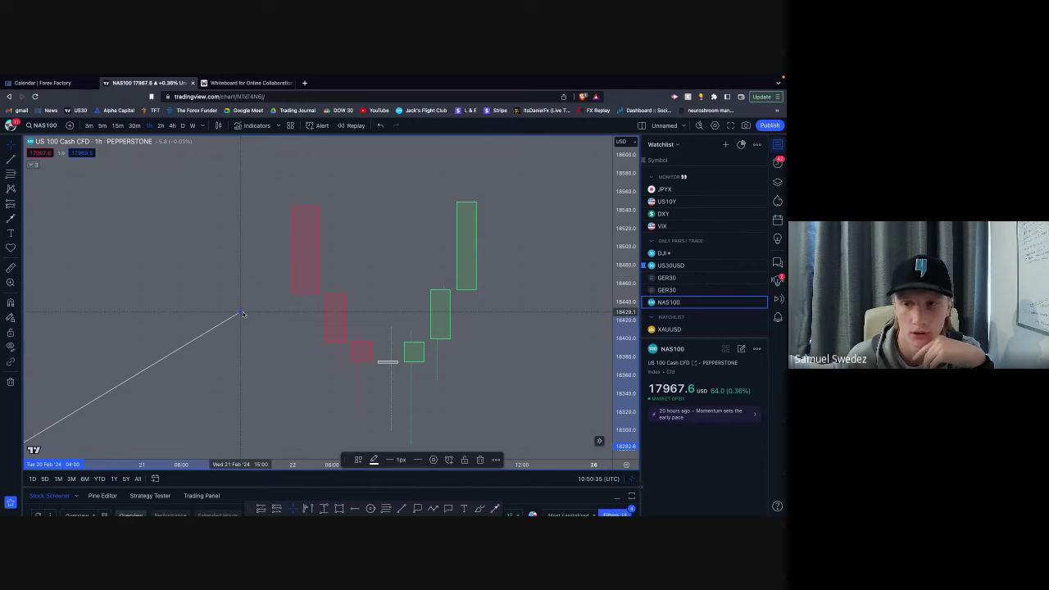
Step: Delete the rising arrow in front of the red candles
{"action": "left_click", "coordinate": [290, 356]}
{"action": "scroll", "coordinate": [368, 380], "scroll_direction": "down", "scroll_amount": 4}
{"action": "scroll", "coordinate": [476, 358], "scroll_direction": "up", "scroll_amount": 3}
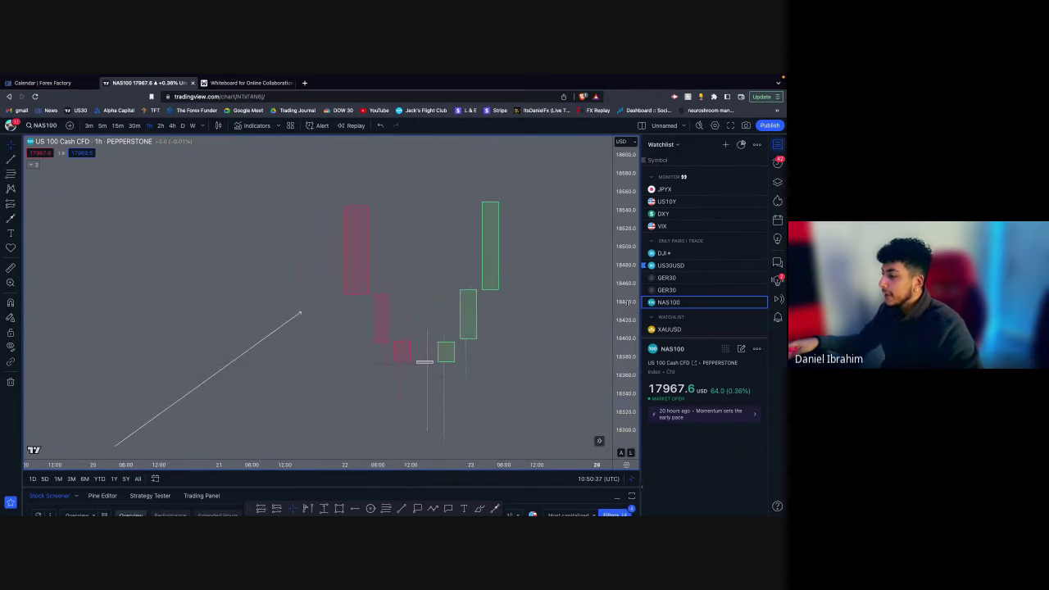
{"action": "scroll", "coordinate": [468, 403], "scroll_direction": "down", "scroll_amount": 3}
{"action": "scroll", "coordinate": [343, 402], "scroll_direction": "up", "scroll_amount": 1}
{"action": "scroll", "coordinate": [342, 403], "scroll_direction": "up", "scroll_amount": 1}
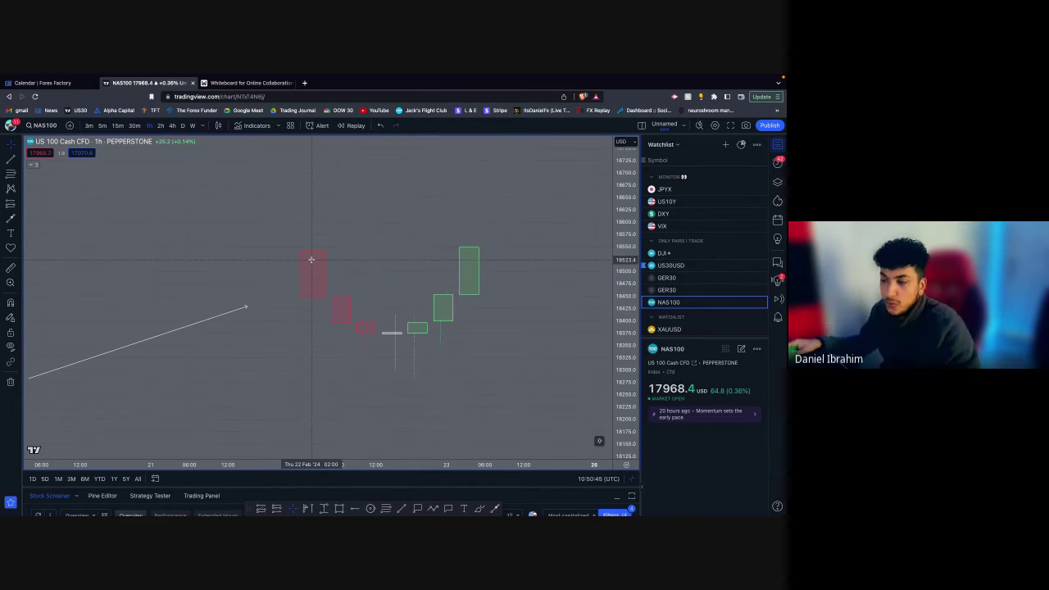
{"action": "left_click_drag", "start_coordinate": [627, 385], "coordinate": [626, 250]}
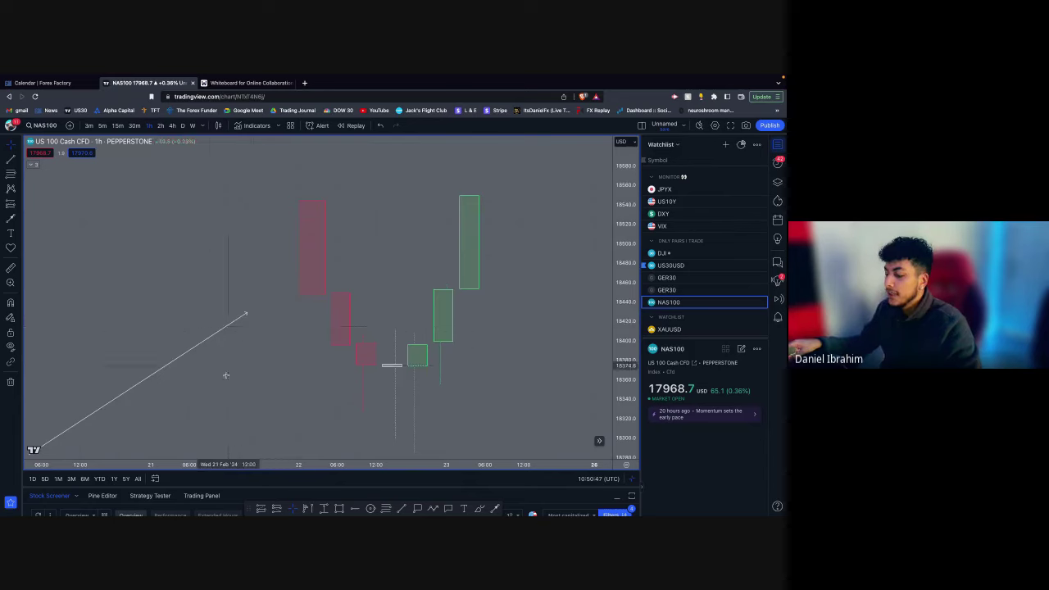
{"action": "left_click_drag", "start_coordinate": [224, 374], "coordinate": [212, 322]}
{"action": "mouse_move", "coordinate": [234, 262]}
{"action": "left_mouse_down"}
{"action": "mouse_move", "coordinate": [392, 354]}
{"action": "mouse_move", "coordinate": [380, 317]}
{"action": "mouse_move", "coordinate": [381, 344]}
{"action": "mouse_move", "coordinate": [382, 247]}
{"action": "mouse_move", "coordinate": [371, 312]}
{"action": "mouse_move", "coordinate": [312, 206]}
{"action": "mouse_move", "coordinate": [316, 225]}
{"action": "mouse_move", "coordinate": [288, 146]}
{"action": "mouse_move", "coordinate": [292, 210]}
{"action": "mouse_move", "coordinate": [258, 159]}
{"action": "mouse_move", "coordinate": [393, 332]}
{"action": "mouse_move", "coordinate": [302, 342]}
{"action": "left_mouse_up"}
{"action": "key", "text": "BackSpace"}
Step: Draw a rising zigzag path with two pullbacks ahead of the mock candles, from about 18,060 to about 18,535
{"action": "left_click_drag", "start_coordinate": [626, 319], "coordinate": [625, 372]}
{"action": "scroll", "coordinate": [525, 377], "scroll_direction": "down", "scroll_amount": 2}
{"action": "scroll", "coordinate": [546, 316], "scroll_direction": "down", "scroll_amount": 3}
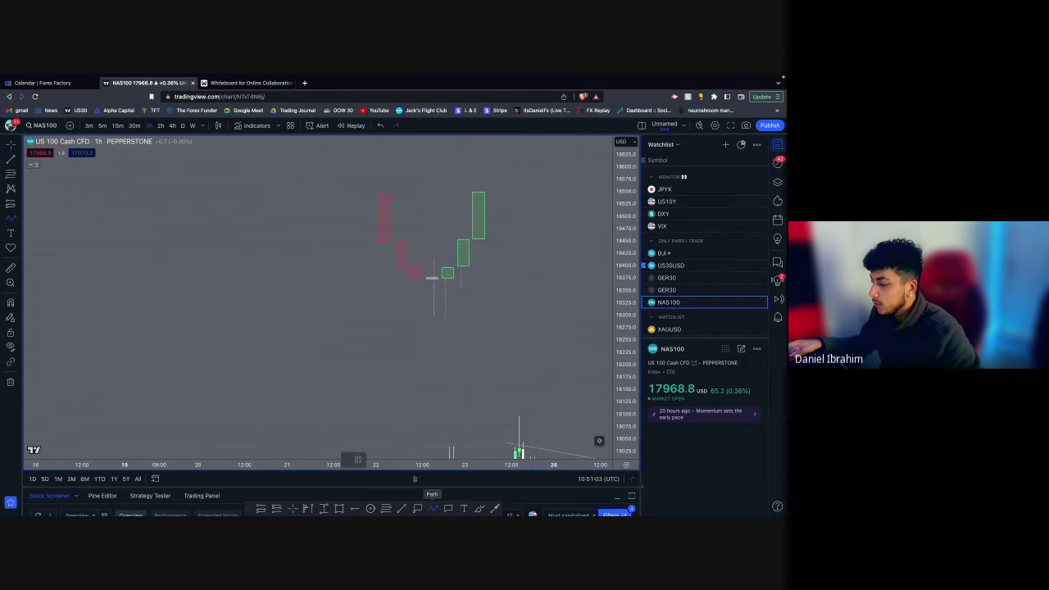
{"action": "left_click", "coordinate": [163, 434]}
{"action": "left_click", "coordinate": [206, 354]}
{"action": "left_click", "coordinate": [225, 393]}
{"action": "left_click", "coordinate": [271, 342]}
{"action": "double_click", "coordinate": [293, 199]}
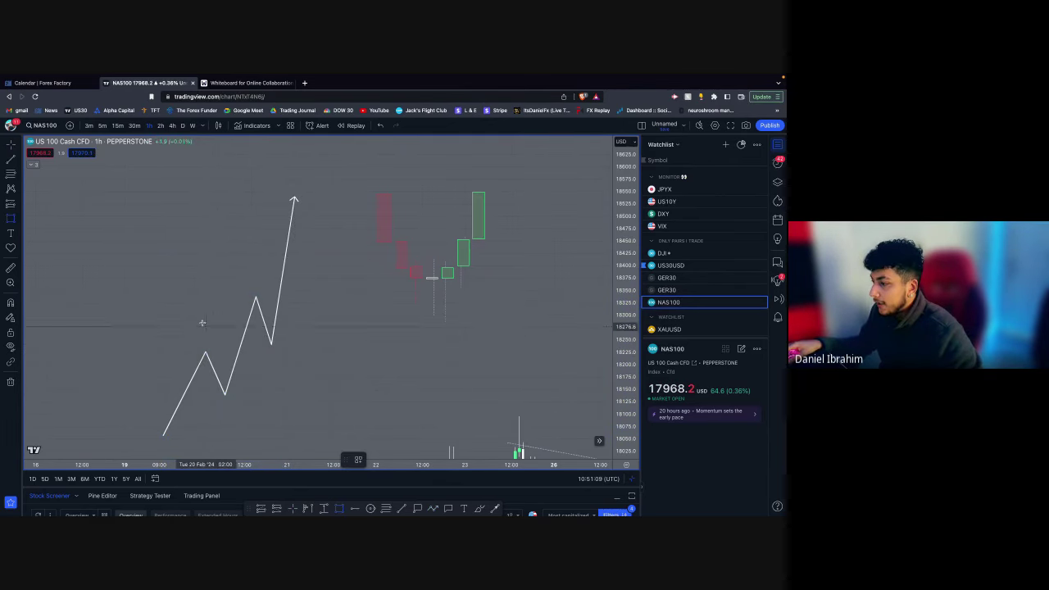
Step: Draw a wide rectangle zone under the doji from about 18,360 to 18,327 and a short falling path from the zigzag's peak
{"action": "mouse_move", "coordinate": [175, 301]}
{"action": "left_mouse_down"}
{"action": "mouse_move", "coordinate": [546, 298]}
{"action": "mouse_move", "coordinate": [562, 285]}
{"action": "left_mouse_up"}
{"action": "left_click", "coordinate": [558, 322]}
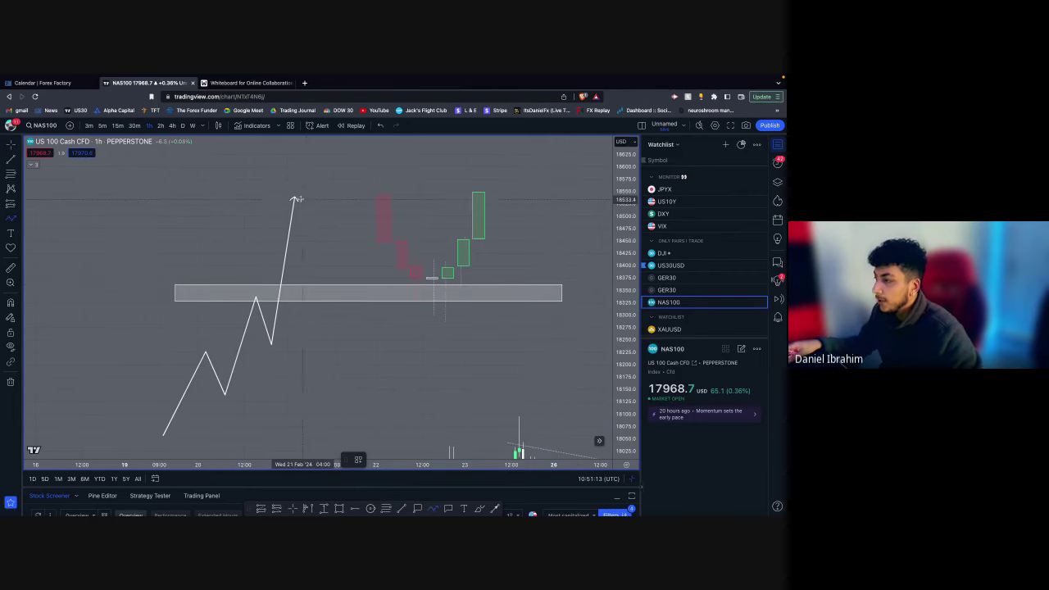
{"action": "left_click", "coordinate": [318, 219]}
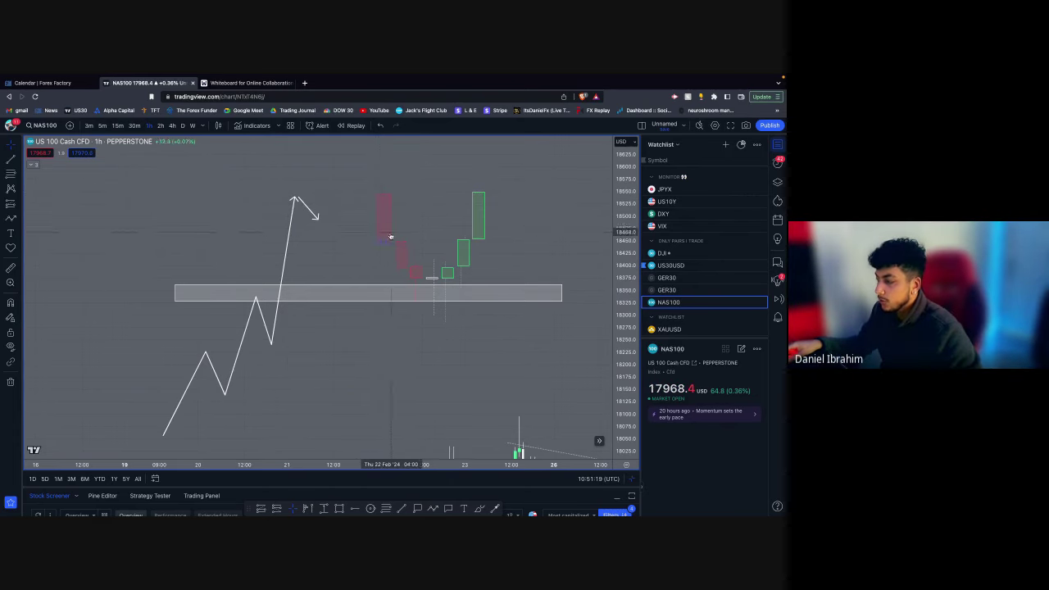
Step: Replace the last green candle with a path dipping to about 18,420 and rising to about 18,475
{"action": "left_click_drag", "start_coordinate": [346, 244], "coordinate": [276, 248]}
{"action": "scroll", "coordinate": [279, 250], "scroll_direction": "up", "scroll_amount": 1}
{"action": "left_click_drag", "start_coordinate": [625, 417], "coordinate": [625, 335]}
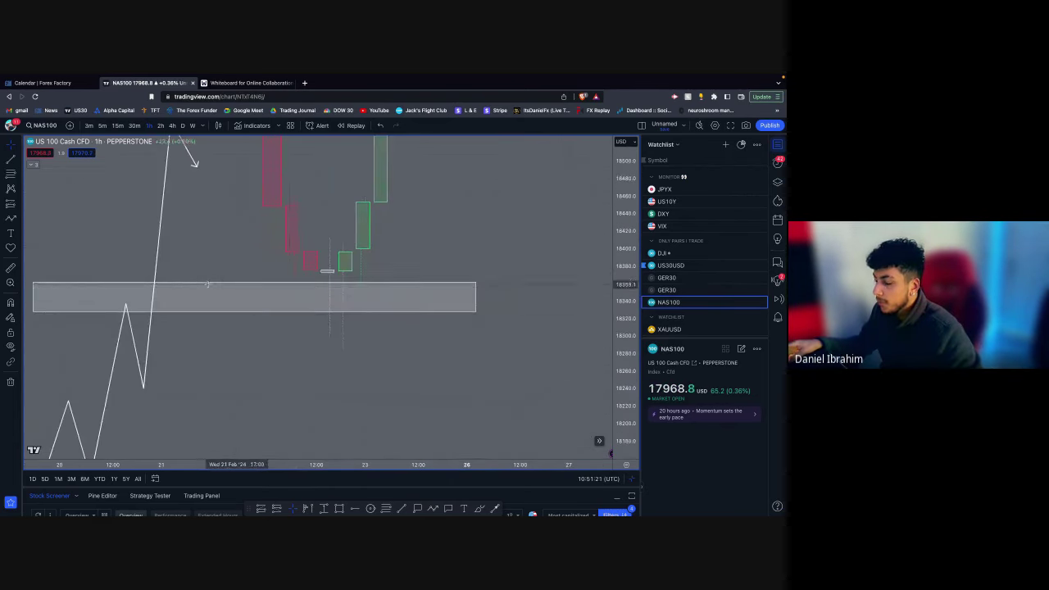
{"action": "left_click_drag", "start_coordinate": [181, 395], "coordinate": [232, 431]}
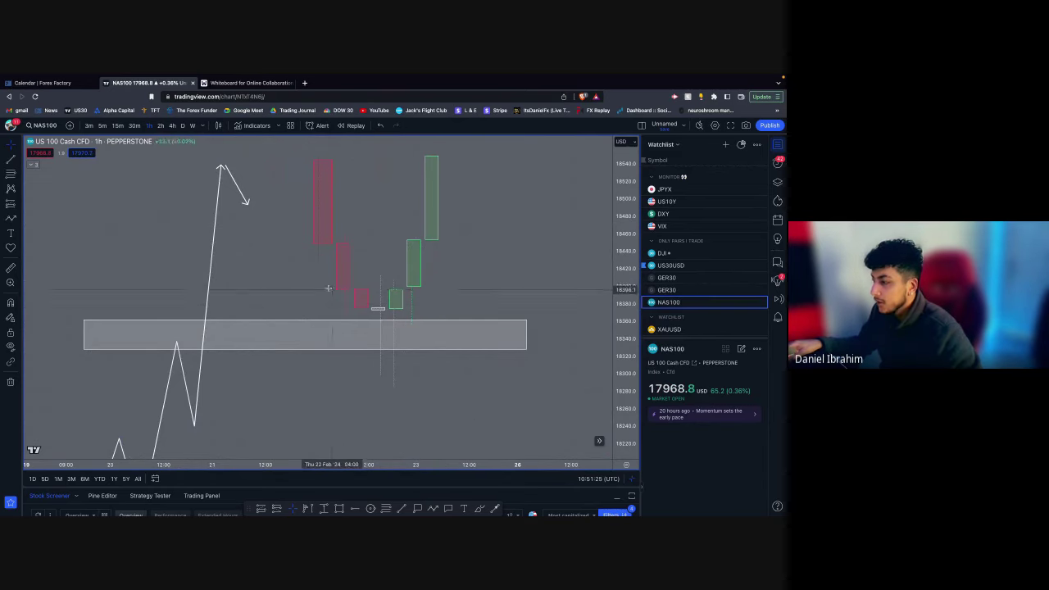
{"action": "left_click_drag", "start_coordinate": [436, 267], "coordinate": [375, 295]}
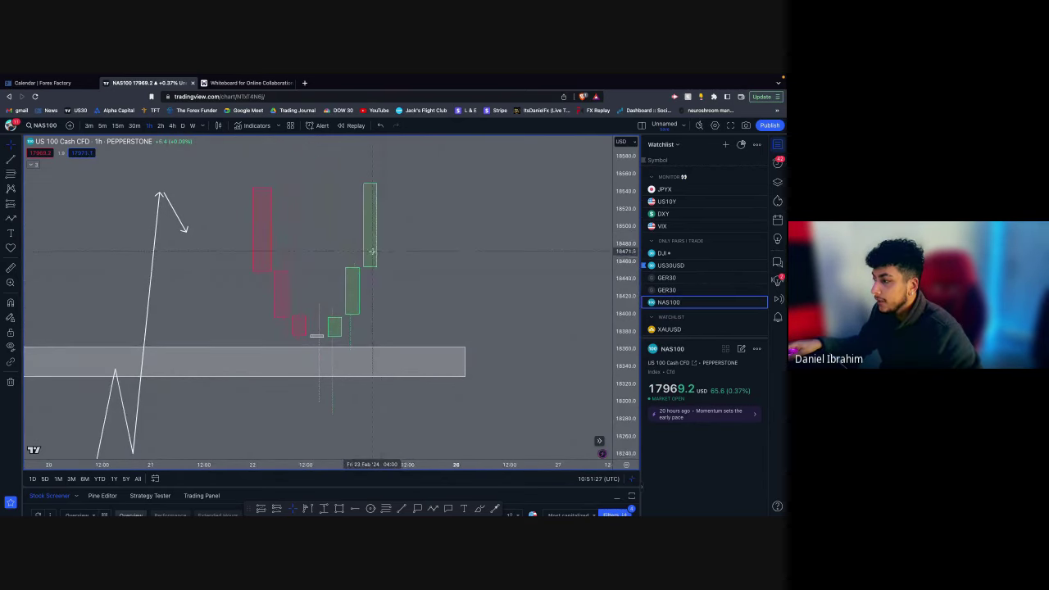
{"action": "left_click", "coordinate": [432, 508]}
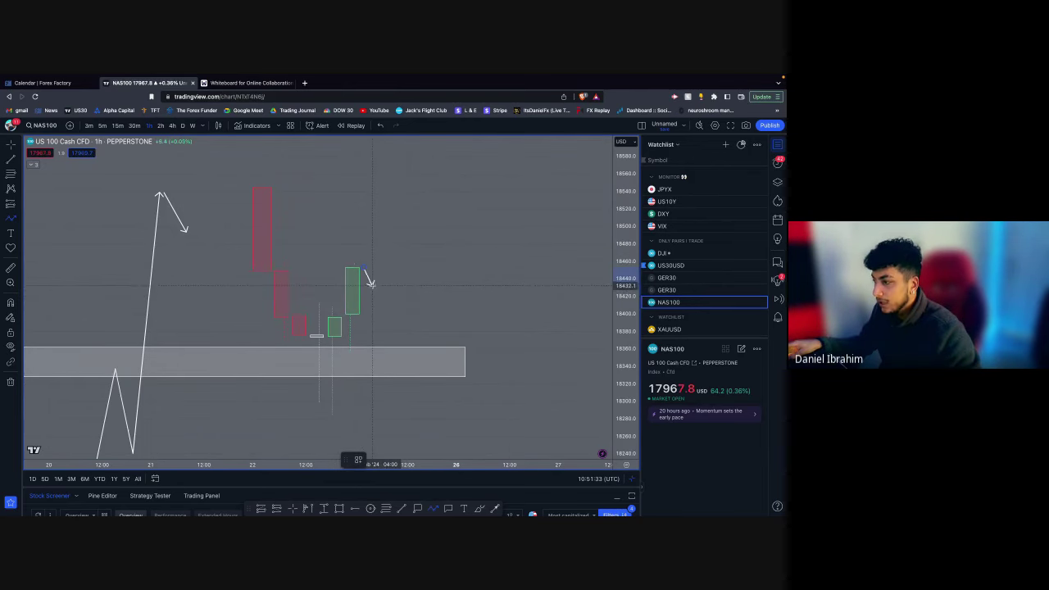
{"action": "left_click_drag", "start_coordinate": [390, 285], "coordinate": [381, 300]}
{"action": "left_click", "coordinate": [383, 247]}
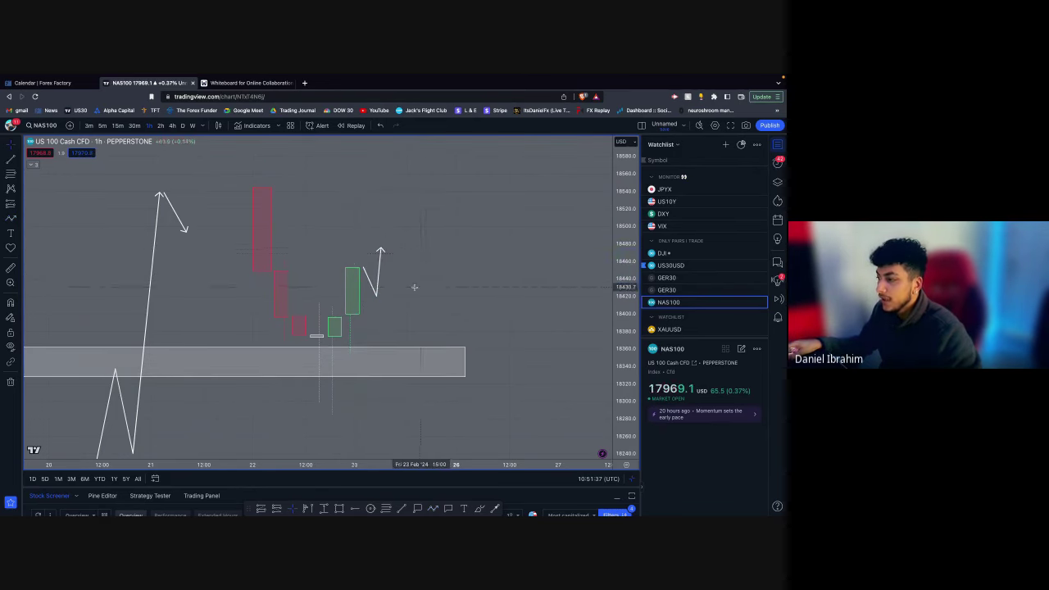
Step: Draw a rising path from the zone through the two green candles and a short horizontal line at its peak near 18,460
{"action": "left_click", "coordinate": [432, 509]}
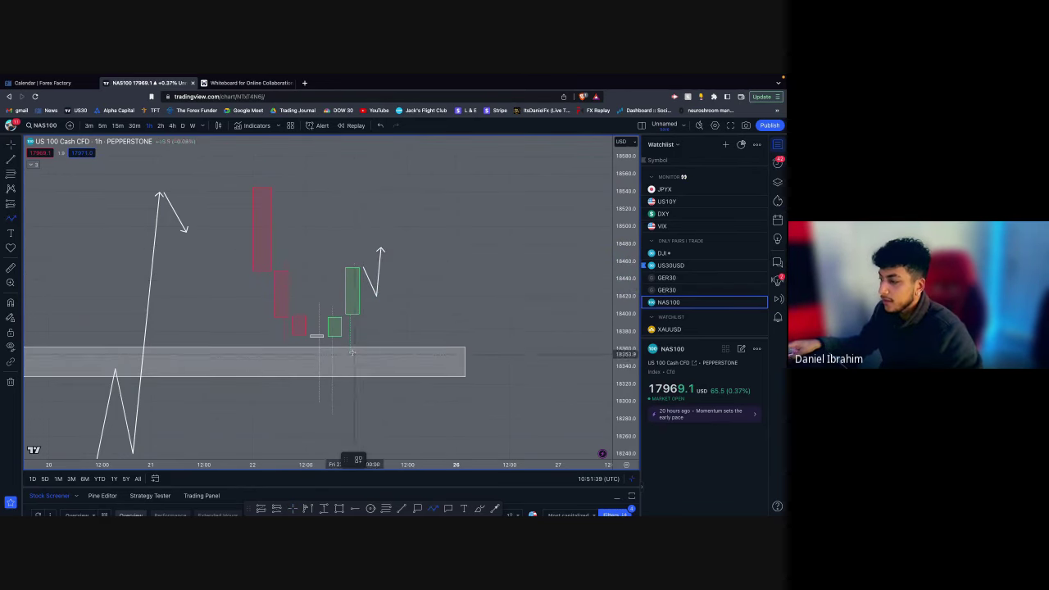
{"action": "double_click", "coordinate": [359, 265]}
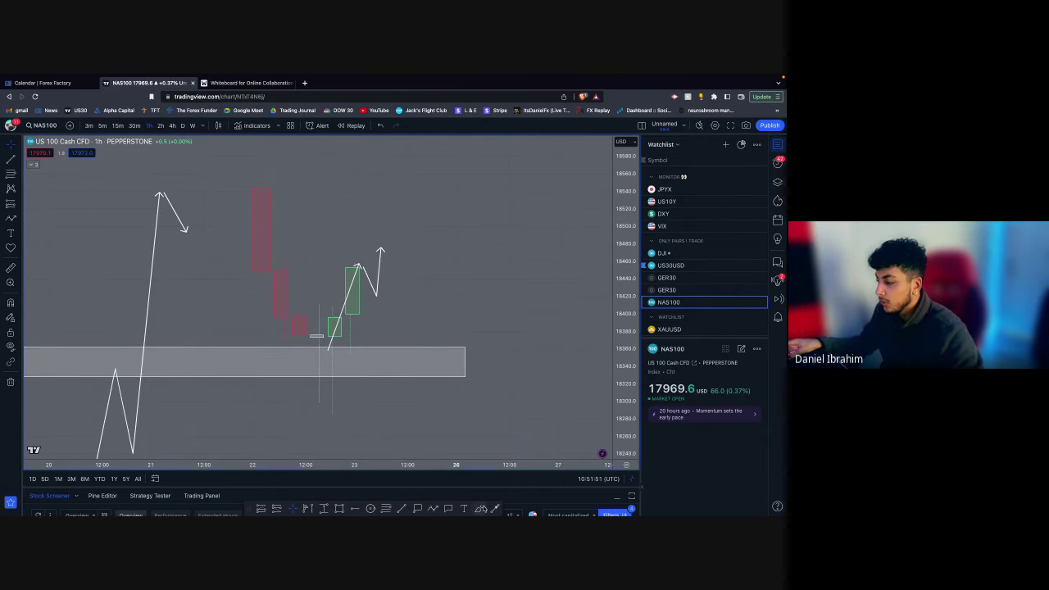
{"action": "left_click", "coordinate": [400, 508]}
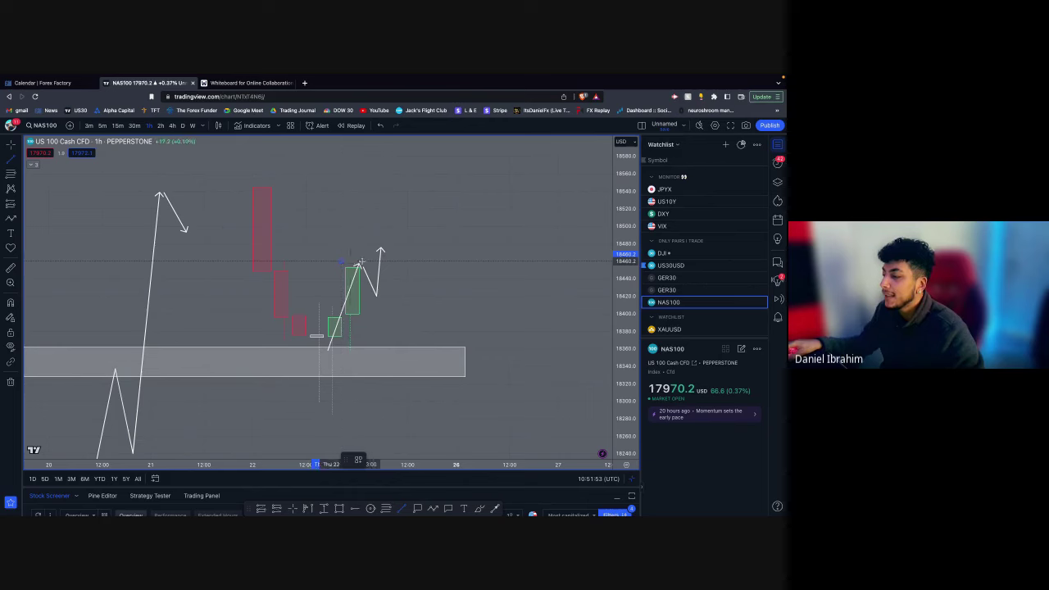
{"action": "left_click", "coordinate": [341, 263]}
{"action": "left_click", "coordinate": [426, 263]}
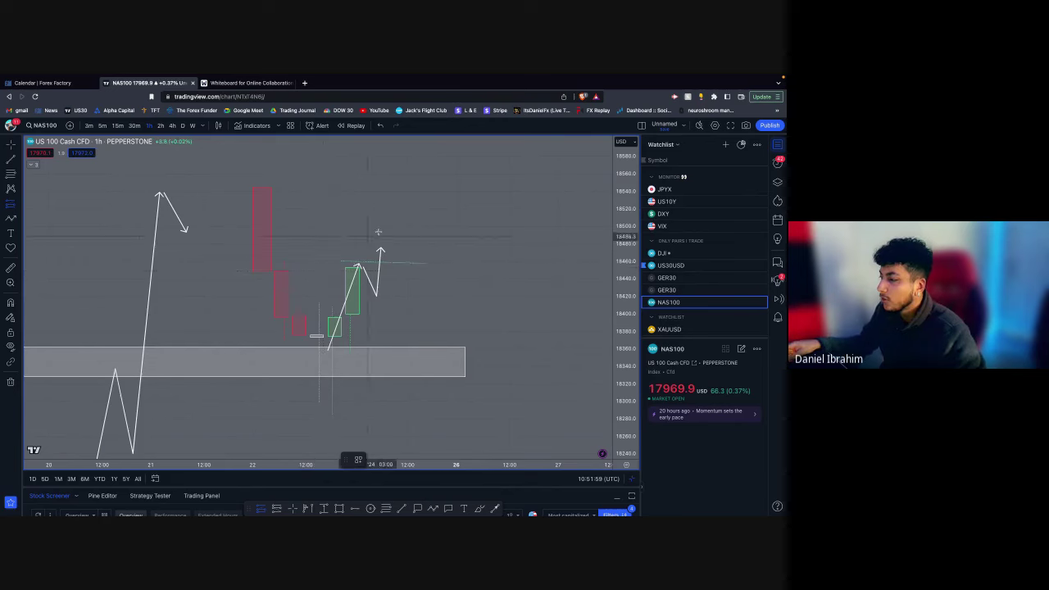
Step: Place a long position after the green candles with entry at 18,442, stop at 18,316 and target at 18,598
{"action": "left_click", "coordinate": [386, 262]}
{"action": "left_click_drag", "start_coordinate": [390, 400], "coordinate": [390, 387]}
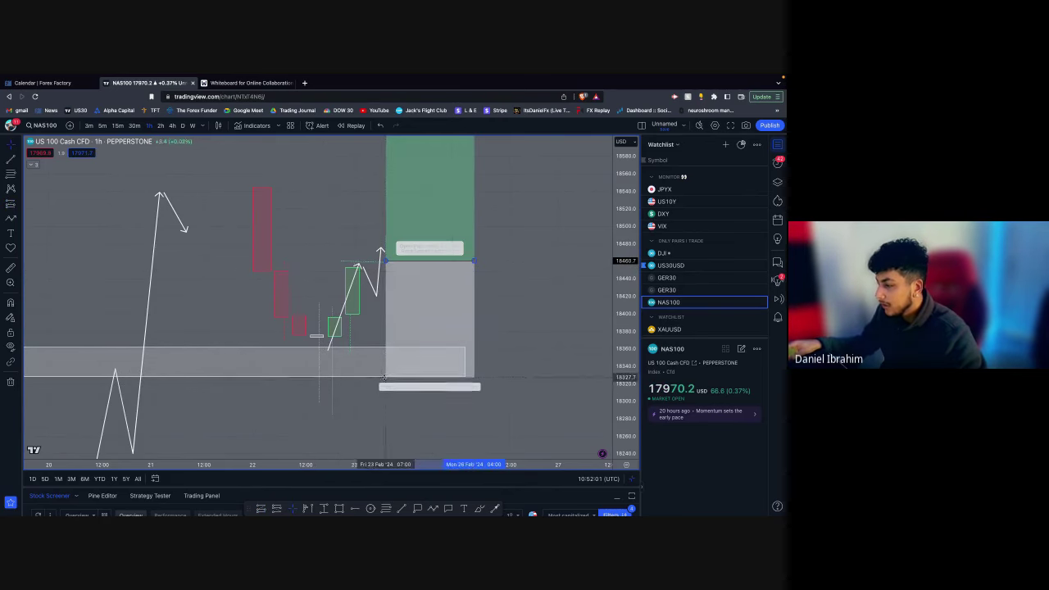
{"action": "left_click_drag", "start_coordinate": [522, 236], "coordinate": [534, 304]}
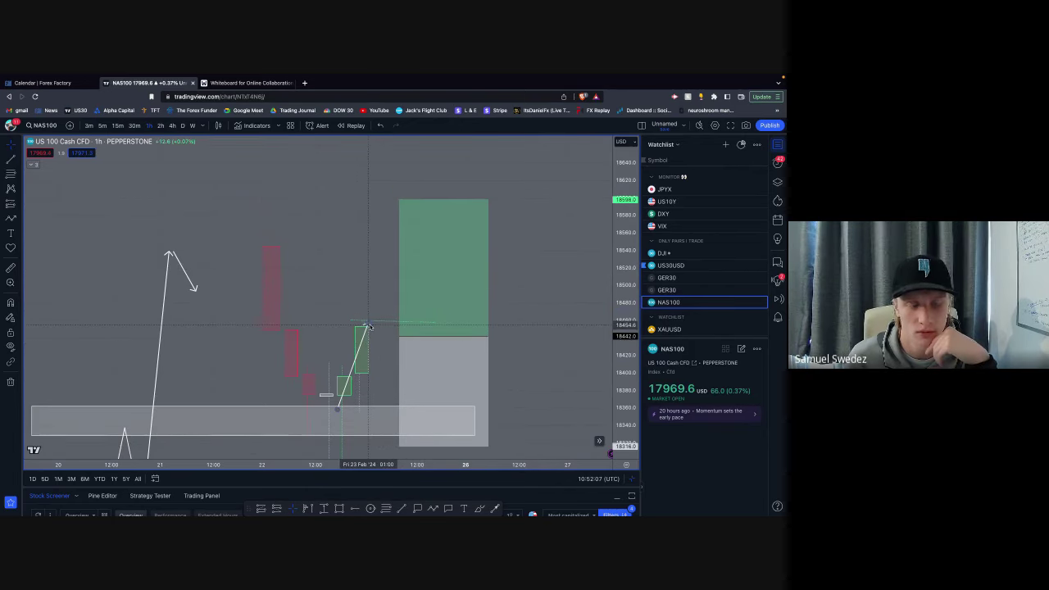
Step: Delete the rising path through the green candles and the short horizontal line above them
{"action": "left_click", "coordinate": [351, 370]}
{"action": "key", "text": "Delete"}
{"action": "left_click_drag", "start_coordinate": [381, 361], "coordinate": [369, 312]}
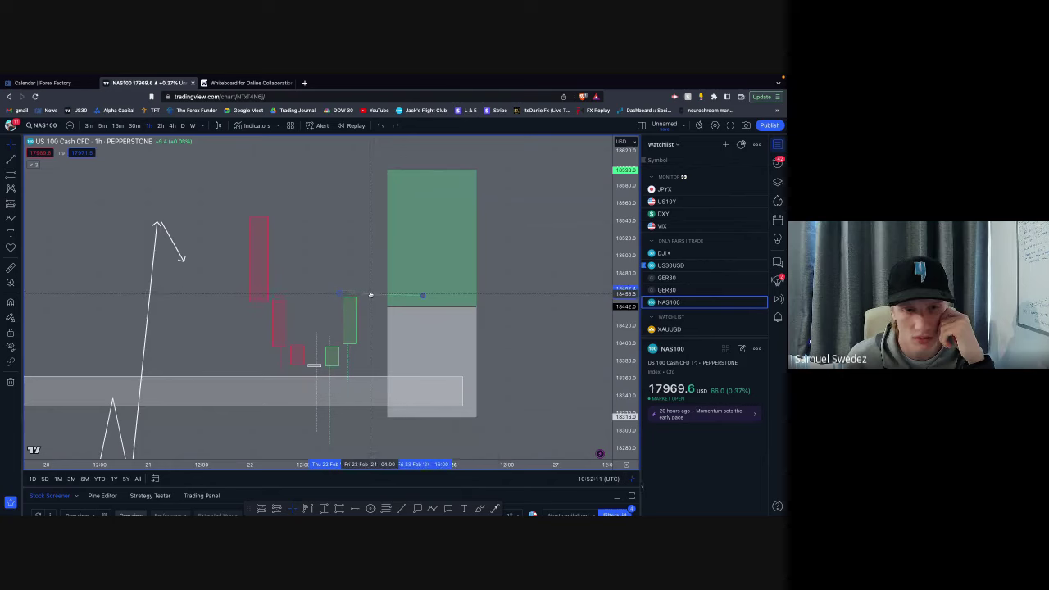
{"action": "left_click", "coordinate": [370, 296]}
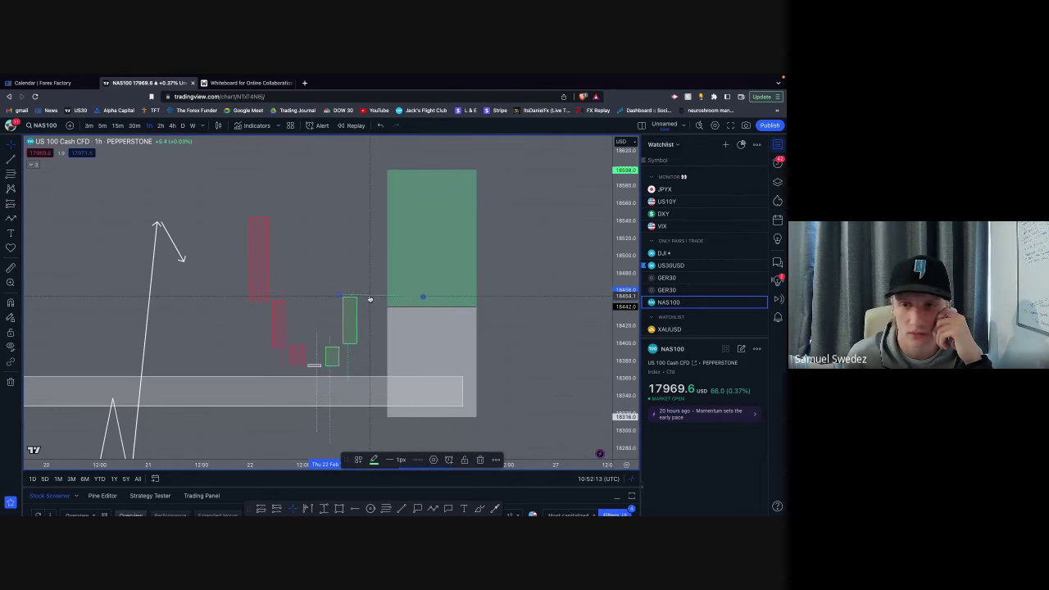
{"action": "key", "text": "Delete"}
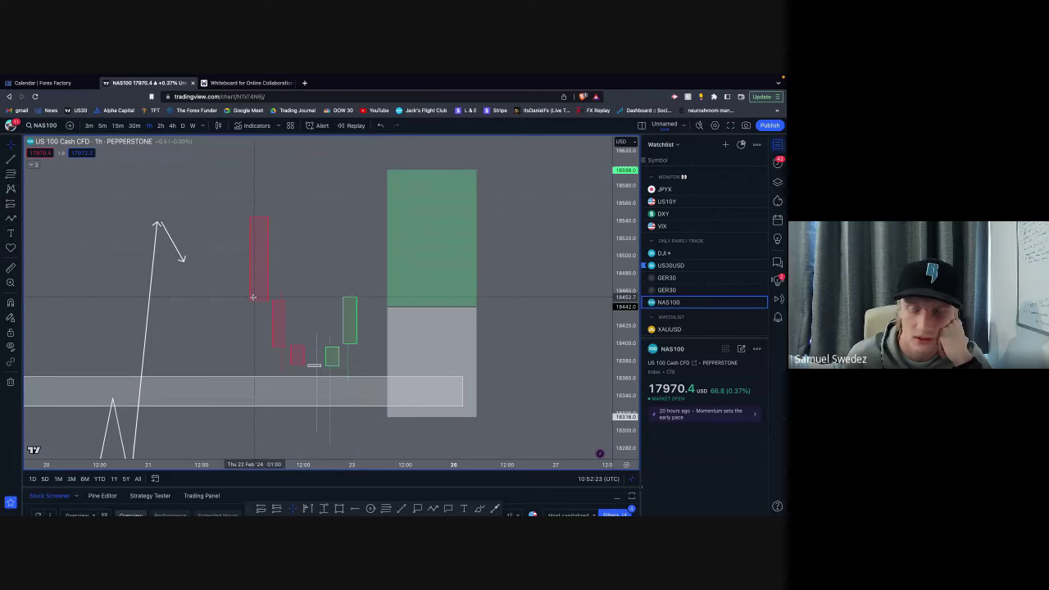
{"action": "left_click_drag", "start_coordinate": [253, 298], "coordinate": [304, 292]}
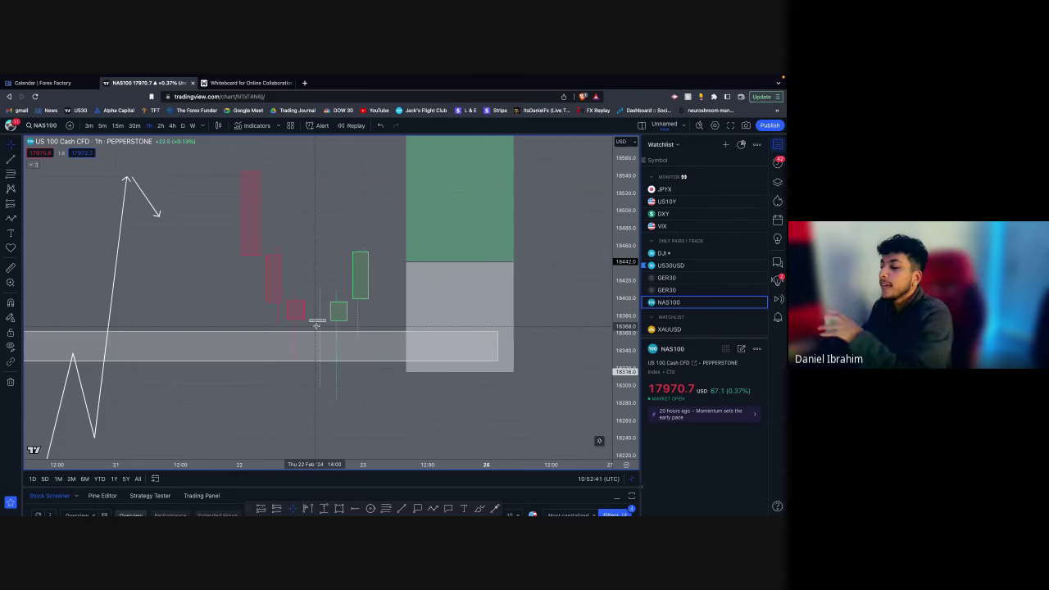
{"action": "left_click_drag", "start_coordinate": [113, 415], "coordinate": [198, 398]}
{"action": "left_click_drag", "start_coordinate": [257, 307], "coordinate": [182, 378]}
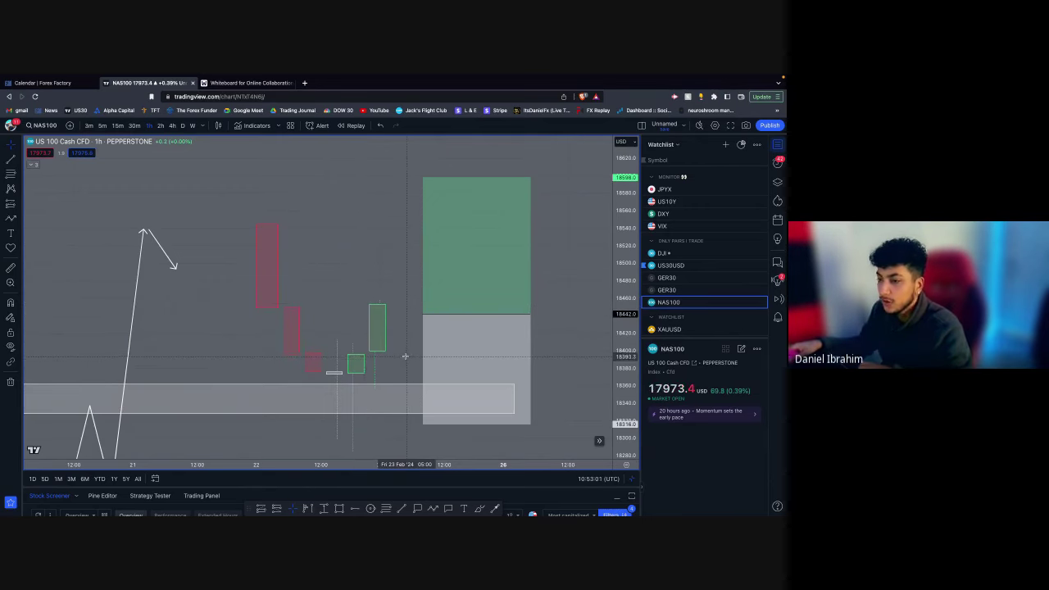
{"action": "scroll", "coordinate": [407, 405], "scroll_direction": "down", "scroll_amount": 2}
{"action": "scroll", "coordinate": [406, 406], "scroll_direction": "up", "scroll_amount": 2}
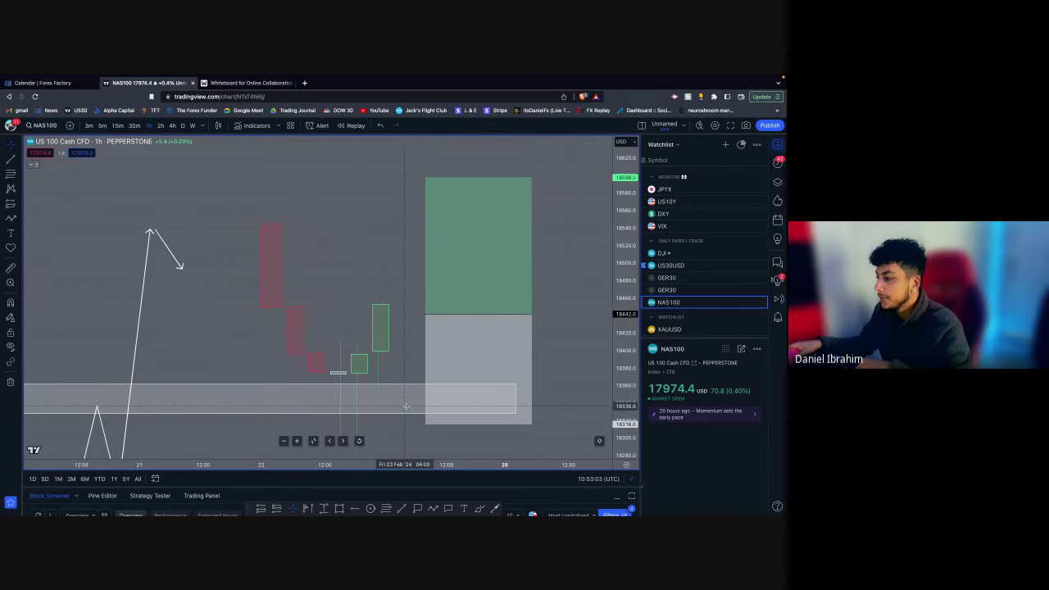
Step: Delete the white arrow paths, the horizontal zone and the long position, keeping only the mock candles
{"action": "left_click", "coordinate": [176, 263]}
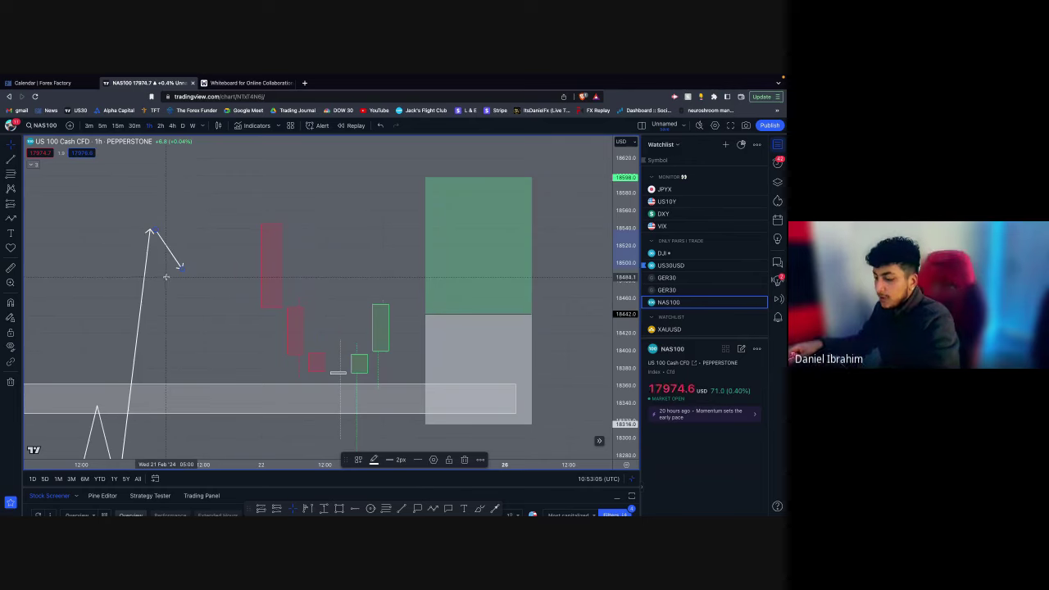
{"action": "key", "text": "Delete"}
{"action": "left_click", "coordinate": [144, 284]}
{"action": "key", "text": "Delete"}
{"action": "left_click", "coordinate": [180, 389]}
{"action": "key", "text": "Delete"}
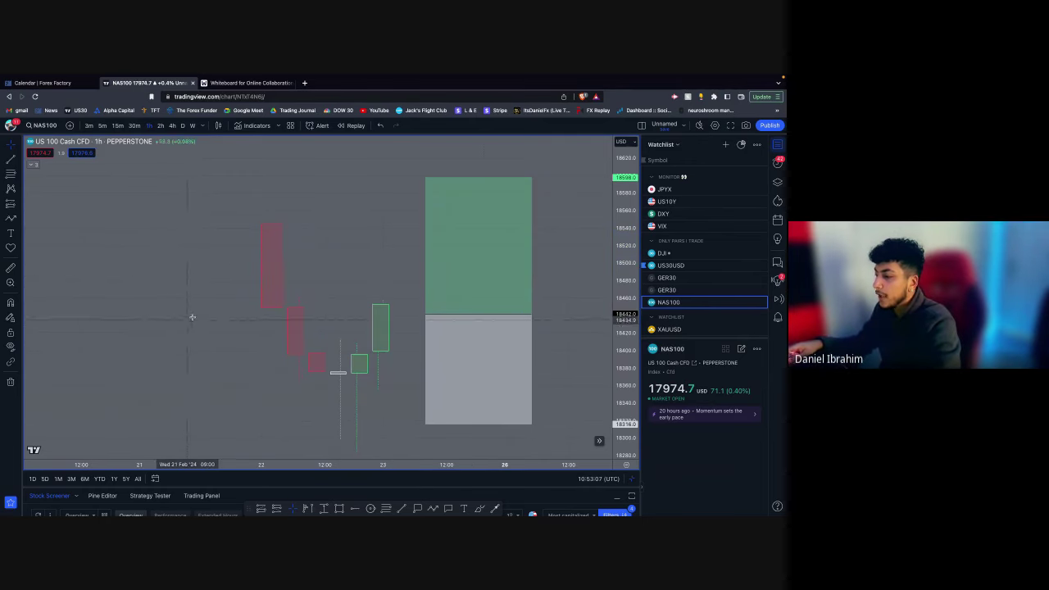
{"action": "left_click", "coordinate": [487, 287]}
{"action": "key", "text": "Delete"}
Step: Place a short position above the mock candles with entry at about 18,647, stop at 18,727 and target at 18,223
{"action": "scroll", "coordinate": [516, 304], "scroll_direction": "down", "scroll_amount": 3}
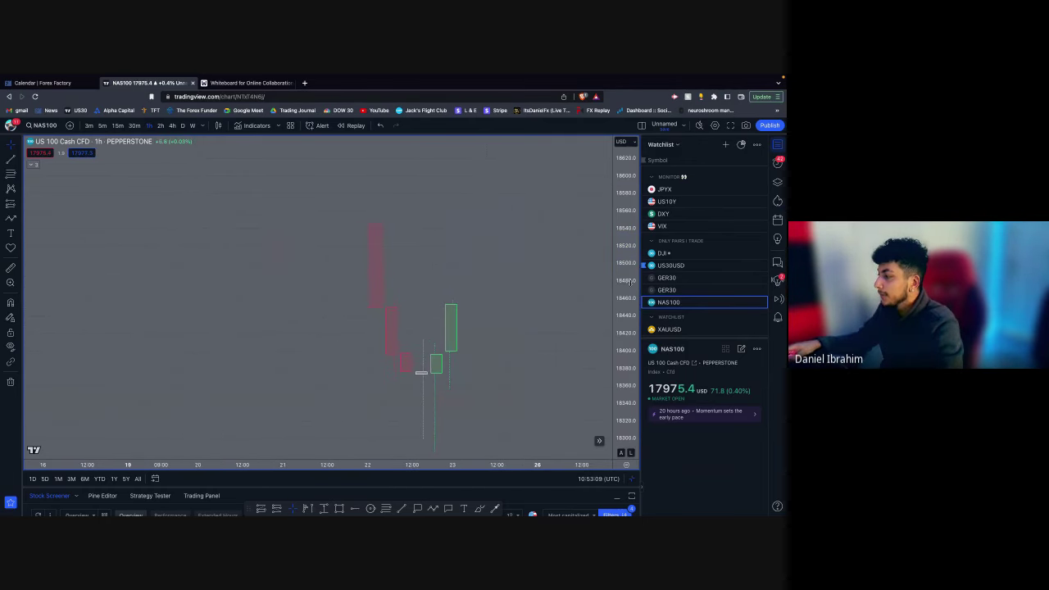
{"action": "left_click_drag", "start_coordinate": [630, 282], "coordinate": [630, 352]}
{"action": "scroll", "coordinate": [569, 370], "scroll_direction": "up", "scroll_amount": 1}
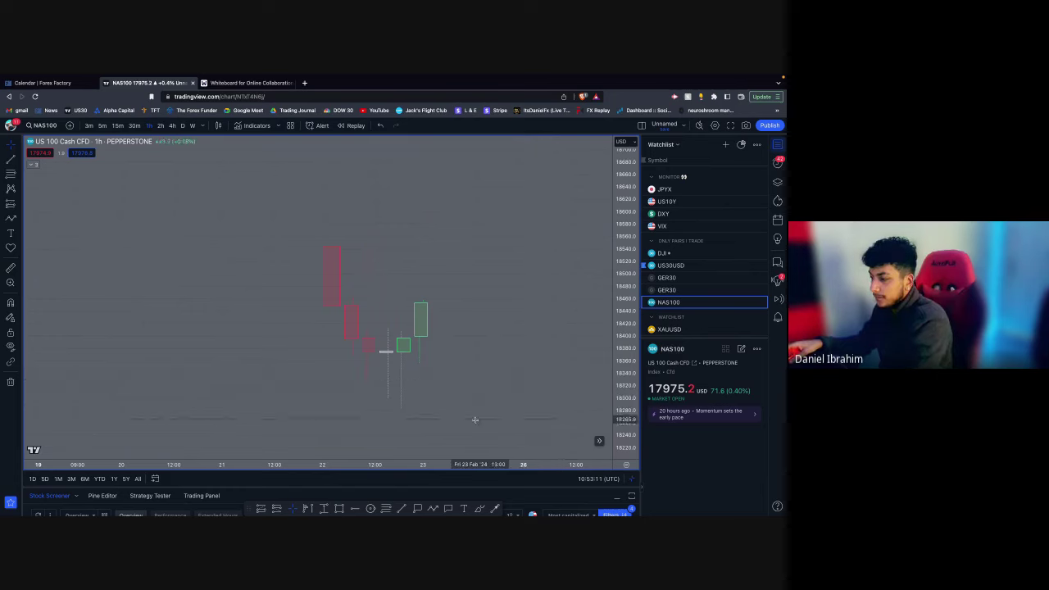
{"action": "left_click", "coordinate": [276, 506]}
{"action": "left_click", "coordinate": [292, 156]}
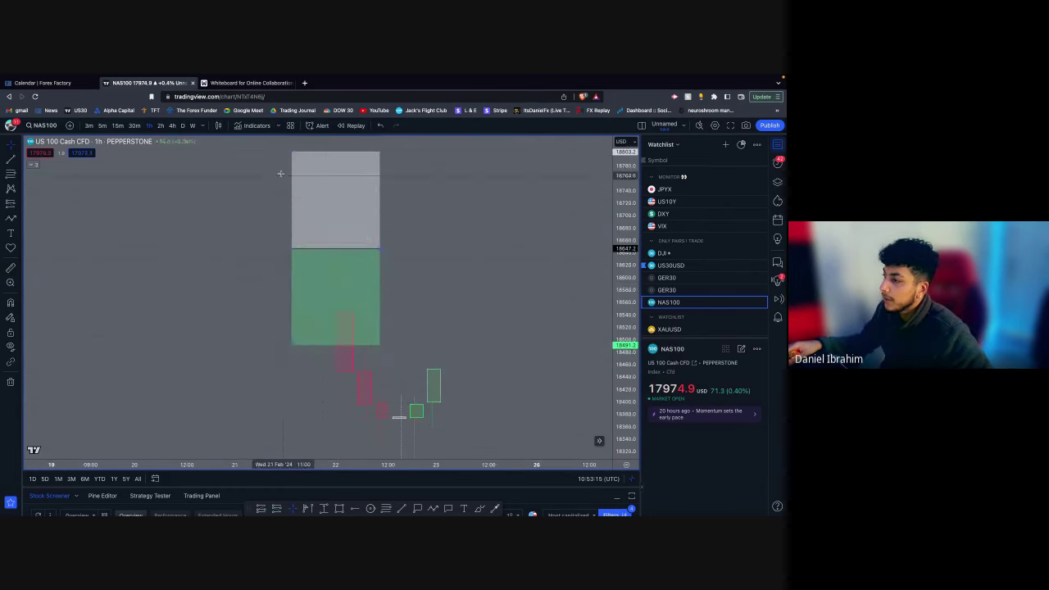
{"action": "left_click_drag", "start_coordinate": [292, 152], "coordinate": [292, 199]}
{"action": "left_click_drag", "start_coordinate": [258, 302], "coordinate": [256, 204]}
{"action": "left_click_drag", "start_coordinate": [297, 248], "coordinate": [391, 411]}
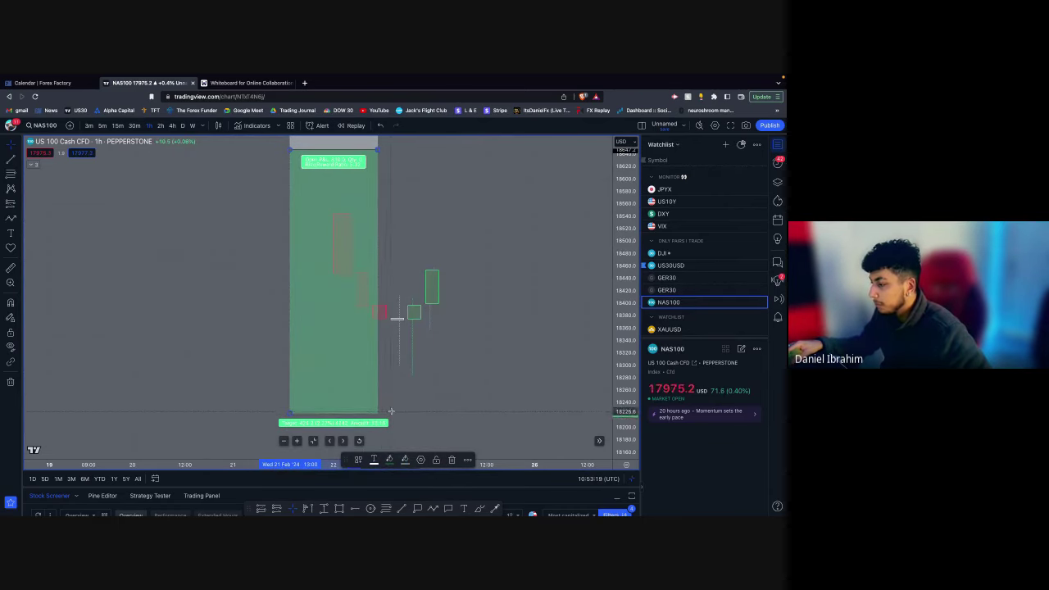
{"action": "left_click", "coordinate": [404, 409]}
{"action": "scroll", "coordinate": [516, 300], "scroll_direction": "up", "scroll_amount": 2}
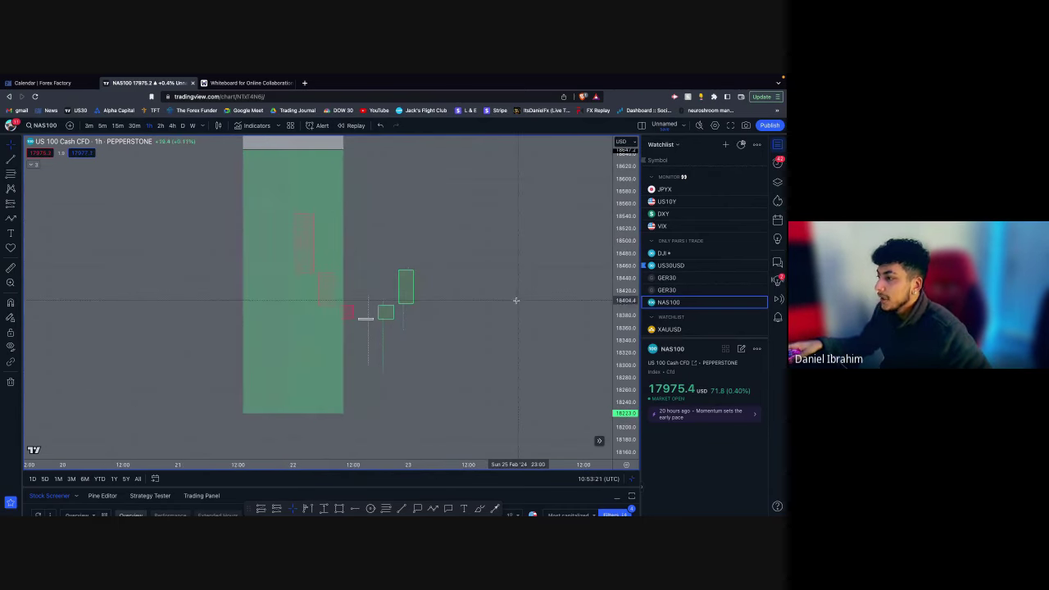
Step: Add a copy of the tallest red candle just before and above it, spanning about 18,545 to 18,640
{"action": "left_click_drag", "start_coordinate": [464, 238], "coordinate": [472, 270]}
{"action": "left_click", "coordinate": [309, 301]}
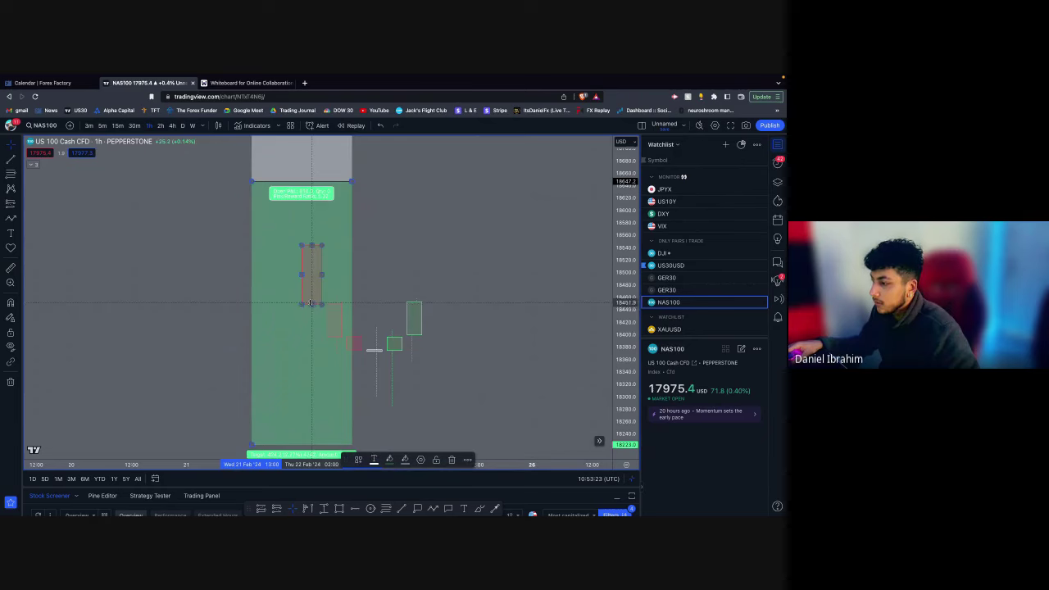
{"action": "left_click_drag", "start_coordinate": [309, 304], "coordinate": [286, 241]}
{"action": "key", "text": "super+z"}
{"action": "left_click", "coordinate": [452, 227]}
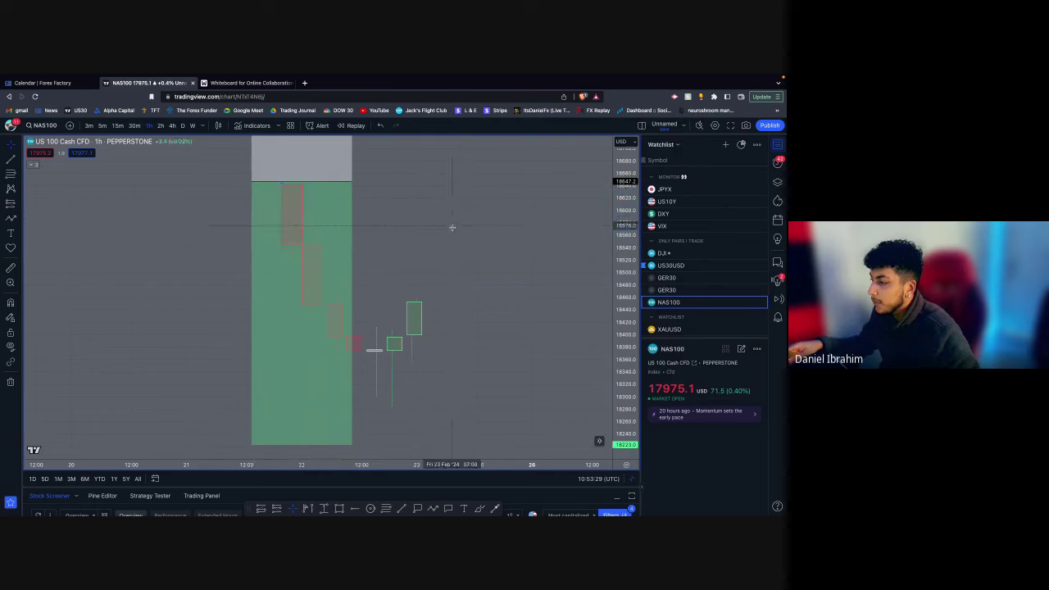
Step: Narrow the short position so that it ends at about 02:00 on 22 February
{"action": "left_click_drag", "start_coordinate": [351, 182], "coordinate": [311, 182]}
{"action": "key", "text": "ctrl+z"}
{"action": "left_click", "coordinate": [453, 398]}
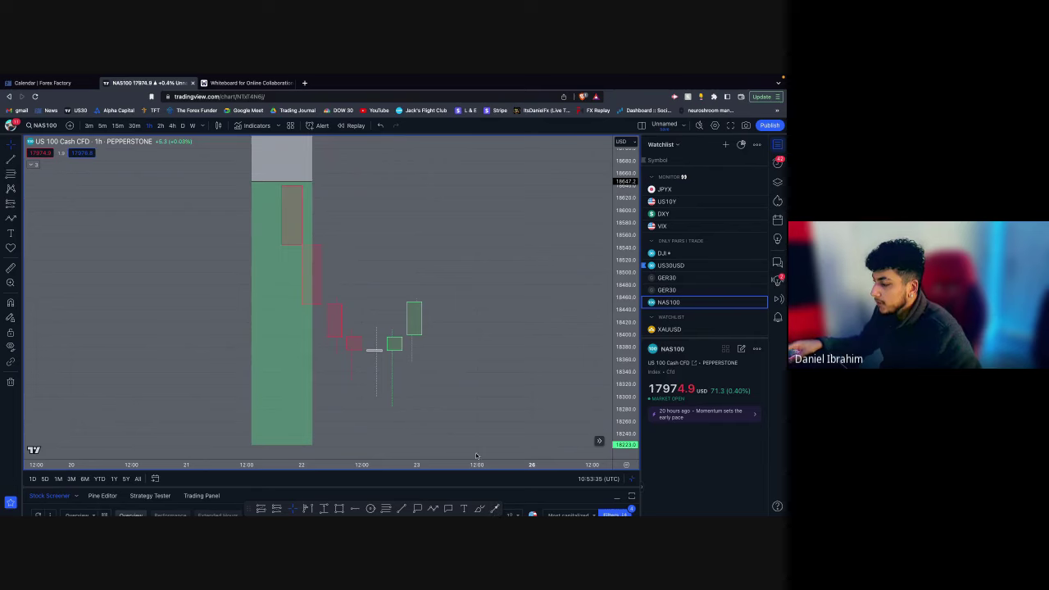
Step: Draw a falling arrow from about 18,720 to about 18,420, pointing at the smaller green candle
{"action": "left_click", "coordinate": [494, 509]}
{"action": "left_click", "coordinate": [503, 137]}
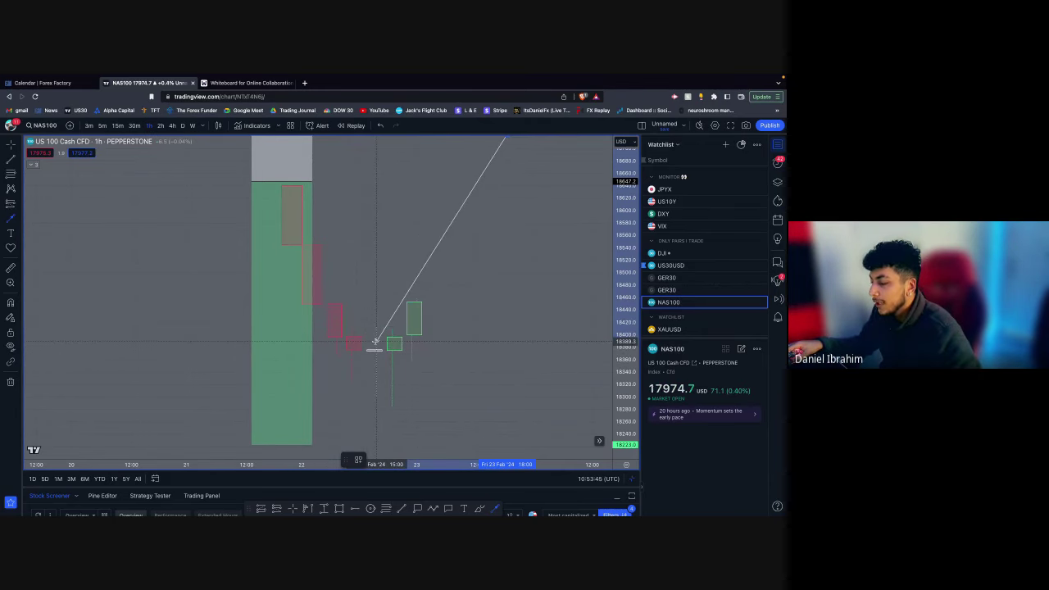
{"action": "left_click", "coordinate": [394, 323]}
{"action": "left_click", "coordinate": [472, 295]}
Step: Raise the short position's target to 18,411
{"action": "left_click_drag", "start_coordinate": [255, 444], "coordinate": [267, 330]}
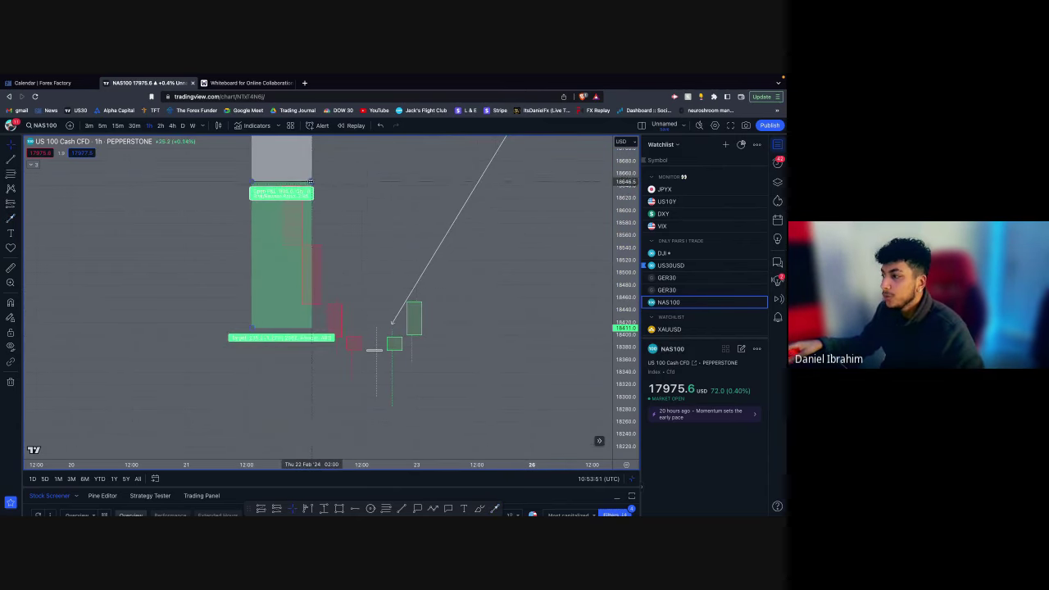
{"action": "left_click", "coordinate": [366, 287]}
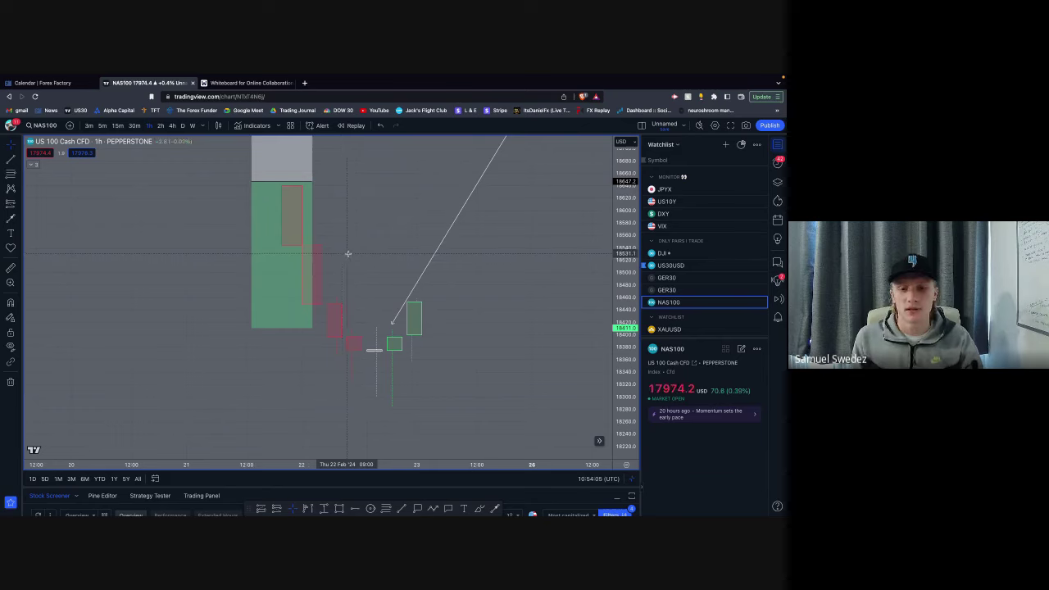
Step: Shift the white arrow slightly upward above the green candles
{"action": "scroll", "coordinate": [348, 254], "scroll_direction": "down", "scroll_amount": 1}
{"action": "scroll", "coordinate": [434, 276], "scroll_direction": "up", "scroll_amount": 1}
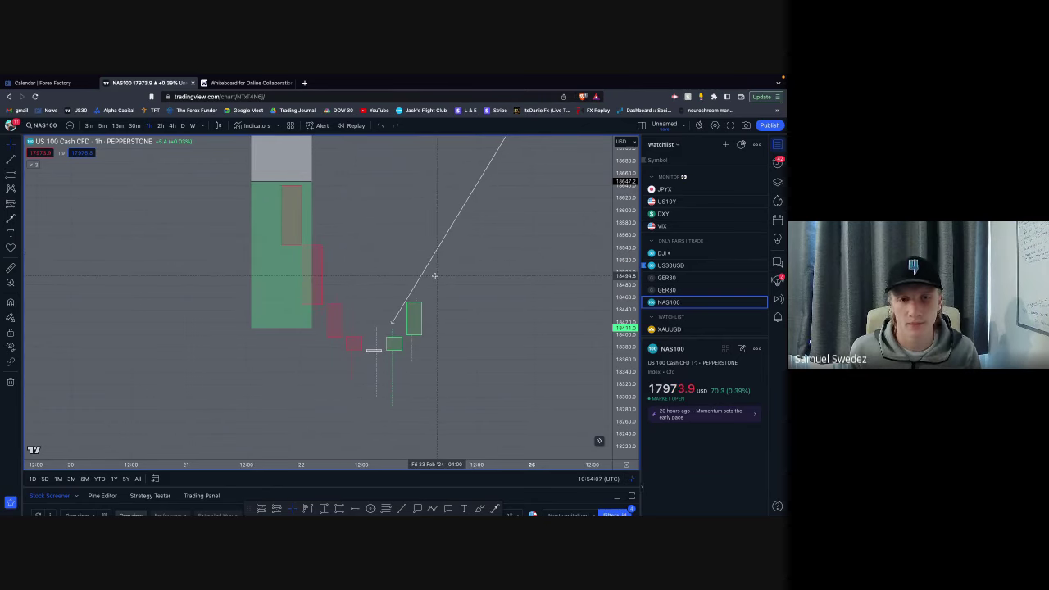
{"action": "left_click_drag", "start_coordinate": [621, 279], "coordinate": [619, 303]}
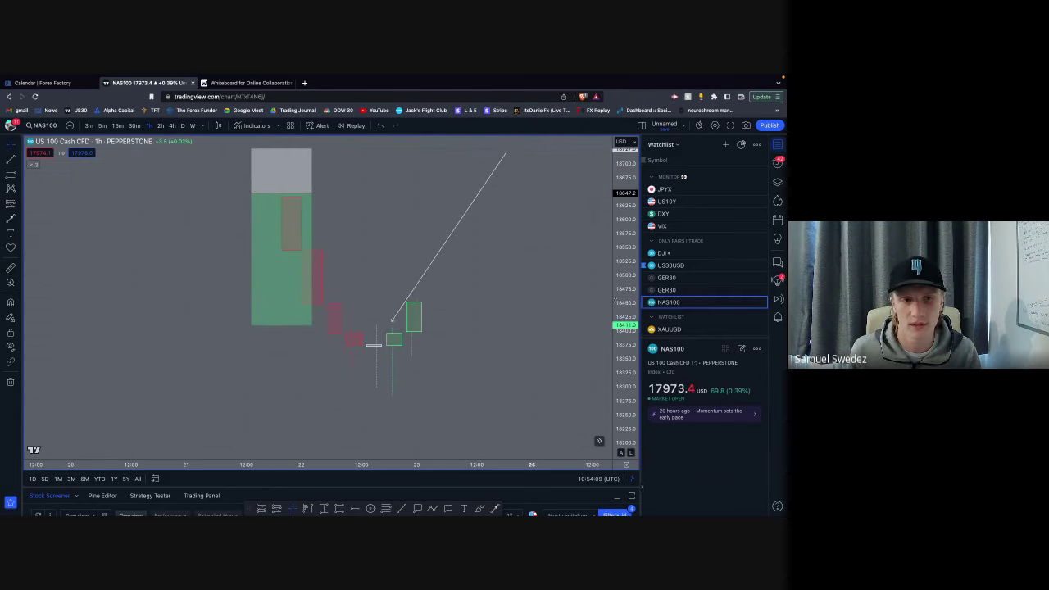
{"action": "left_click_drag", "start_coordinate": [525, 267], "coordinate": [503, 282]}
{"action": "scroll", "coordinate": [503, 282], "scroll_direction": "down", "scroll_amount": 1}
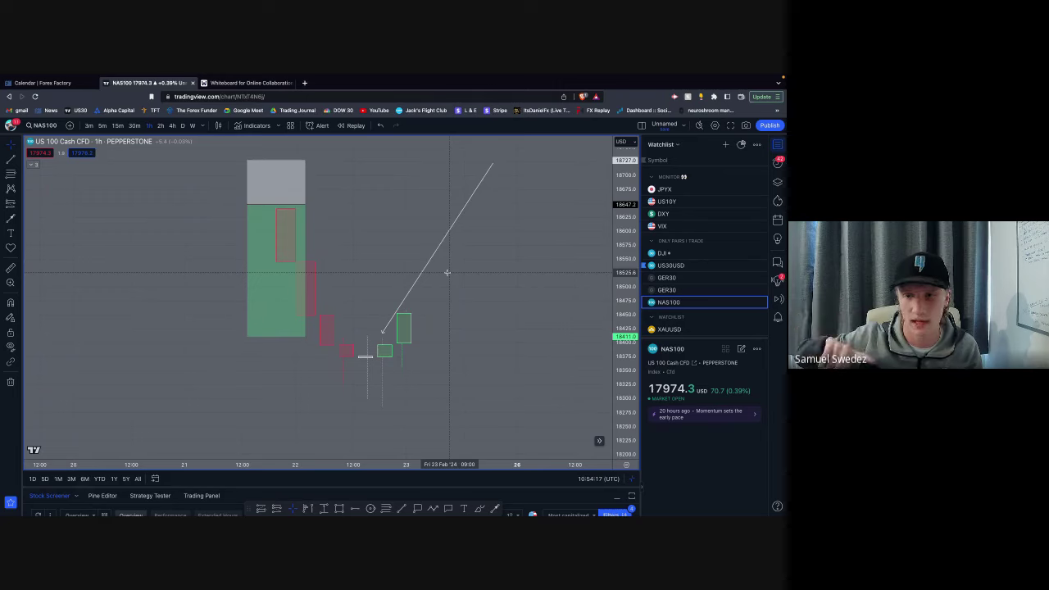
{"action": "mouse_move", "coordinate": [427, 269]}
{"action": "left_mouse_down"}
{"action": "mouse_move", "coordinate": [418, 254]}
{"action": "mouse_move", "coordinate": [430, 260]}
{"action": "left_mouse_up"}
{"action": "left_click", "coordinate": [512, 271]}
{"action": "scroll", "coordinate": [506, 279], "scroll_direction": "up", "scroll_amount": 2}
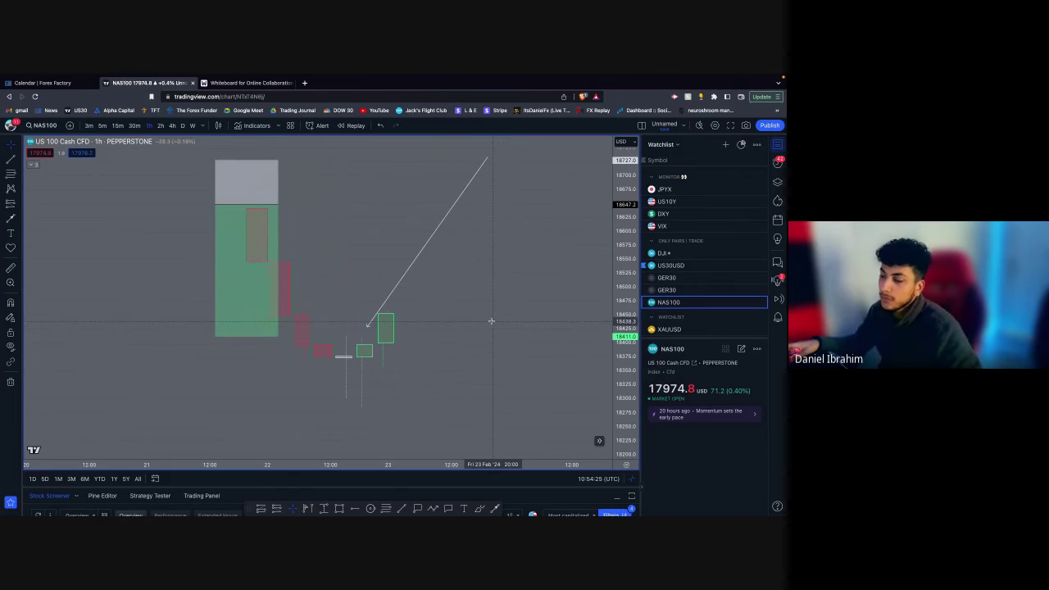
Step: Delete the short position and the white arrow, leaving only the mock candles
{"action": "scroll", "coordinate": [489, 321], "scroll_direction": "down", "scroll_amount": 1}
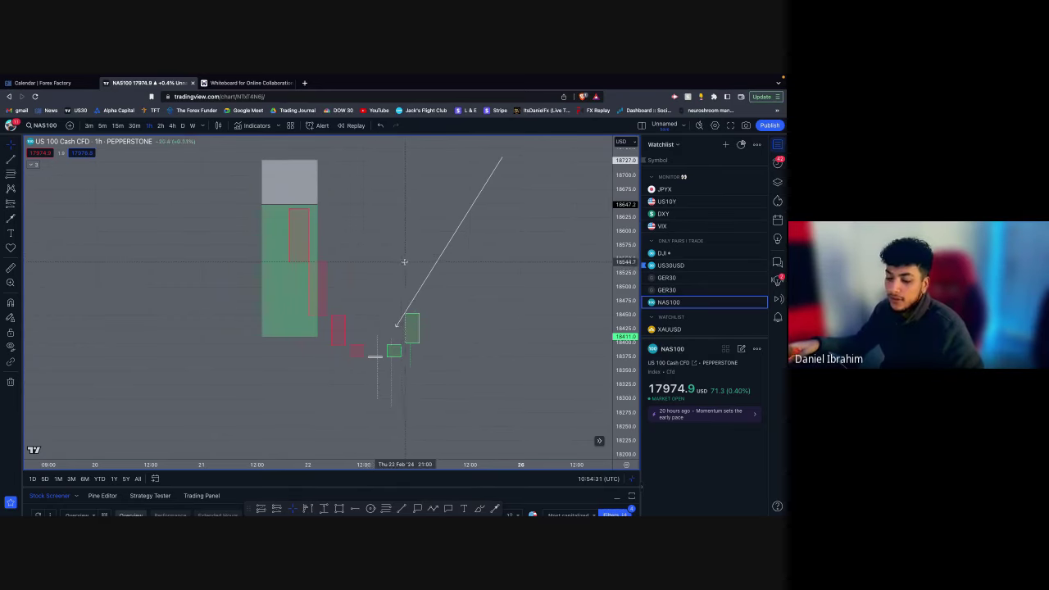
{"action": "scroll", "coordinate": [492, 356], "scroll_direction": "down", "scroll_amount": 1}
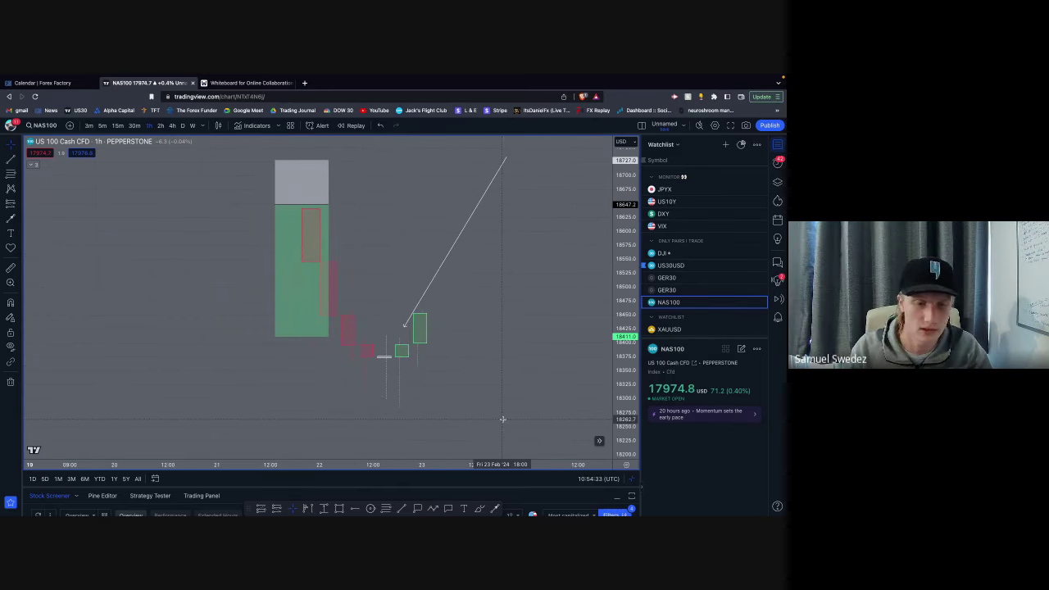
{"action": "left_click_drag", "start_coordinate": [525, 447], "coordinate": [164, 196]}
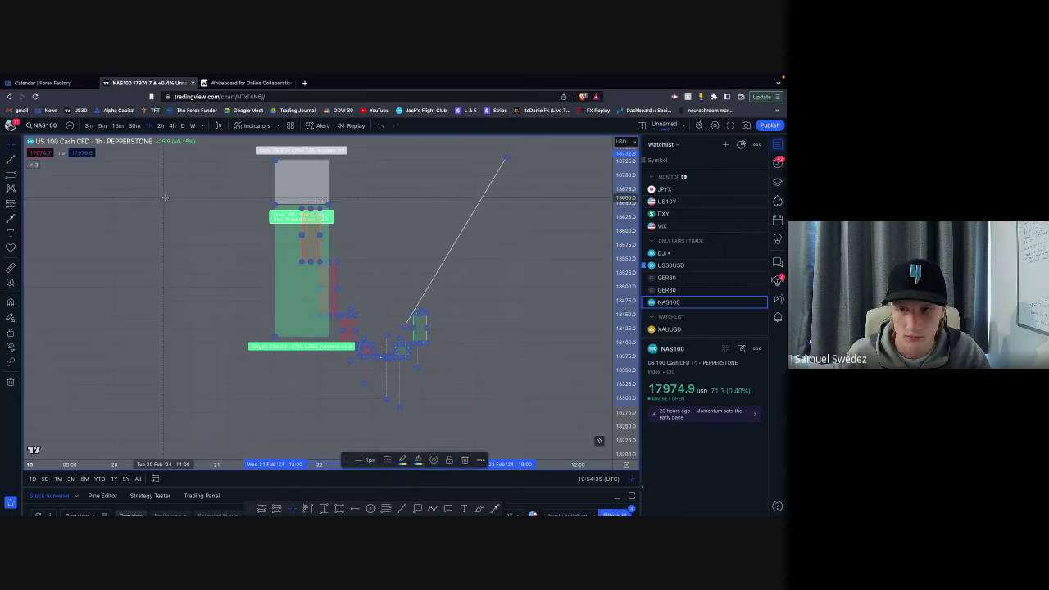
{"action": "left_click", "coordinate": [363, 323]}
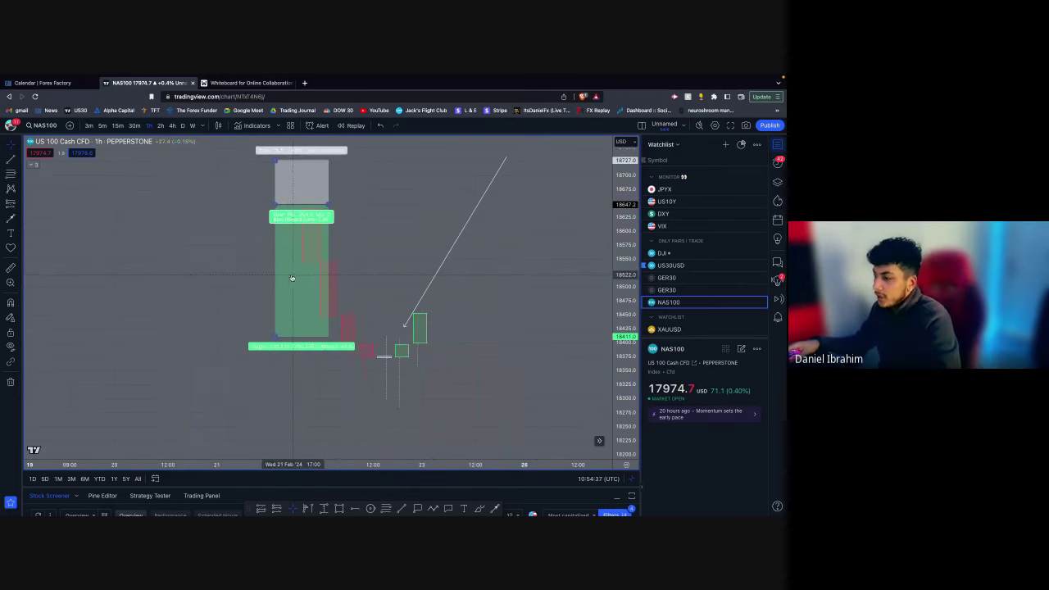
{"action": "key", "text": "BackSpace"}
{"action": "left_click", "coordinate": [440, 267]}
{"action": "key", "text": "BackSpace"}
{"action": "left_click", "coordinate": [320, 232]}
{"action": "key", "text": "Left"}
{"action": "left_click", "coordinate": [363, 238]}
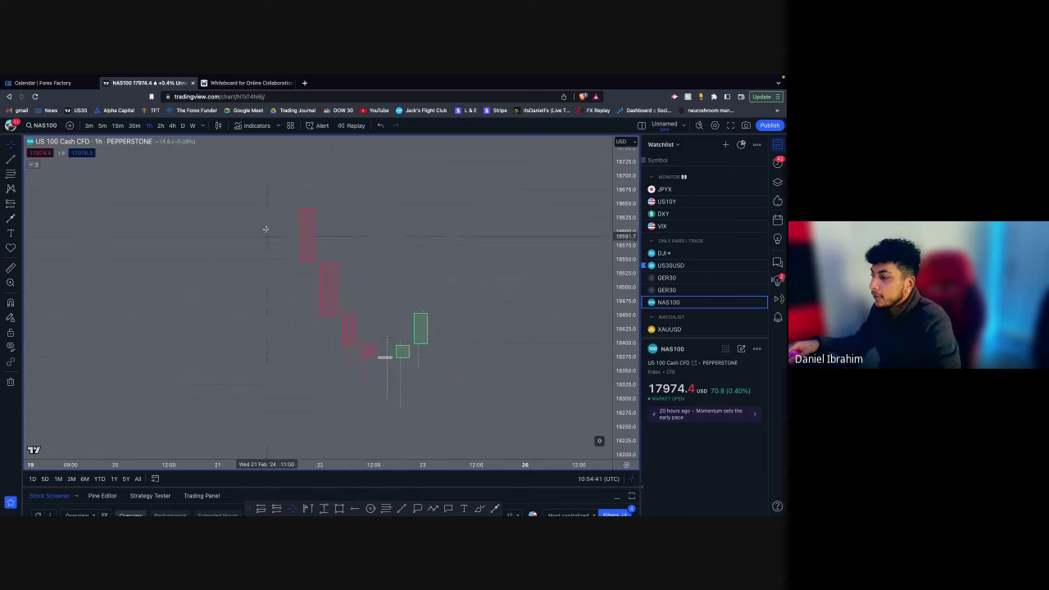
Step: Select all the remaining mock candles with their wicks and delete them
{"action": "scroll", "coordinate": [421, 400], "scroll_direction": "up", "scroll_amount": 1}
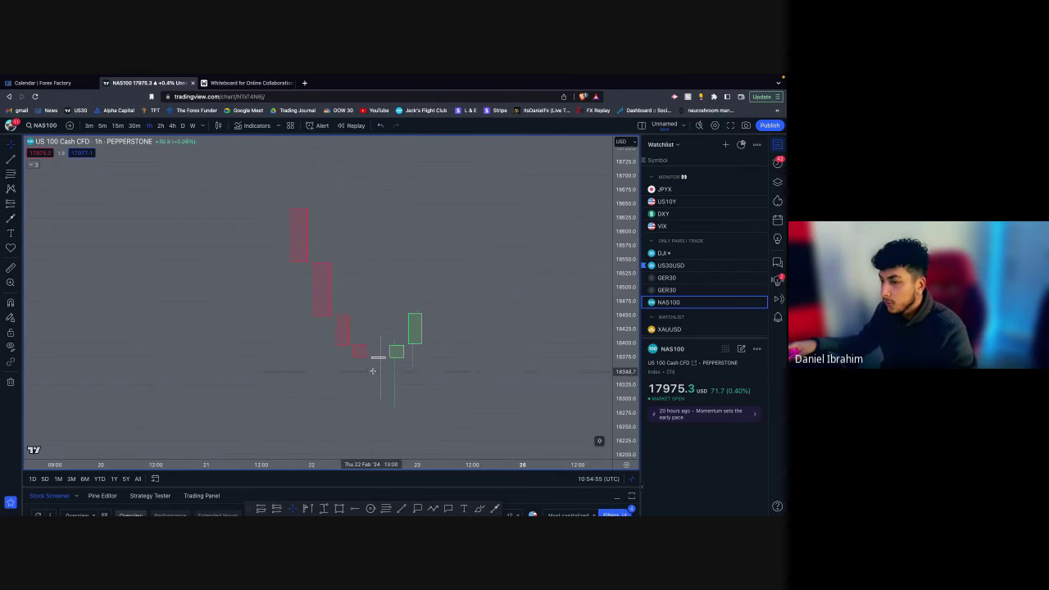
{"action": "left_click_drag", "start_coordinate": [271, 190], "coordinate": [503, 431]}
{"action": "key", "text": "BackSpace"}
{"action": "scroll", "coordinate": [421, 353], "scroll_direction": "down", "scroll_amount": 3}
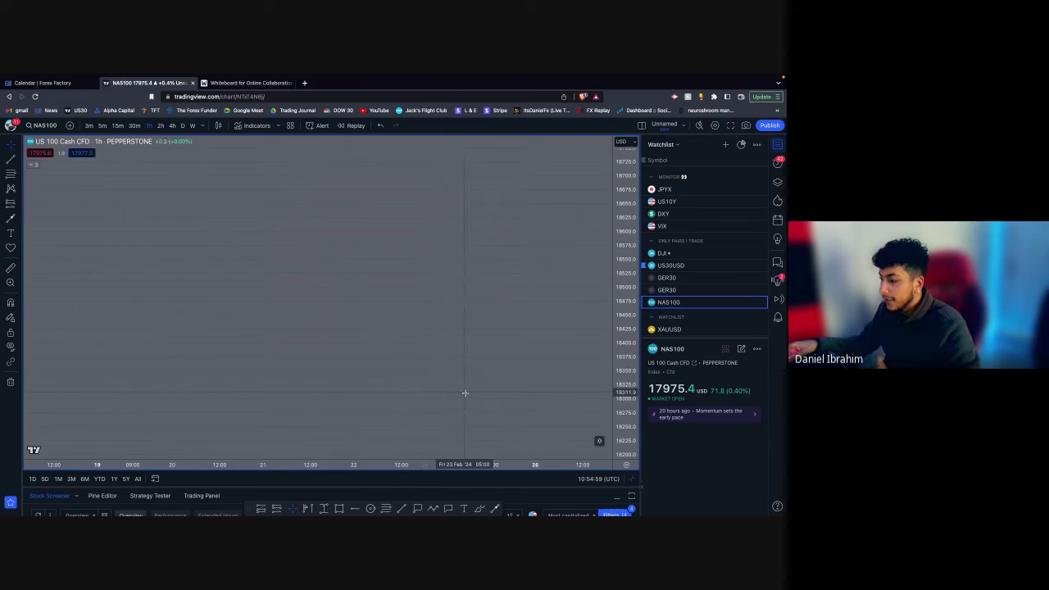
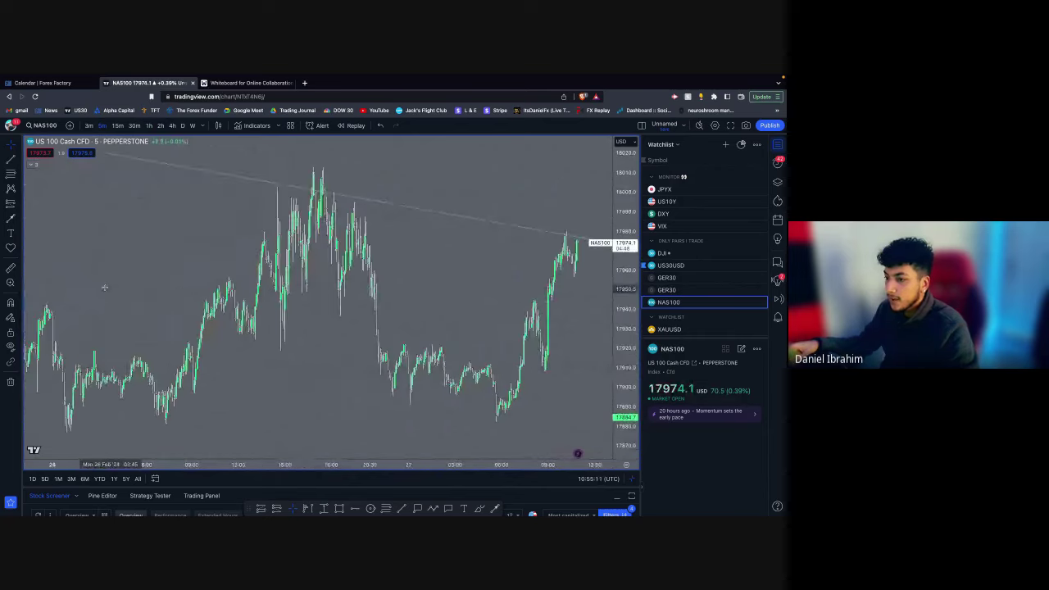
Step: Examine the NAS100 price action on the 5-minute chart back to 21 February
{"action": "left_click_drag", "start_coordinate": [91, 290], "coordinate": [401, 224]}
{"action": "left_click_drag", "start_coordinate": [164, 316], "coordinate": [541, 217]}
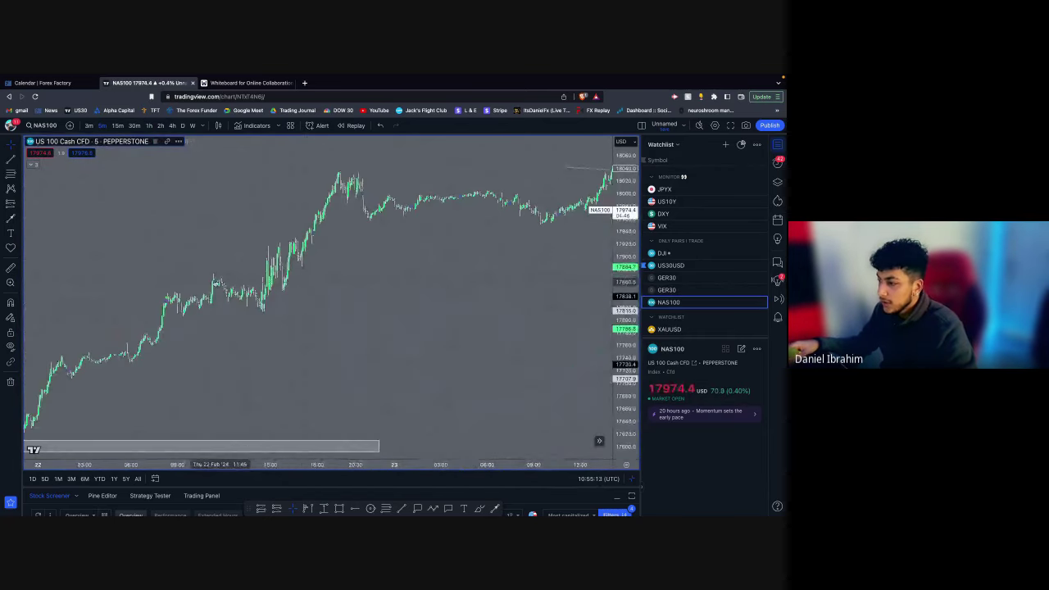
{"action": "left_click_drag", "start_coordinate": [218, 283], "coordinate": [604, 229]}
{"action": "scroll", "coordinate": [307, 300], "scroll_direction": "up", "scroll_amount": 2}
{"action": "left_click_drag", "start_coordinate": [344, 303], "coordinate": [604, 238]}
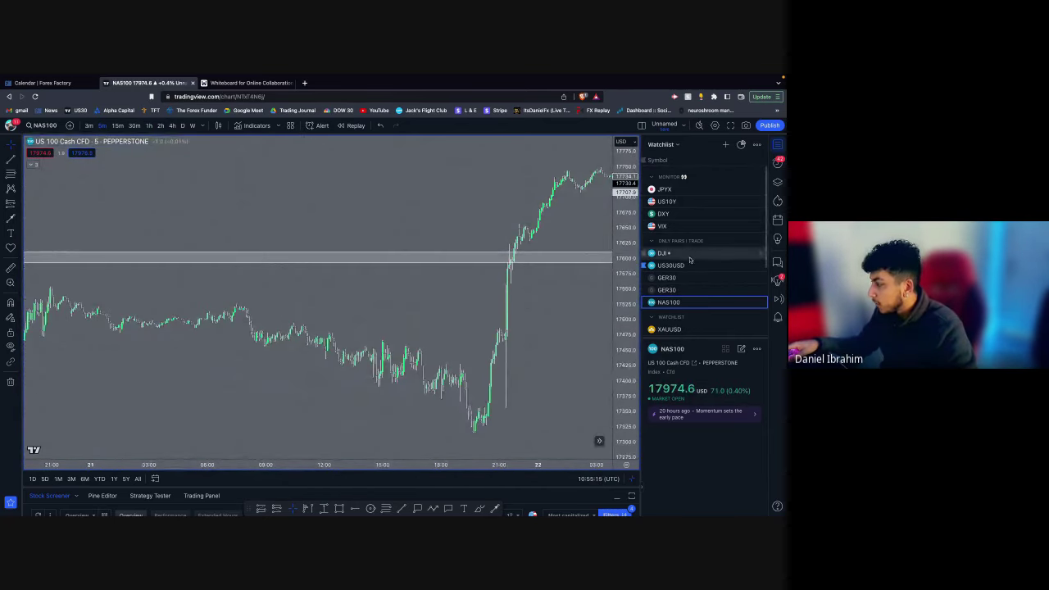
Step: Switch the chart to US30USD and examine its 5-minute price action back to 19 February
{"action": "key", "text": "Up"}
{"action": "key", "text": "Up"}
{"action": "key", "text": "Up"}
{"action": "left_click_drag", "start_coordinate": [177, 264], "coordinate": [435, 246]}
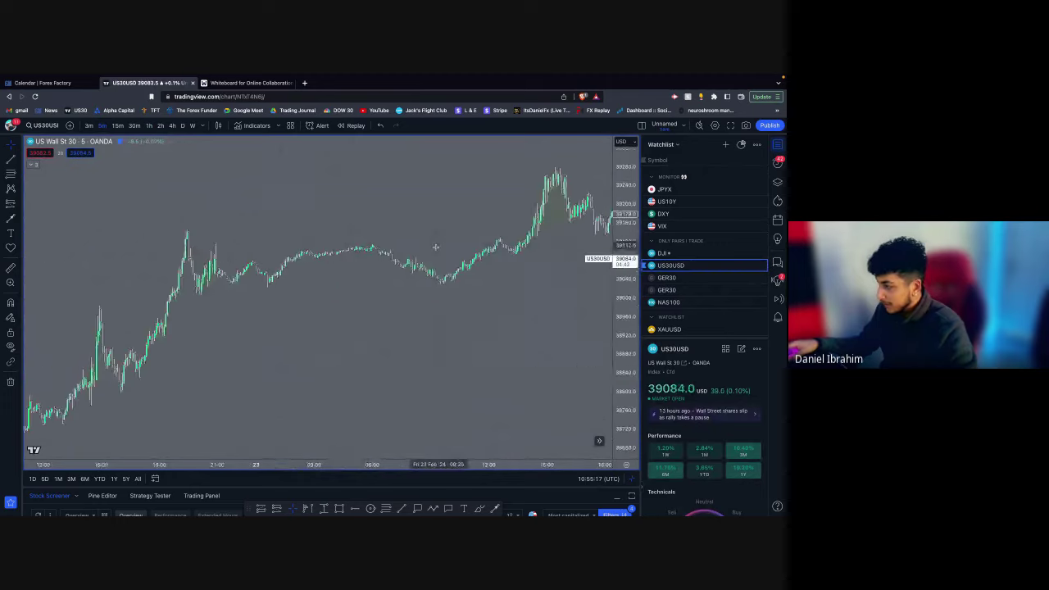
{"action": "scroll", "coordinate": [396, 264], "scroll_direction": "up", "scroll_amount": 4}
{"action": "scroll", "coordinate": [279, 255], "scroll_direction": "left", "scroll_amount": 10}
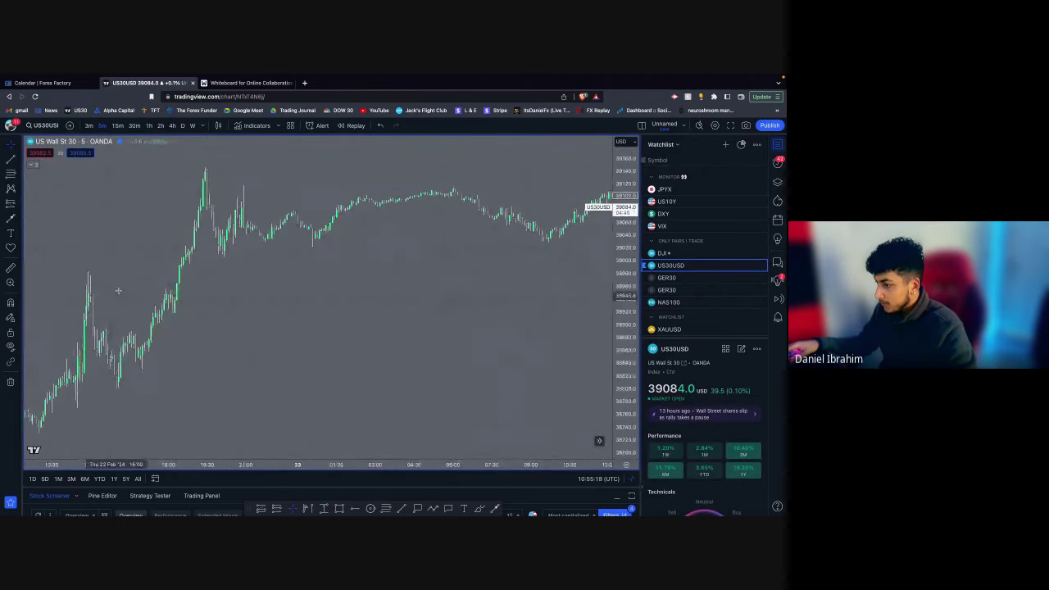
{"action": "scroll", "coordinate": [409, 341], "scroll_direction": "left", "scroll_amount": 15}
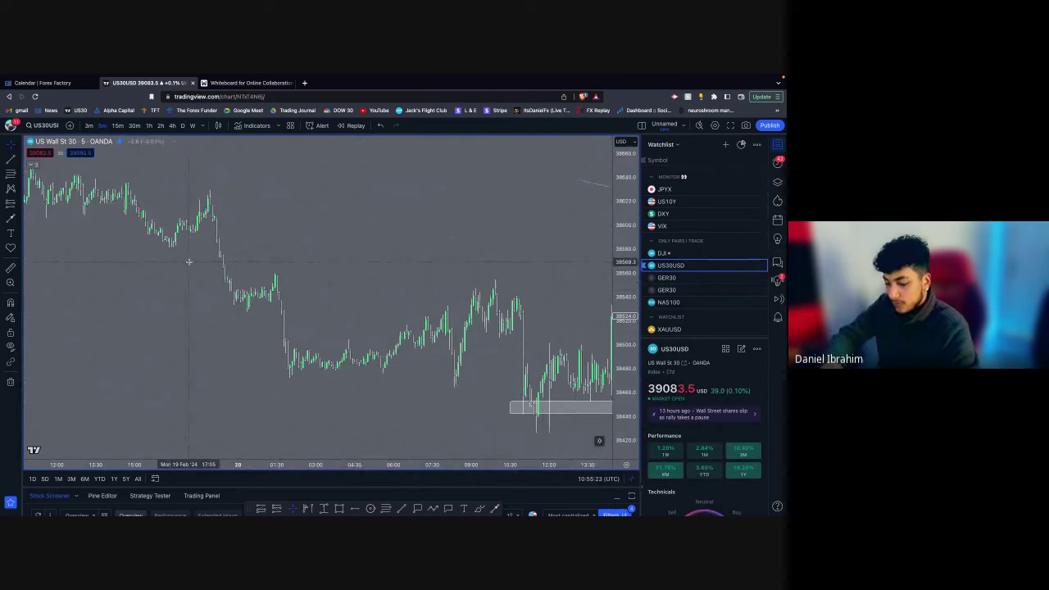
Step: Load the BLACKBULL US30 chart and examine its 5-minute price action back to about 6 February
{"action": "type", "text": "us30"}
{"action": "key", "text": "Escape"}
{"action": "scroll", "coordinate": [189, 262], "scroll_direction": "down", "scroll_amount": 10}
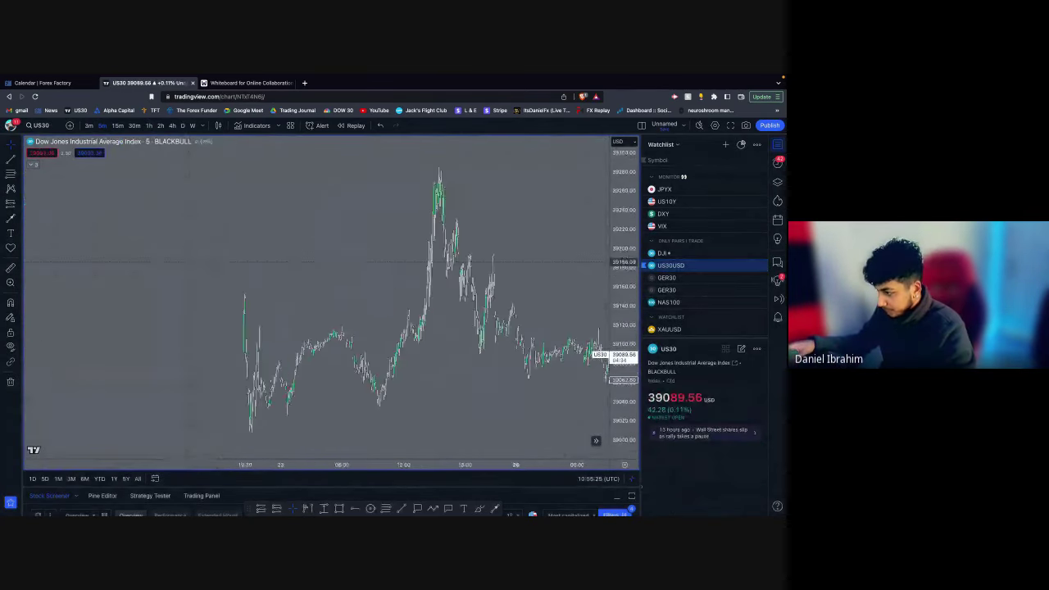
{"action": "left_click_drag", "start_coordinate": [189, 261], "coordinate": [490, 261]}
{"action": "scroll", "coordinate": [299, 337], "scroll_direction": "left", "scroll_amount": 20}
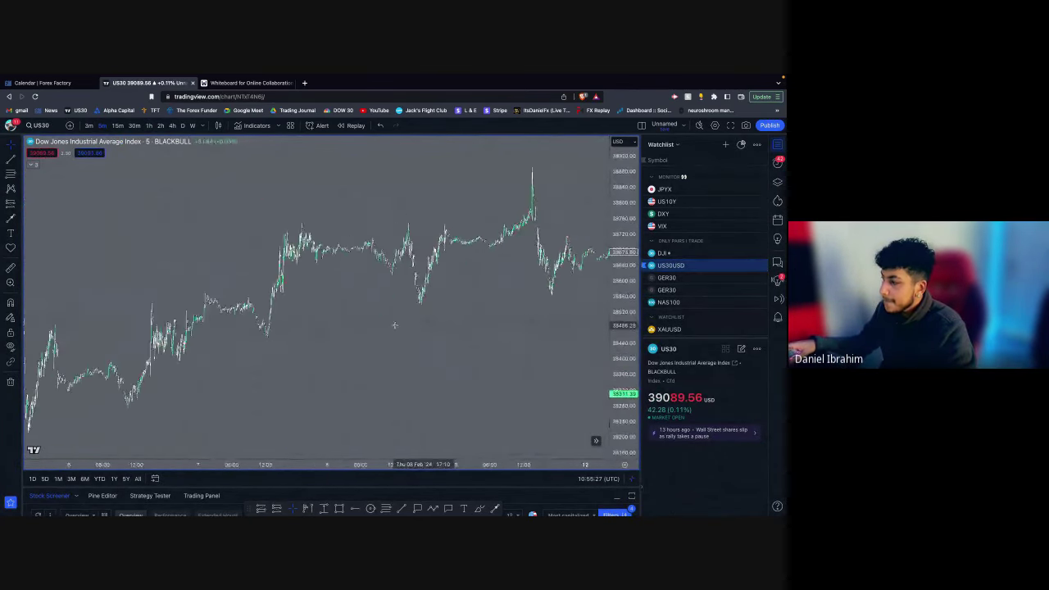
Step: Examine the US30 sell-off of 9 February and its low around 17:00 on the 5-minute chart
{"action": "scroll", "coordinate": [287, 338], "scroll_direction": "up", "scroll_amount": 4}
{"action": "left_click_drag", "start_coordinate": [242, 340], "coordinate": [587, 349]}
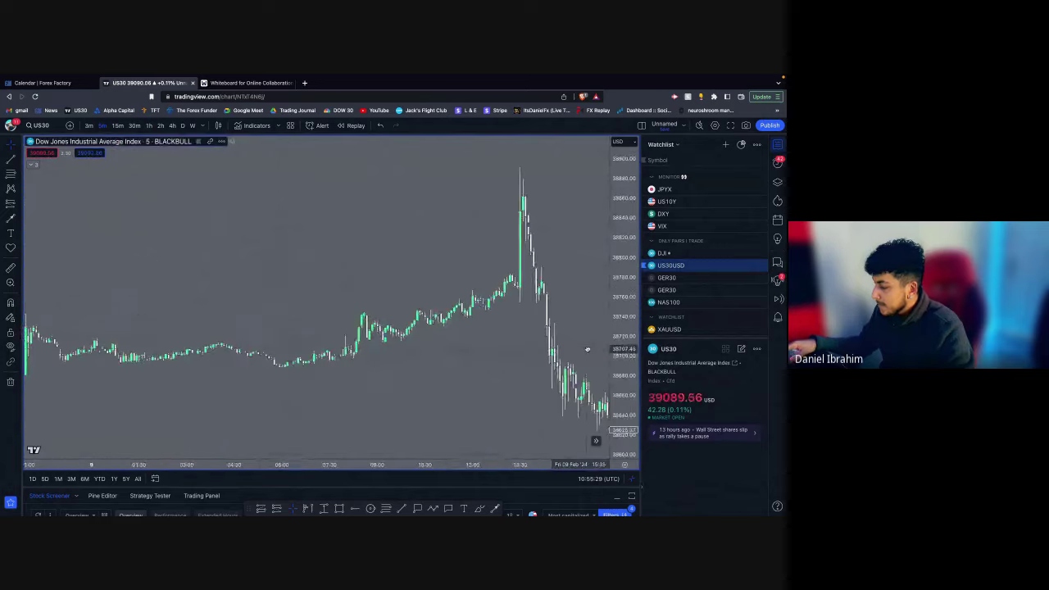
{"action": "scroll", "coordinate": [552, 366], "scroll_direction": "up", "scroll_amount": 4}
{"action": "left_click_drag", "start_coordinate": [480, 373], "coordinate": [298, 335]}
{"action": "scroll", "coordinate": [297, 335], "scroll_direction": "right", "scroll_amount": 3}
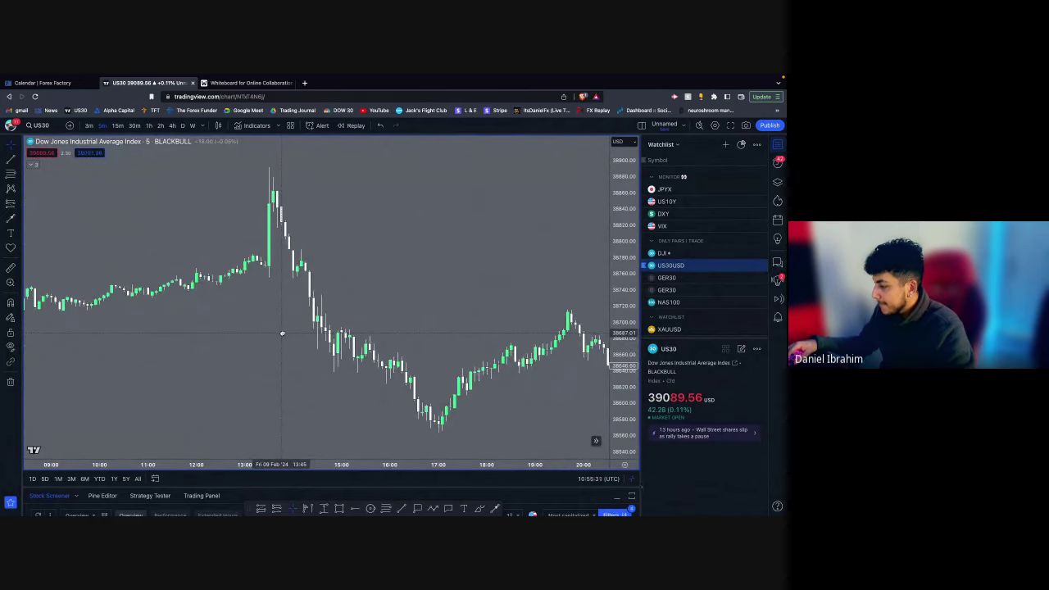
{"action": "scroll", "coordinate": [282, 334], "scroll_direction": "left", "scroll_amount": 3}
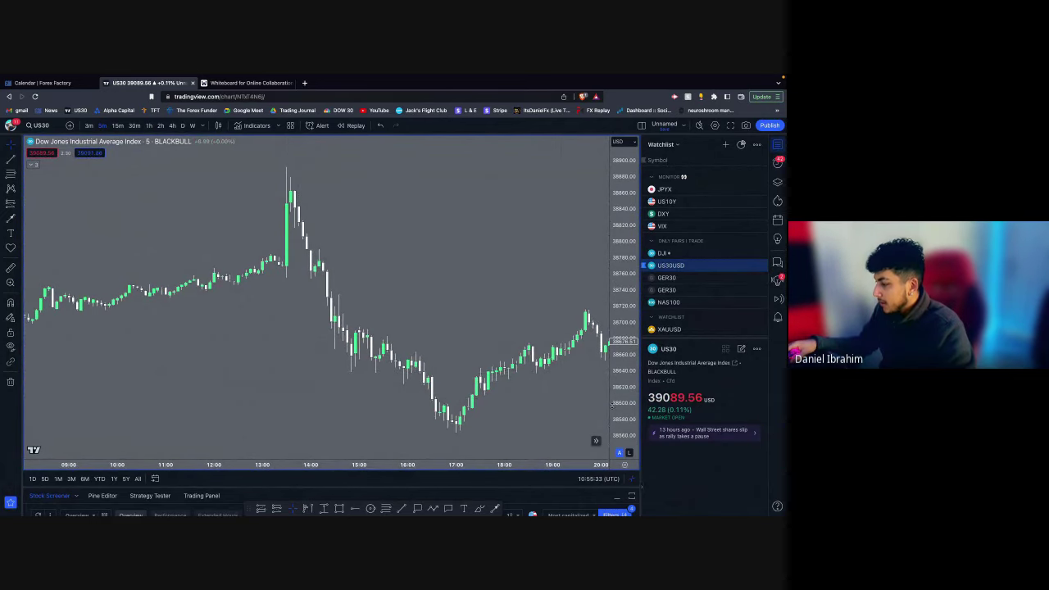
{"action": "left_click_drag", "start_coordinate": [615, 410], "coordinate": [616, 379]}
{"action": "left_click_drag", "start_coordinate": [541, 395], "coordinate": [508, 297]}
{"action": "scroll", "coordinate": [508, 298], "scroll_direction": "up", "scroll_amount": 1}
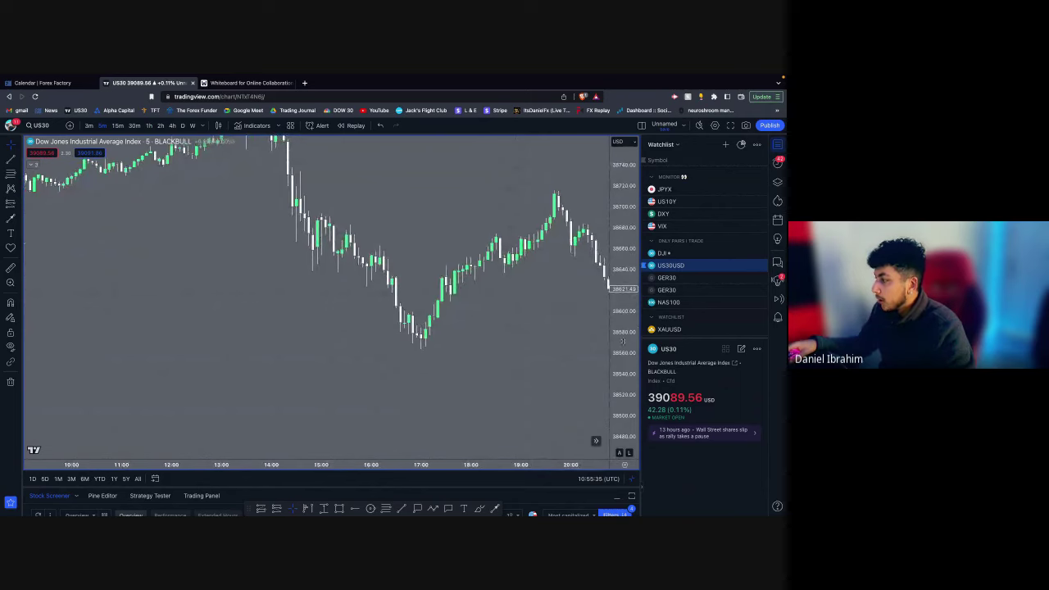
{"action": "scroll", "coordinate": [479, 349], "scroll_direction": "up", "scroll_amount": 4}
{"action": "scroll", "coordinate": [593, 377], "scroll_direction": "down", "scroll_amount": 2}
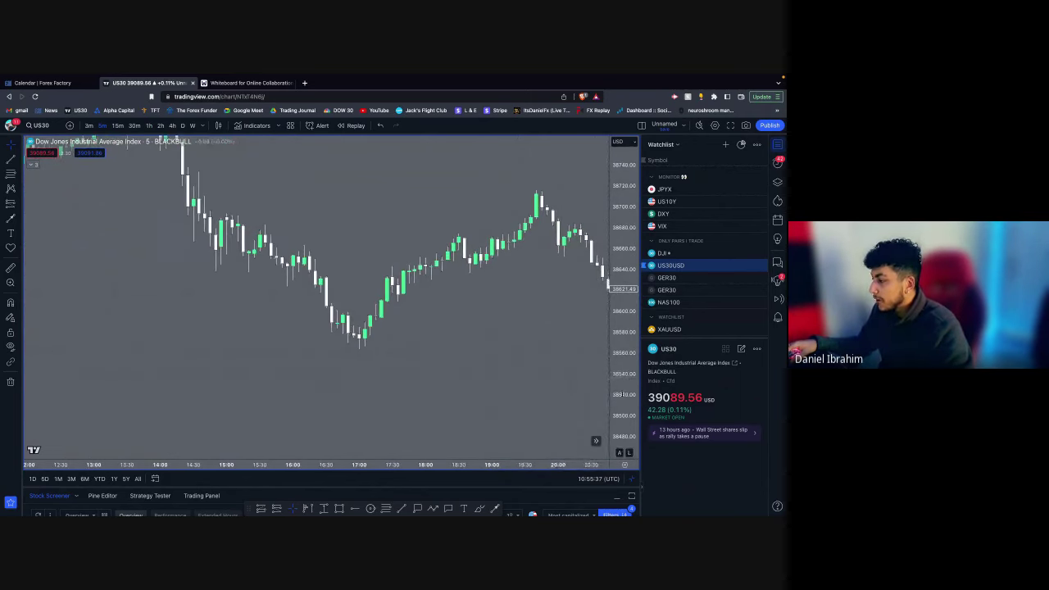
{"action": "left_click_drag", "start_coordinate": [621, 385], "coordinate": [621, 354]}
{"action": "left_click_drag", "start_coordinate": [516, 352], "coordinate": [562, 326]}
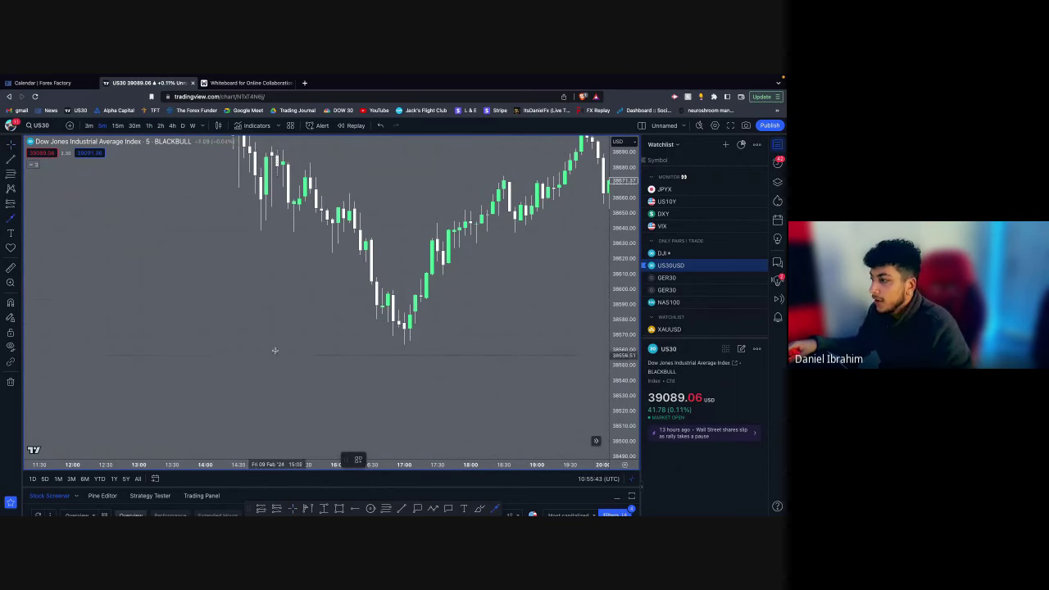
{"action": "left_click", "coordinate": [139, 299]}
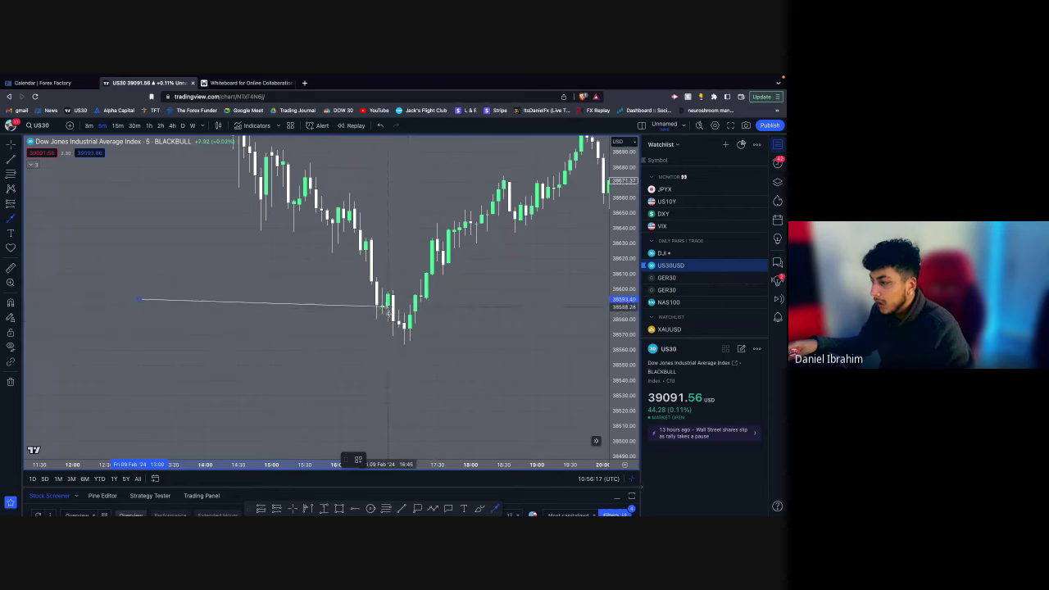
{"action": "left_click_drag", "start_coordinate": [393, 314], "coordinate": [392, 329]}
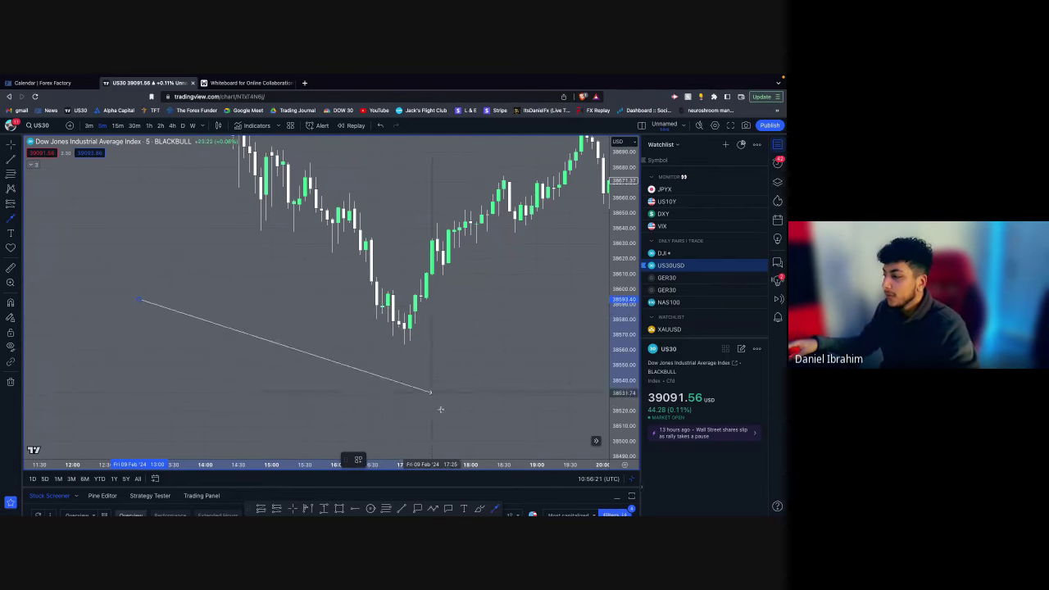
{"action": "key", "text": "Escape"}
Step: Trace the swings through the 9 February low with a zigzag path, ending on the rally at about 17:20
{"action": "scroll", "coordinate": [424, 416], "scroll_direction": "up", "scroll_amount": 1}
{"action": "left_click_drag", "start_coordinate": [469, 463], "coordinate": [451, 461]}
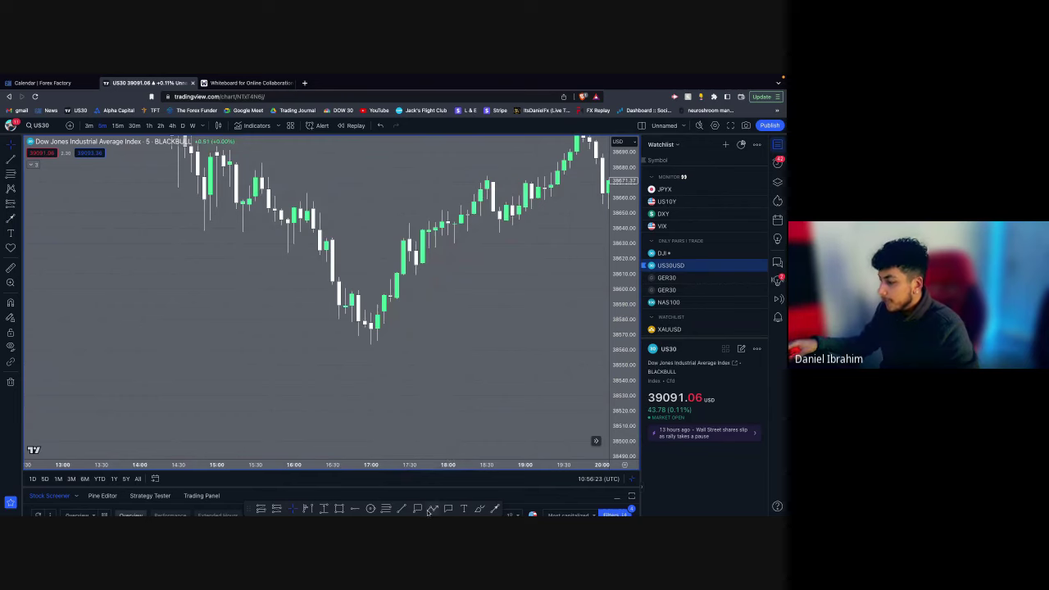
{"action": "left_click", "coordinate": [432, 510]}
{"action": "left_click", "coordinate": [339, 312]}
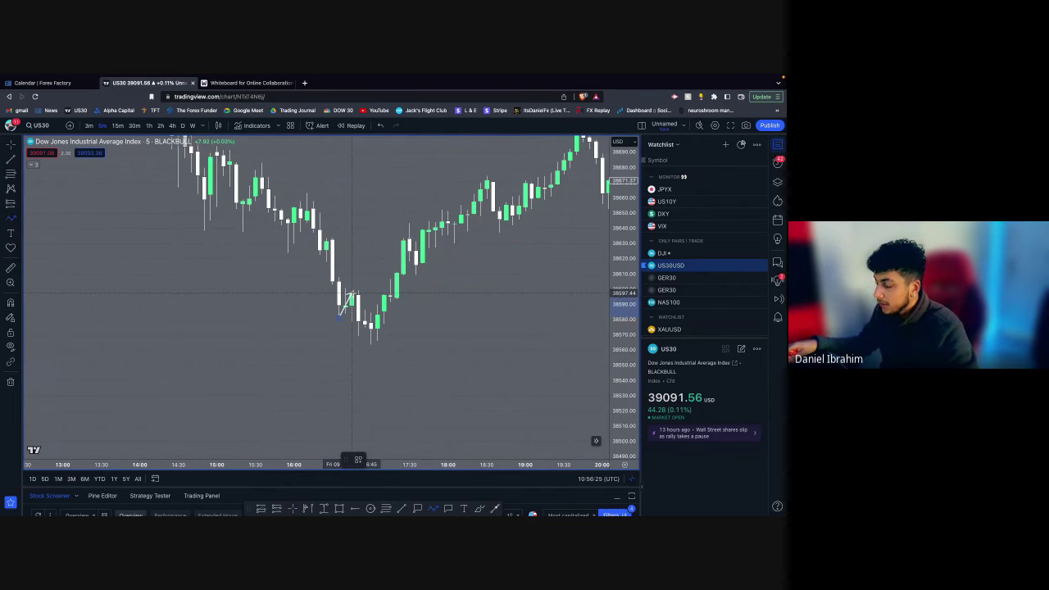
{"action": "left_click", "coordinate": [353, 294]}
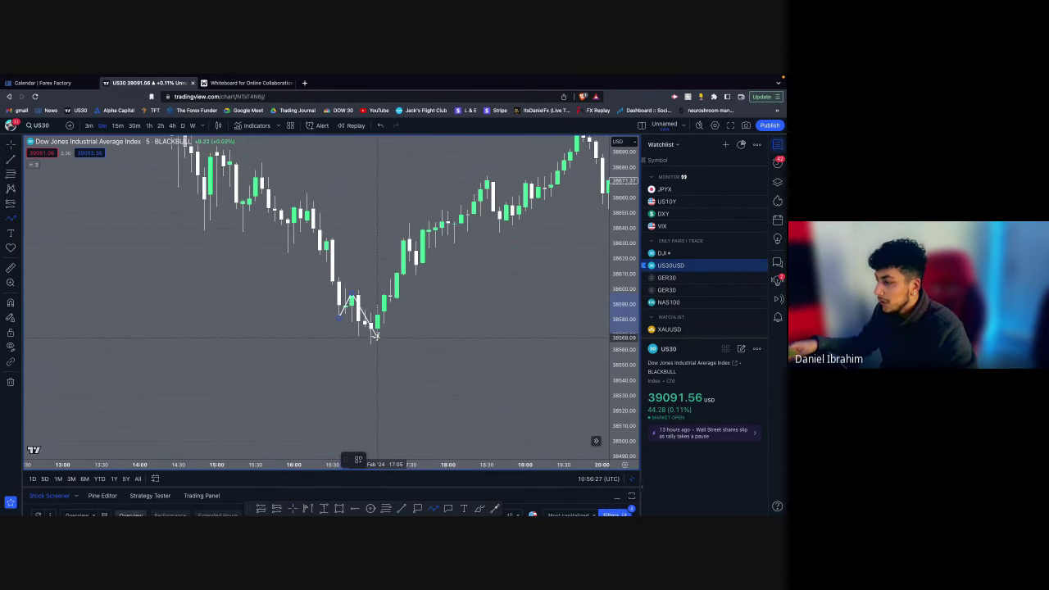
{"action": "left_click", "coordinate": [375, 330]}
{"action": "left_click", "coordinate": [384, 293]}
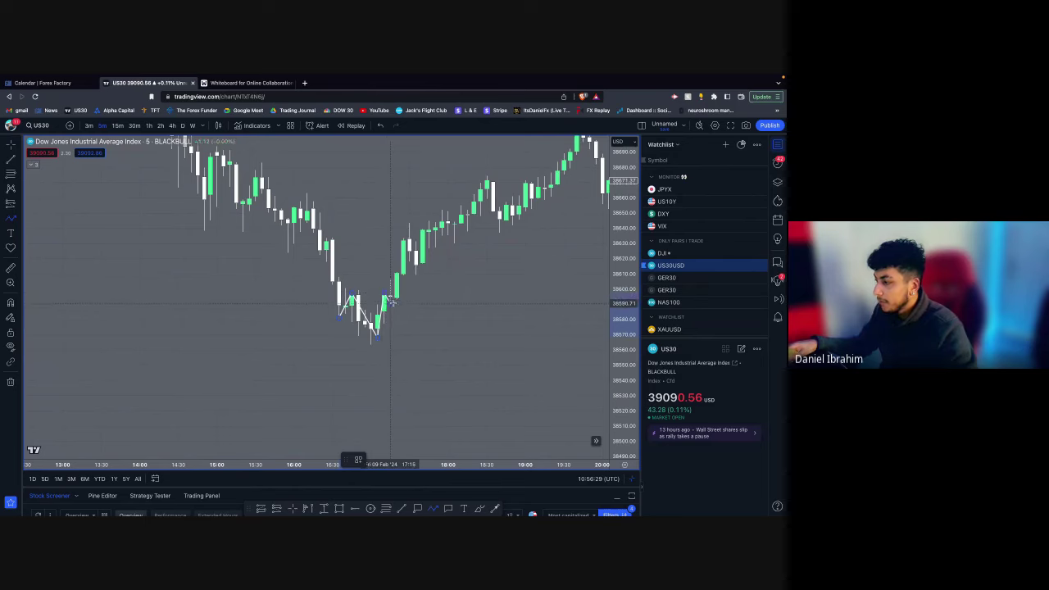
{"action": "left_click", "coordinate": [390, 302]}
{"action": "double_click", "coordinate": [397, 273]}
{"action": "left_click", "coordinate": [447, 316]}
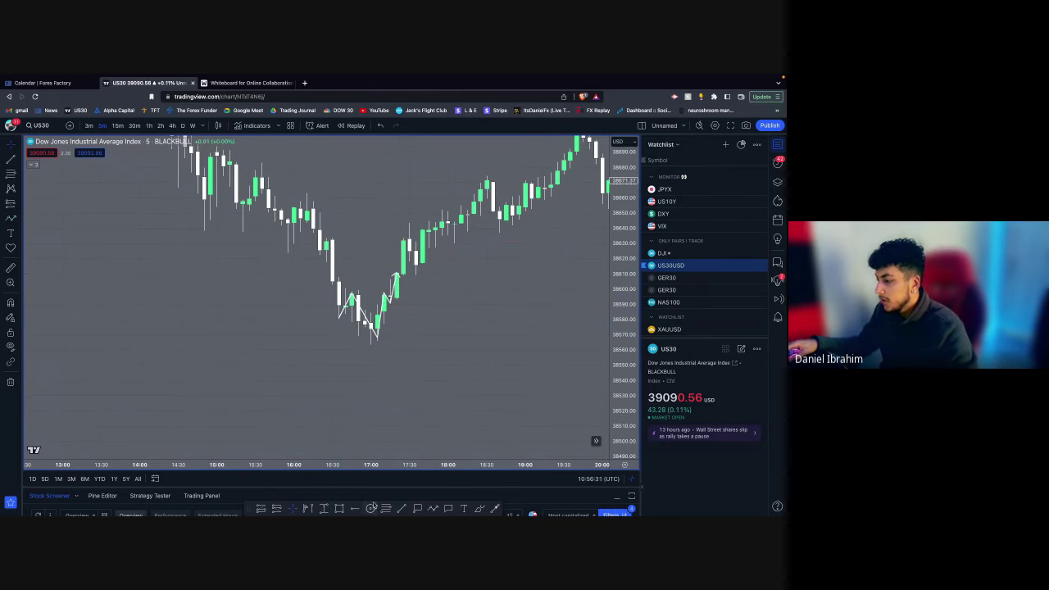
Step: Draw a short horizontal trend line at about 38,611 across the zigzag's final high and shift it slightly earlier
{"action": "left_click", "coordinate": [371, 271]}
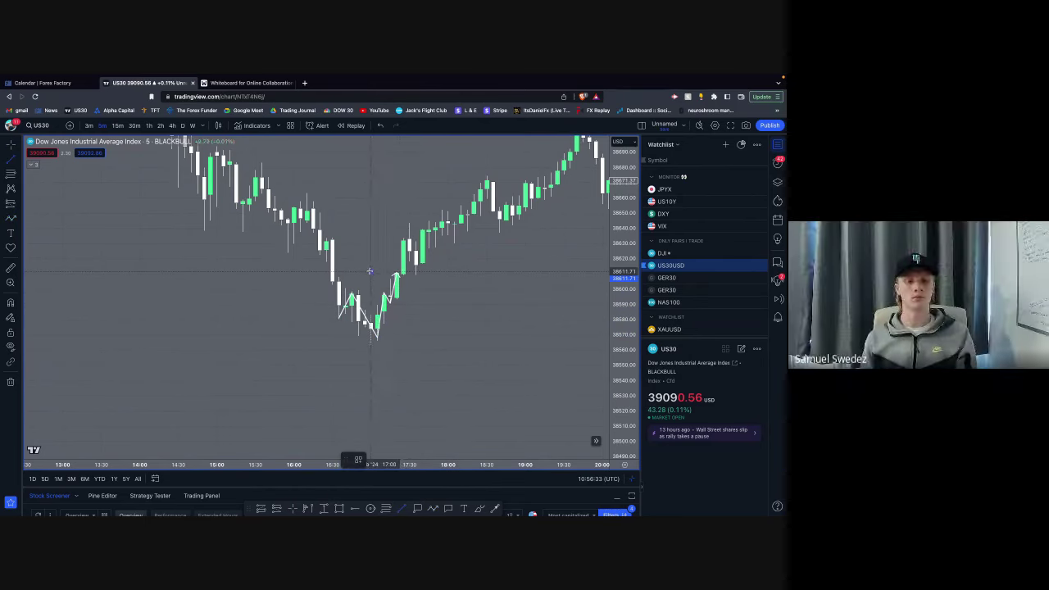
{"action": "left_click", "coordinate": [423, 271]}
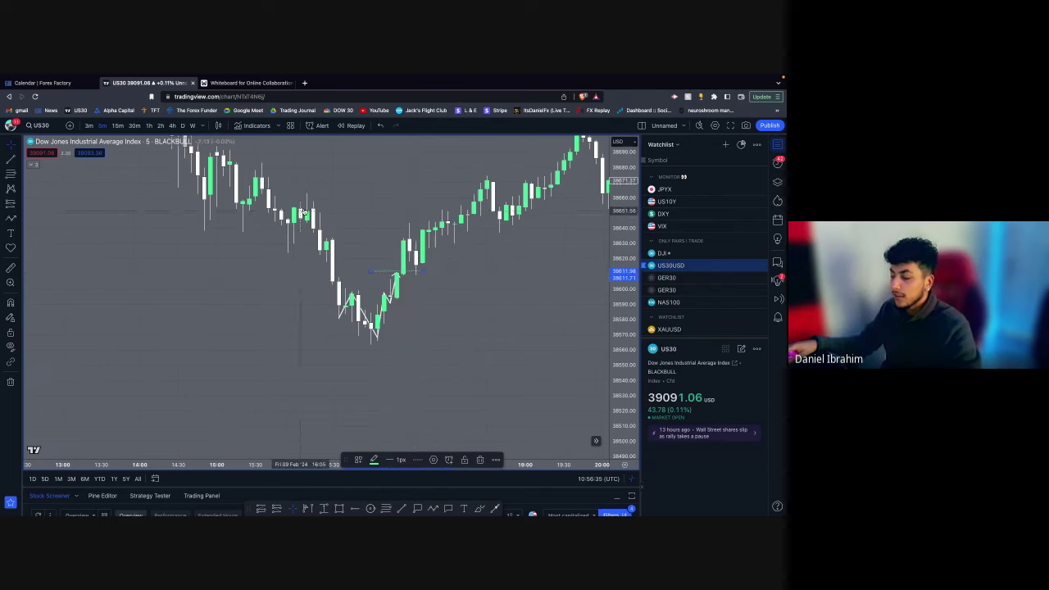
{"action": "left_click_drag", "start_coordinate": [384, 274], "coordinate": [375, 274]}
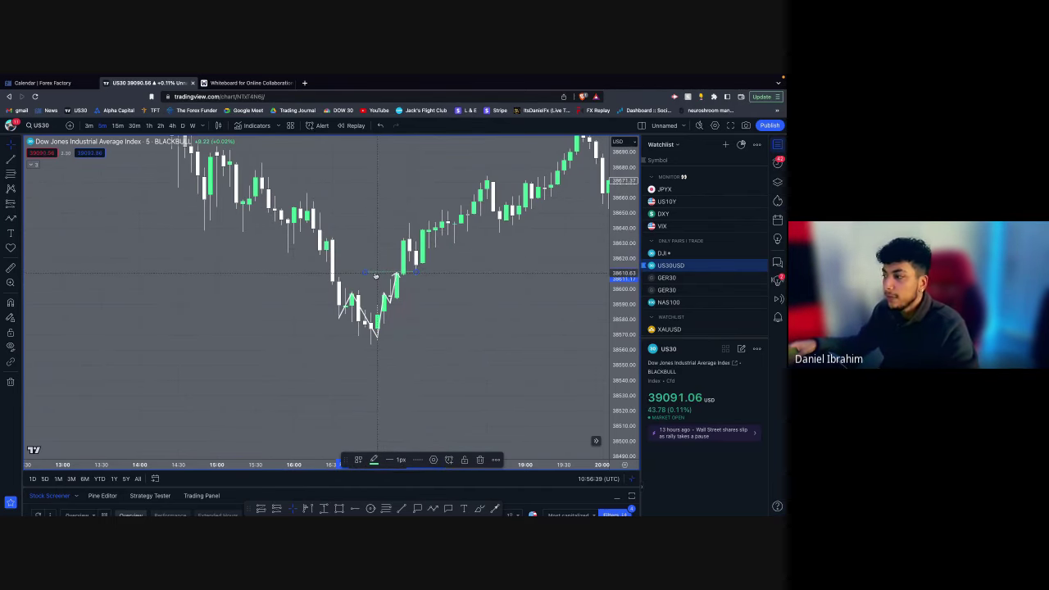
Step: Select the zigzag path and the short trend line together and delete them
{"action": "left_click", "coordinate": [278, 286]}
{"action": "left_click_drag", "start_coordinate": [248, 246], "coordinate": [506, 398]}
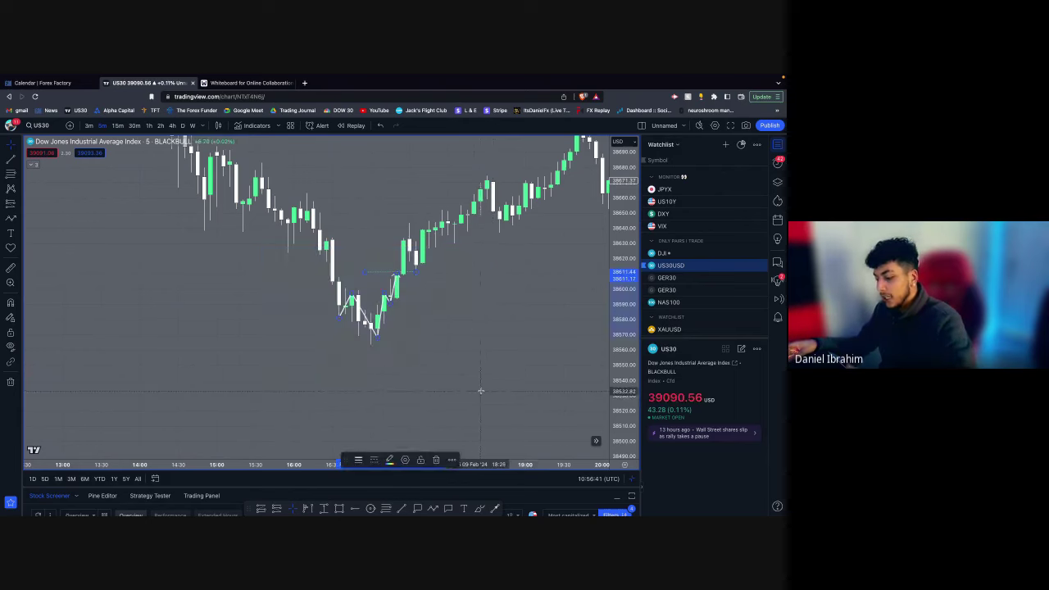
{"action": "key", "text": "BackSpace"}
Step: Examine the earlier US30 5-minute price action from 9 February back to 1 February
{"action": "scroll", "coordinate": [409, 399], "scroll_direction": "down", "scroll_amount": 3}
{"action": "left_click_drag", "start_coordinate": [306, 326], "coordinate": [353, 405]}
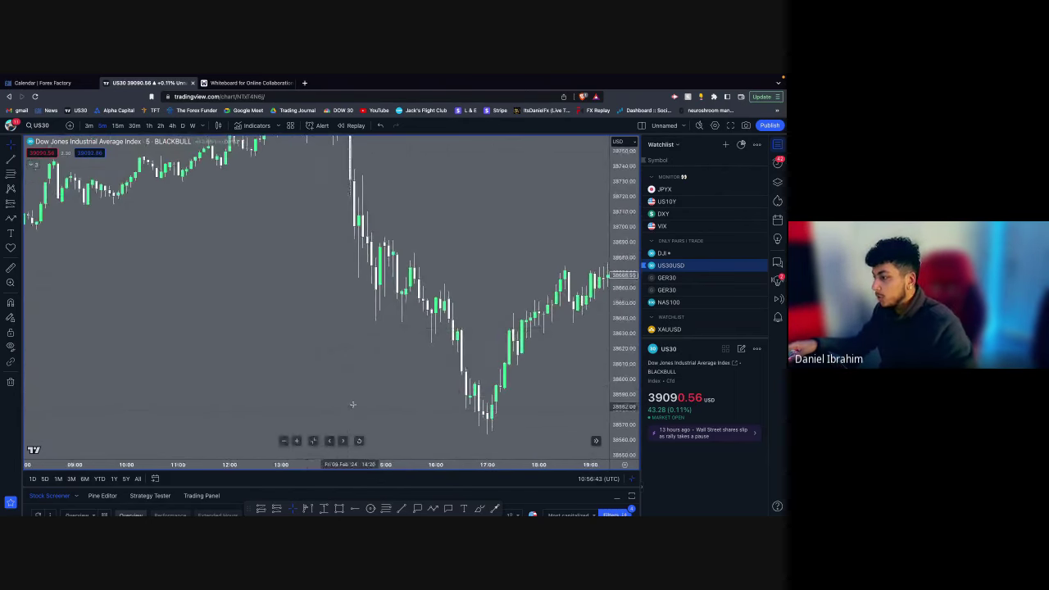
{"action": "double_click", "coordinate": [631, 309]}
{"action": "scroll", "coordinate": [320, 316], "scroll_direction": "down", "scroll_amount": 2}
{"action": "left_click_drag", "start_coordinate": [270, 321], "coordinate": [672, 307]}
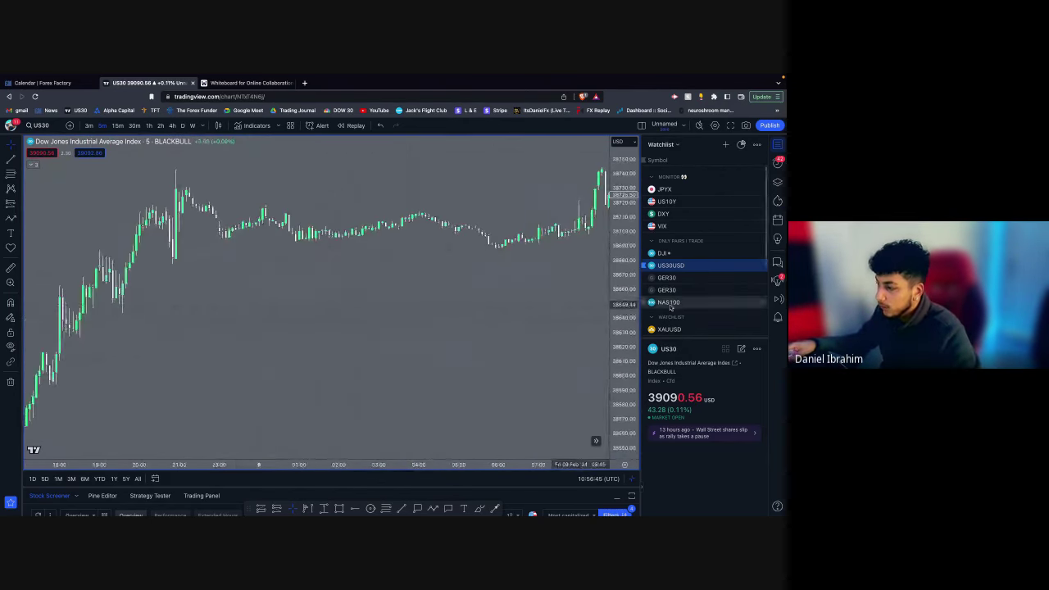
{"action": "scroll", "coordinate": [214, 338], "scroll_direction": "down", "scroll_amount": 5}
{"action": "scroll", "coordinate": [424, 372], "scroll_direction": "up", "scroll_amount": 5}
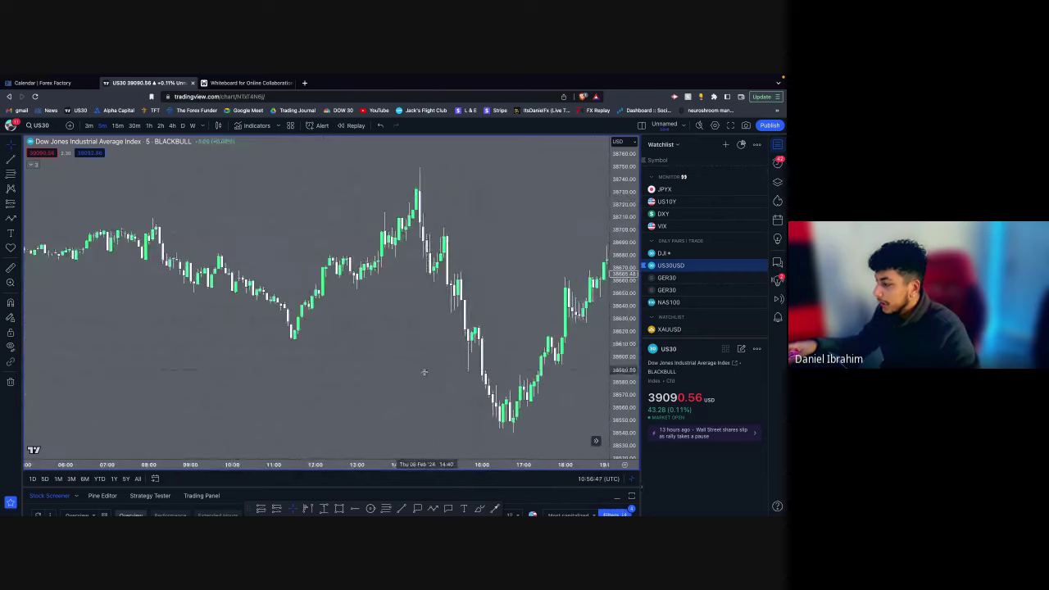
{"action": "left_click_drag", "start_coordinate": [247, 366], "coordinate": [536, 372]}
{"action": "scroll", "coordinate": [156, 372], "scroll_direction": "down", "scroll_amount": 4}
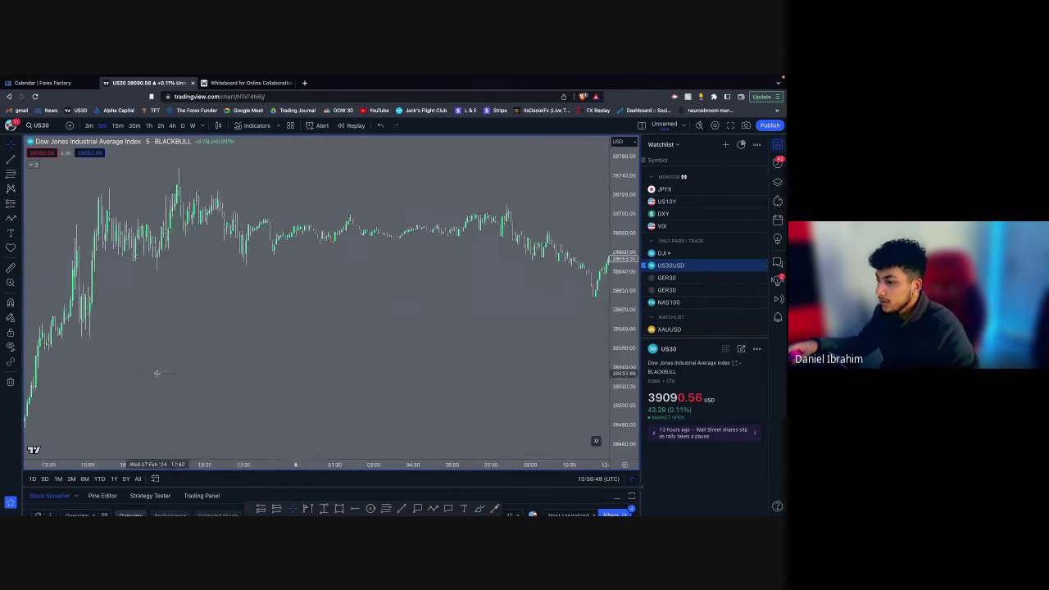
{"action": "left_click_drag", "start_coordinate": [157, 373], "coordinate": [465, 398]}
{"action": "scroll", "coordinate": [243, 386], "scroll_direction": "left", "scroll_amount": 10}
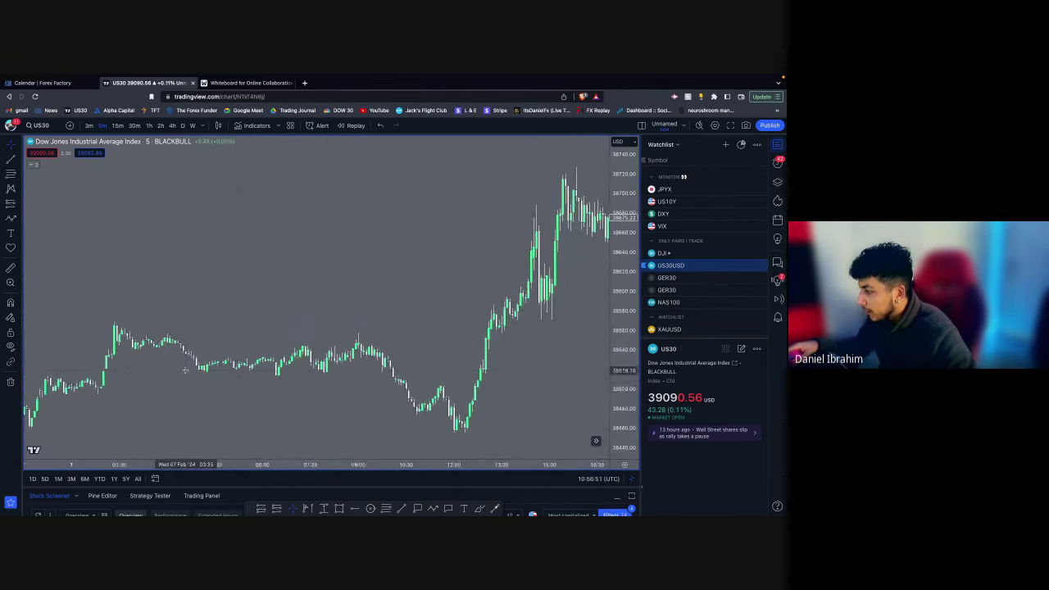
{"action": "scroll", "coordinate": [120, 336], "scroll_direction": "left", "scroll_amount": 15}
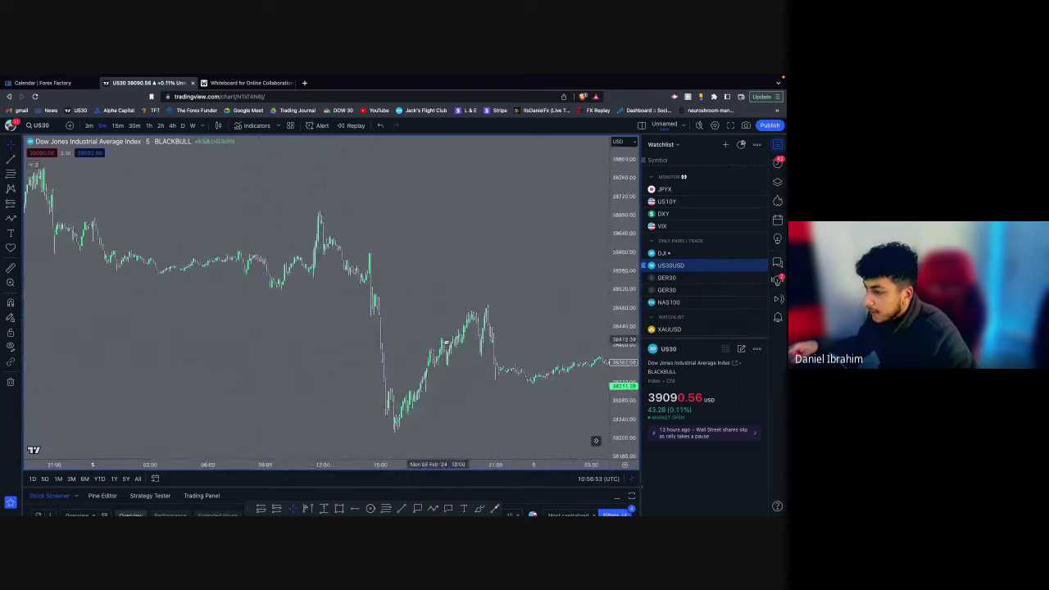
{"action": "left_click_drag", "start_coordinate": [373, 308], "coordinate": [448, 322]}
{"action": "scroll", "coordinate": [447, 321], "scroll_direction": "up", "scroll_amount": 8}
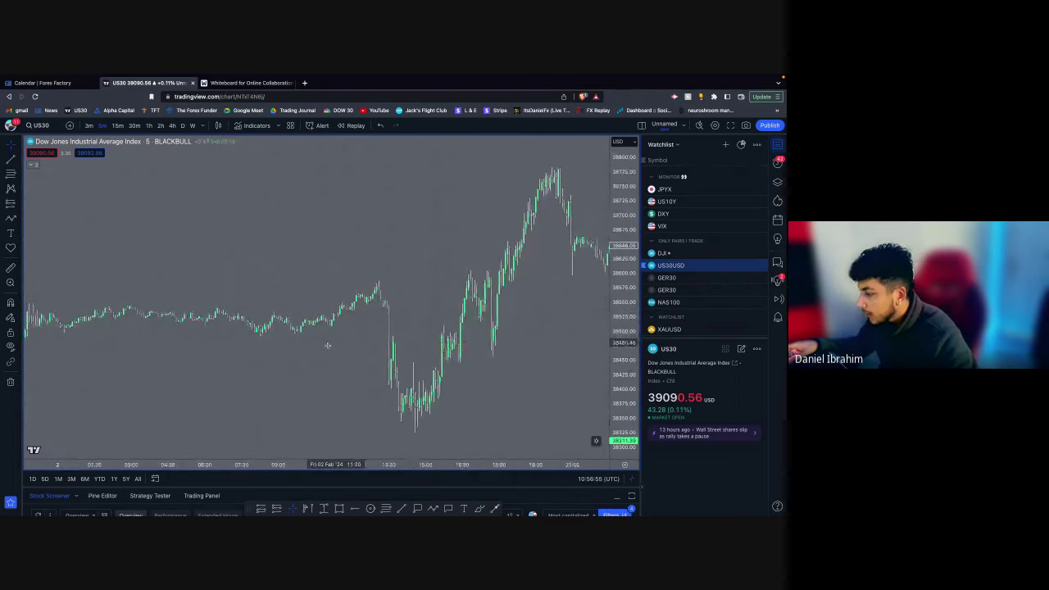
{"action": "scroll", "coordinate": [206, 346], "scroll_direction": "left", "scroll_amount": 10}
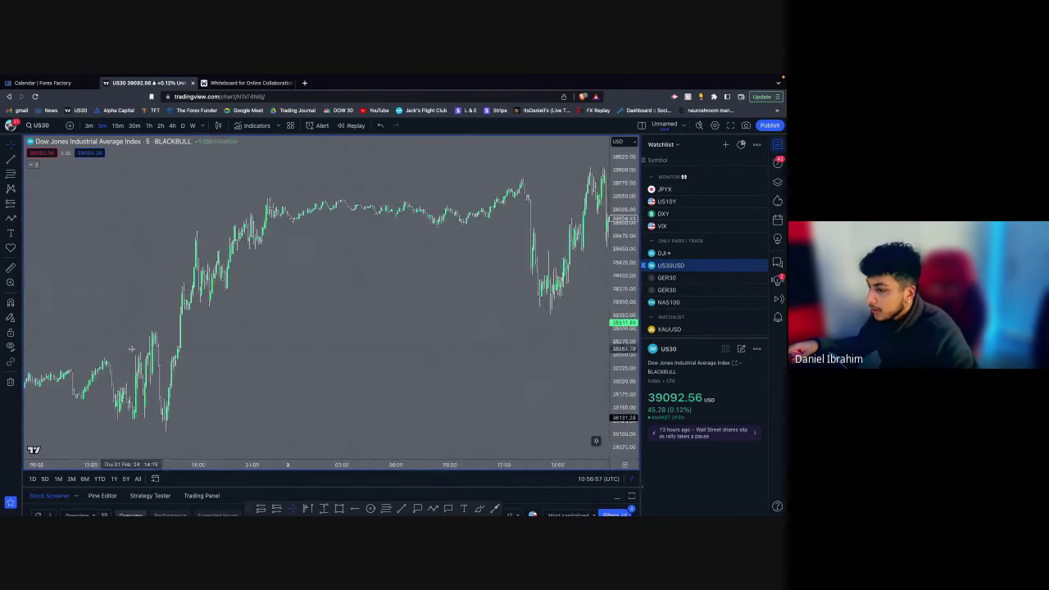
Step: Examine the US30 five-minute price history from 1 February back to 24 January 2024
{"action": "scroll", "coordinate": [153, 357], "scroll_direction": "left", "scroll_amount": 15}
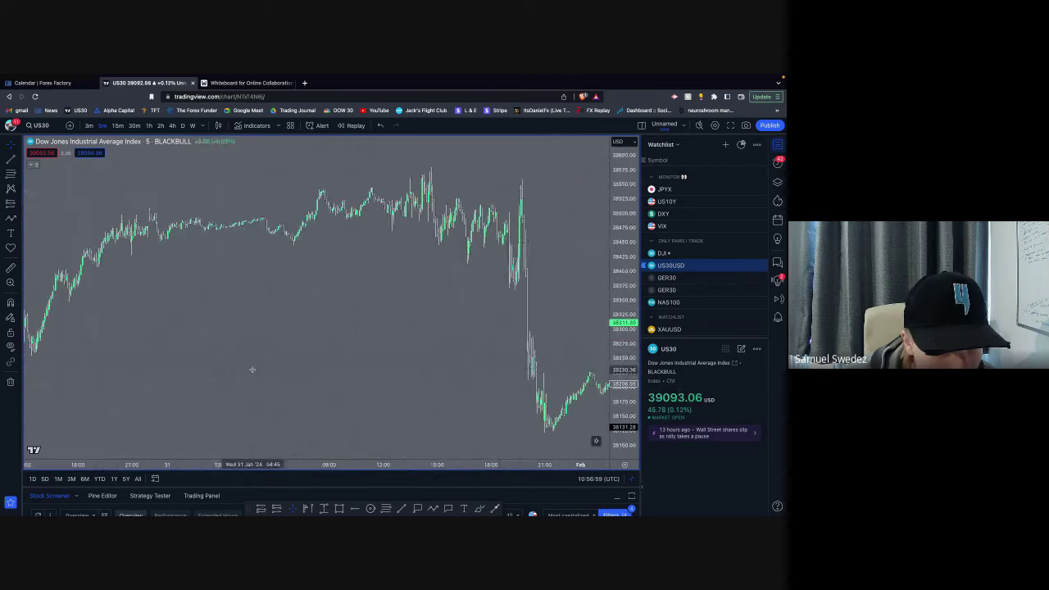
{"action": "scroll", "coordinate": [443, 297], "scroll_direction": "up", "scroll_amount": 5}
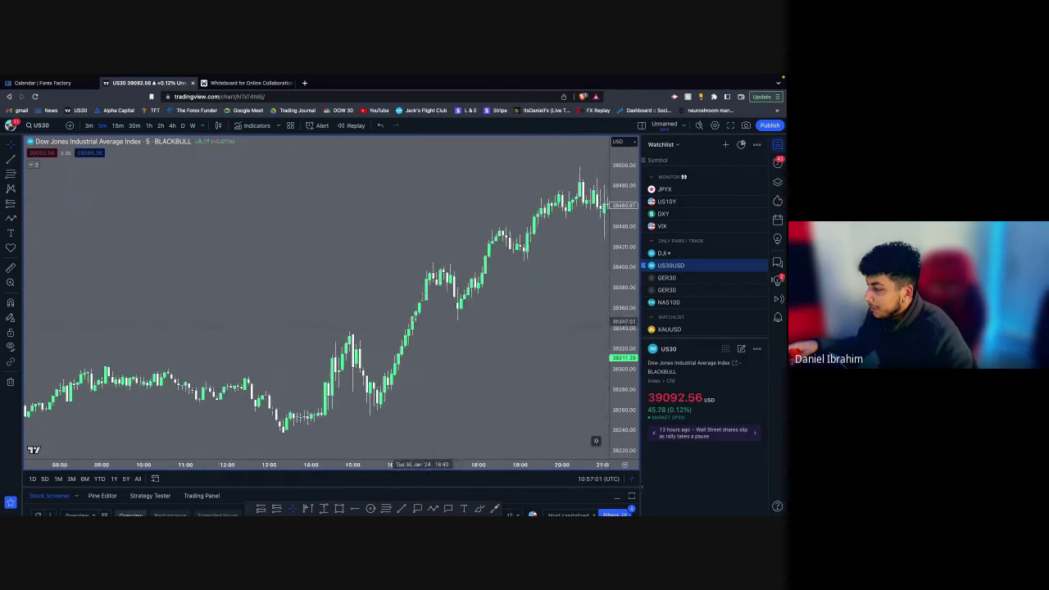
{"action": "scroll", "coordinate": [433, 300], "scroll_direction": "down", "scroll_amount": 5}
{"action": "left_click_drag", "start_coordinate": [195, 268], "coordinate": [445, 289]}
{"action": "scroll", "coordinate": [267, 293], "scroll_direction": "down", "scroll_amount": 5}
{"action": "scroll", "coordinate": [270, 297], "scroll_direction": "left", "scroll_amount": 10}
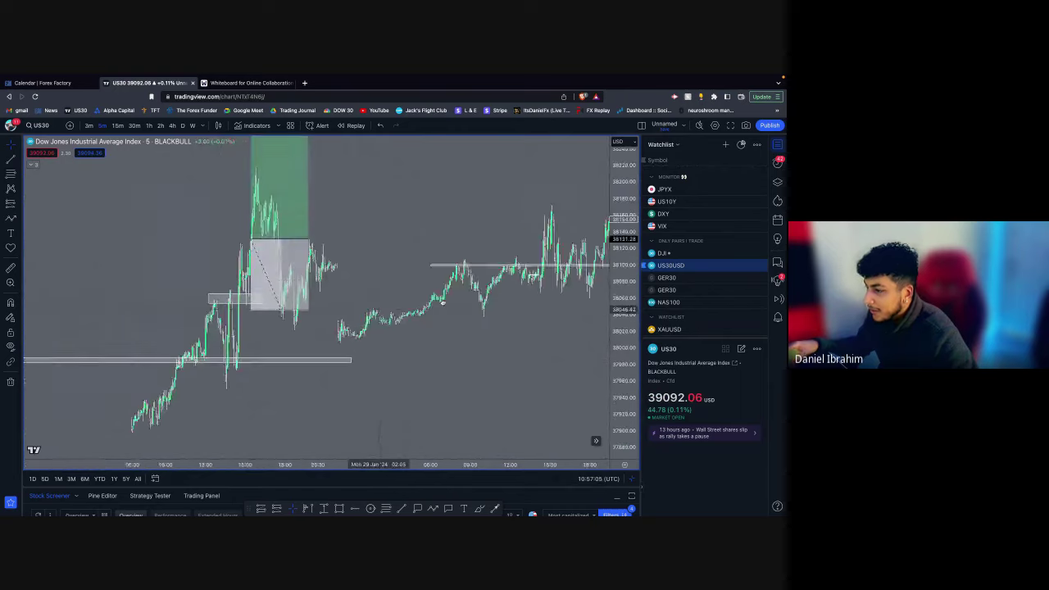
{"action": "scroll", "coordinate": [325, 298], "scroll_direction": "left", "scroll_amount": 15}
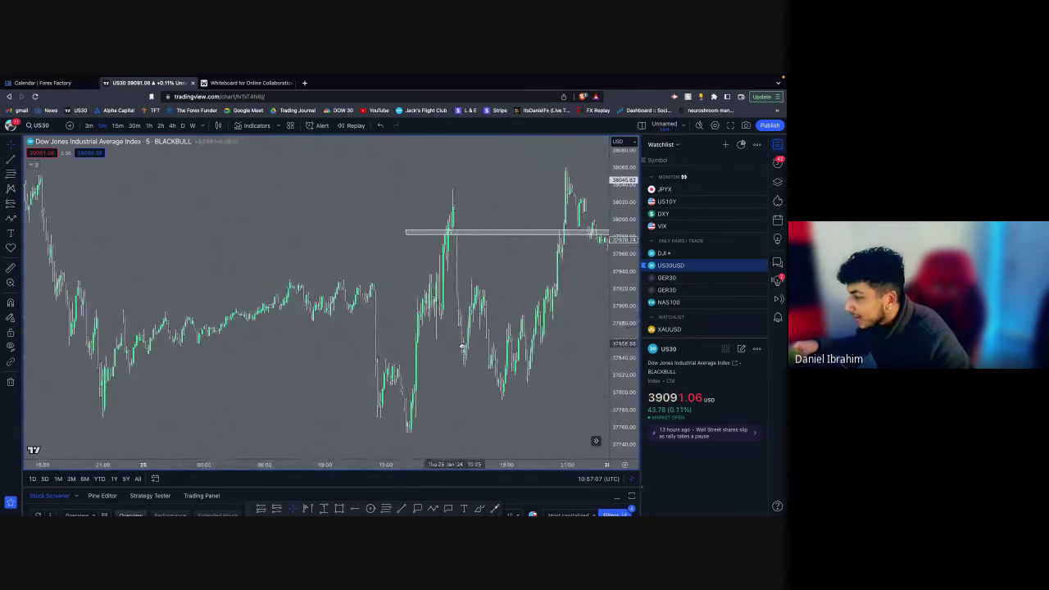
{"action": "scroll", "coordinate": [429, 291], "scroll_direction": "left", "scroll_amount": 15}
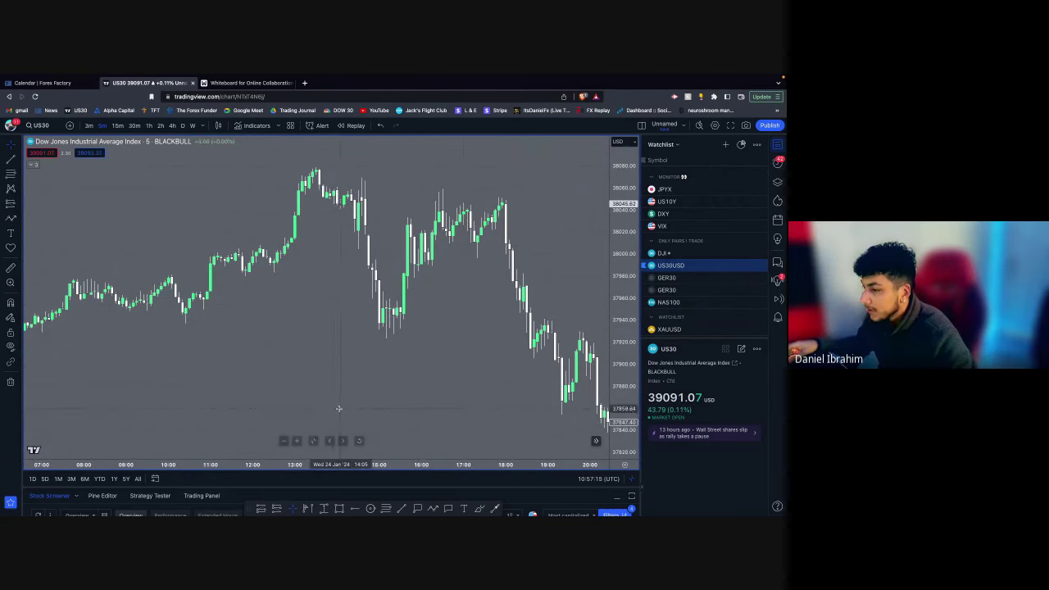
{"action": "left_click_drag", "start_coordinate": [417, 466], "coordinate": [440, 471]}
{"action": "key", "text": "alt+t"}
{"action": "left_click", "coordinate": [233, 343]}
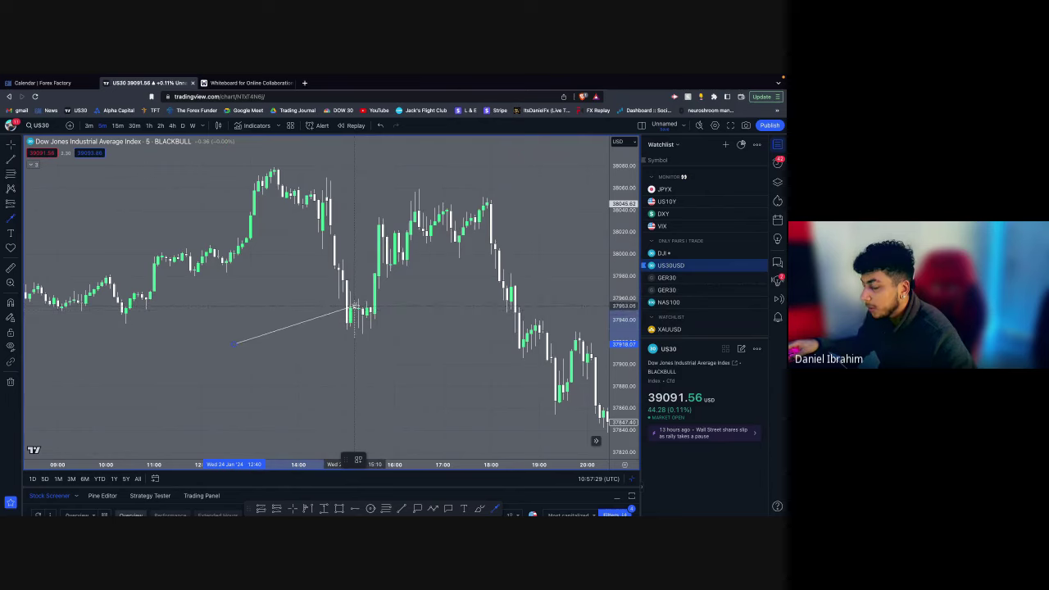
{"action": "key", "text": "Escape"}
{"action": "scroll", "coordinate": [268, 321], "scroll_direction": "down", "scroll_amount": 2}
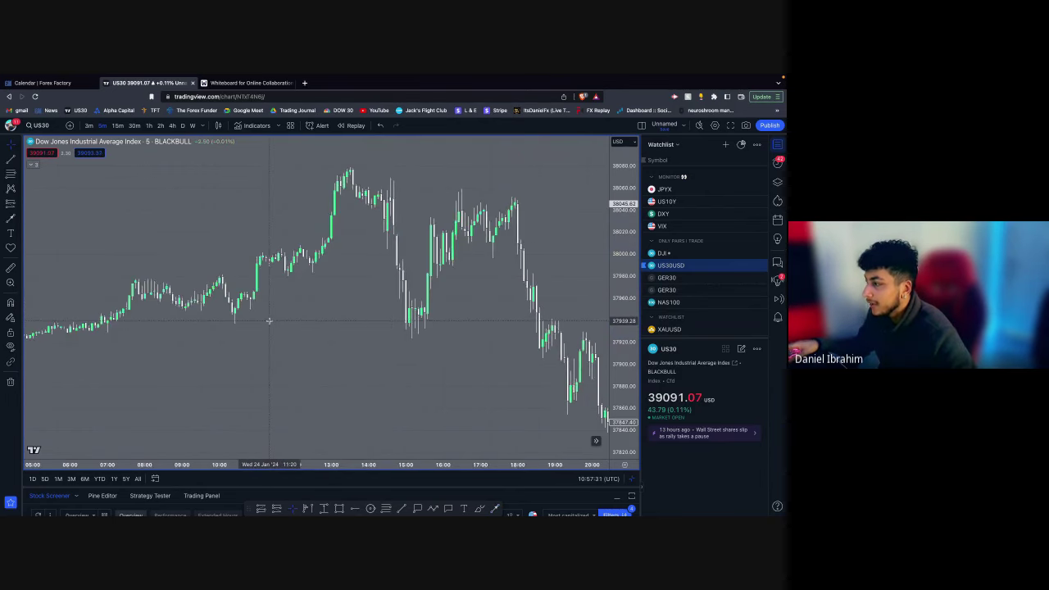
{"action": "scroll", "coordinate": [269, 322], "scroll_direction": "up", "scroll_amount": 2}
{"action": "left_click", "coordinate": [490, 510]}
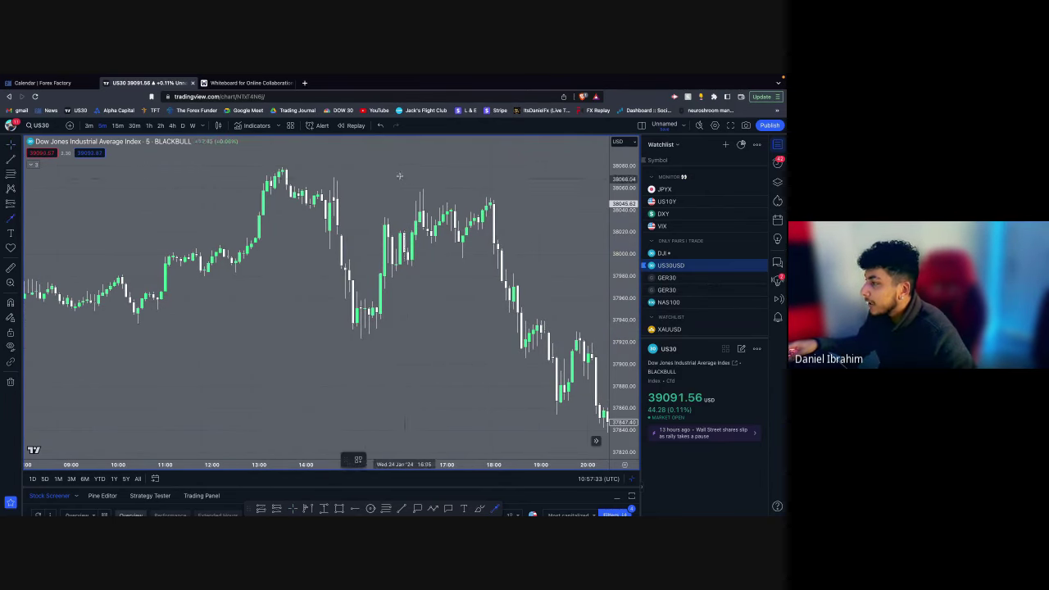
{"action": "left_click", "coordinate": [366, 156]}
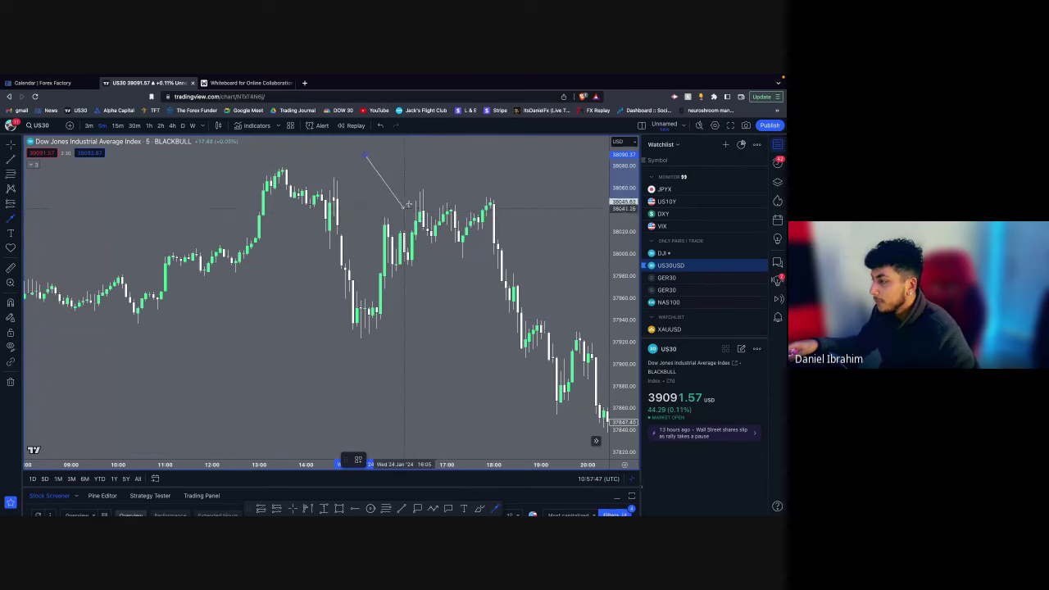
{"action": "key", "text": "Escape"}
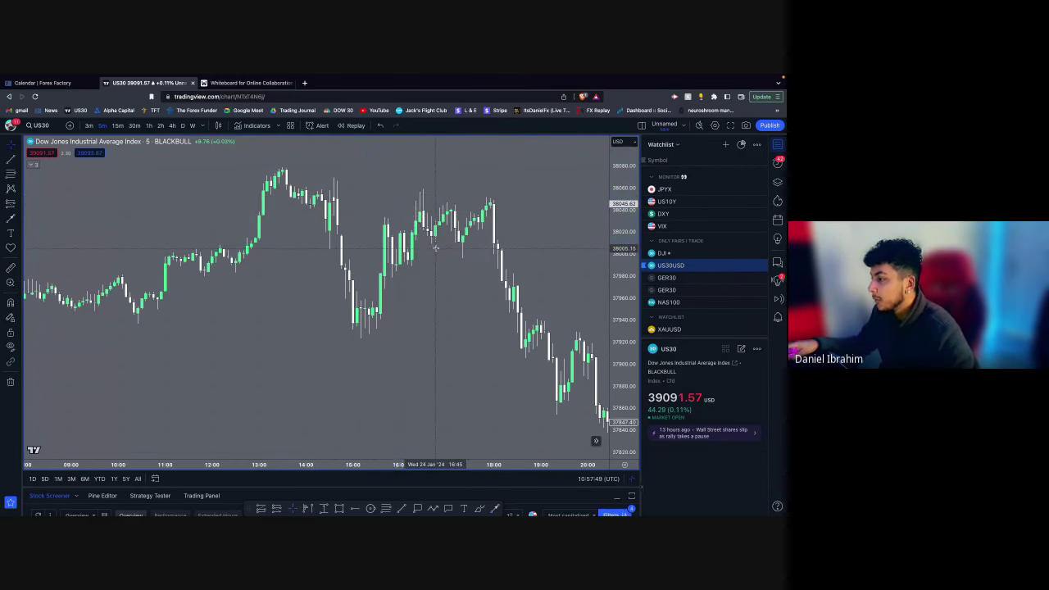
{"action": "scroll", "coordinate": [253, 321], "scroll_direction": "down", "scroll_amount": 5}
{"action": "left_click_drag", "start_coordinate": [82, 297], "coordinate": [524, 311]}
{"action": "scroll", "coordinate": [525, 311], "scroll_direction": "left", "scroll_amount": 5}
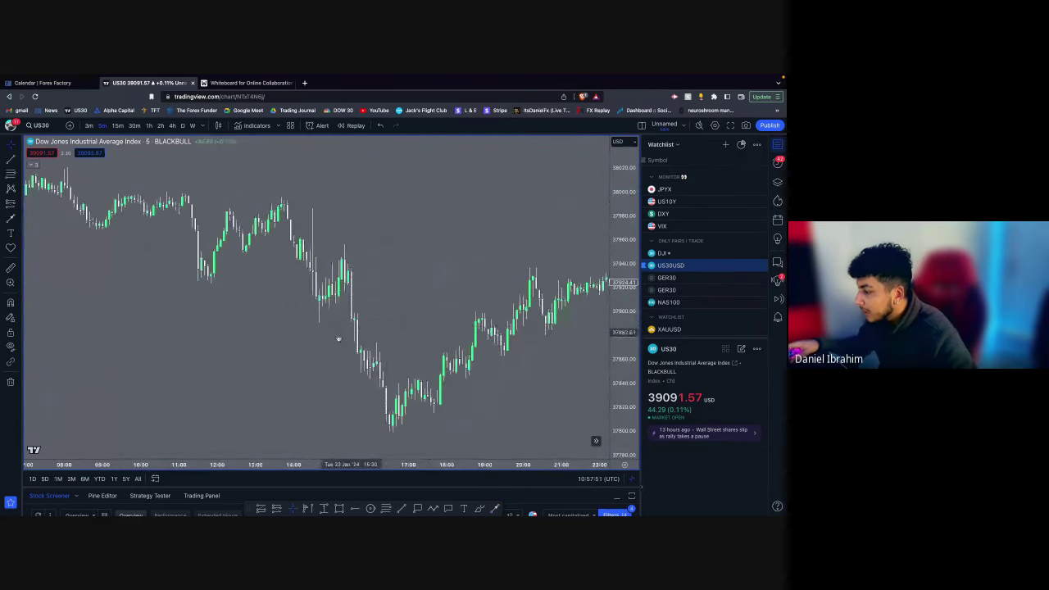
{"action": "scroll", "coordinate": [449, 497], "scroll_direction": "down", "scroll_amount": 2}
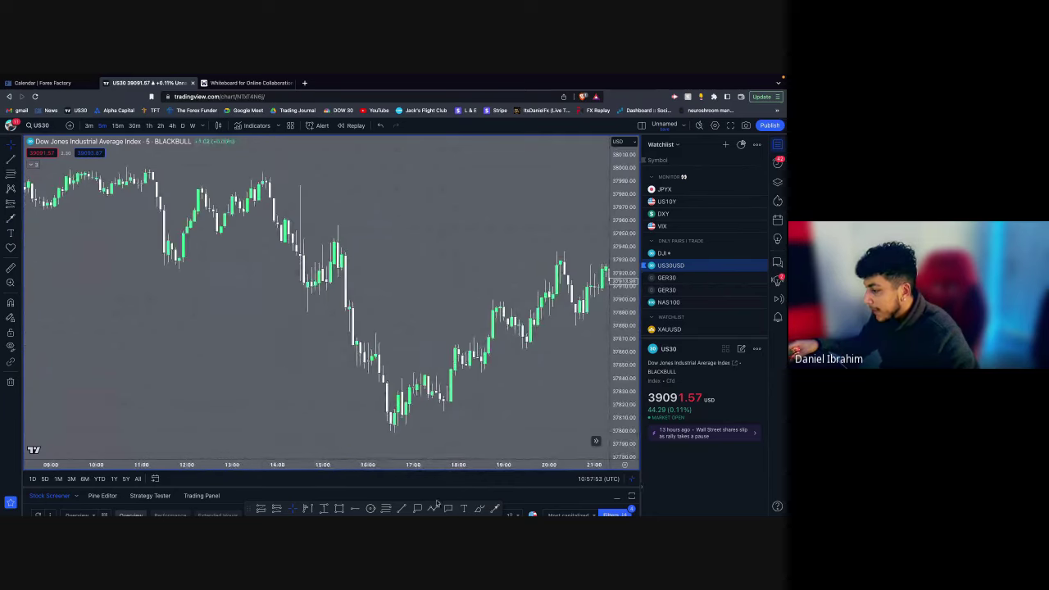
{"action": "left_click", "coordinate": [273, 406]}
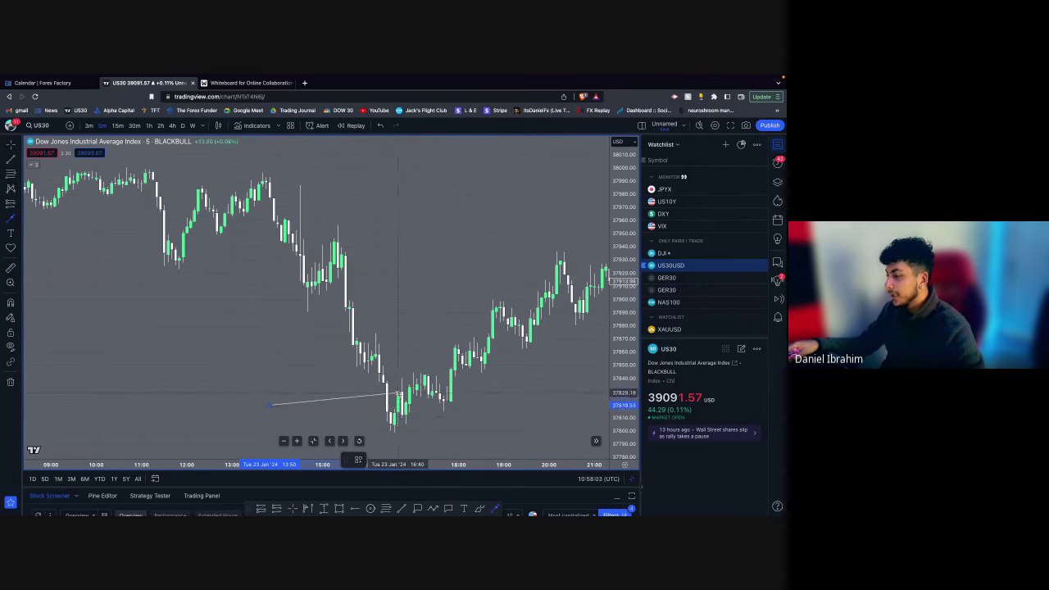
{"action": "key", "text": "Escape"}
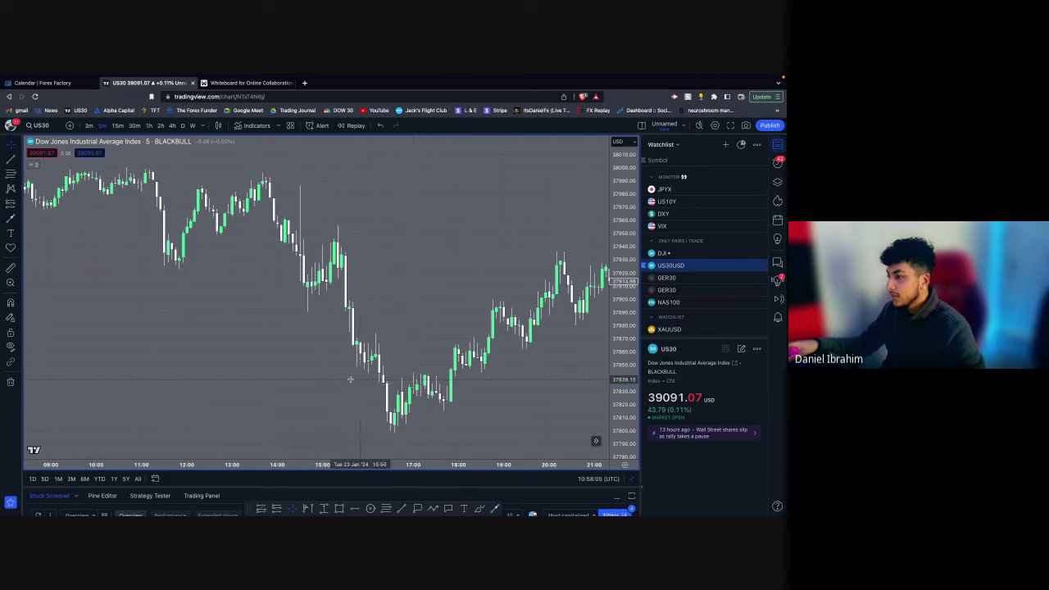
Step: Draw an arrow pointing at the falling candles just before the 09:00 low on 23 January 2024
{"action": "left_click_drag", "start_coordinate": [237, 347], "coordinate": [693, 330]}
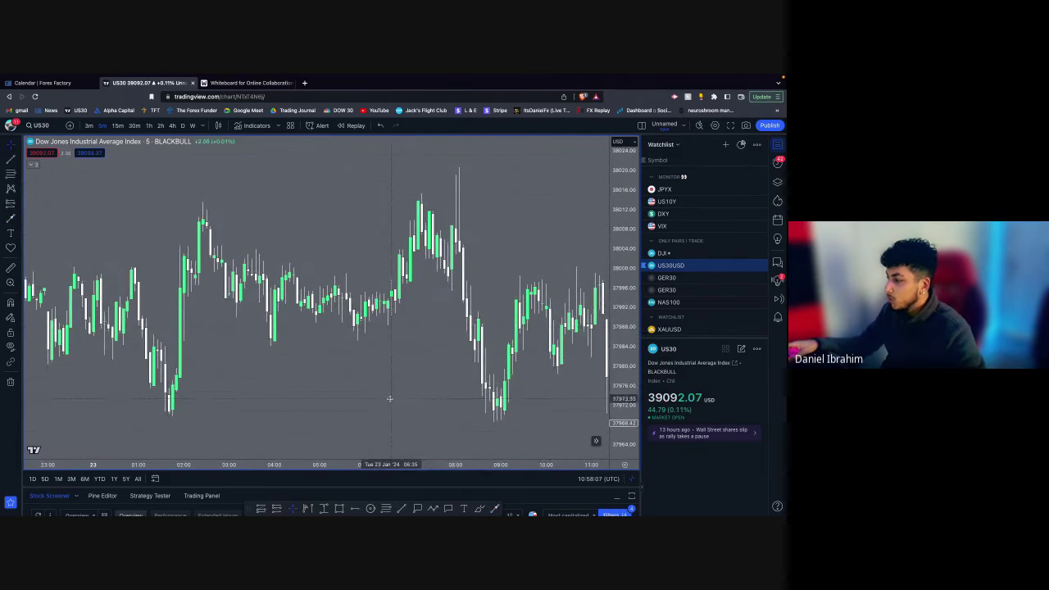
{"action": "scroll", "coordinate": [389, 399], "scroll_direction": "up", "scroll_amount": 2}
{"action": "left_click", "coordinate": [375, 403]}
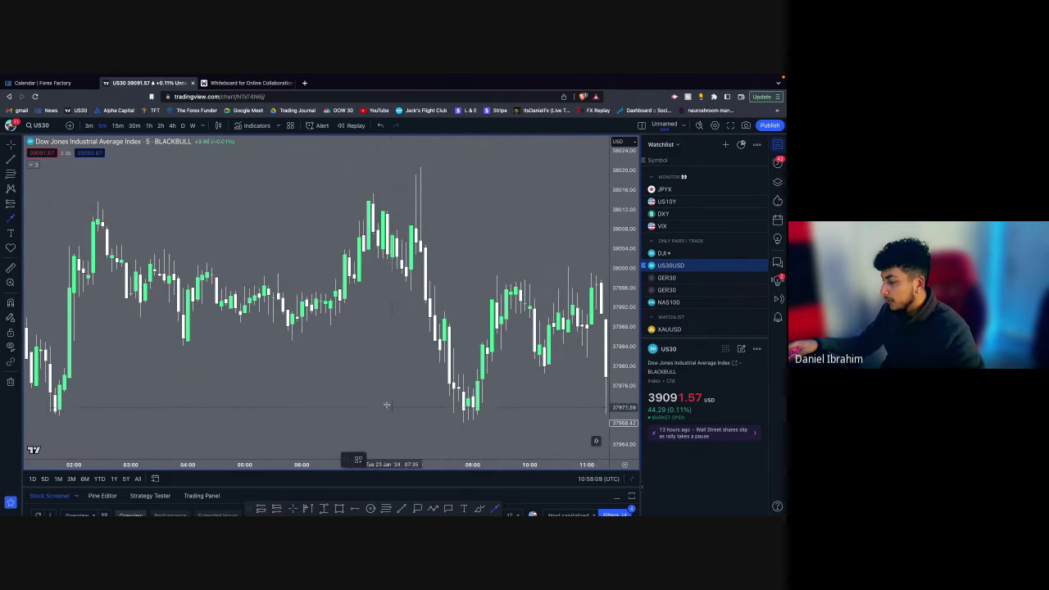
{"action": "left_click", "coordinate": [441, 383]}
{"action": "scroll", "coordinate": [246, 328], "scroll_direction": "right", "scroll_amount": 5}
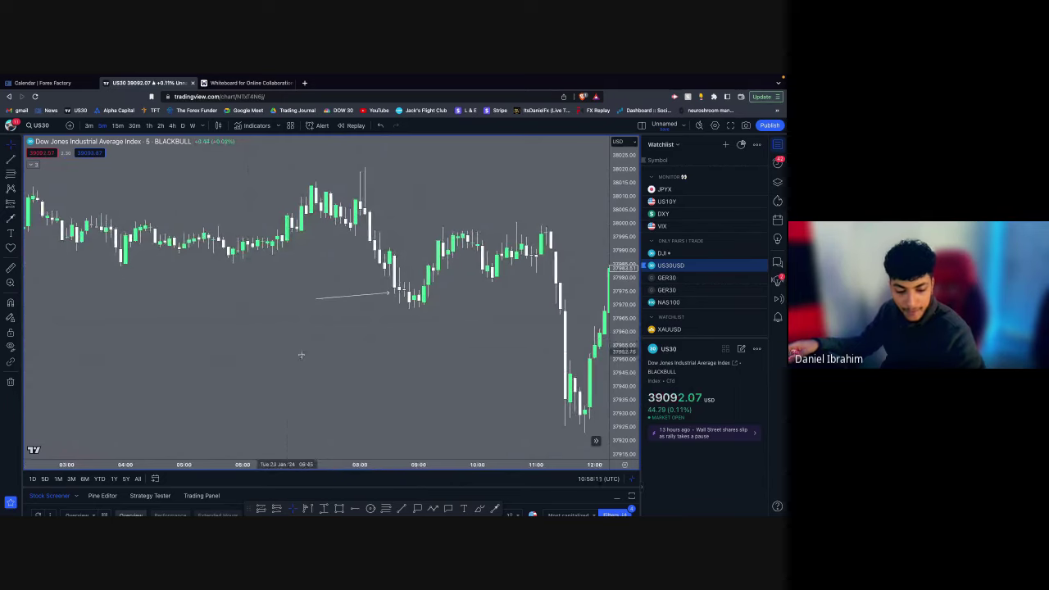
Step: Shift the arrow slightly lower below the decline and delete it from the chart
{"action": "left_click_drag", "start_coordinate": [623, 393], "coordinate": [623, 344]}
{"action": "left_click_drag", "start_coordinate": [473, 344], "coordinate": [472, 365]}
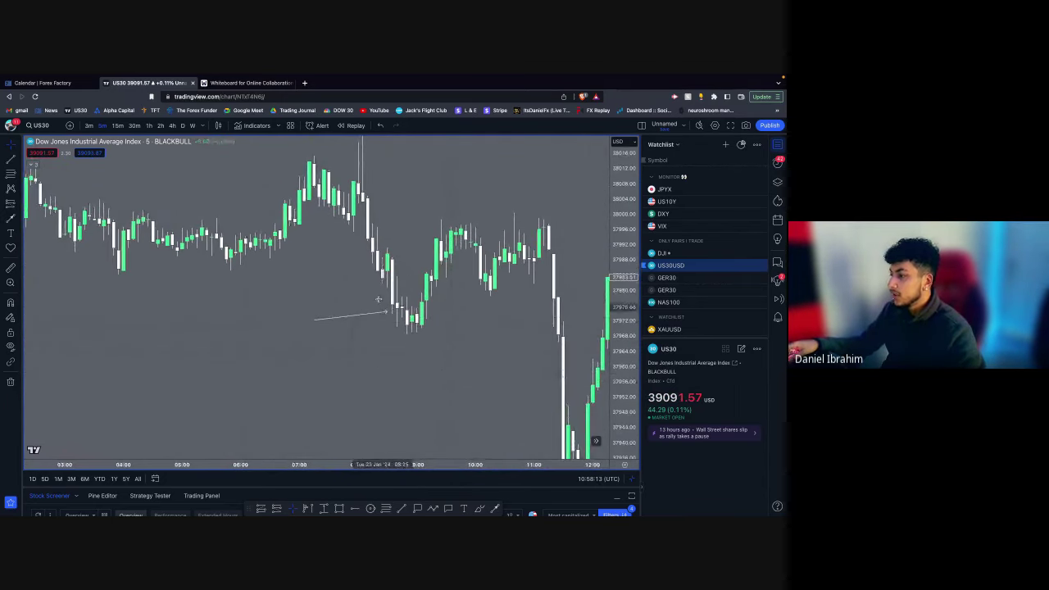
{"action": "left_click_drag", "start_coordinate": [377, 316], "coordinate": [377, 325]}
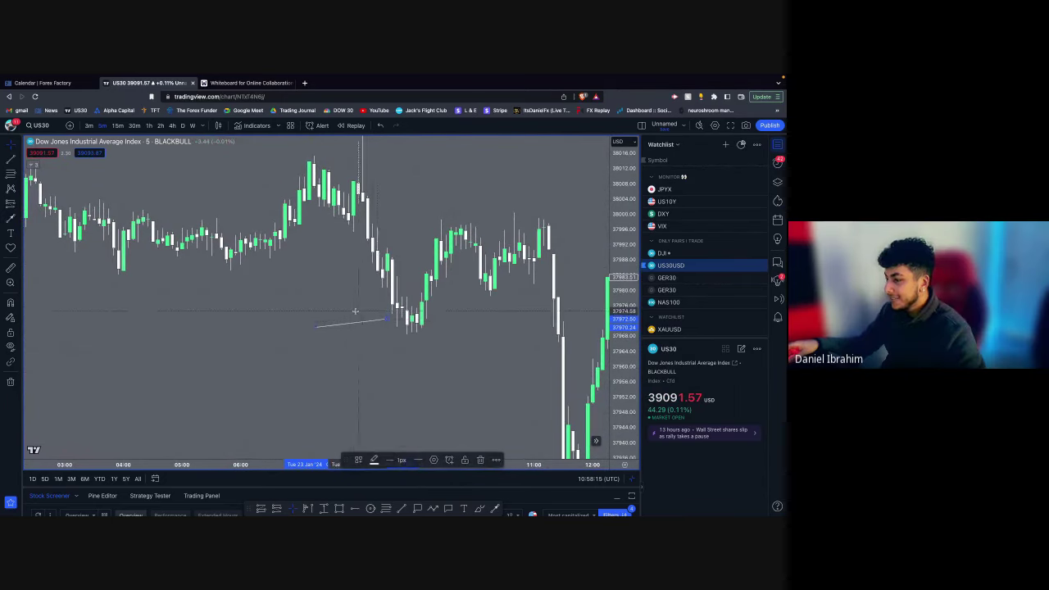
{"action": "scroll", "coordinate": [355, 310], "scroll_direction": "down", "scroll_amount": 1}
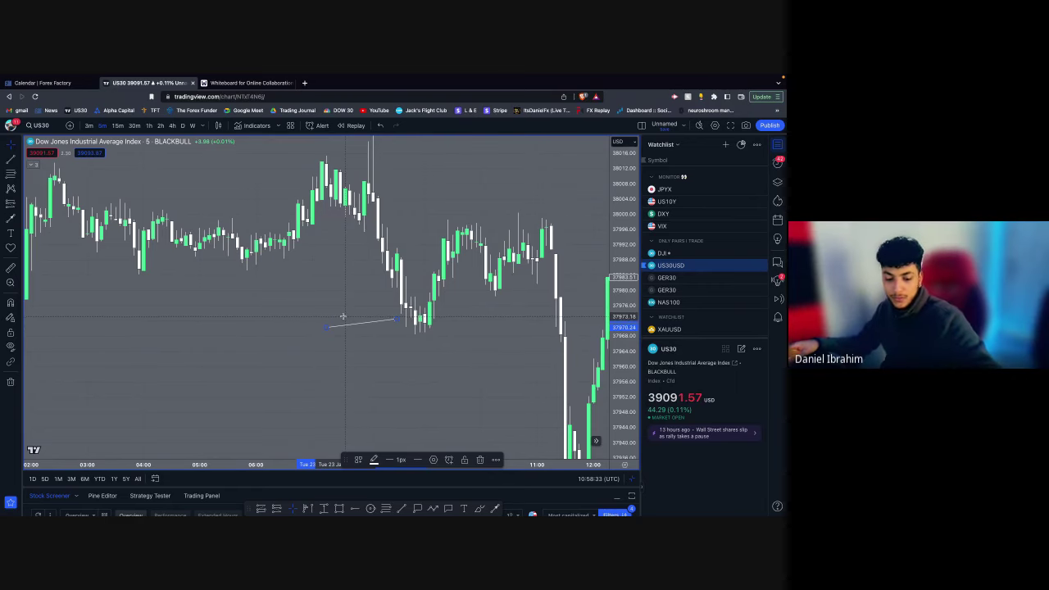
{"action": "key", "text": "BackSpace"}
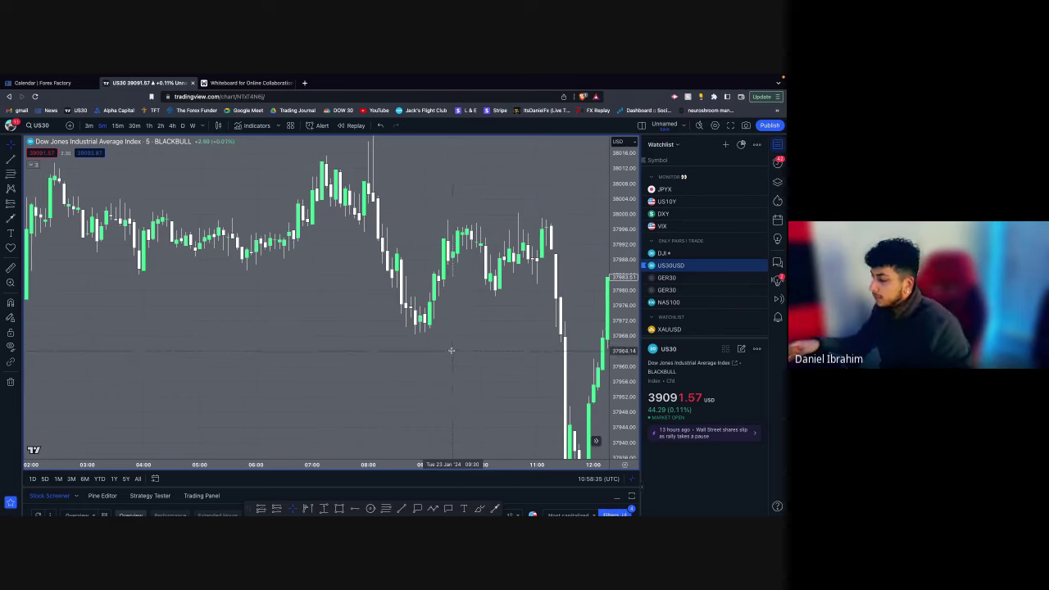
Step: Review the US30 price action from the morning of 23 January into 24 January 2024
{"action": "scroll", "coordinate": [553, 360], "scroll_direction": "down", "scroll_amount": 3}
{"action": "left_click_drag", "start_coordinate": [507, 360], "coordinate": [398, 337]}
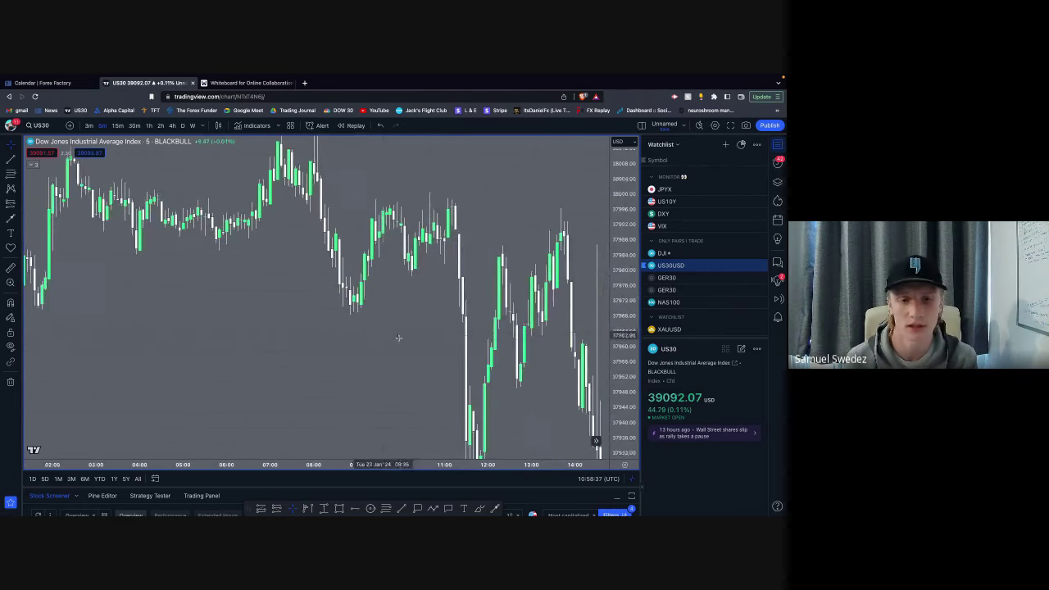
{"action": "double_click", "coordinate": [622, 337]}
{"action": "scroll", "coordinate": [527, 337], "scroll_direction": "up", "scroll_amount": 2}
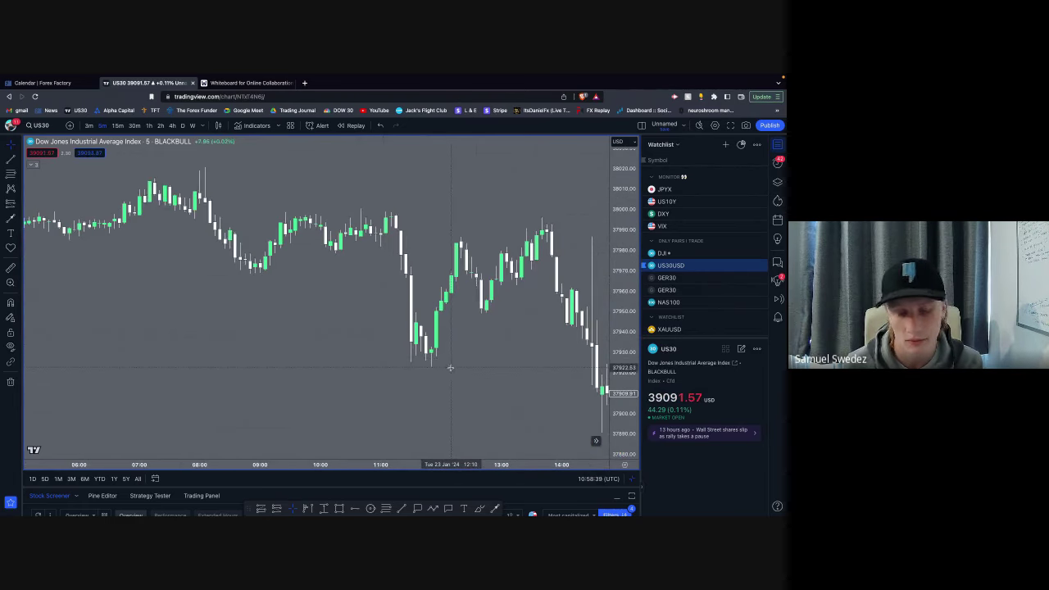
{"action": "scroll", "coordinate": [459, 345], "scroll_direction": "right", "scroll_amount": 5}
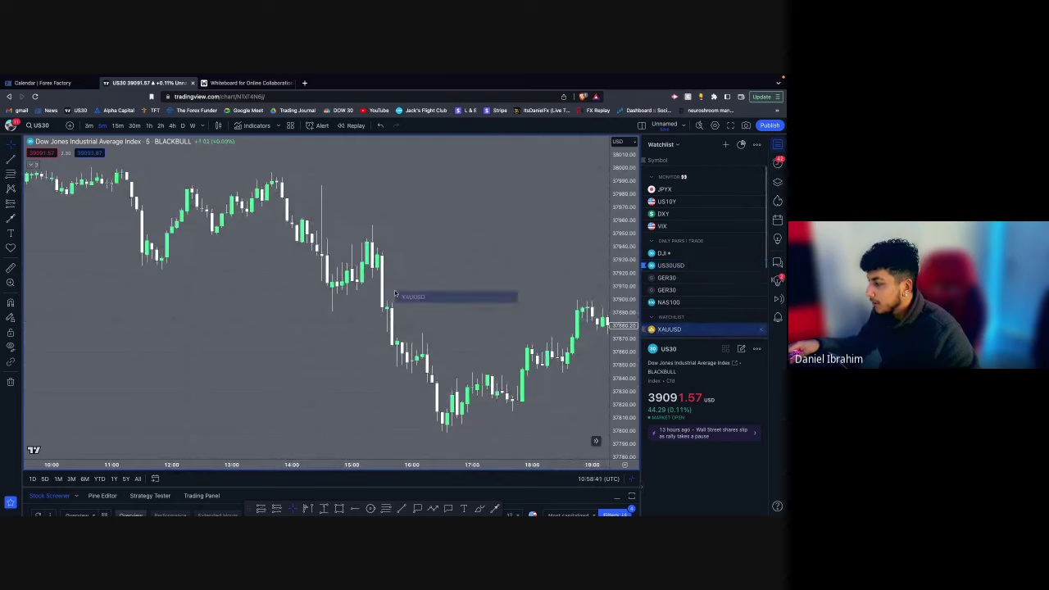
{"action": "scroll", "coordinate": [504, 292], "scroll_direction": "right", "scroll_amount": 10}
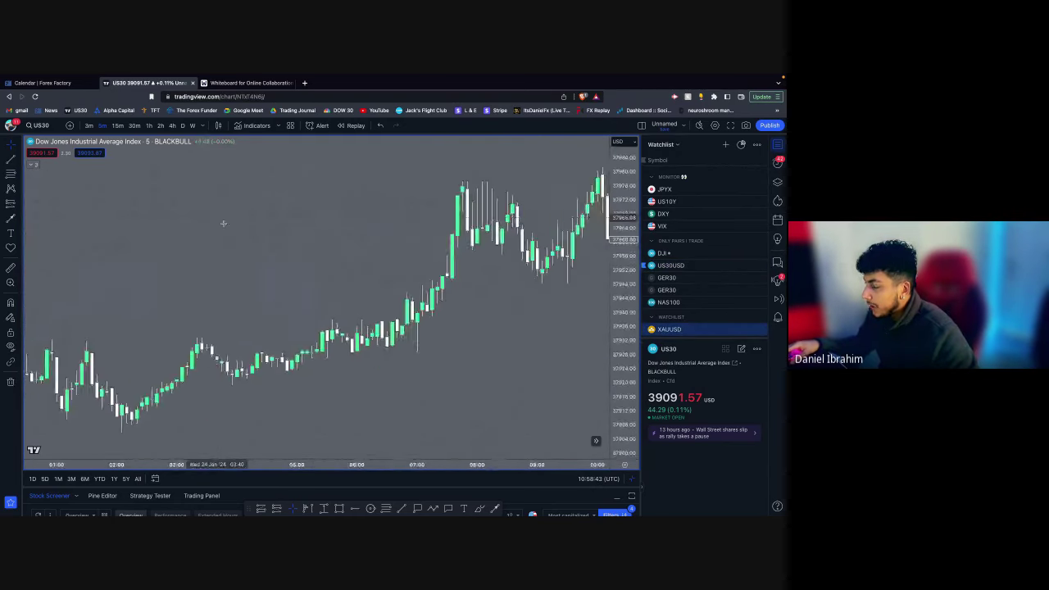
Step: Open the FX Replay backtesting dashboard in a new browser tab
{"action": "left_click", "coordinate": [304, 83]}
{"action": "type", "text": "fxre"}
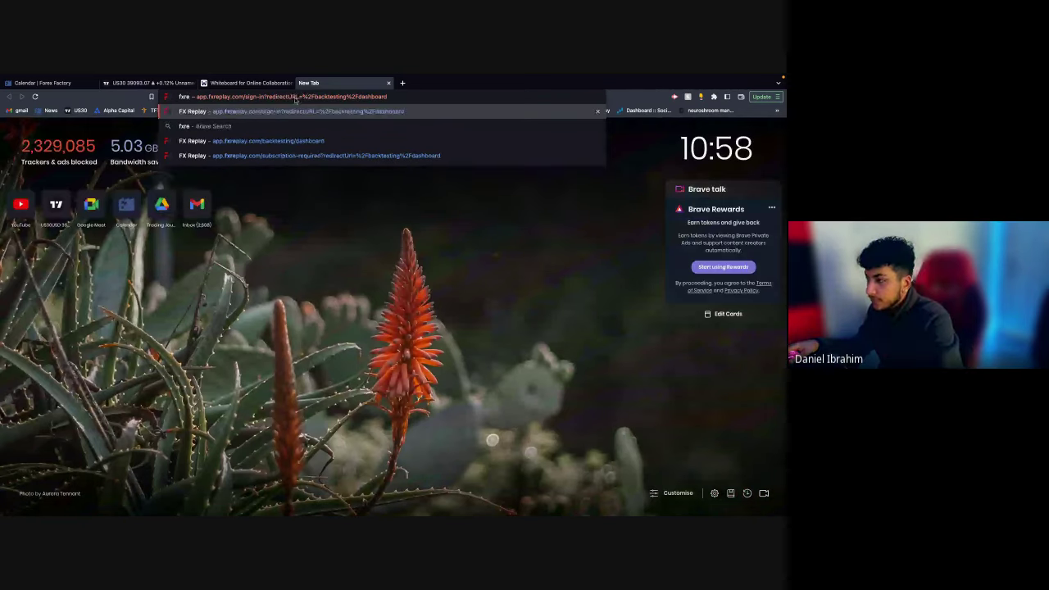
{"action": "left_click", "coordinate": [249, 141]}
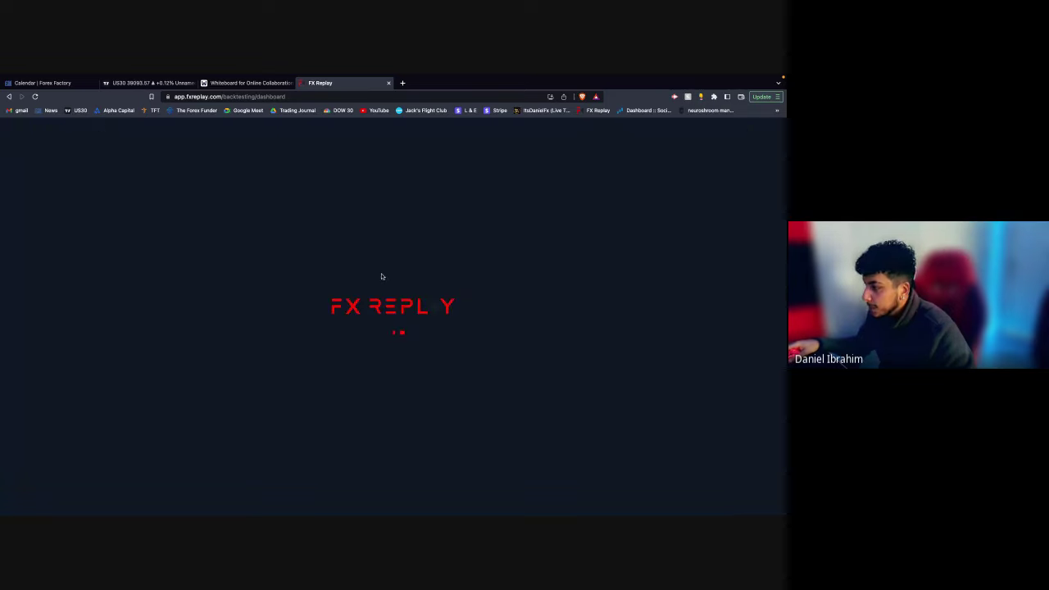
Step: Start a new backtesting session with an account balance of 100000000 and US30 as the pair
{"action": "left_click", "coordinate": [96, 194]}
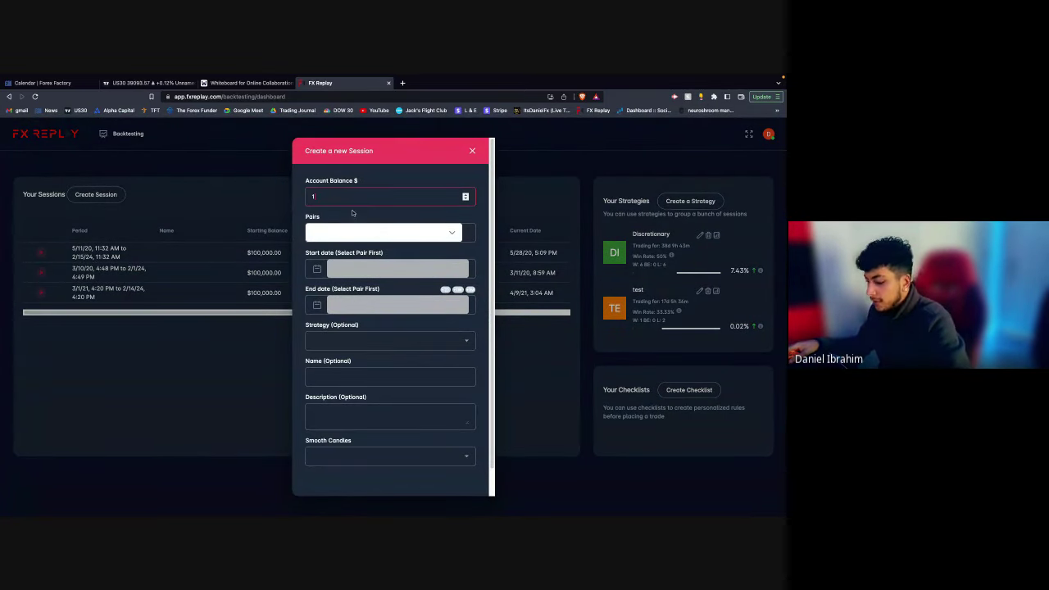
{"action": "left_click", "coordinate": [353, 236]}
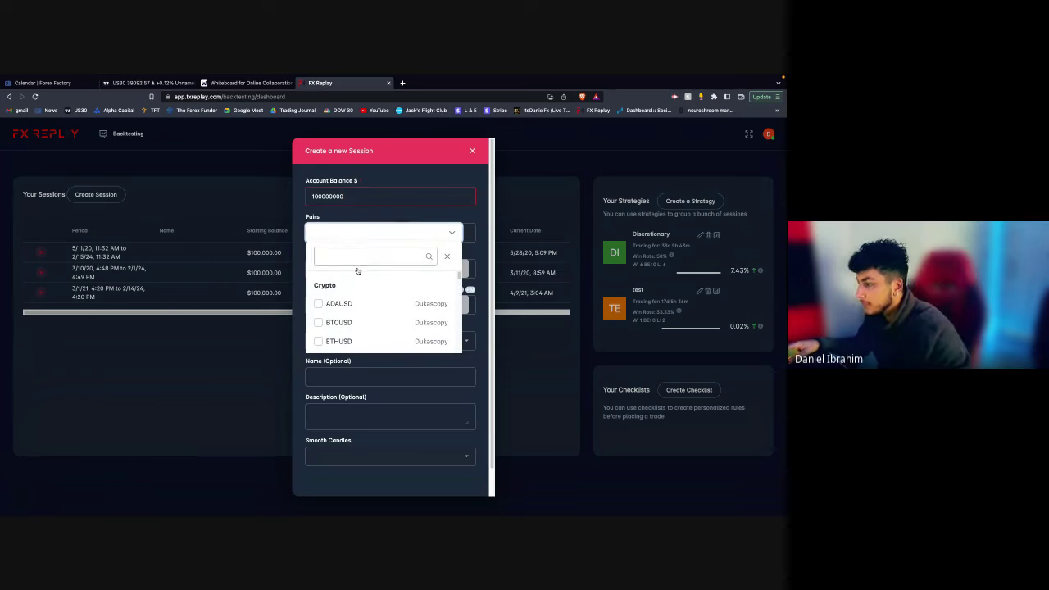
{"action": "left_click", "coordinate": [353, 265]}
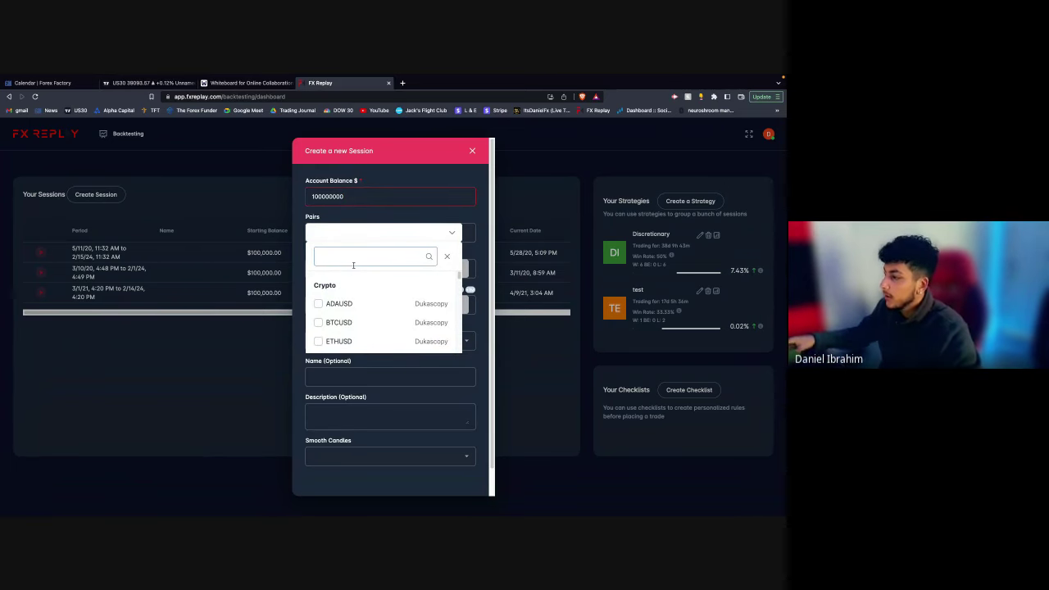
{"action": "scroll", "coordinate": [354, 267], "scroll_direction": "down", "scroll_amount": 1}
{"action": "left_click", "coordinate": [347, 233]}
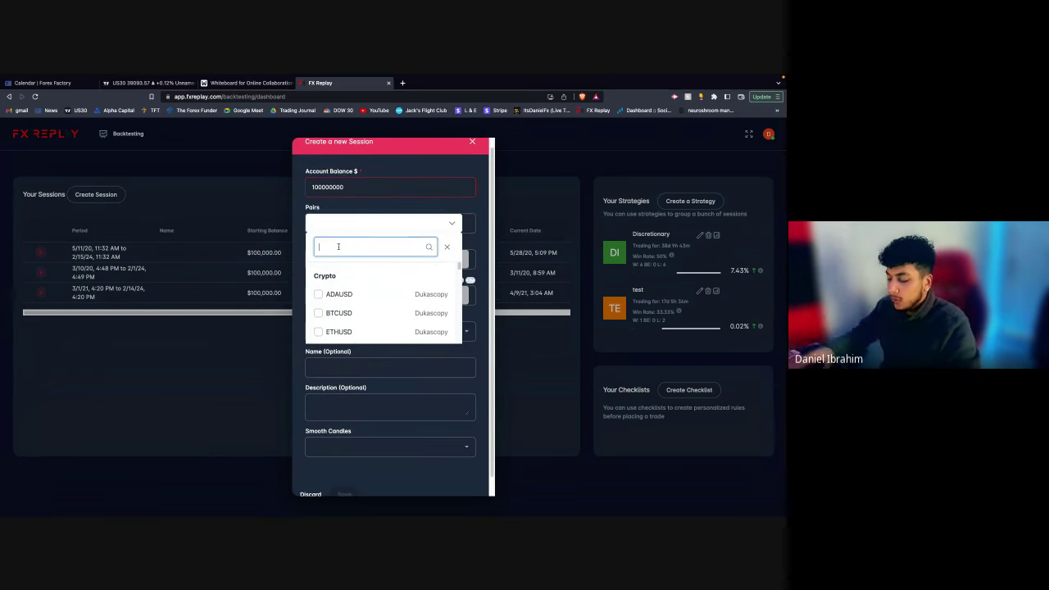
{"action": "type", "text": "us30"}
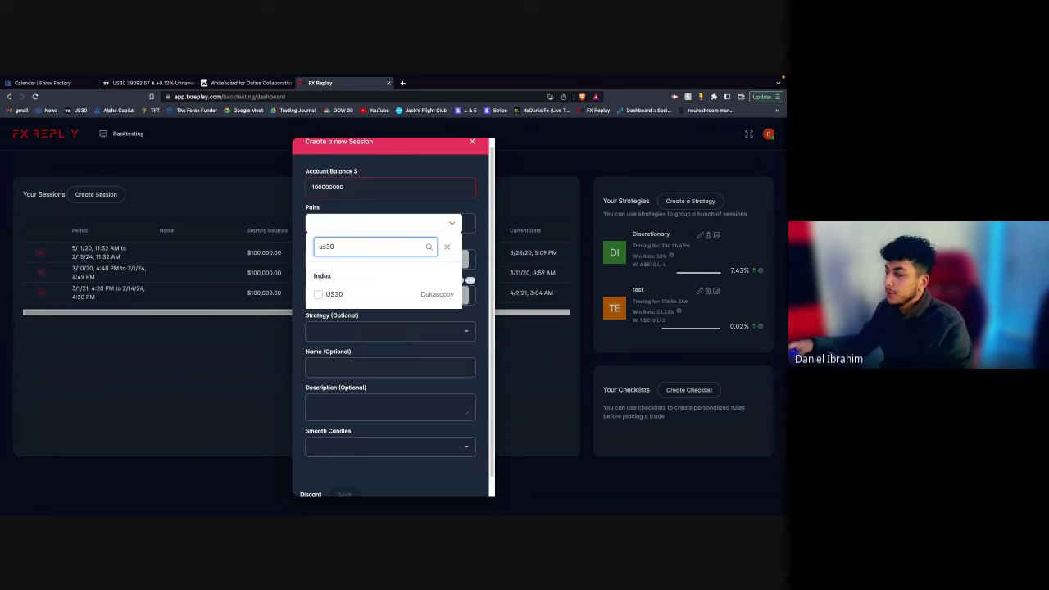
{"action": "left_click", "coordinate": [322, 300]}
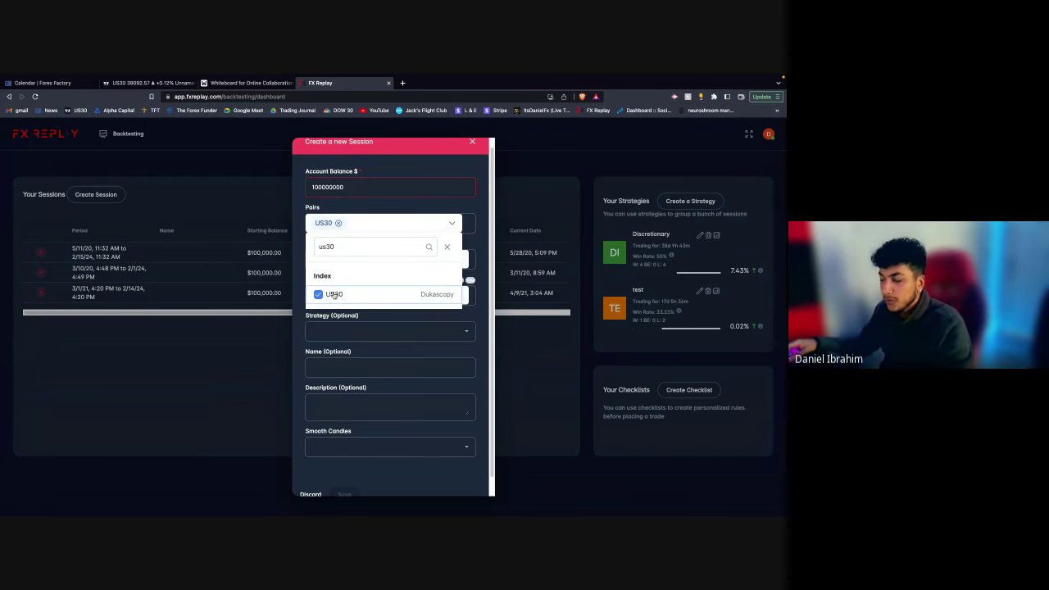
{"action": "left_click", "coordinate": [307, 289]}
Step: Set the session's start date to 08/01/2023 10:59 and its end date to 02/26/2024 10:59
{"action": "left_click", "coordinate": [376, 259]}
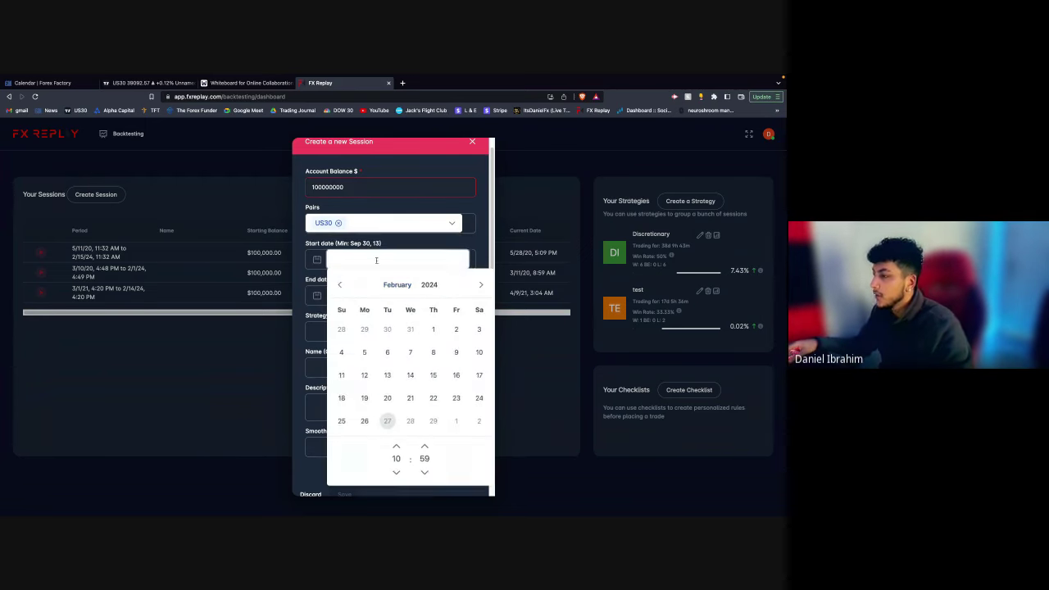
{"action": "left_click", "coordinate": [340, 284]}
{"action": "left_click", "coordinate": [339, 285]}
{"action": "left_click", "coordinate": [340, 284]}
{"action": "left_click", "coordinate": [339, 285]}
{"action": "left_click", "coordinate": [339, 284]}
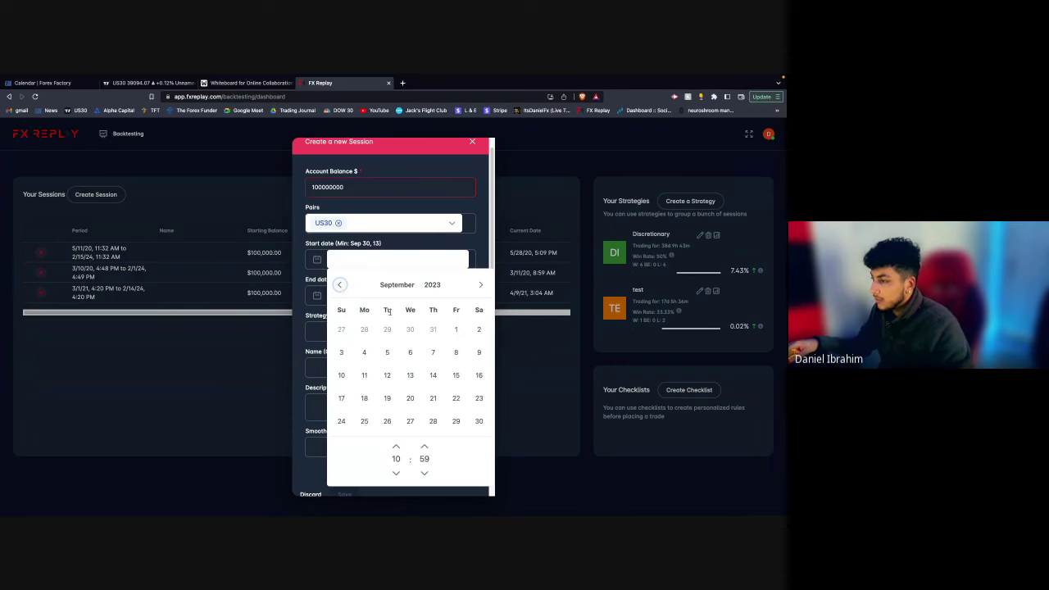
{"action": "left_click", "coordinate": [340, 286]}
{"action": "left_click", "coordinate": [387, 329]}
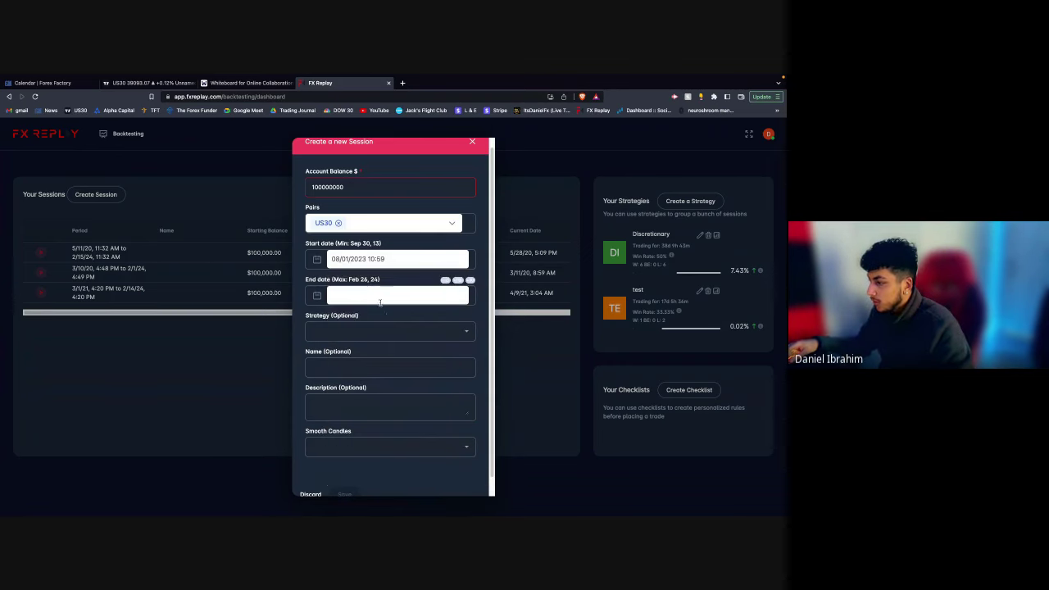
{"action": "left_click", "coordinate": [361, 273]}
Step: Assign the test strategy, enter dw as both name and description, and set smooth candles to Disable
{"action": "left_click", "coordinate": [361, 331]}
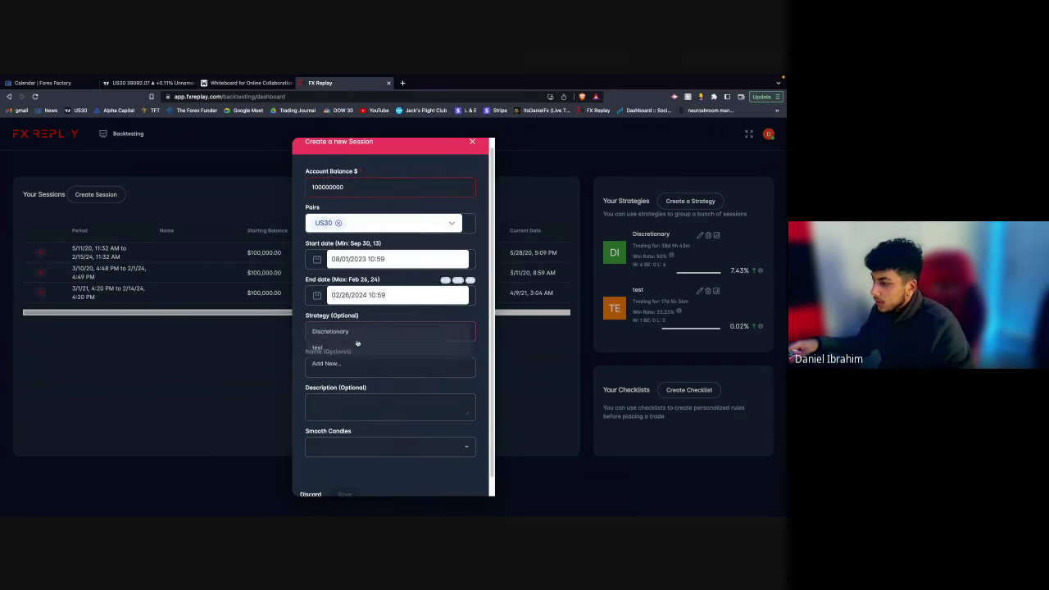
{"action": "left_click", "coordinate": [353, 366]}
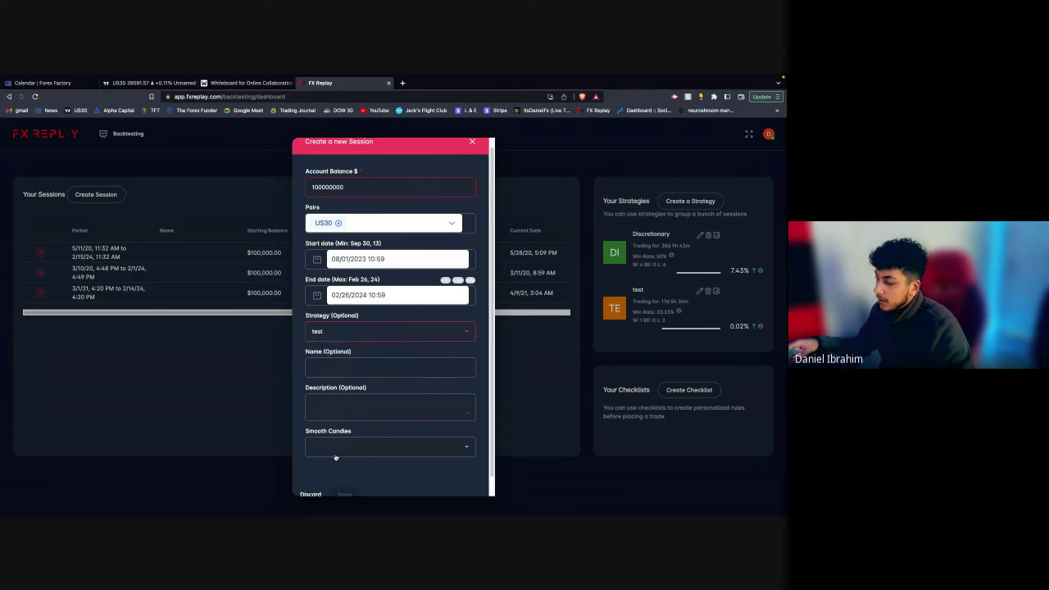
{"action": "scroll", "coordinate": [338, 376], "scroll_direction": "down", "scroll_amount": 1}
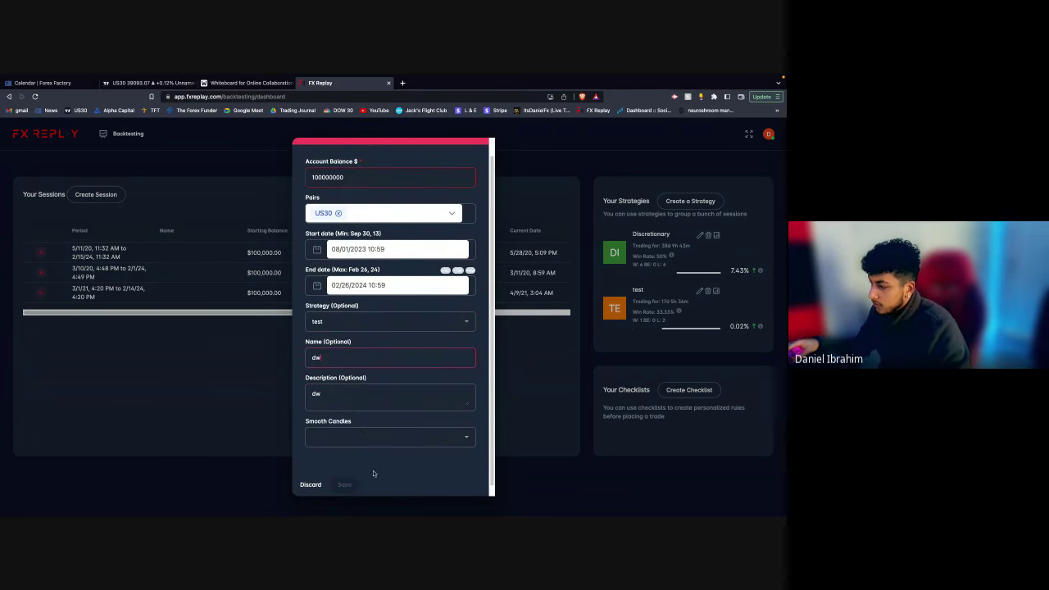
{"action": "left_click", "coordinate": [377, 436]}
{"action": "left_click", "coordinate": [362, 457]}
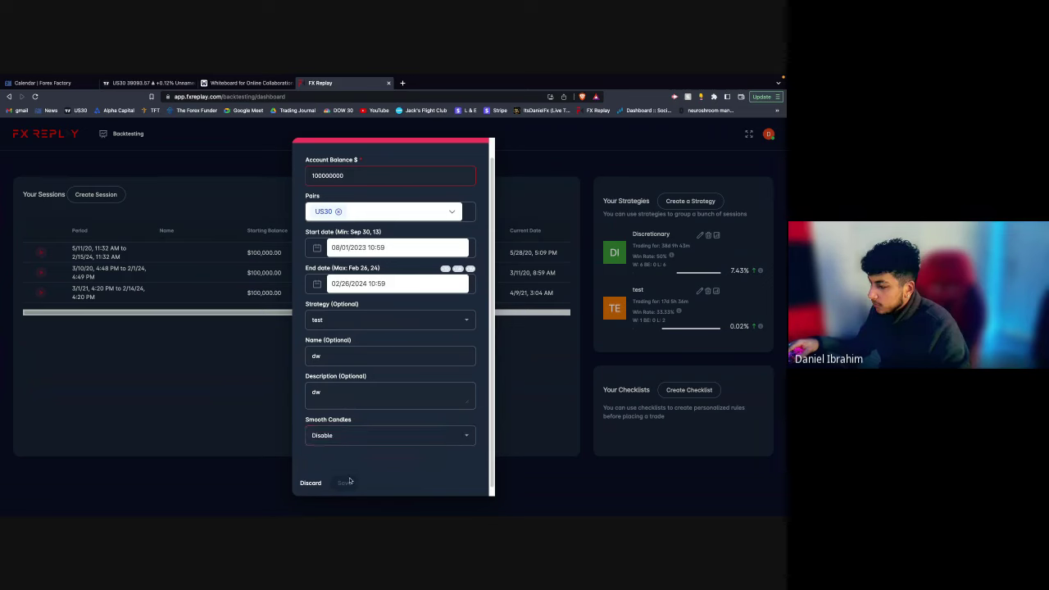
Step: Set the account balance to 10000000 and save the new session
{"action": "scroll", "coordinate": [341, 191], "scroll_direction": "up", "scroll_amount": 2}
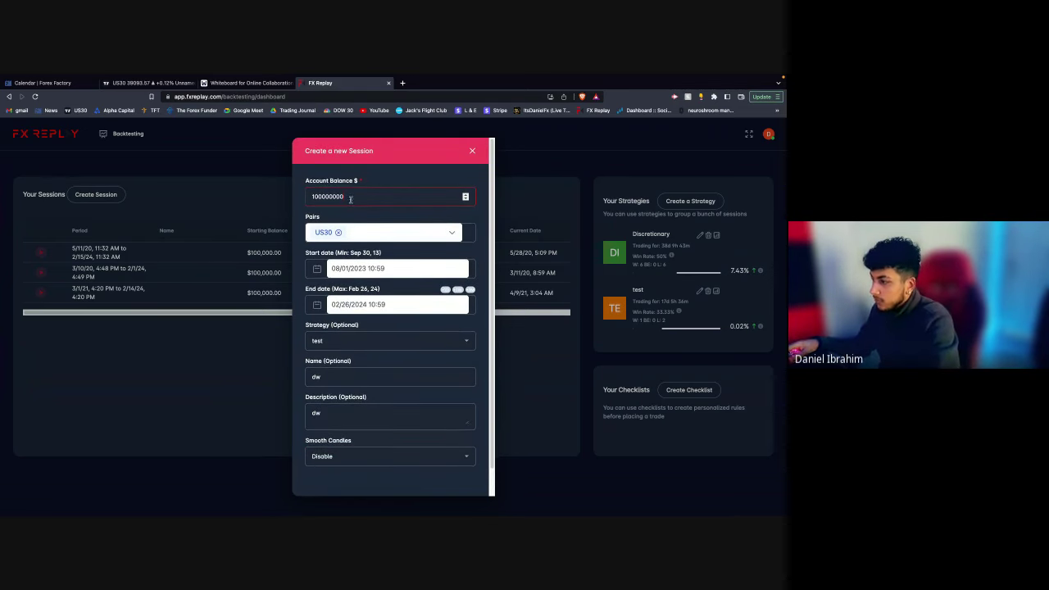
{"action": "scroll", "coordinate": [350, 198], "scroll_direction": "down", "scroll_amount": 3}
{"action": "left_click", "coordinate": [347, 473]}
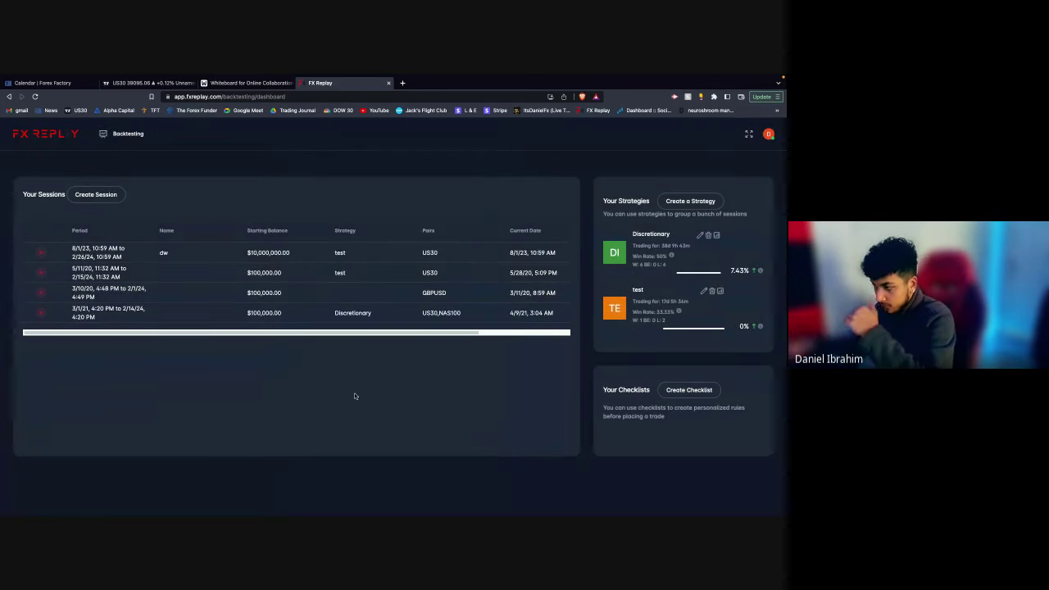
Step: Continue the dw session and shrink the positions area to enlarge the chart
{"action": "left_click", "coordinate": [385, 255]}
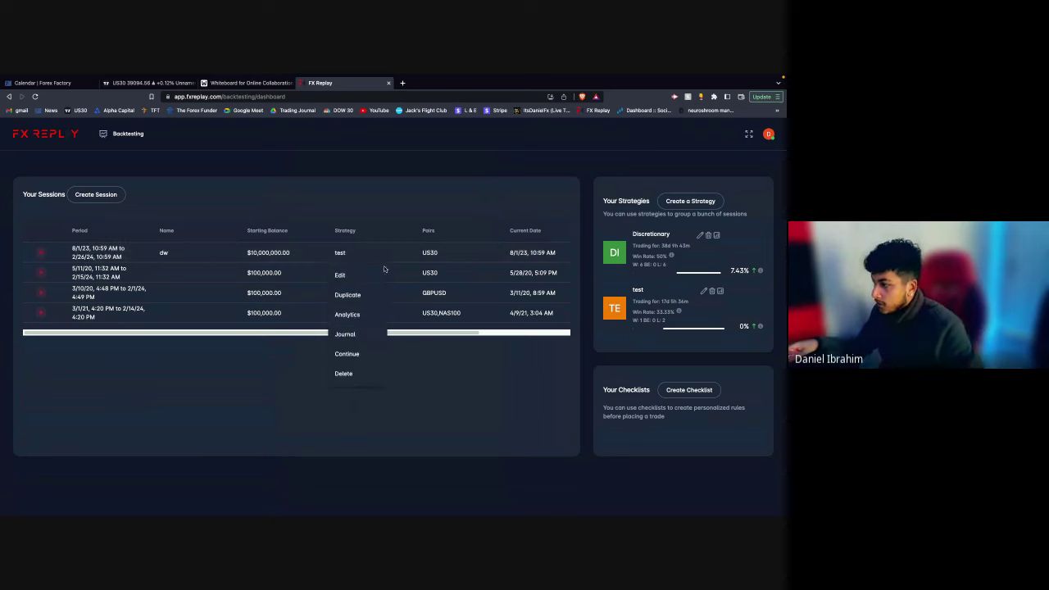
{"action": "left_click", "coordinate": [354, 353]}
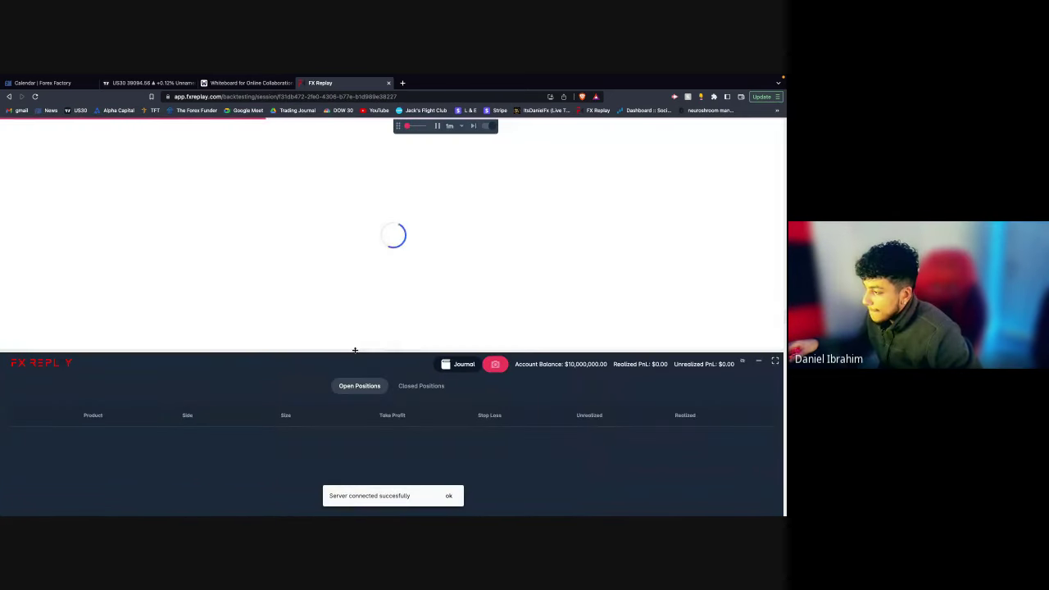
{"action": "left_click_drag", "start_coordinate": [355, 350], "coordinate": [378, 497]}
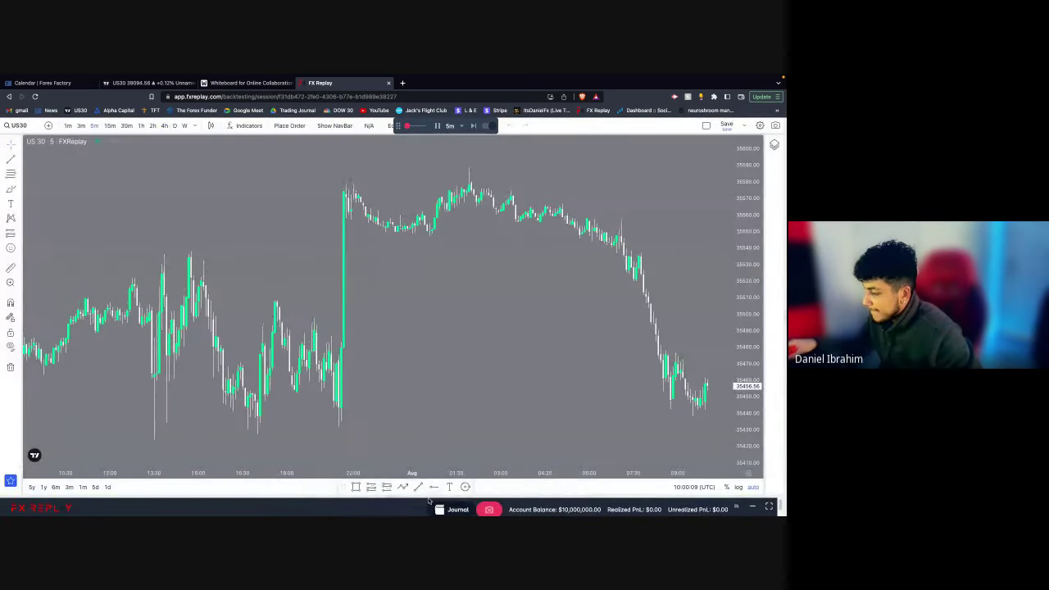
Step: Draw a long position from the latest candles at about 35458.59, with its stop lowered to about 35432.58
{"action": "scroll", "coordinate": [288, 427], "scroll_direction": "up", "scroll_amount": 2}
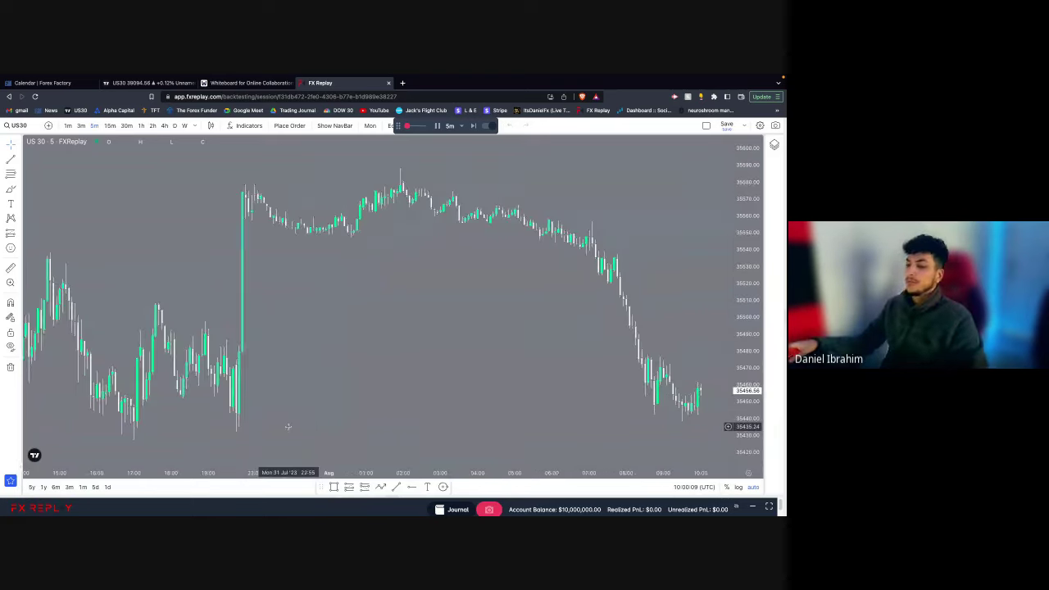
{"action": "scroll", "coordinate": [275, 385], "scroll_direction": "up", "scroll_amount": 2}
{"action": "scroll", "coordinate": [272, 372], "scroll_direction": "up", "scroll_amount": 2}
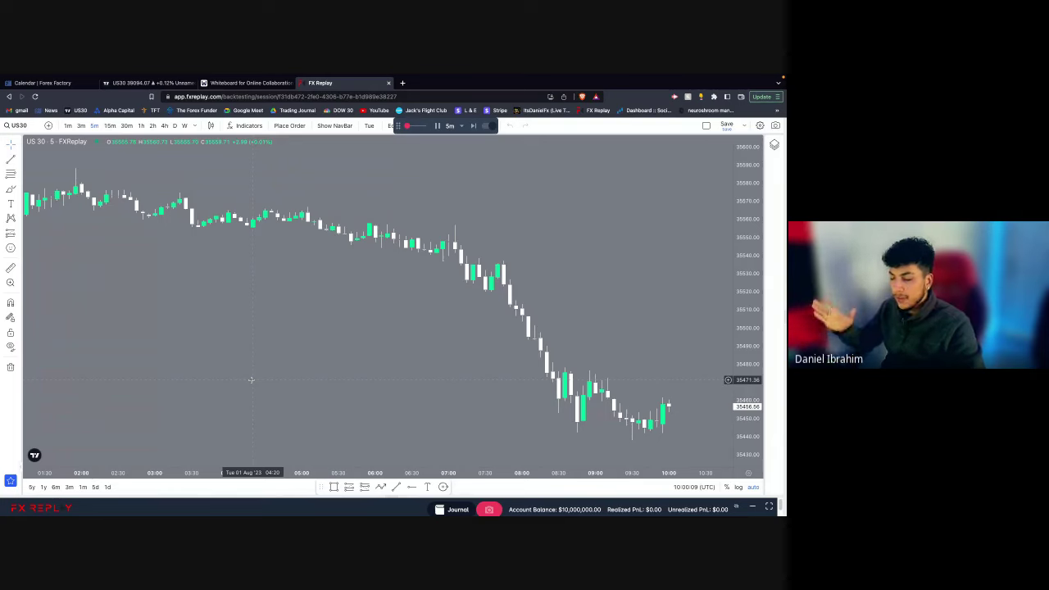
{"action": "scroll", "coordinate": [251, 379], "scroll_direction": "up", "scroll_amount": 2}
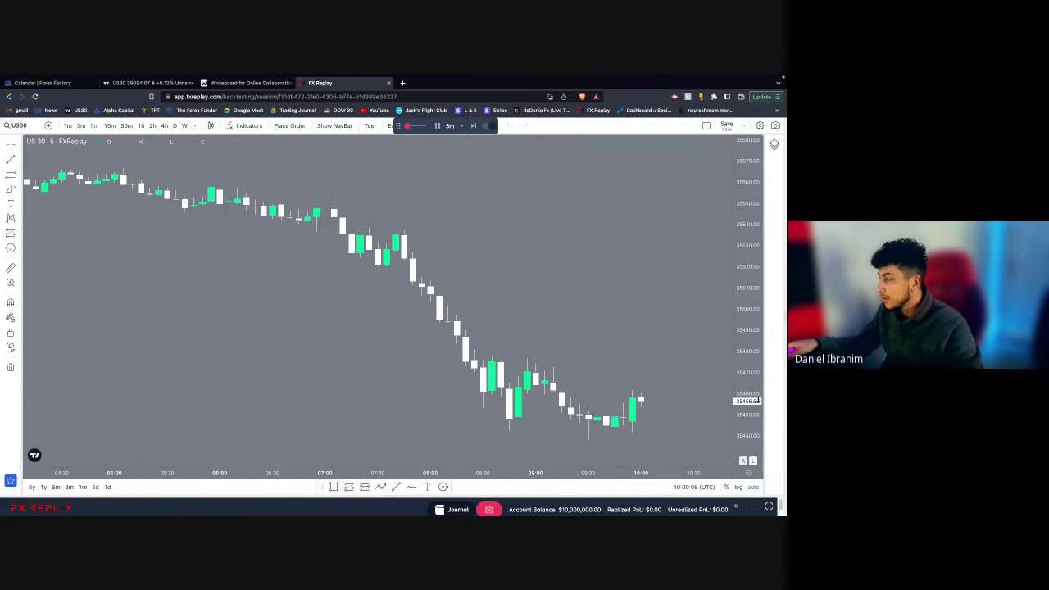
{"action": "left_click_drag", "start_coordinate": [748, 459], "coordinate": [748, 421]}
{"action": "left_click_drag", "start_coordinate": [673, 341], "coordinate": [498, 345]}
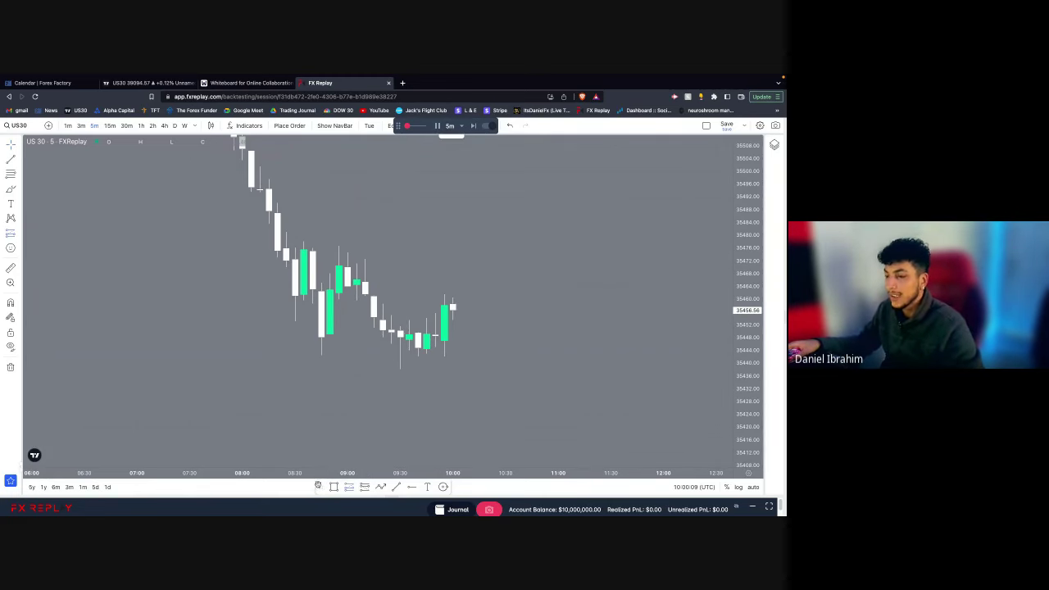
{"action": "left_click", "coordinate": [445, 303]}
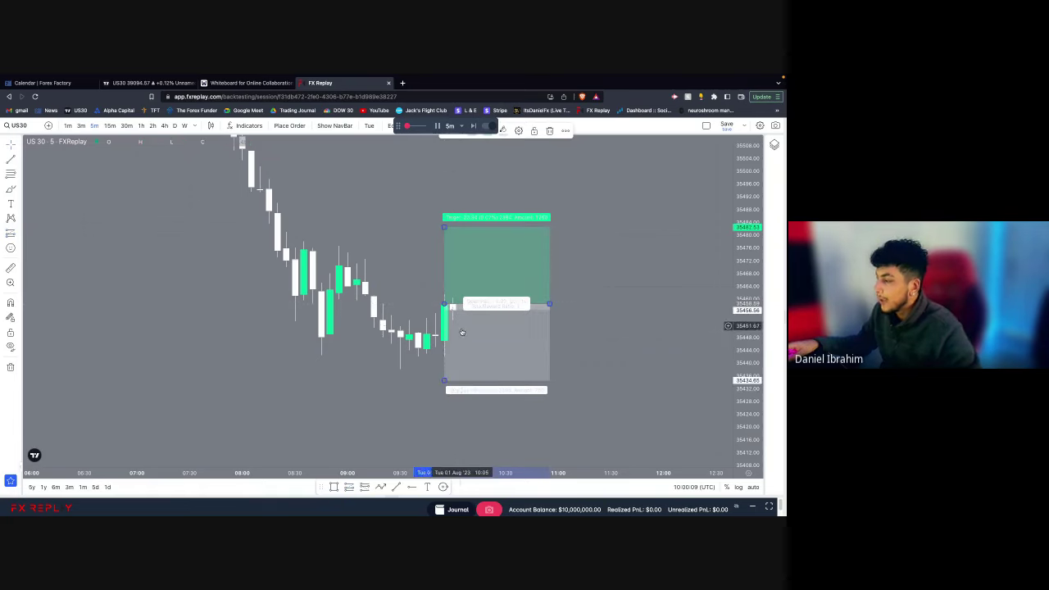
{"action": "left_click_drag", "start_coordinate": [445, 379], "coordinate": [445, 387]}
{"action": "left_click", "coordinate": [374, 379]}
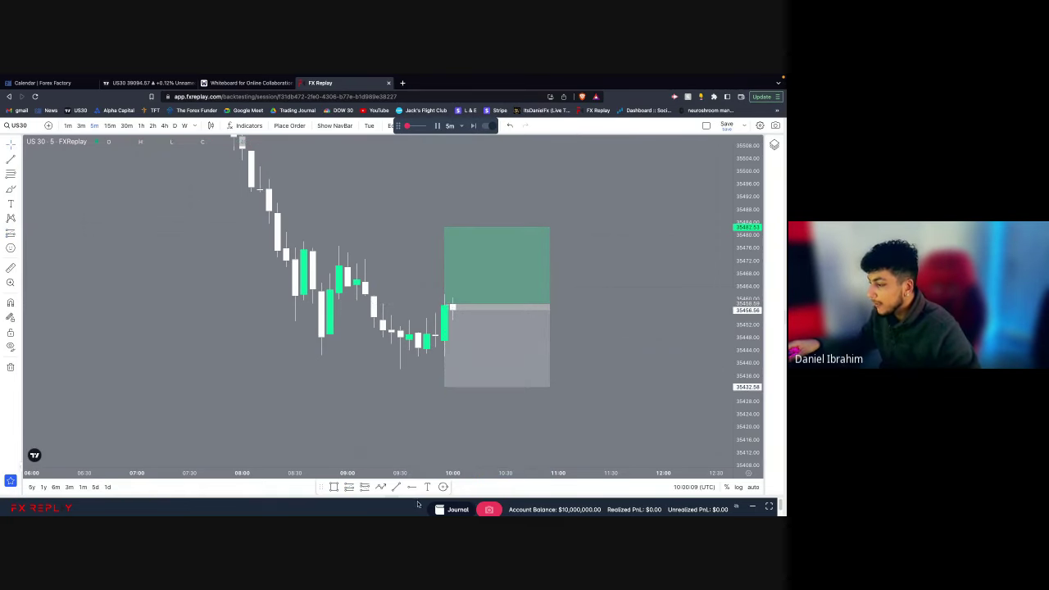
Step: Examine the session's journal page for how entries are added and return to the chart
{"action": "left_click", "coordinate": [447, 509]}
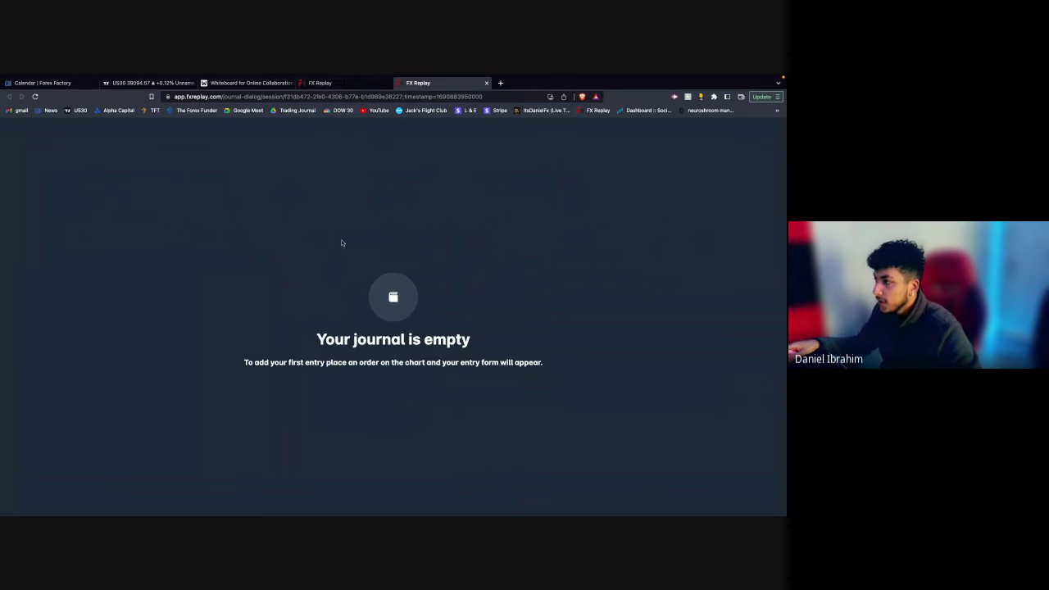
{"action": "left_click", "coordinate": [324, 82]}
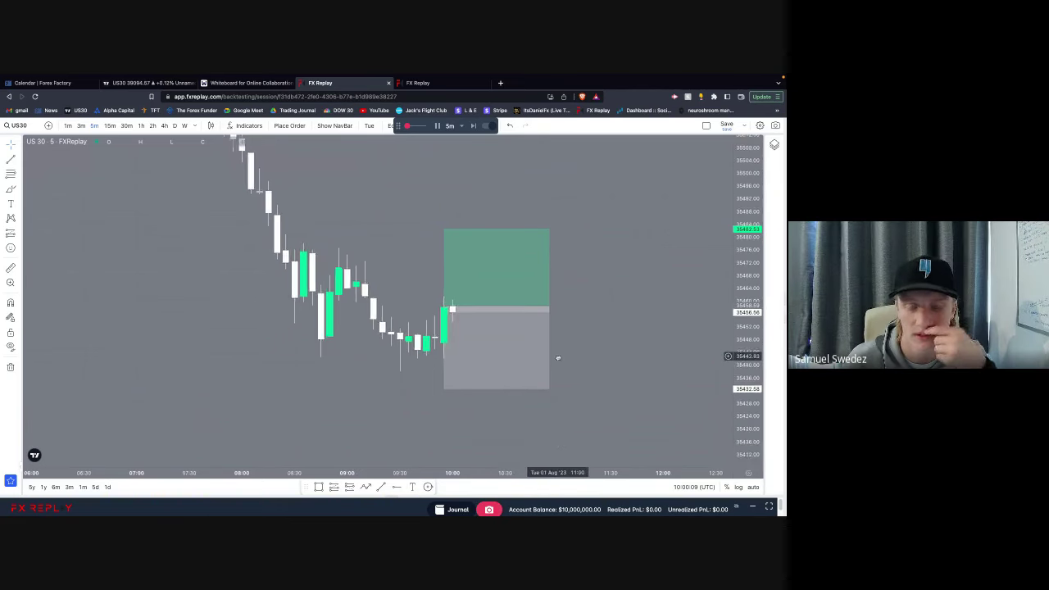
{"action": "left_click", "coordinate": [458, 510]}
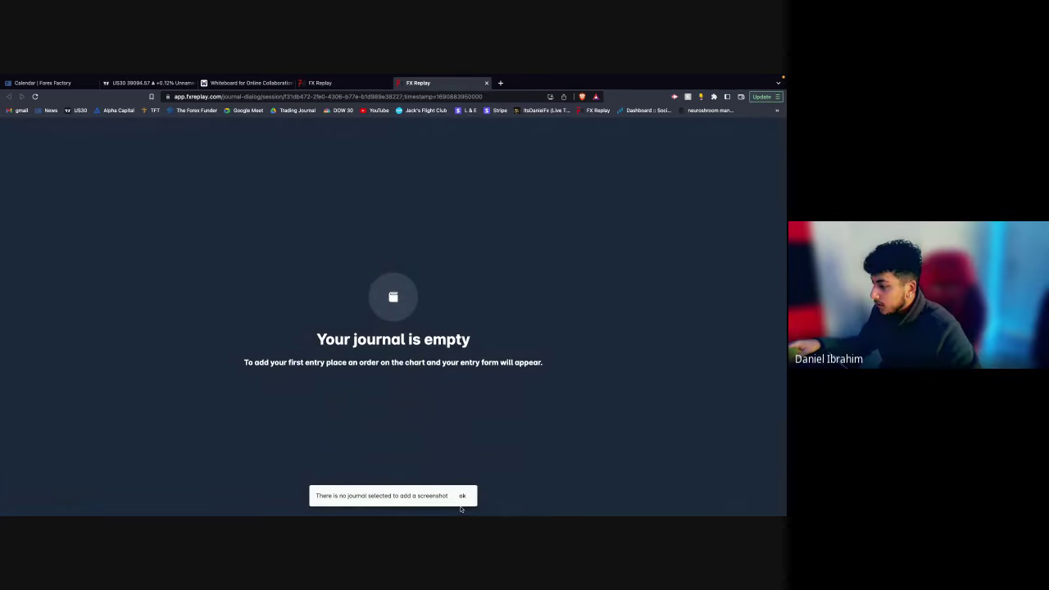
{"action": "left_click", "coordinate": [464, 497]}
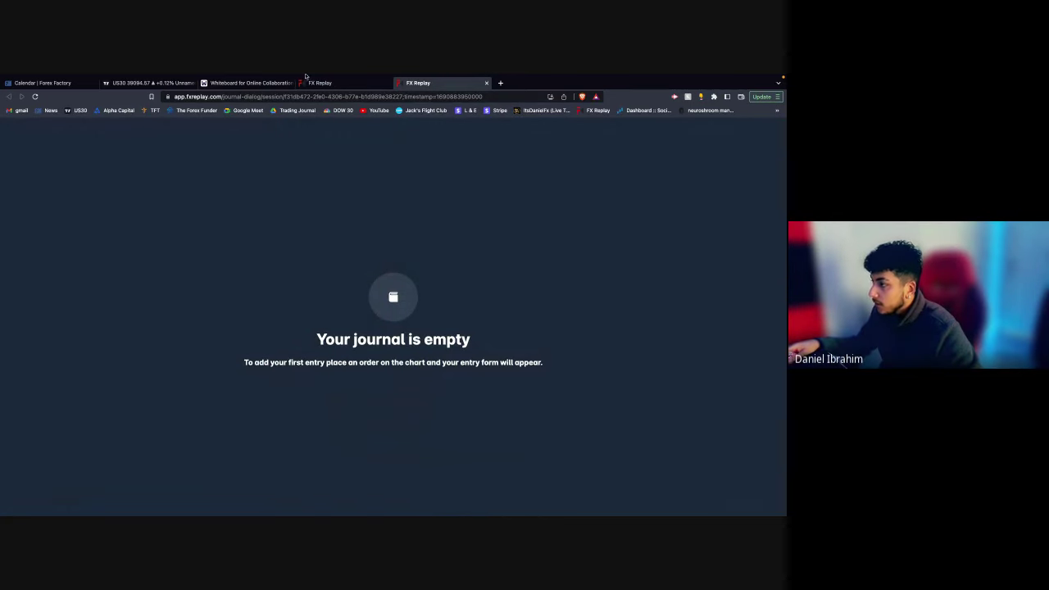
{"action": "left_click", "coordinate": [306, 77]}
{"action": "left_click", "coordinate": [432, 511]}
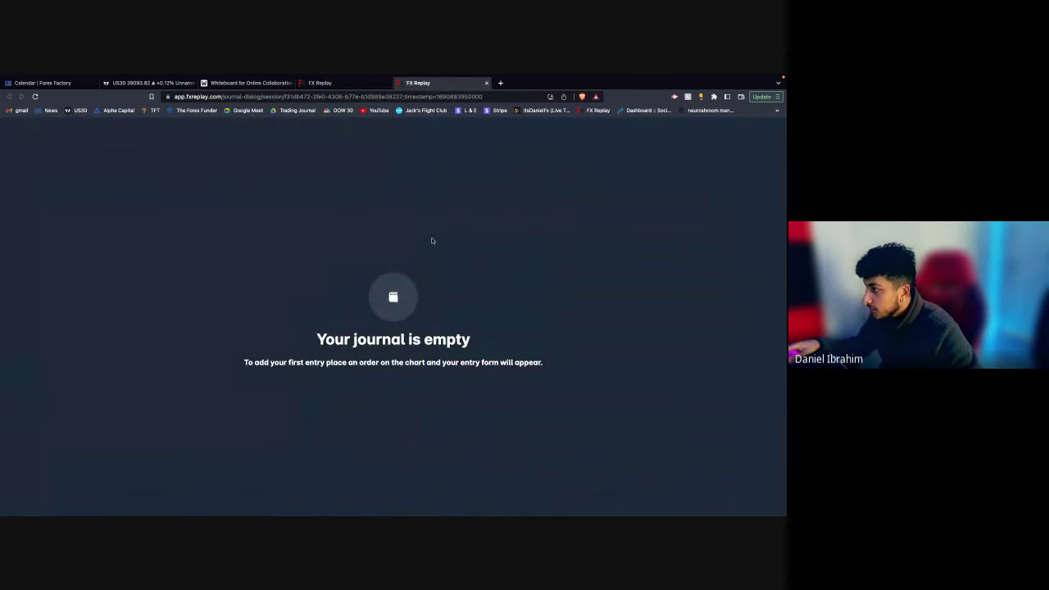
{"action": "left_click", "coordinate": [487, 83]}
{"action": "left_click", "coordinate": [468, 511]}
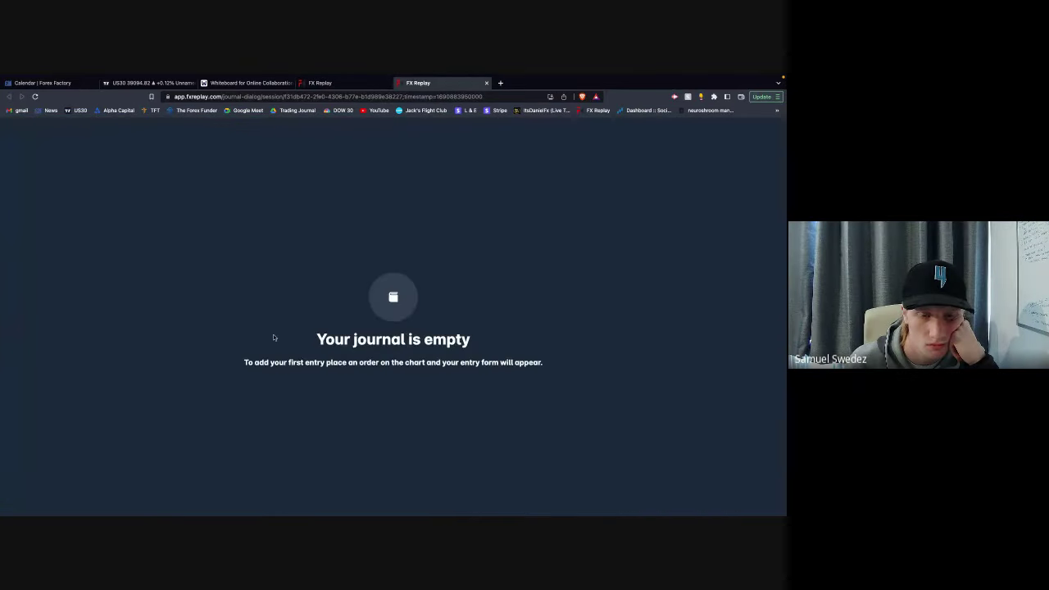
{"action": "left_click_drag", "start_coordinate": [231, 369], "coordinate": [362, 364]}
{"action": "left_click", "coordinate": [495, 364]}
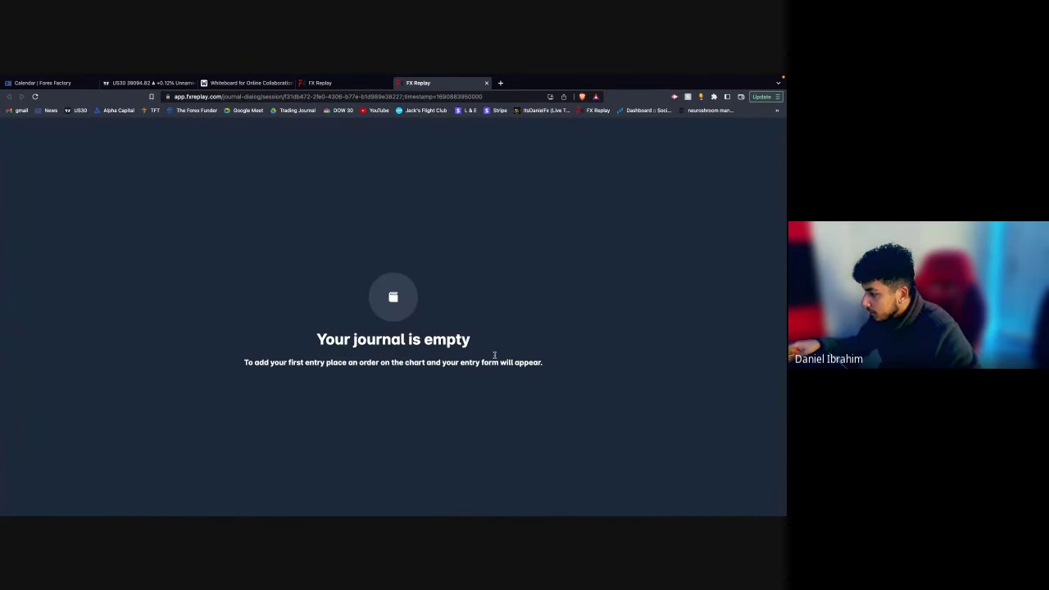
{"action": "left_click", "coordinate": [486, 83]}
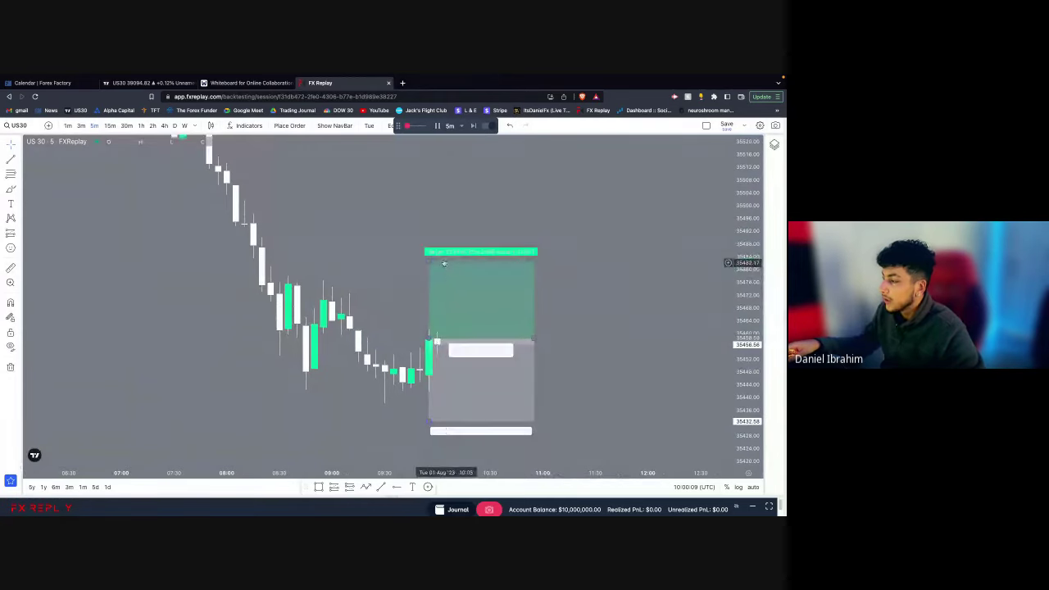
Step: Raise the long position's profit target to about 35521.25
{"action": "left_click_drag", "start_coordinate": [454, 248], "coordinate": [454, 199]}
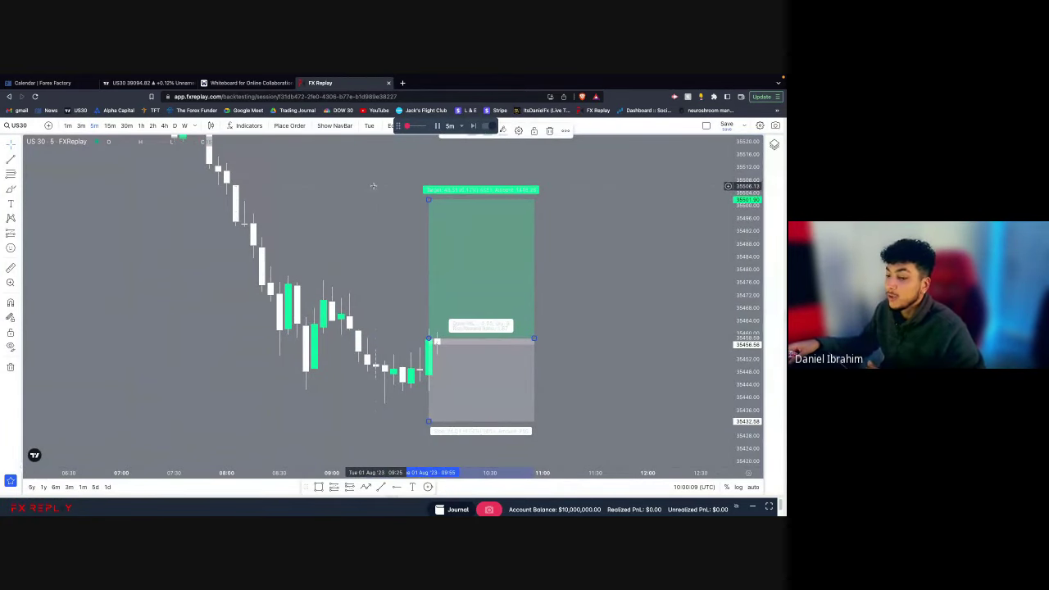
{"action": "left_click_drag", "start_coordinate": [372, 188], "coordinate": [368, 193]}
{"action": "scroll", "coordinate": [377, 238], "scroll_direction": "down", "scroll_amount": 1}
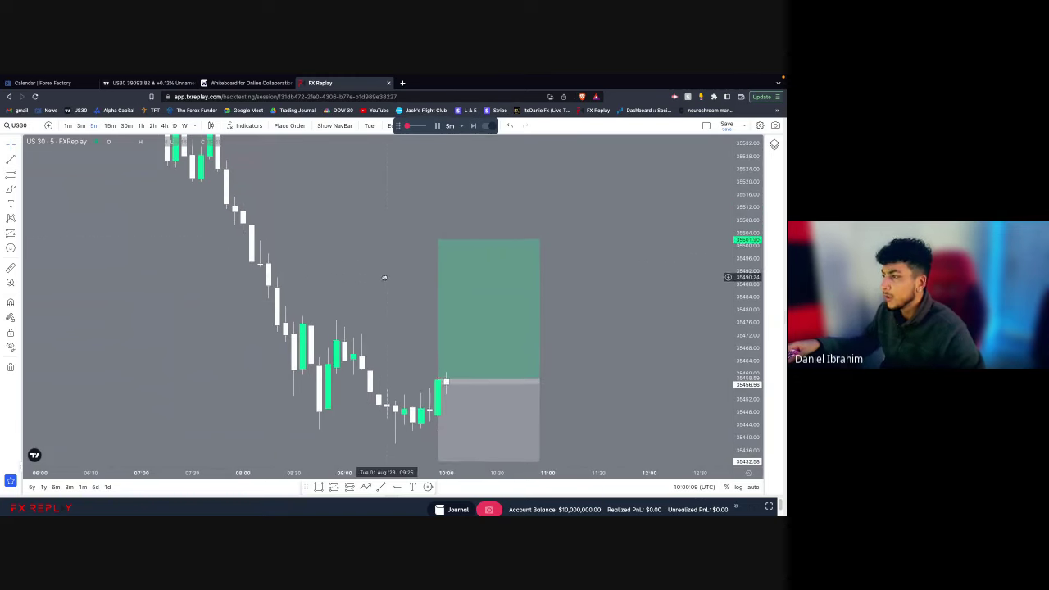
{"action": "left_click", "coordinate": [437, 238]}
{"action": "left_click_drag", "start_coordinate": [437, 238], "coordinate": [437, 177]}
{"action": "left_click_drag", "start_coordinate": [381, 216], "coordinate": [353, 176]}
{"action": "left_click", "coordinate": [413, 229]}
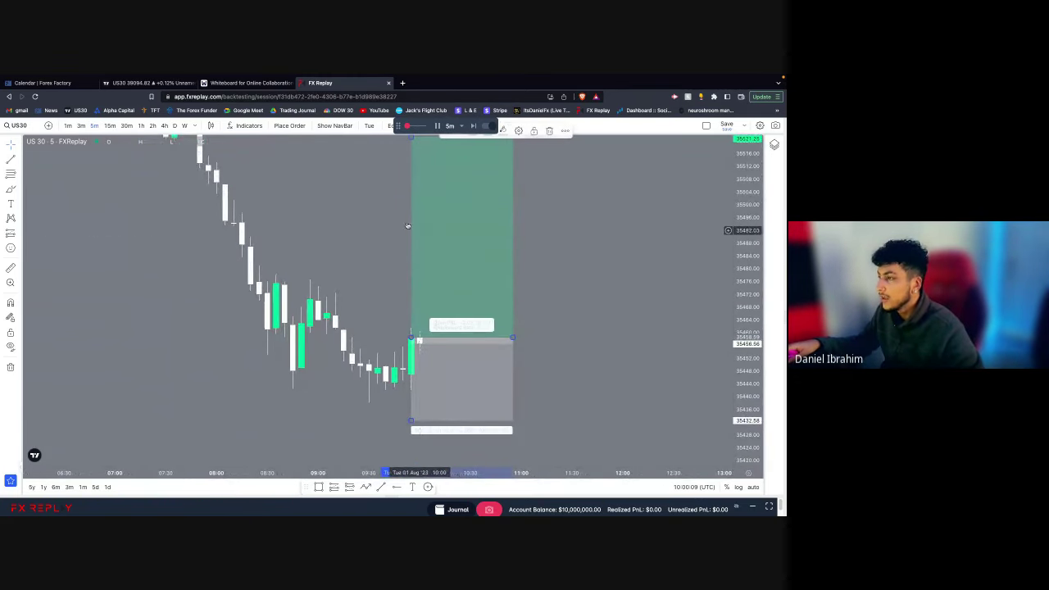
Step: Place a market buy order with 1.00% risk, take profit at 35521.25 and stop loss at 35432.58
{"action": "left_click", "coordinate": [289, 126]}
{"action": "scroll", "coordinate": [400, 361], "scroll_direction": "down", "scroll_amount": 3}
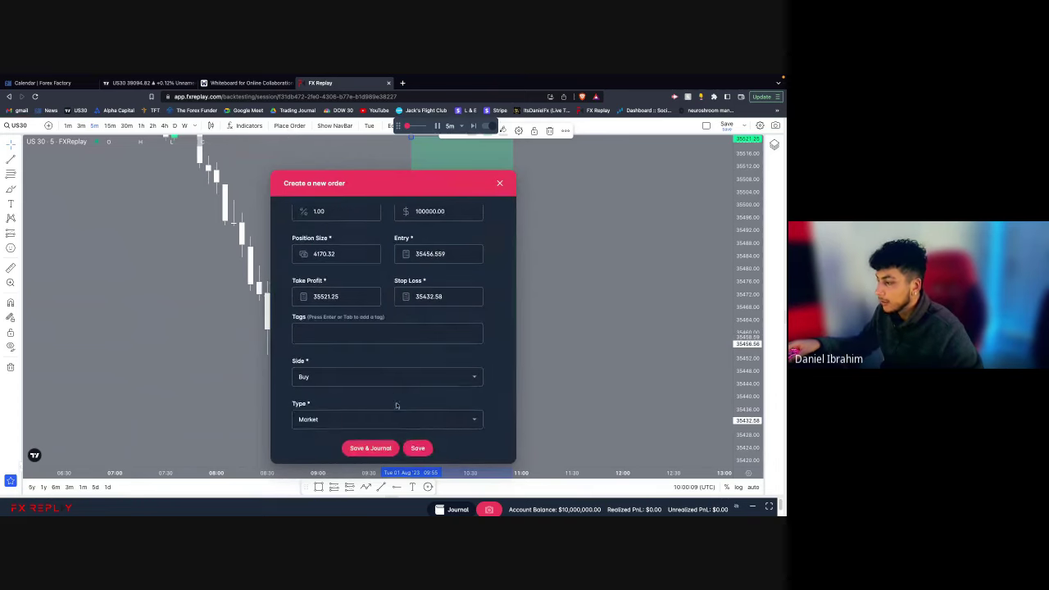
{"action": "left_click", "coordinate": [417, 445]}
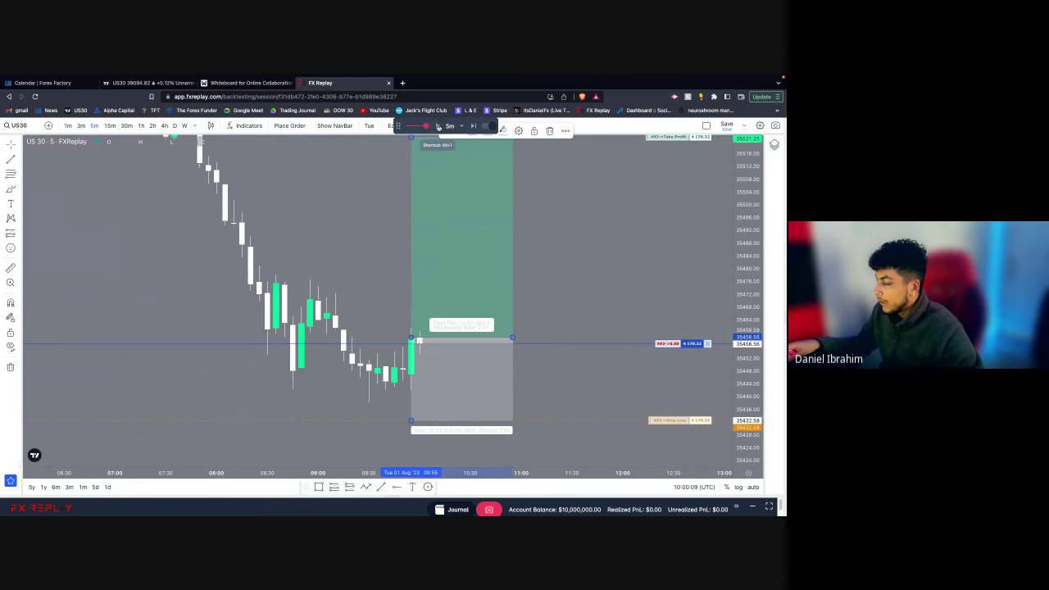
Step: Play the replay at top speed past the take-profit level and move the replay controls clear of the candles
{"action": "left_click", "coordinate": [438, 126]}
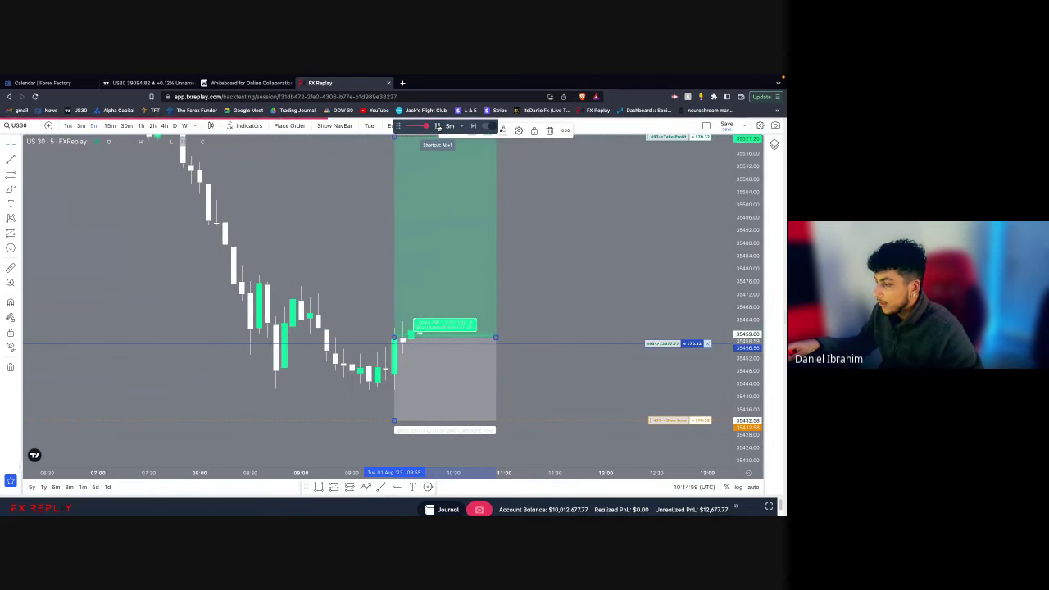
{"action": "left_click_drag", "start_coordinate": [400, 125], "coordinate": [230, 232]}
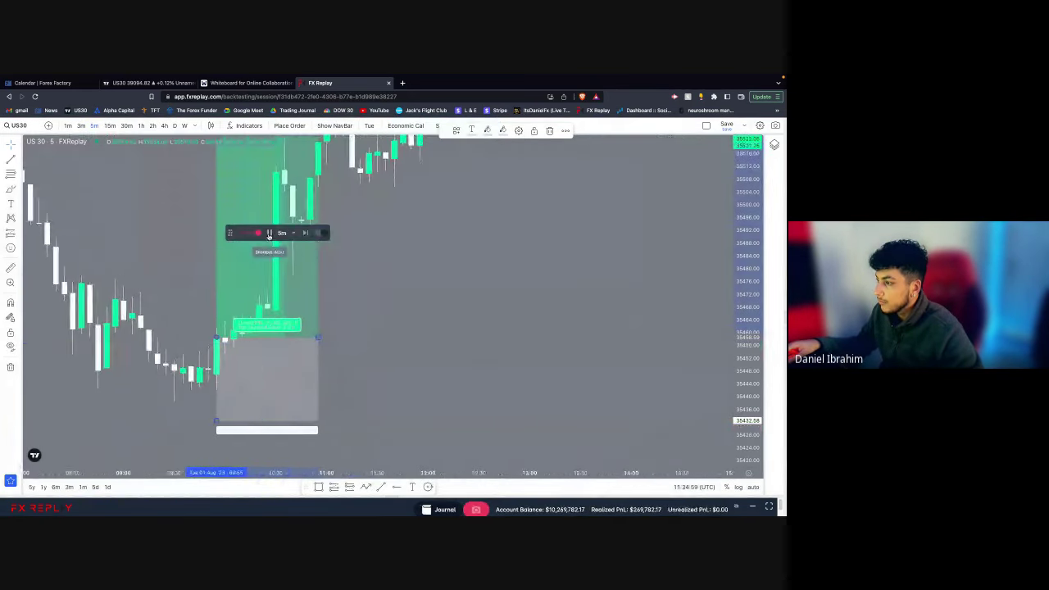
{"action": "left_click_drag", "start_coordinate": [745, 337], "coordinate": [744, 363]}
{"action": "left_click_drag", "start_coordinate": [557, 358], "coordinate": [632, 347]}
{"action": "left_click_drag", "start_coordinate": [230, 233], "coordinate": [89, 438]}
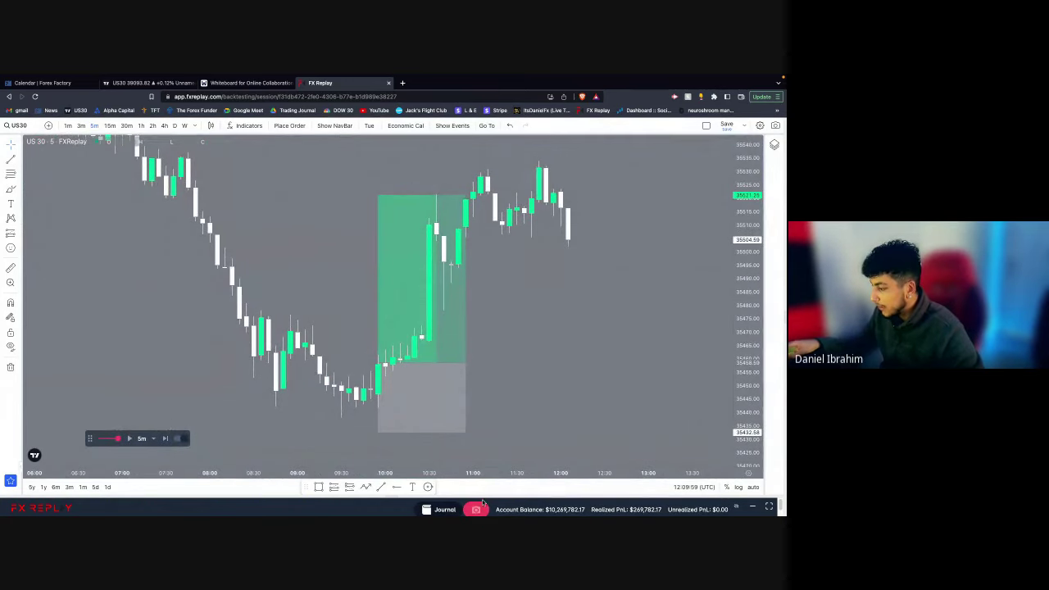
Step: Check the session's journal page for entries and close it
{"action": "left_click", "coordinate": [443, 511]}
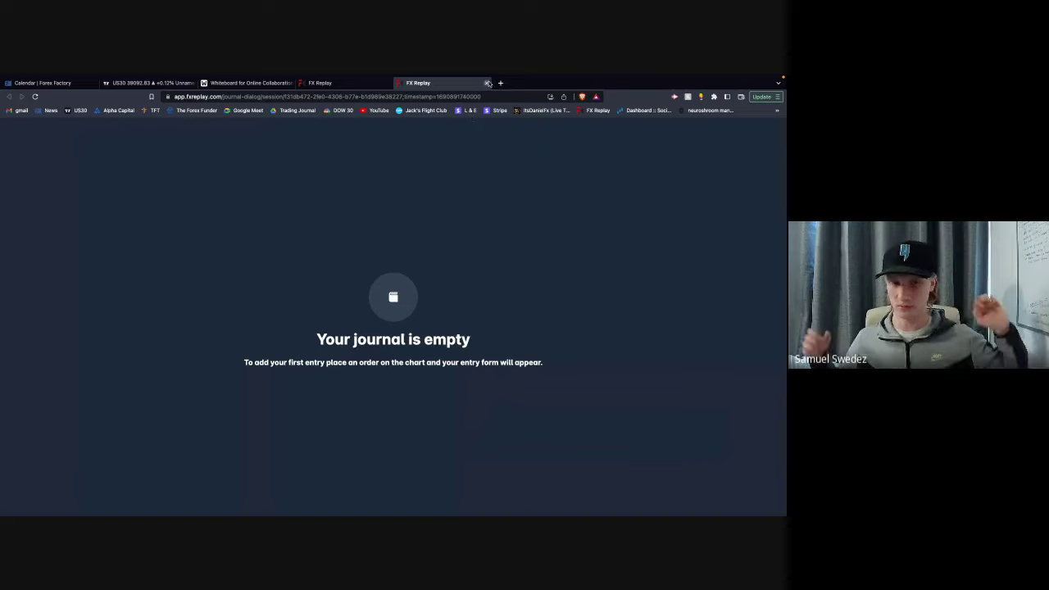
{"action": "left_click", "coordinate": [486, 82]}
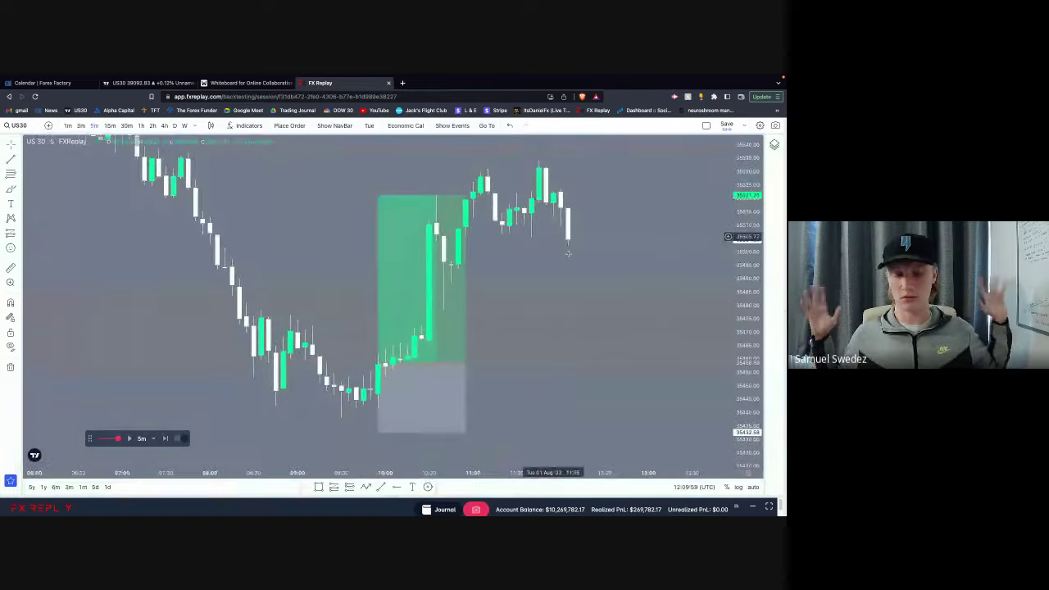
Step: Draw a short position from the latest candle with entry at 35504.59, stop at about 35534.84 and target at about 35429.74
{"action": "left_click_drag", "start_coordinate": [561, 261], "coordinate": [504, 268]}
{"action": "left_click", "coordinate": [334, 487]}
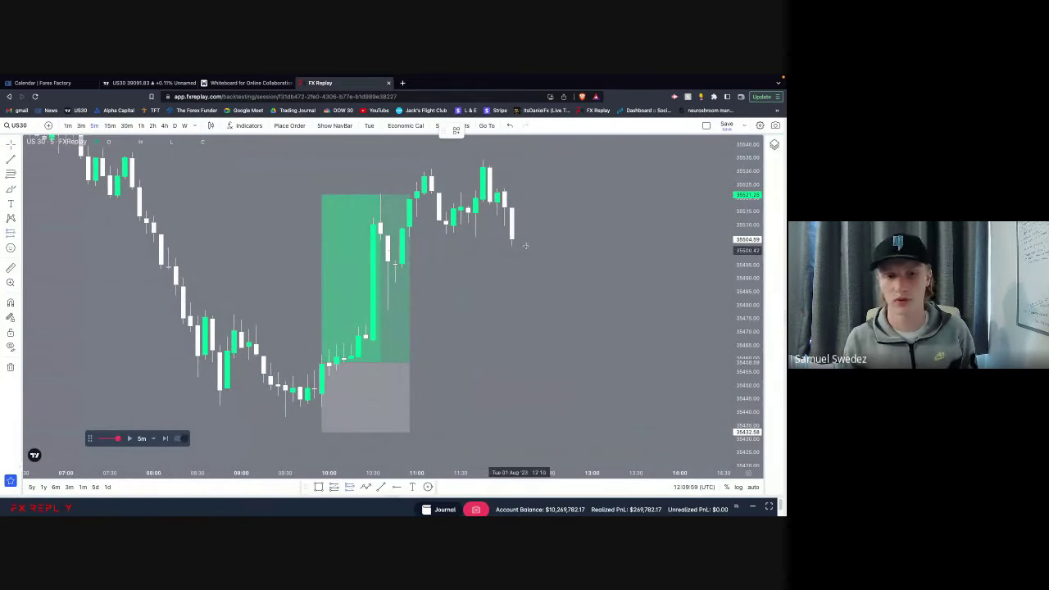
{"action": "left_click", "coordinate": [512, 239]}
{"action": "left_click_drag", "start_coordinate": [511, 176], "coordinate": [512, 158]}
{"action": "mouse_move", "coordinate": [511, 300]}
{"action": "left_mouse_down"}
{"action": "mouse_move", "coordinate": [512, 452]}
{"action": "mouse_move", "coordinate": [495, 440]}
{"action": "left_mouse_up"}
{"action": "left_click", "coordinate": [453, 299]}
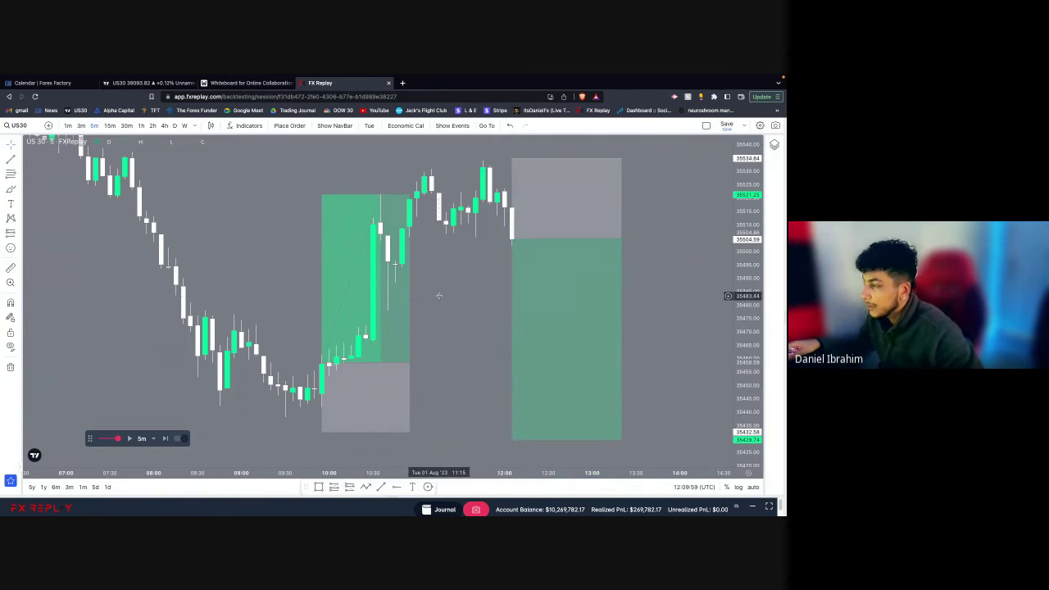
Step: Place a market sell order with 1.00% risk, take profit 35429.74 and stop loss 35534.84, saving it with a journal entry
{"action": "left_click_drag", "start_coordinate": [467, 288], "coordinate": [390, 301]}
{"action": "scroll", "coordinate": [380, 302], "scroll_direction": "down", "scroll_amount": 1}
{"action": "left_click", "coordinate": [468, 234]}
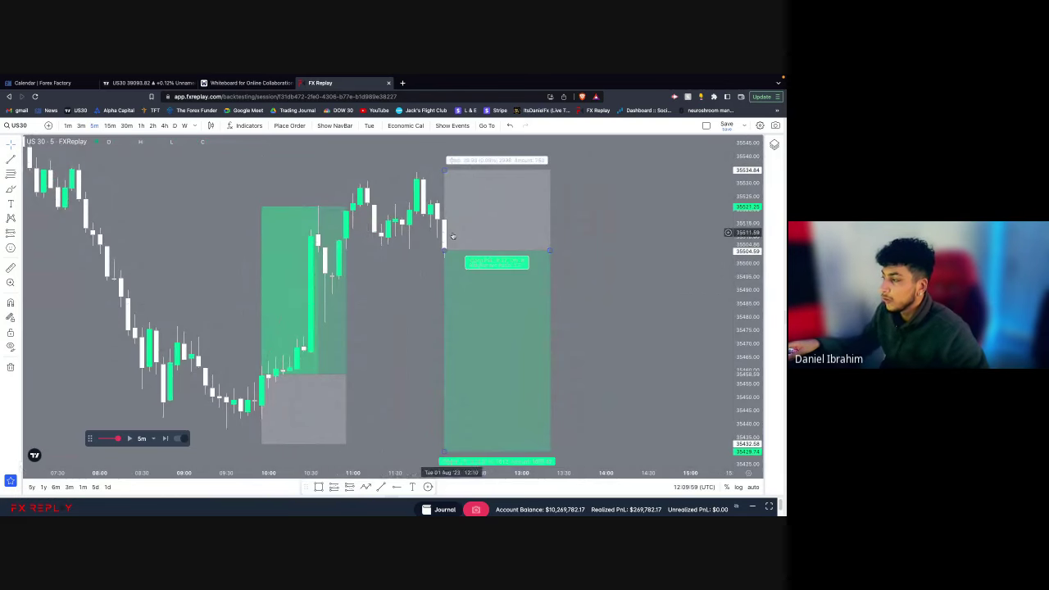
{"action": "left_click", "coordinate": [289, 126]}
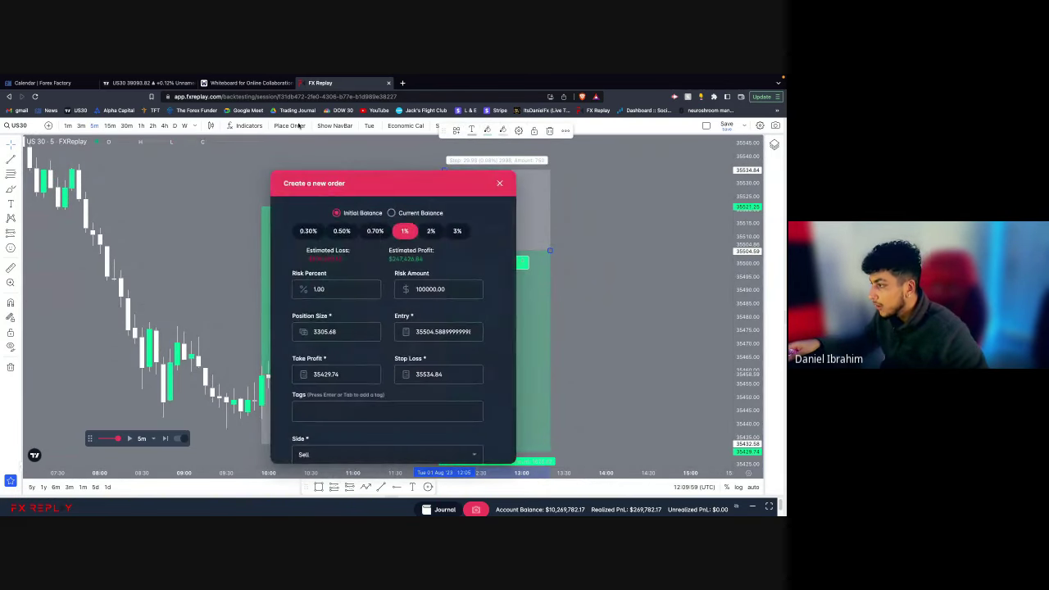
{"action": "scroll", "coordinate": [361, 300], "scroll_direction": "down", "scroll_amount": 2}
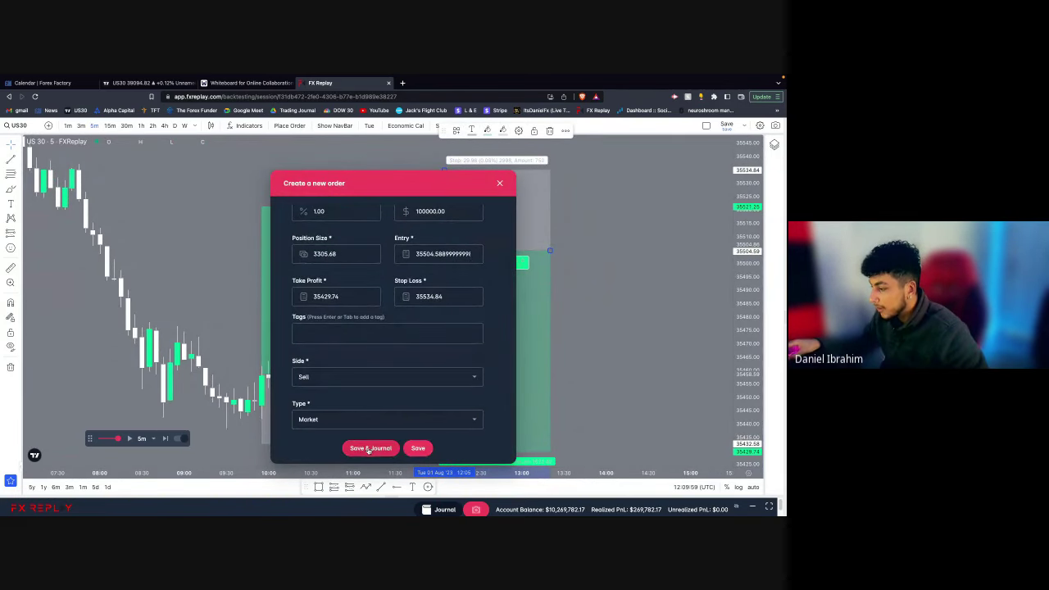
{"action": "scroll", "coordinate": [367, 446], "scroll_direction": "up", "scroll_amount": 4}
{"action": "scroll", "coordinate": [360, 444], "scroll_direction": "down", "scroll_amount": 4}
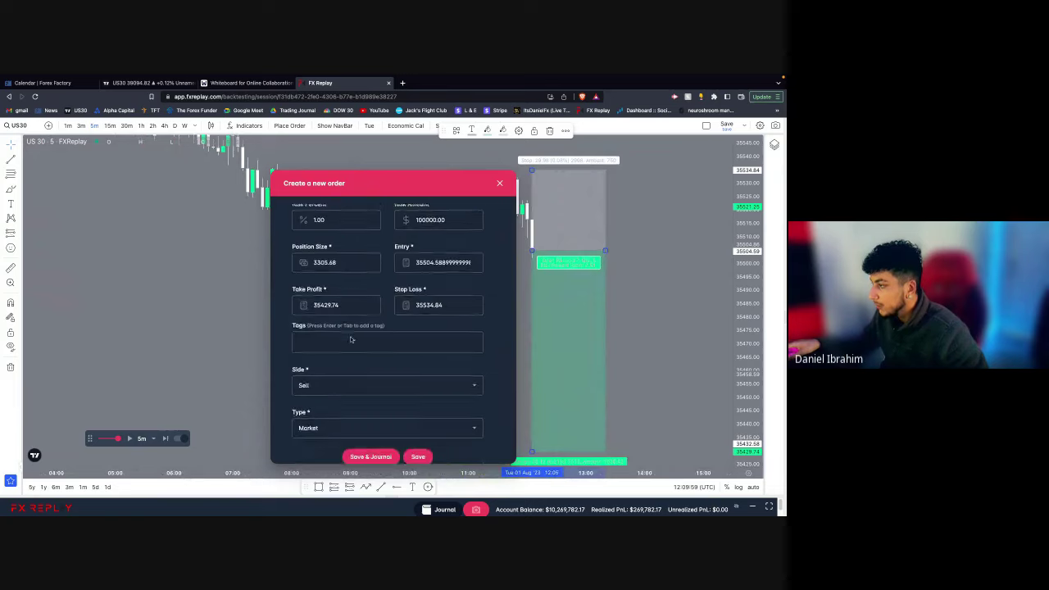
{"action": "left_click", "coordinate": [357, 444]}
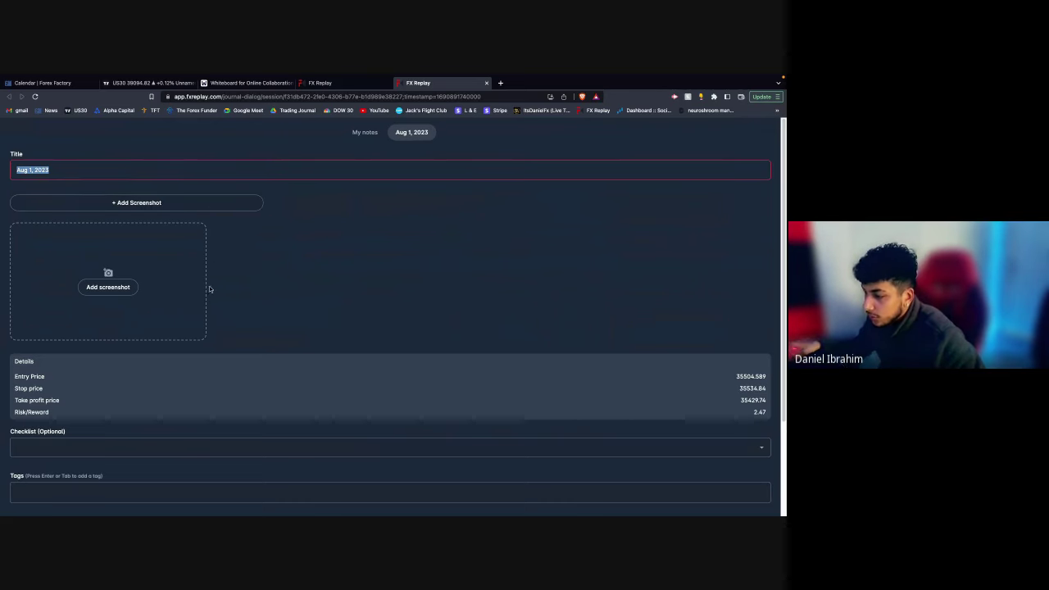
Step: Examine the new trade's journal form, including the screenshot area, price details, checklist, tags and notes
{"action": "scroll", "coordinate": [159, 339], "scroll_direction": "down", "scroll_amount": 1}
{"action": "left_click_drag", "start_coordinate": [34, 302], "coordinate": [78, 337]}
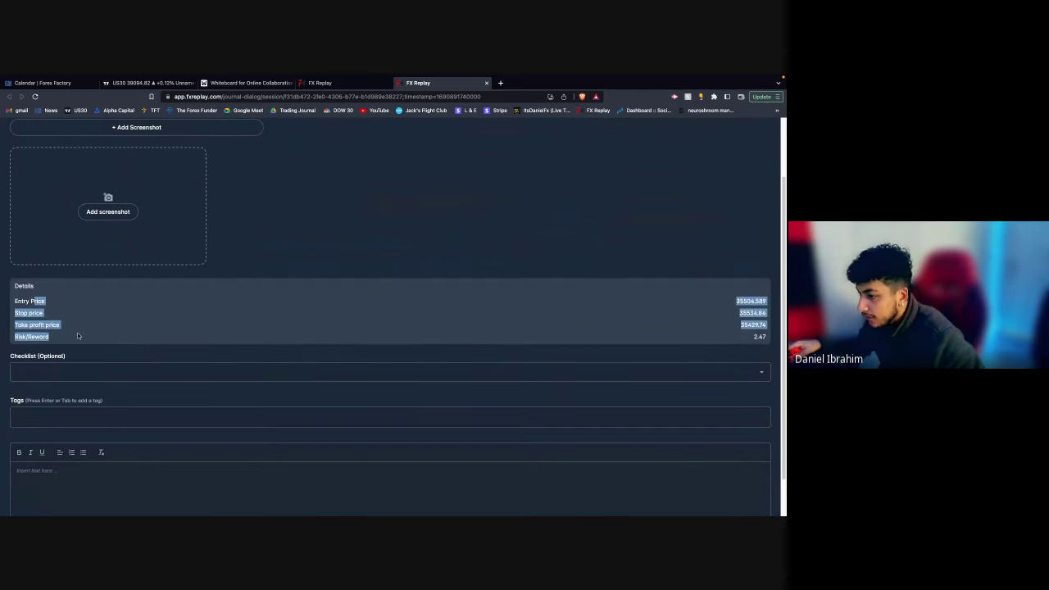
{"action": "scroll", "coordinate": [77, 337], "scroll_direction": "down", "scroll_amount": 1}
{"action": "left_click", "coordinate": [66, 332]}
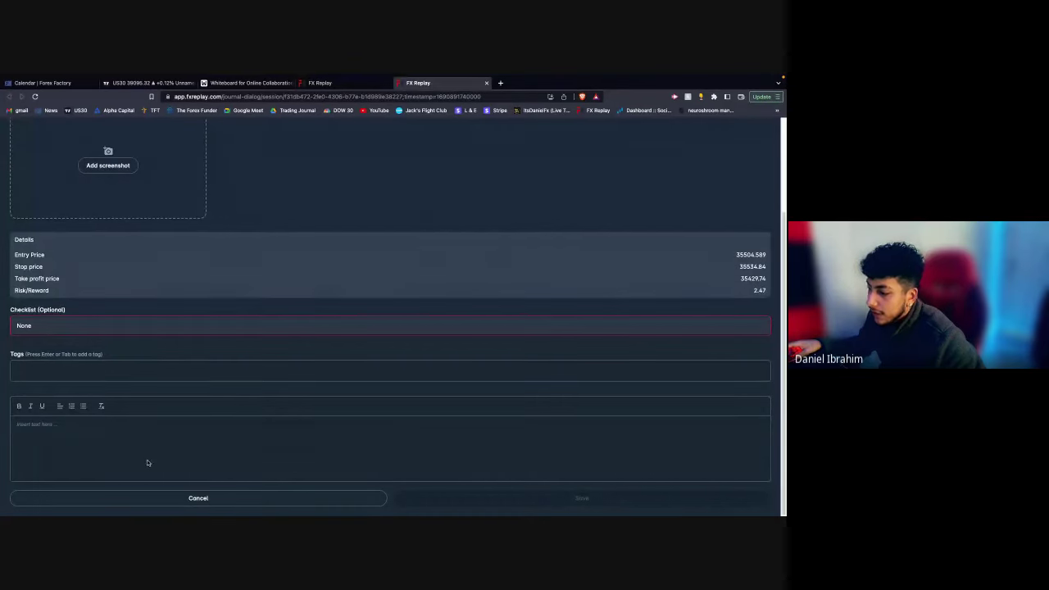
{"action": "scroll", "coordinate": [274, 445], "scroll_direction": "up", "scroll_amount": 2}
{"action": "scroll", "coordinate": [238, 447], "scroll_direction": "up", "scroll_amount": 1}
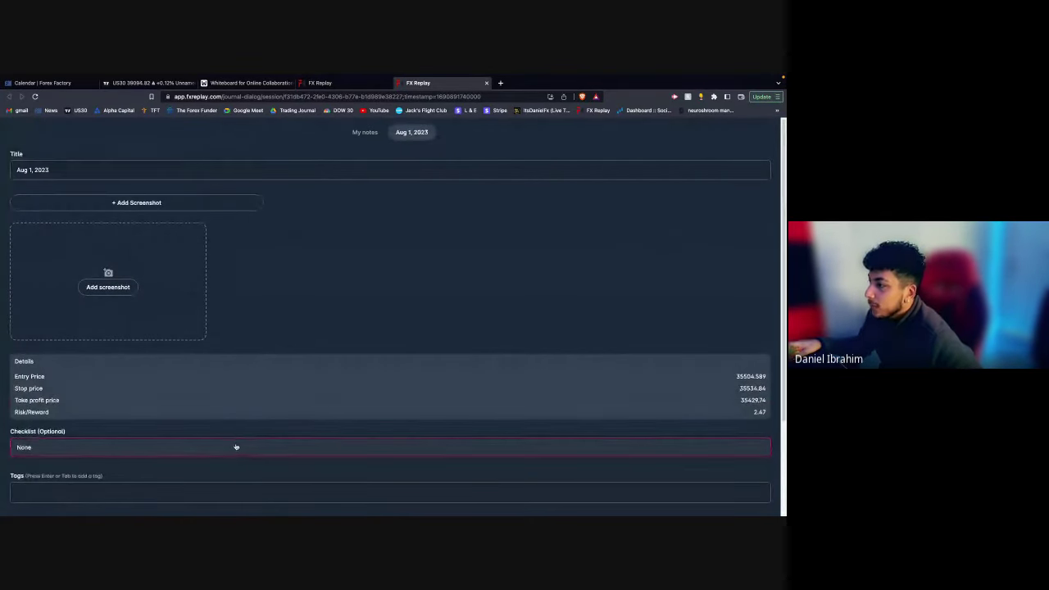
{"action": "left_click", "coordinate": [296, 315]}
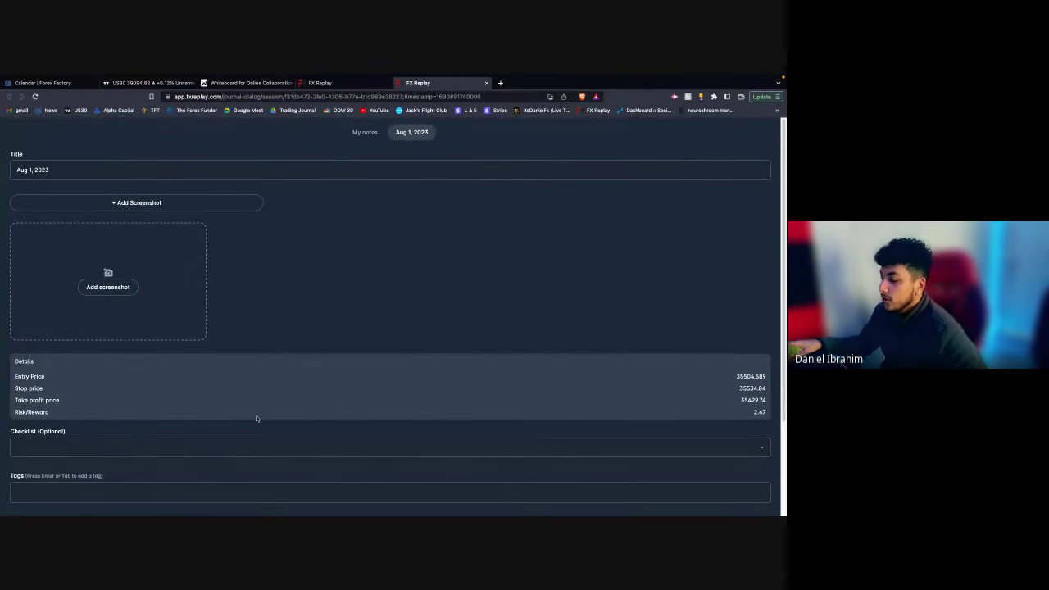
{"action": "scroll", "coordinate": [256, 418], "scroll_direction": "down", "scroll_amount": 2}
{"action": "scroll", "coordinate": [242, 408], "scroll_direction": "up", "scroll_amount": 2}
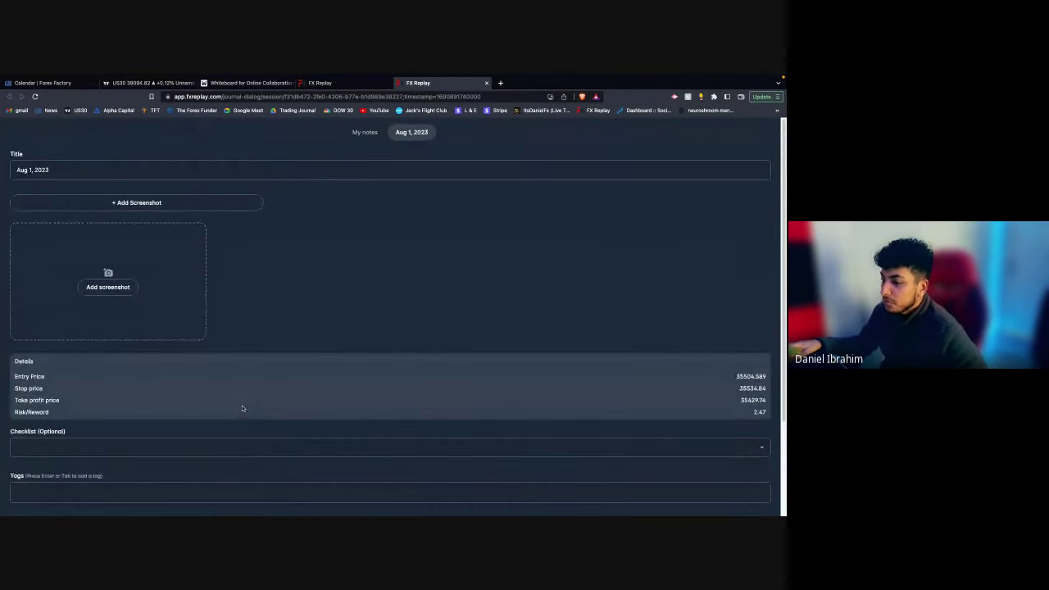
Step: Return to the chart, play the replay past the sell order's stop-loss level and restore automatic price scaling
{"action": "left_click", "coordinate": [323, 83]}
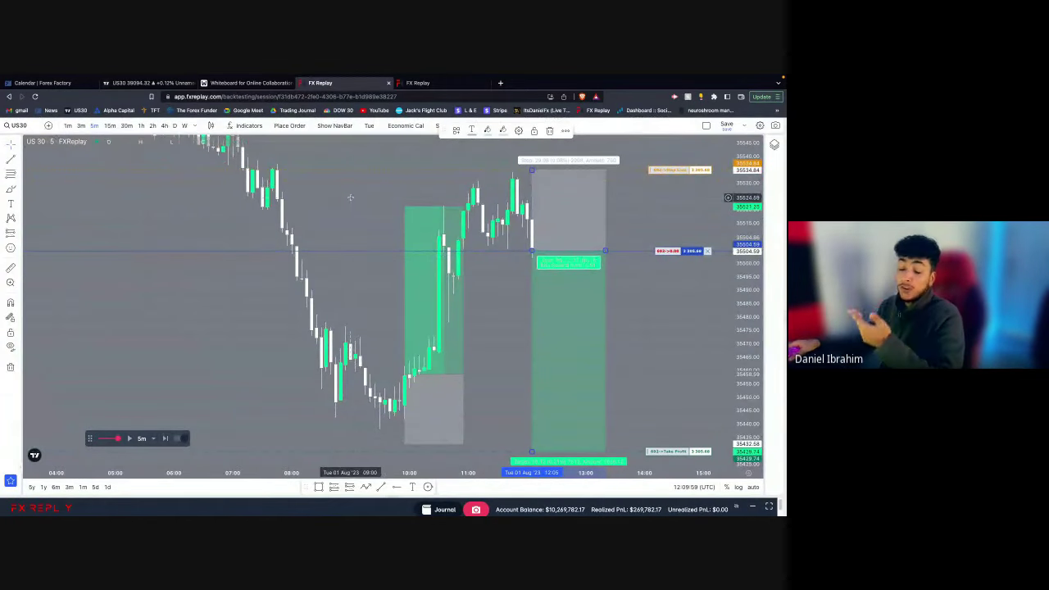
{"action": "left_click", "coordinate": [374, 224]}
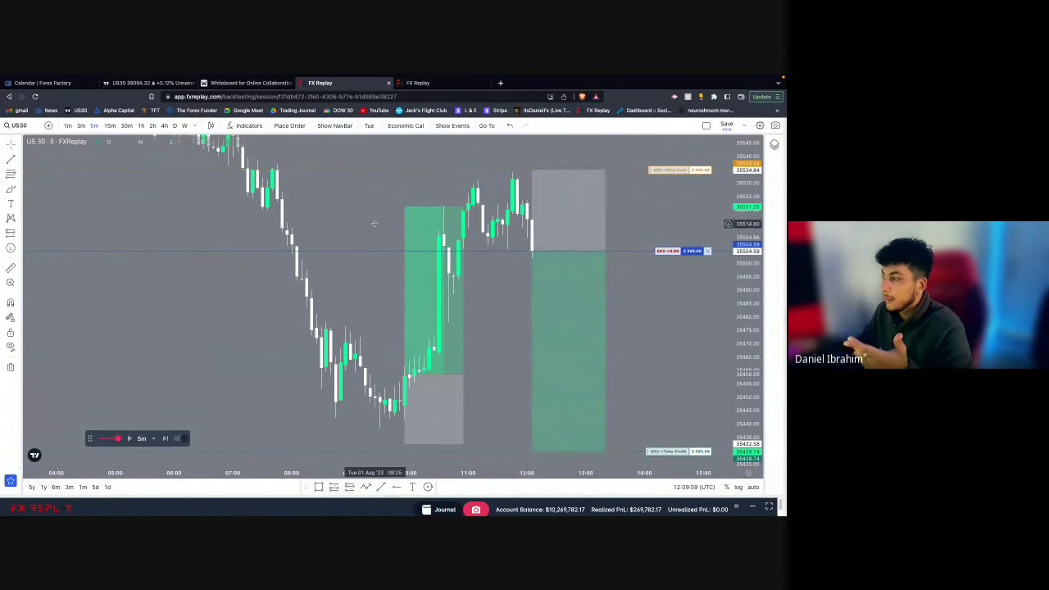
{"action": "left_click", "coordinate": [129, 439]}
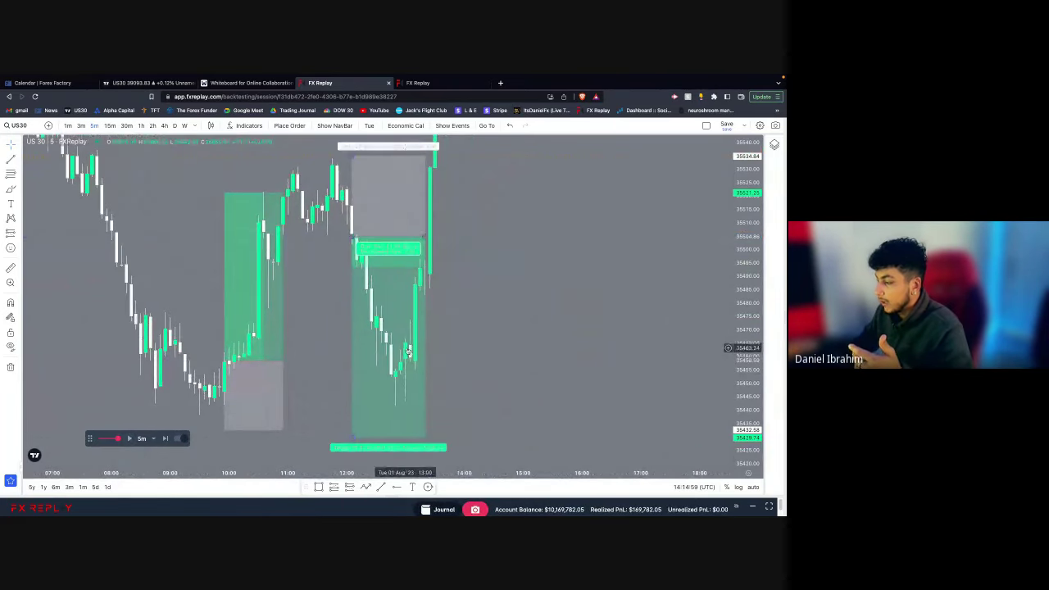
{"action": "left_click_drag", "start_coordinate": [489, 214], "coordinate": [487, 445]}
{"action": "scroll", "coordinate": [487, 416], "scroll_direction": "down", "scroll_amount": 3}
{"action": "left_click_drag", "start_coordinate": [308, 213], "coordinate": [238, 386]}
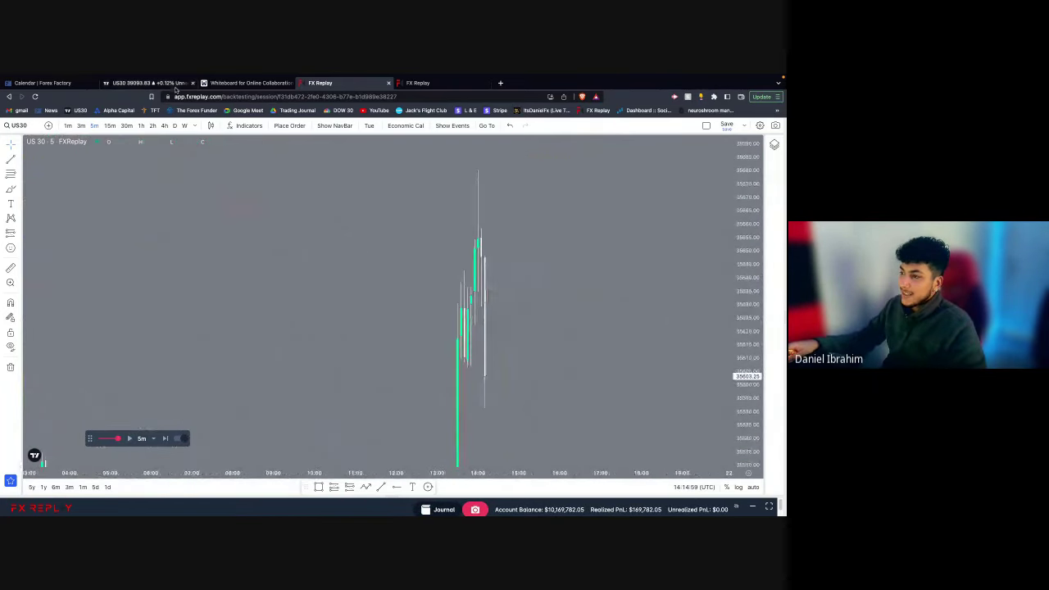
{"action": "double_click", "coordinate": [748, 305]}
{"action": "scroll", "coordinate": [648, 295], "scroll_direction": "up", "scroll_amount": 5}
{"action": "scroll", "coordinate": [290, 283], "scroll_direction": "down", "scroll_amount": 2}
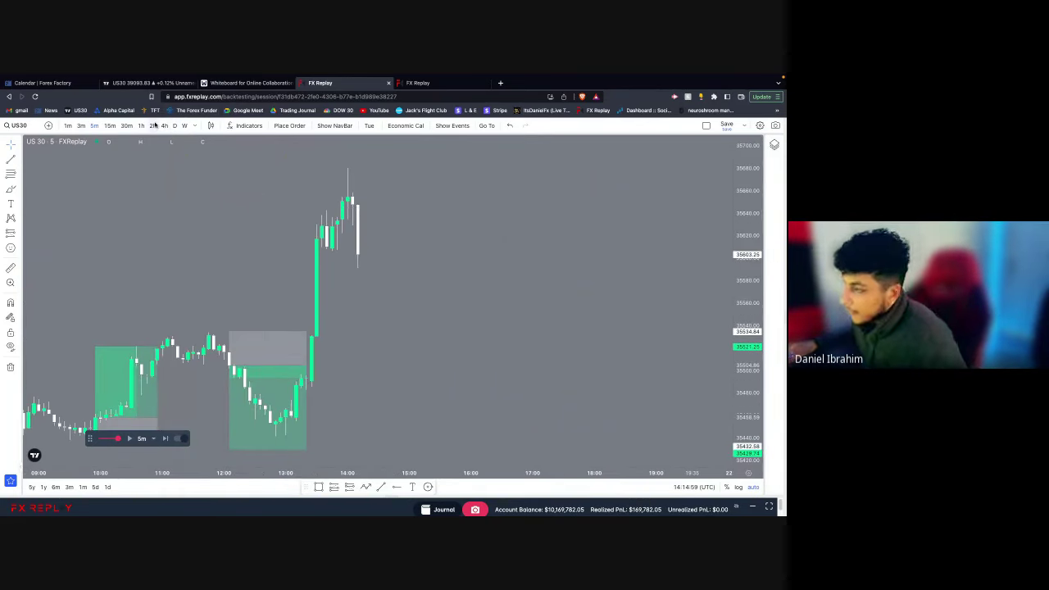
Step: Check the 4-hour and daily timeframes and set the chart to 1 hour
{"action": "left_click", "coordinate": [164, 125]}
{"action": "left_click", "coordinate": [174, 126]}
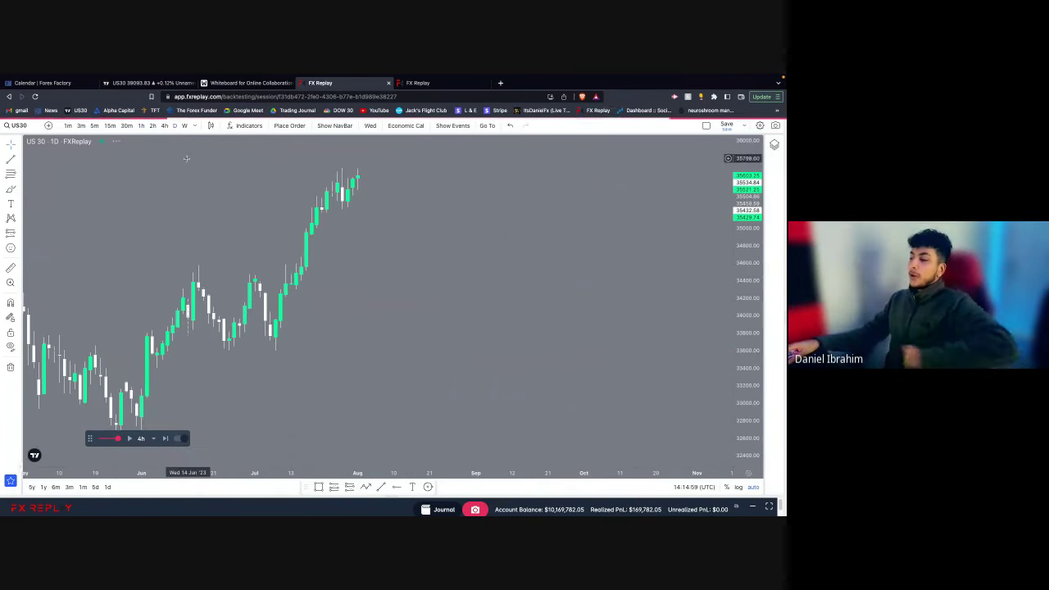
{"action": "left_click", "coordinate": [141, 127]}
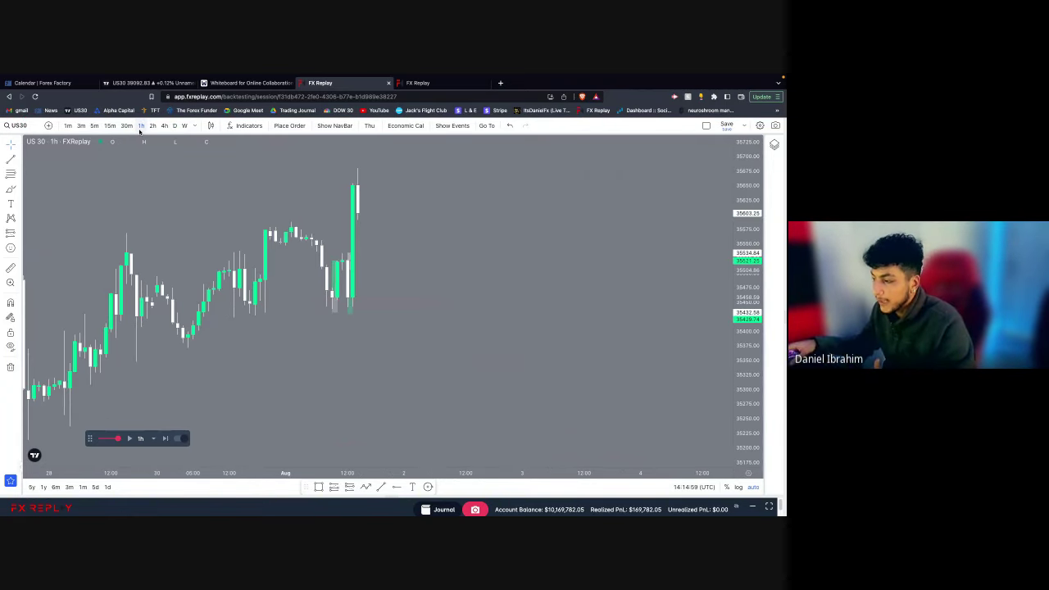
Step: Move the replay controls nearer the chart's centre and advance the replay candle by candle to 11:59:59 on 2 August 2023
{"action": "left_click_drag", "start_coordinate": [109, 438], "coordinate": [232, 444]}
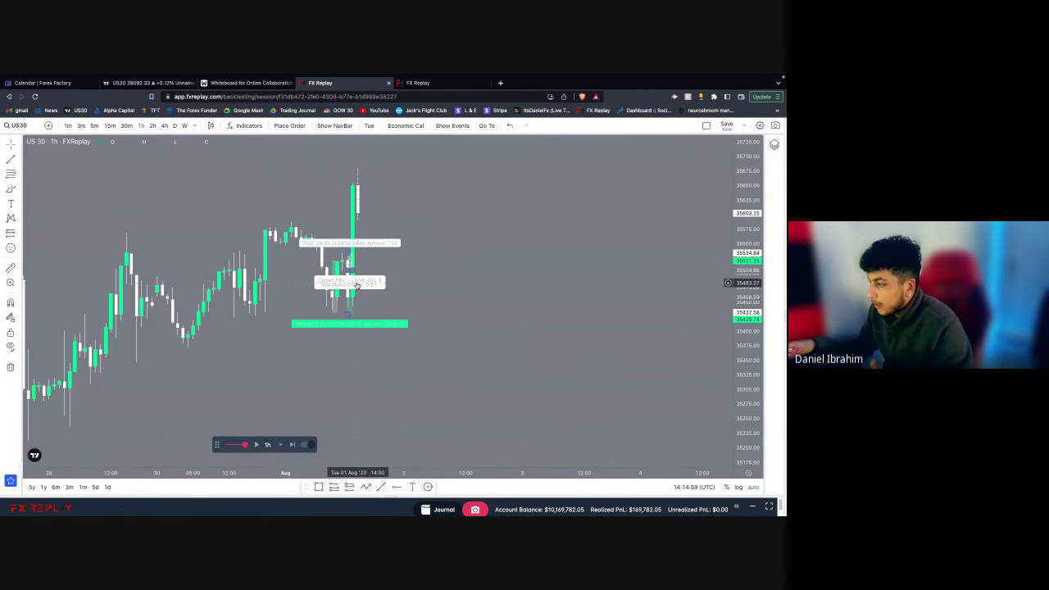
{"action": "left_click", "coordinate": [294, 444]}
{"action": "left_click", "coordinate": [293, 444]}
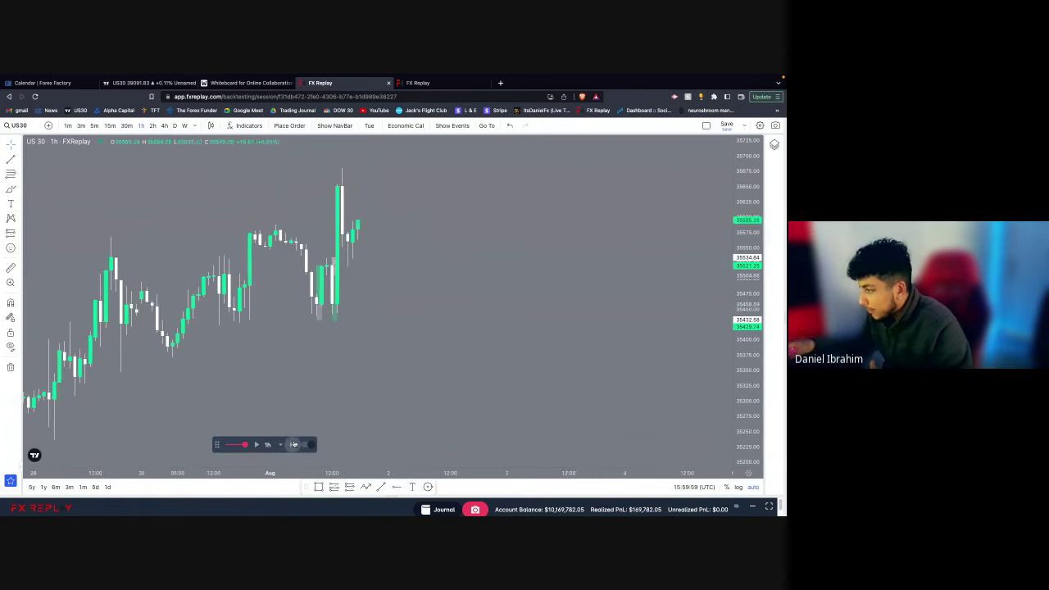
{"action": "left_click", "coordinate": [293, 444]}
{"action": "left_click", "coordinate": [293, 444]}
{"action": "left_click", "coordinate": [294, 444]}
{"action": "left_click", "coordinate": [293, 444]}
{"action": "left_click", "coordinate": [293, 445]}
{"action": "left_click", "coordinate": [293, 444]}
{"action": "left_click", "coordinate": [294, 445]}
{"action": "left_click", "coordinate": [293, 444]}
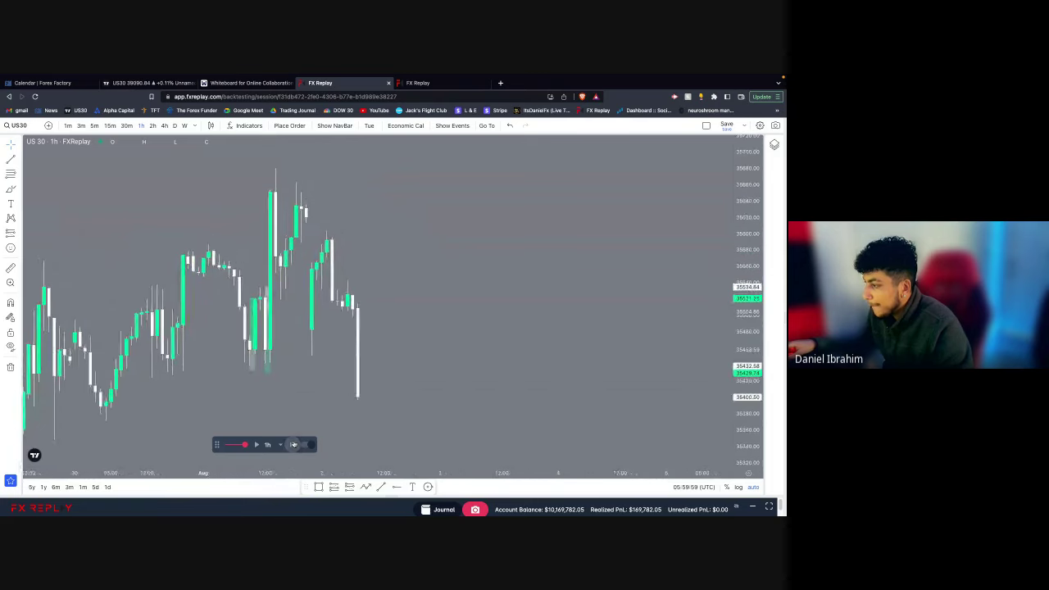
{"action": "left_click", "coordinate": [294, 444]}
{"action": "left_click", "coordinate": [293, 444]}
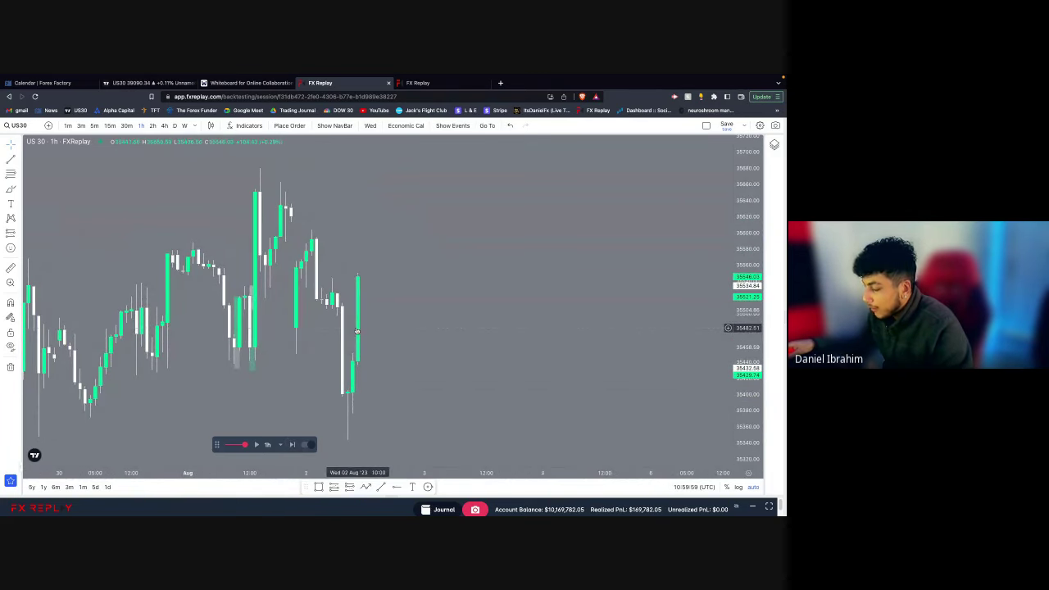
{"action": "left_click", "coordinate": [294, 444]}
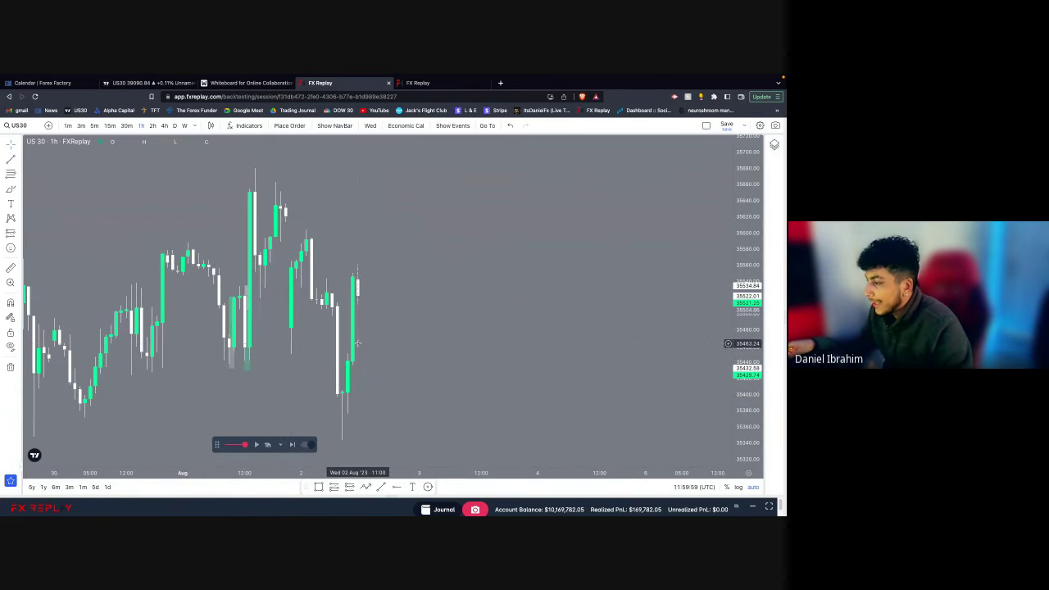
Step: Switch the chart to the daily timeframe and examine the US30 candles from June to early August
{"action": "scroll", "coordinate": [357, 344], "scroll_direction": "down", "scroll_amount": 1}
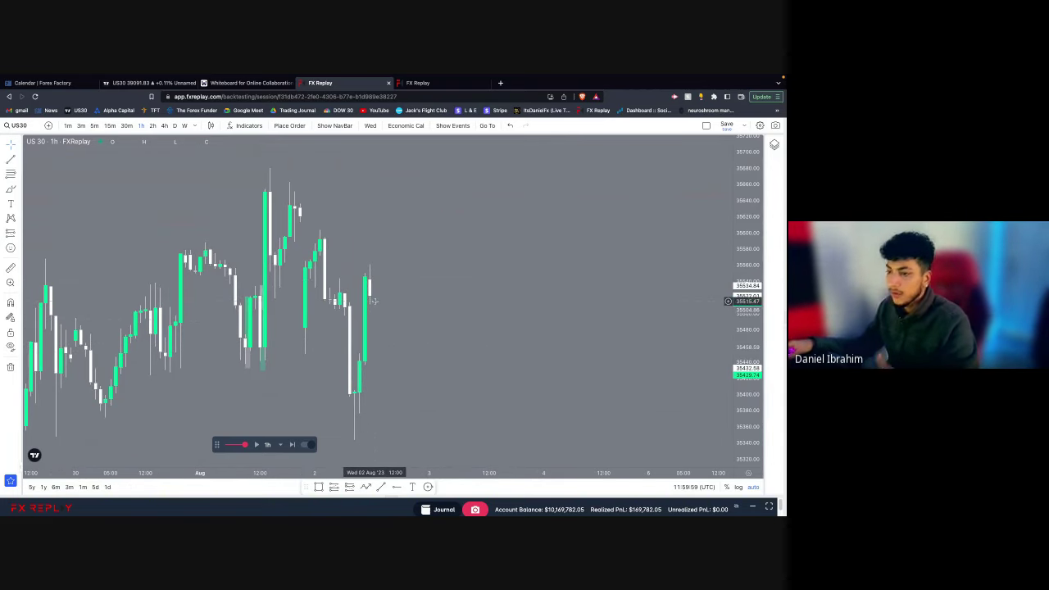
{"action": "scroll", "coordinate": [378, 302], "scroll_direction": "down", "scroll_amount": 2}
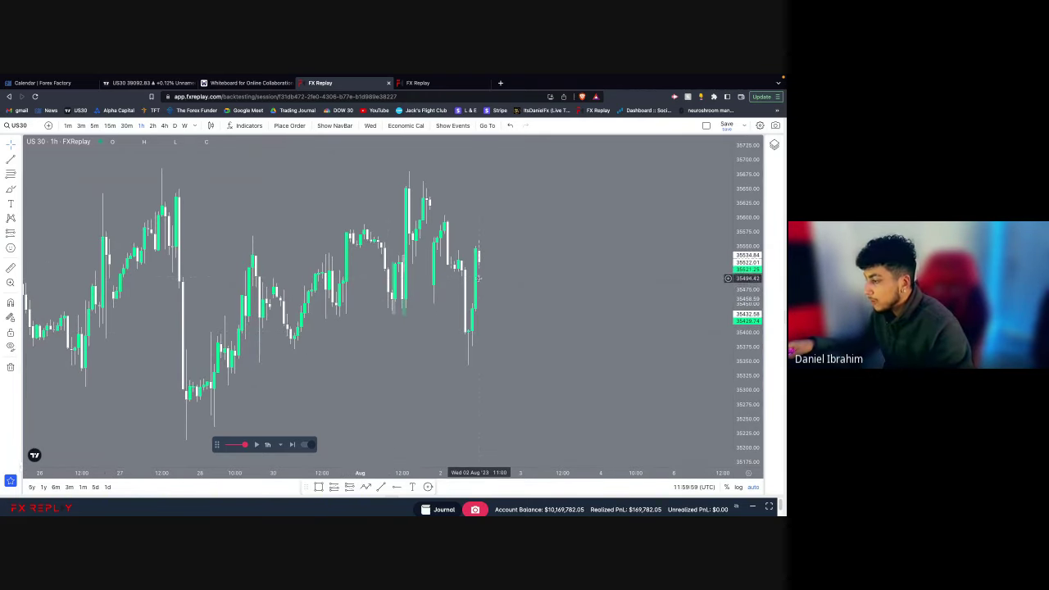
{"action": "left_click", "coordinate": [175, 125]}
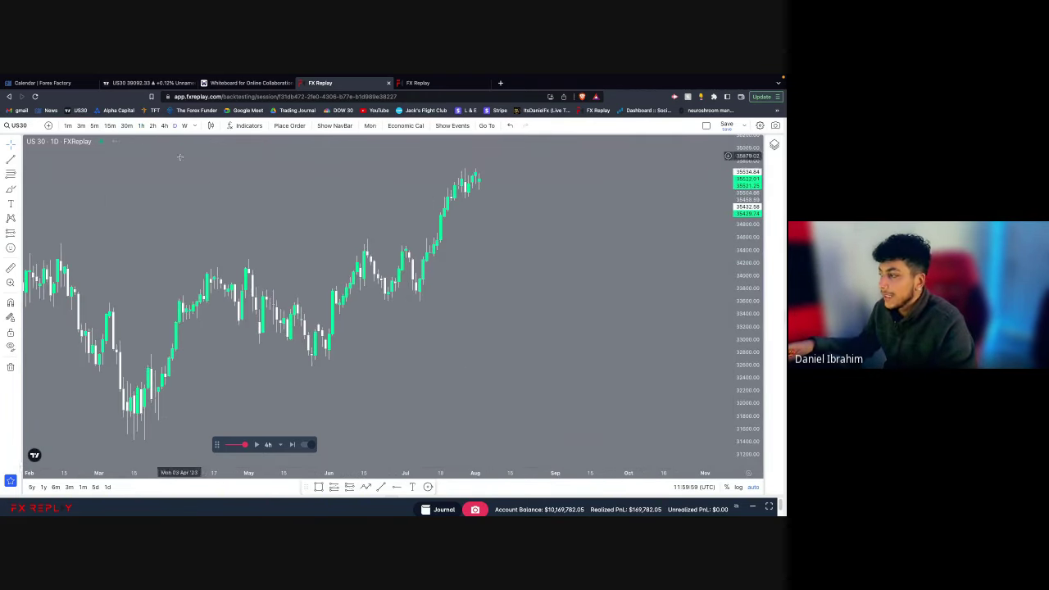
{"action": "scroll", "coordinate": [197, 238], "scroll_direction": "up", "scroll_amount": 3}
{"action": "left_click_drag", "start_coordinate": [173, 246], "coordinate": [473, 263]}
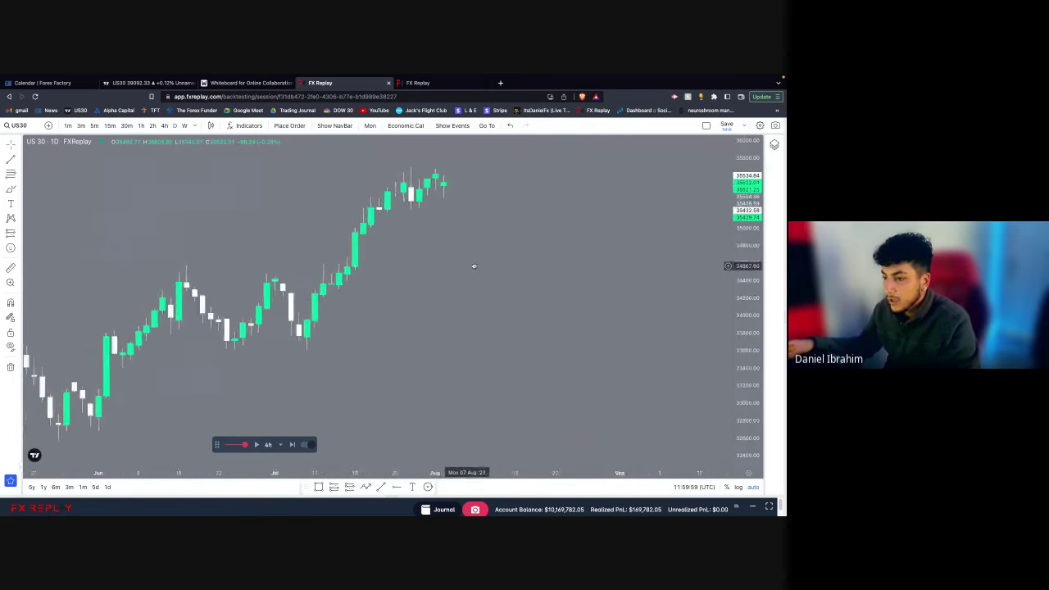
{"action": "scroll", "coordinate": [473, 263], "scroll_direction": "up", "scroll_amount": 2}
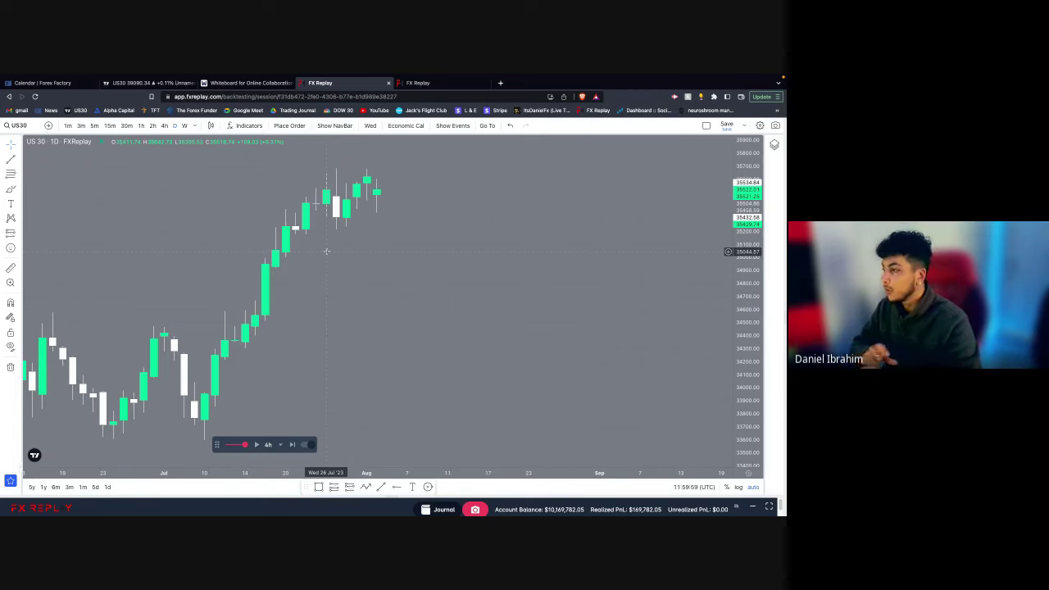
{"action": "scroll", "coordinate": [321, 251], "scroll_direction": "up", "scroll_amount": 2}
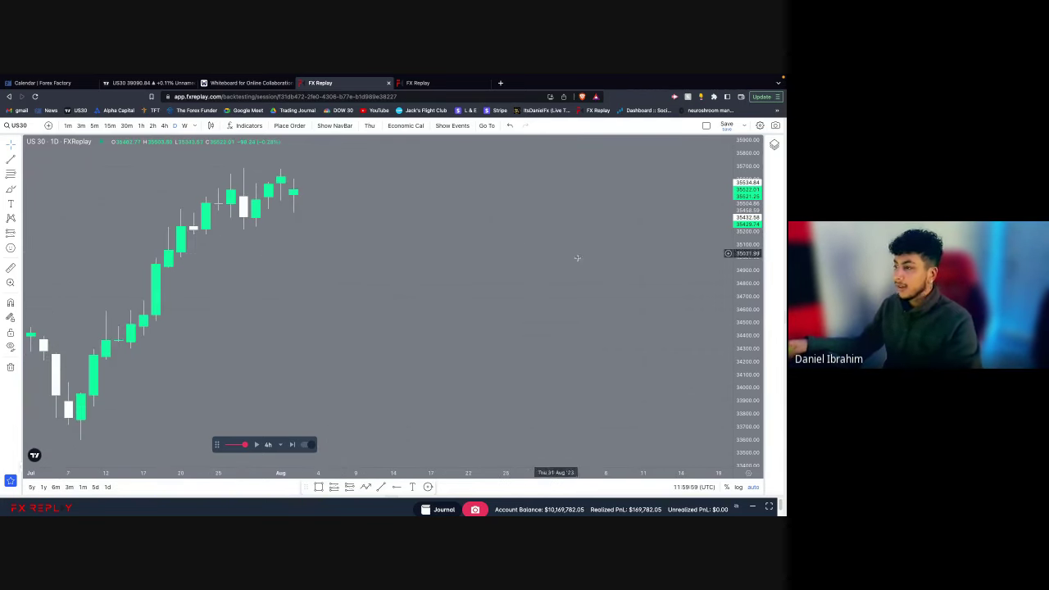
{"action": "left_click_drag", "start_coordinate": [740, 354], "coordinate": [741, 295]}
{"action": "left_click_drag", "start_coordinate": [410, 246], "coordinate": [462, 342]}
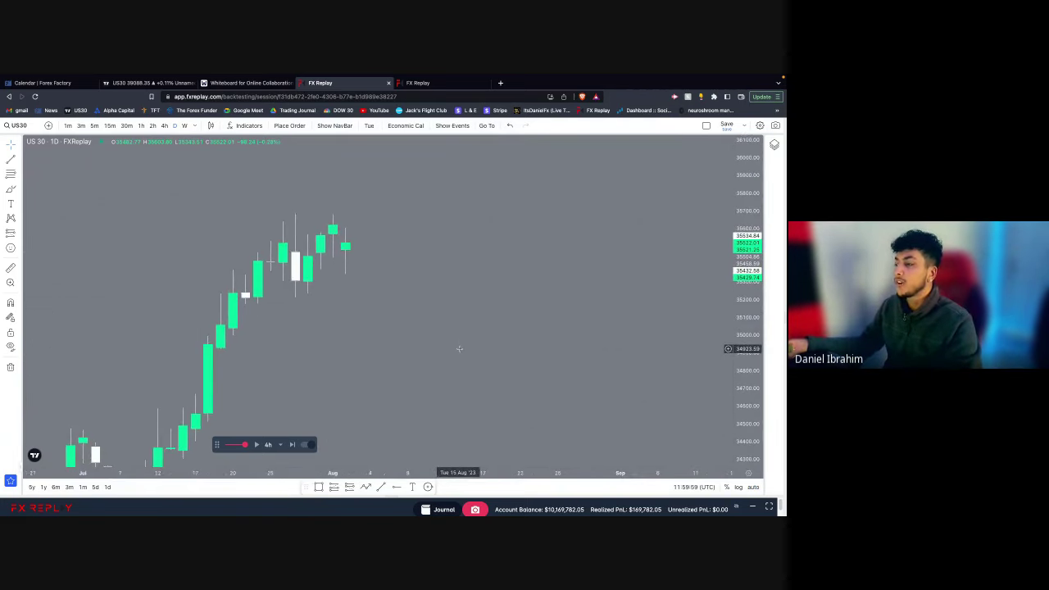
{"action": "scroll", "coordinate": [403, 386], "scroll_direction": "down", "scroll_amount": 1}
{"action": "left_click_drag", "start_coordinate": [385, 390], "coordinate": [333, 383]}
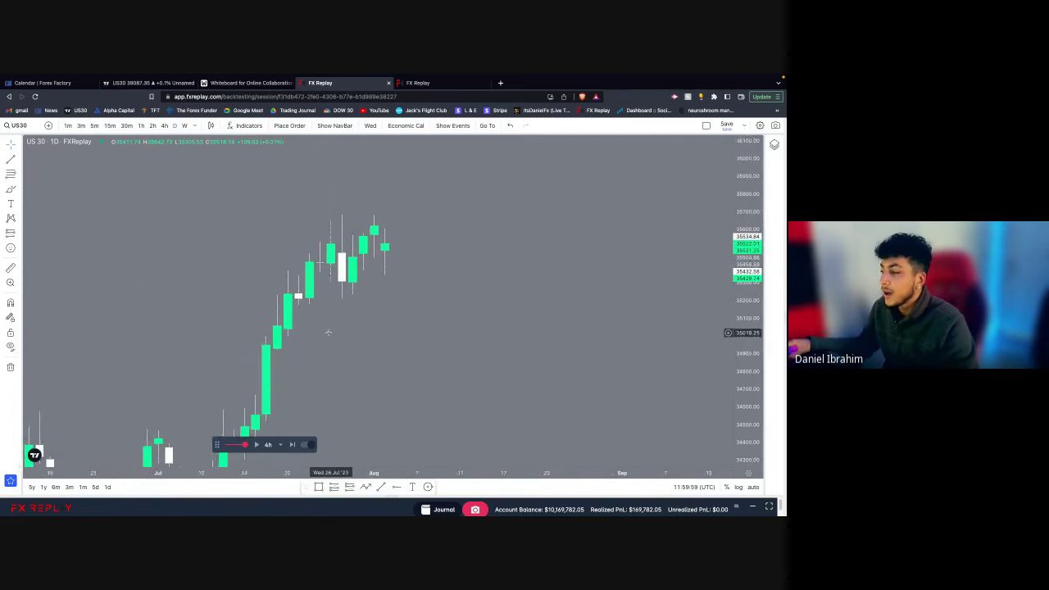
{"action": "scroll", "coordinate": [393, 229], "scroll_direction": "up", "scroll_amount": 1}
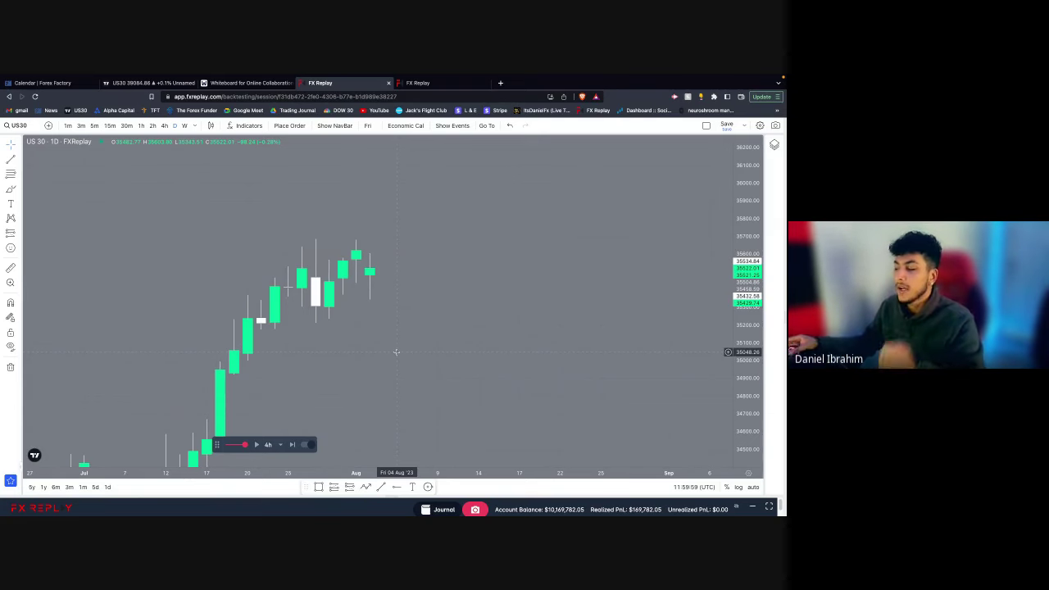
Step: Switch the chart to the 1-hour timeframe and examine the US30 candles from late July to 2 August
{"action": "left_click", "coordinate": [143, 125]}
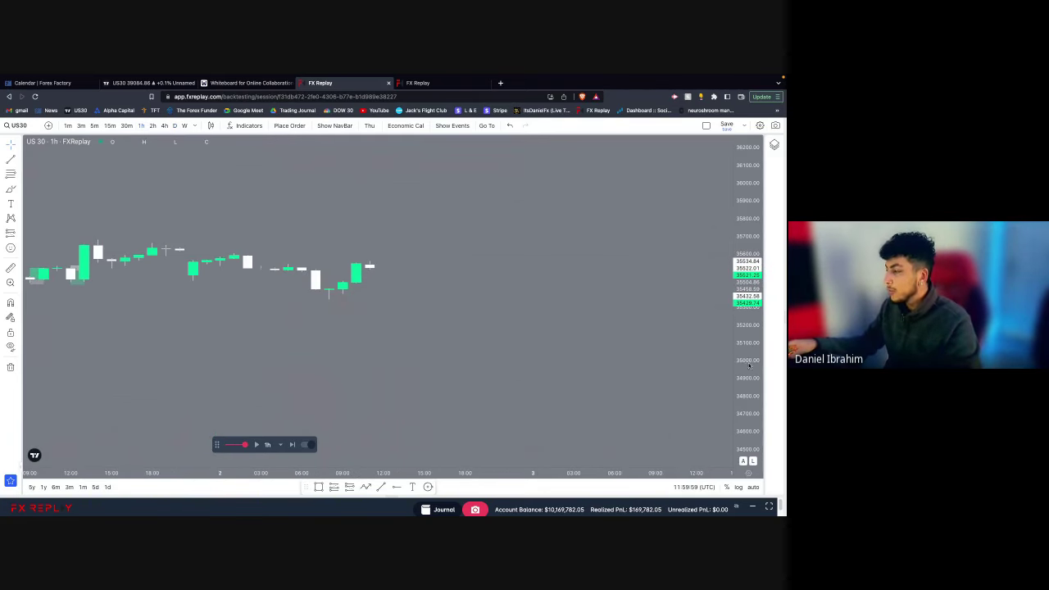
{"action": "scroll", "coordinate": [748, 366], "scroll_direction": "down", "scroll_amount": 5}
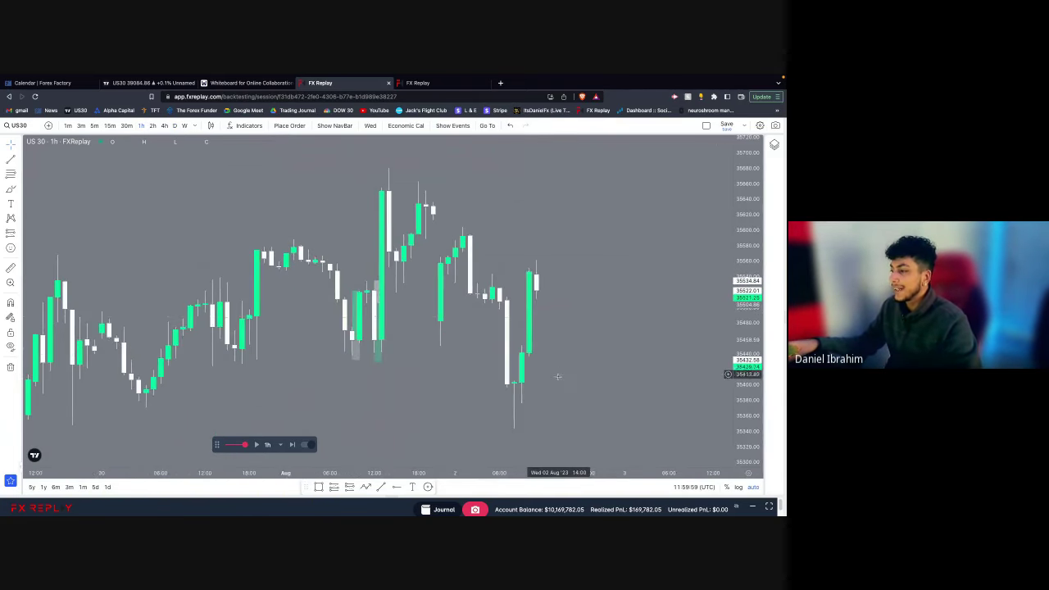
{"action": "scroll", "coordinate": [559, 376], "scroll_direction": "down", "scroll_amount": 2}
{"action": "scroll", "coordinate": [615, 363], "scroll_direction": "down", "scroll_amount": 2}
{"action": "scroll", "coordinate": [614, 364], "scroll_direction": "up", "scroll_amount": 5}
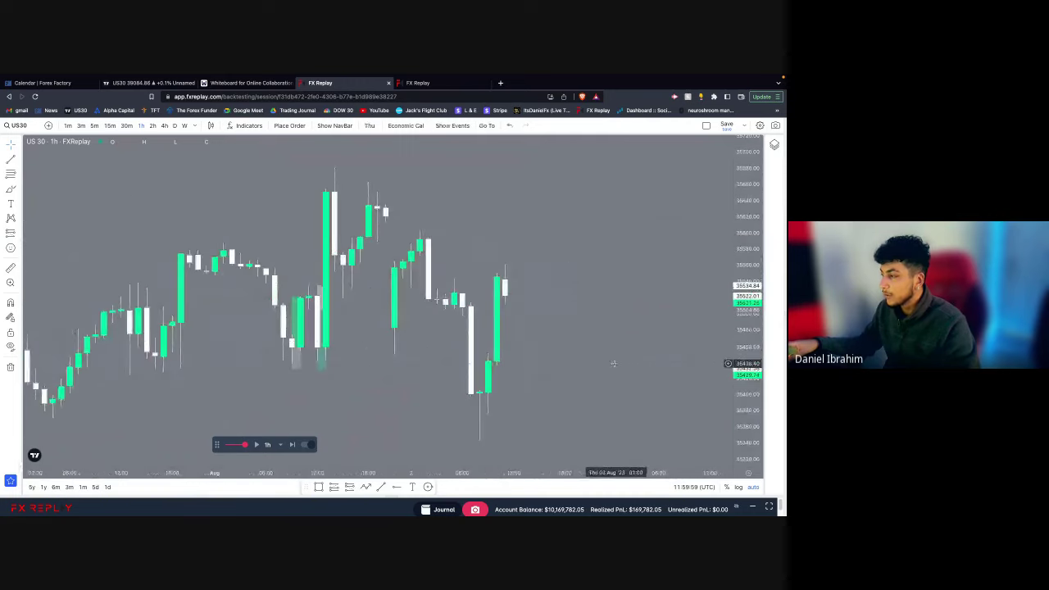
{"action": "scroll", "coordinate": [516, 341], "scroll_direction": "down", "scroll_amount": 1}
{"action": "left_click_drag", "start_coordinate": [606, 356], "coordinate": [502, 341]}
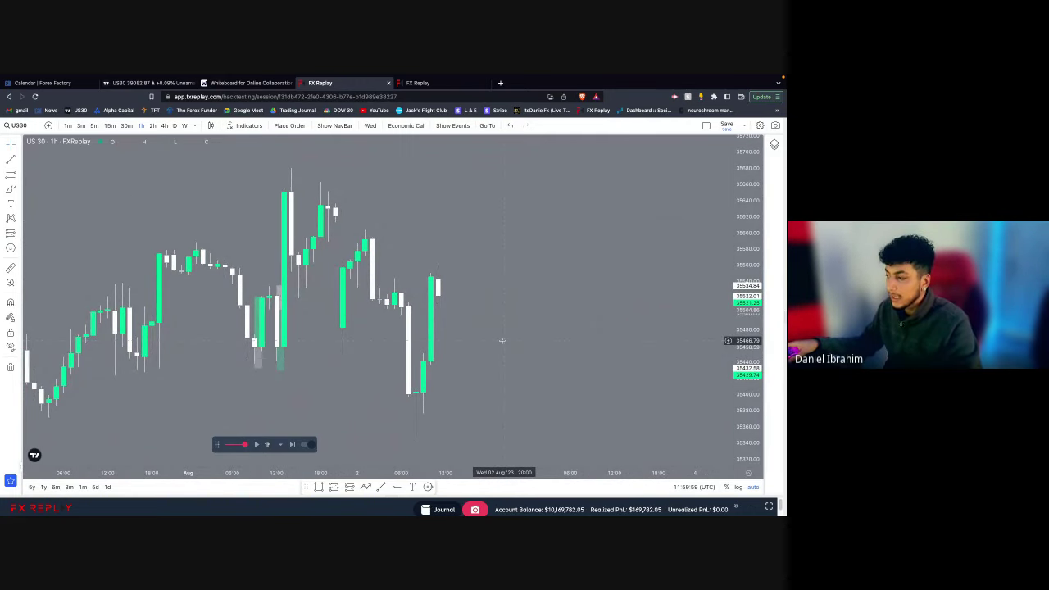
{"action": "scroll", "coordinate": [500, 339], "scroll_direction": "left", "scroll_amount": 2}
{"action": "scroll", "coordinate": [498, 339], "scroll_direction": "left", "scroll_amount": 3}
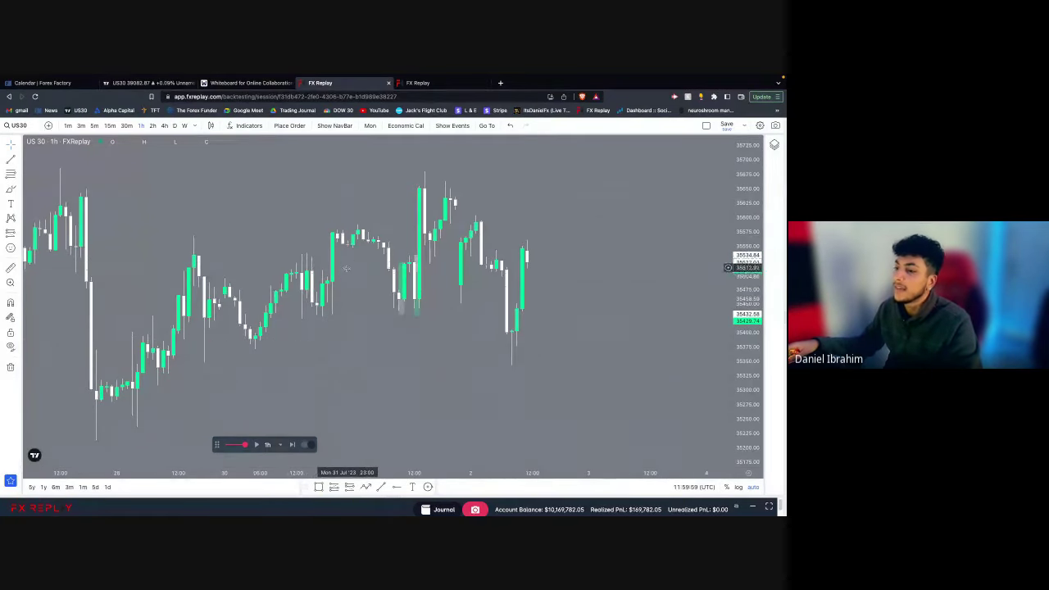
{"action": "scroll", "coordinate": [348, 277], "scroll_direction": "right", "scroll_amount": 3}
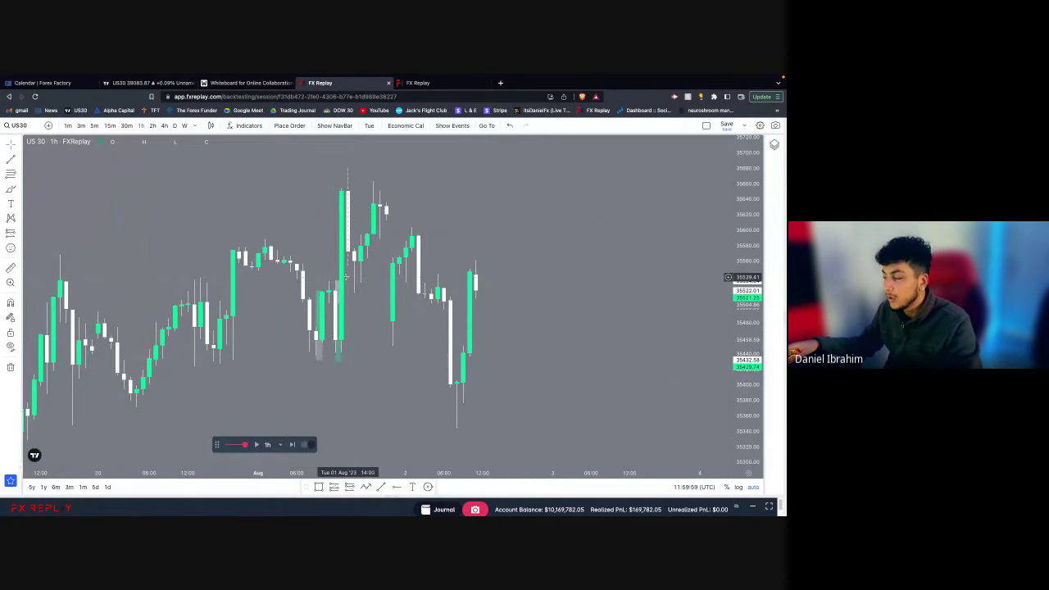
{"action": "scroll", "coordinate": [343, 281], "scroll_direction": "right", "scroll_amount": 3}
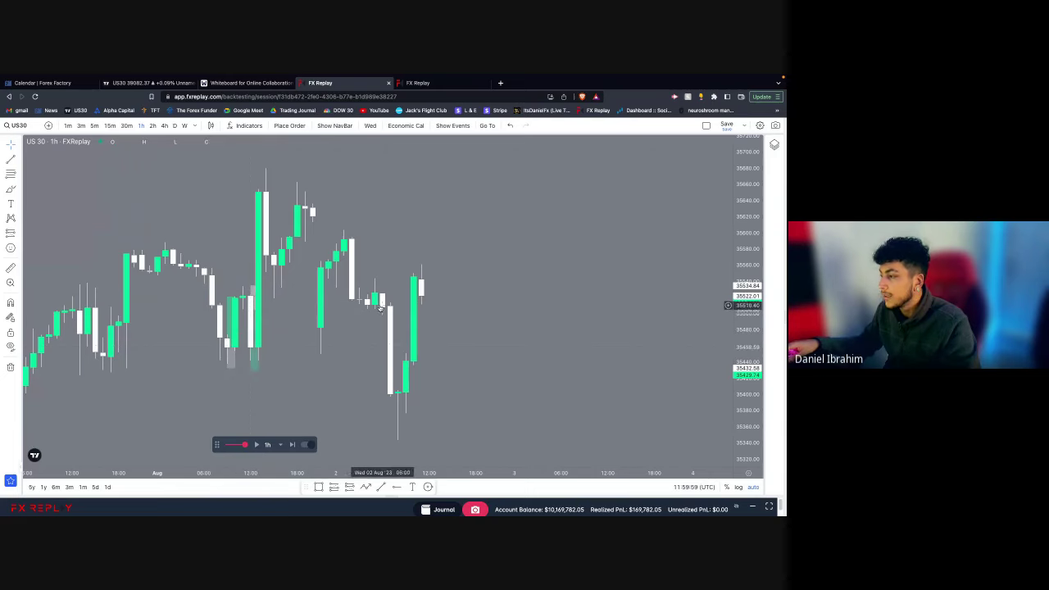
Step: Draw a thin rectangle zone from 04:00 on 2 August to 03:00 on 3 August, between about 35,520 and 35,527
{"action": "scroll", "coordinate": [417, 398], "scroll_direction": "up", "scroll_amount": 1}
{"action": "left_click", "coordinate": [318, 486]}
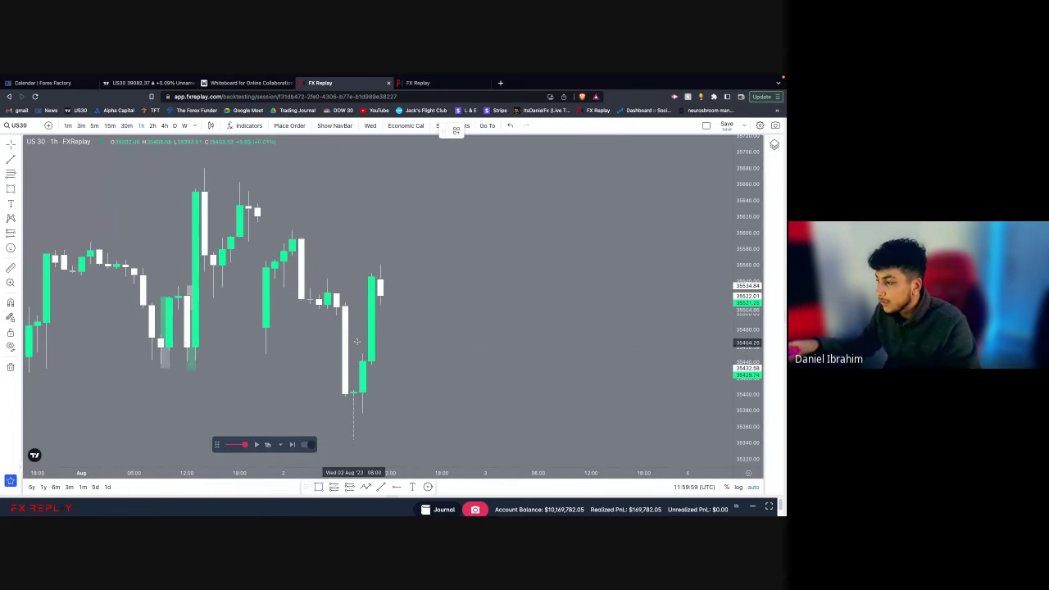
{"action": "left_click", "coordinate": [319, 292]}
{"action": "left_click_drag", "start_coordinate": [376, 303], "coordinate": [511, 296]}
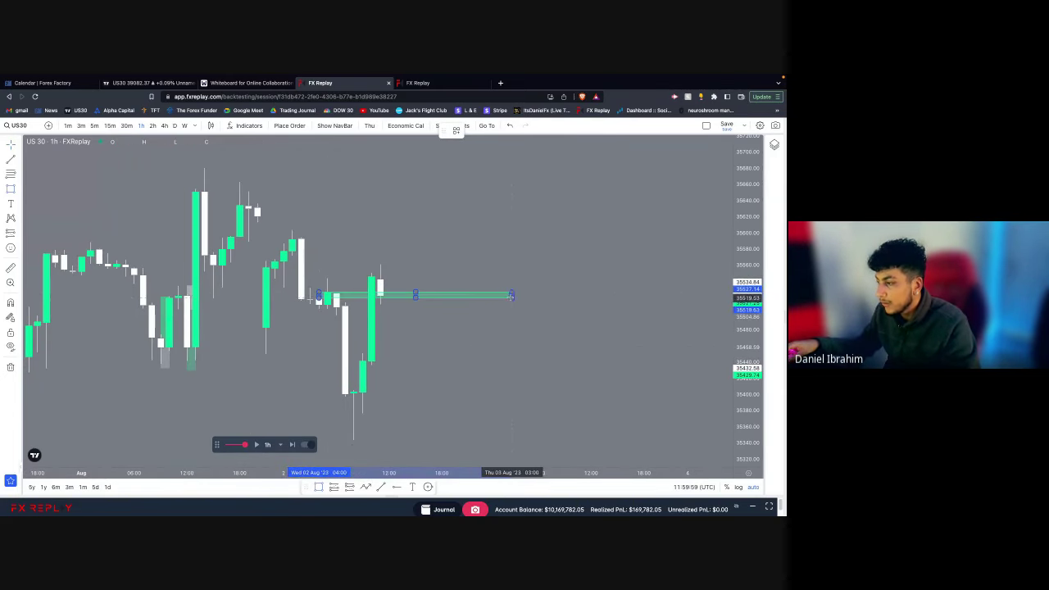
{"action": "left_click", "coordinate": [571, 319]}
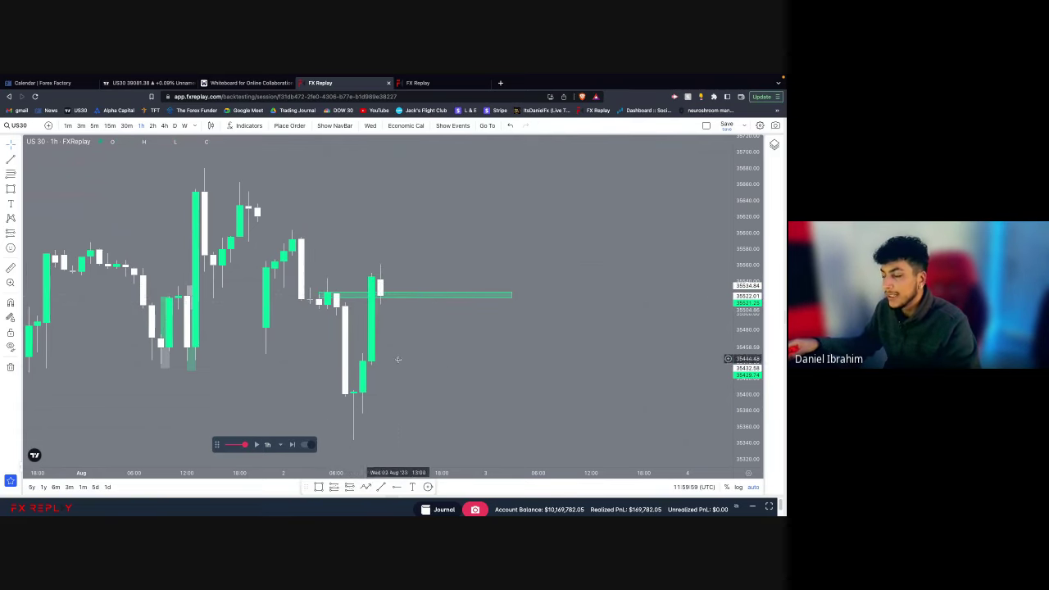
Step: Switch the chart to the 15-minute timeframe and extend the rectangle zone's start back to 01:45 on 2 August
{"action": "left_click", "coordinate": [110, 126]}
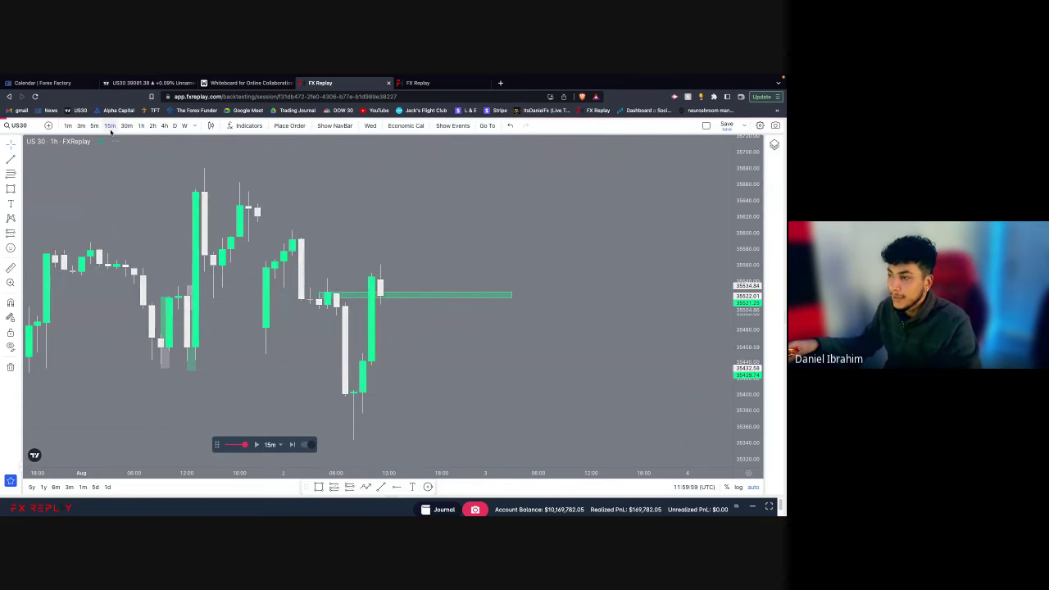
{"action": "scroll", "coordinate": [294, 271], "scroll_direction": "down", "scroll_amount": 2}
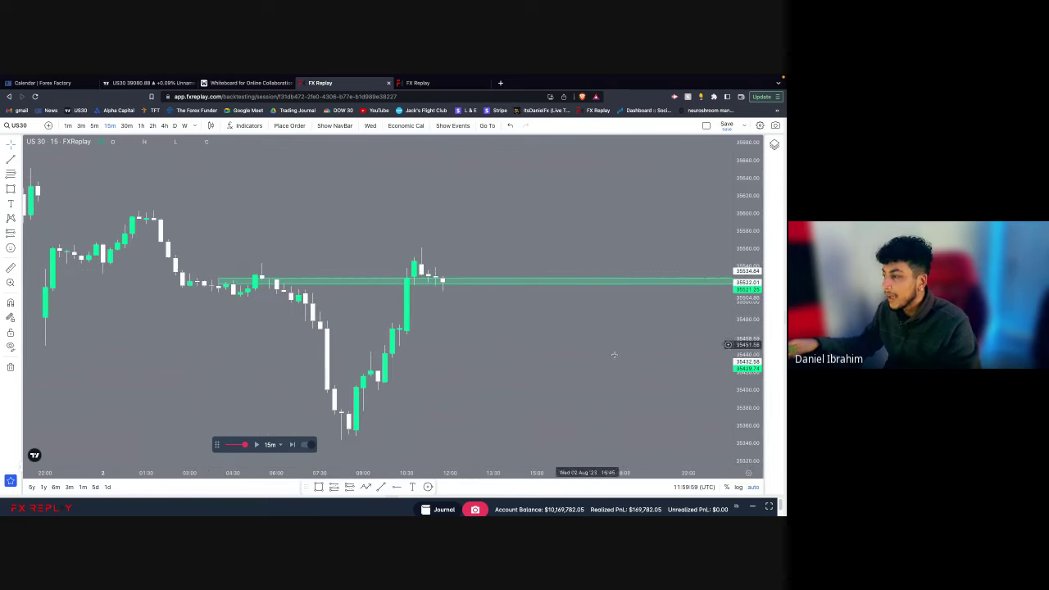
{"action": "left_click_drag", "start_coordinate": [744, 394], "coordinate": [744, 321]}
{"action": "scroll", "coordinate": [409, 298], "scroll_direction": "up", "scroll_amount": 1}
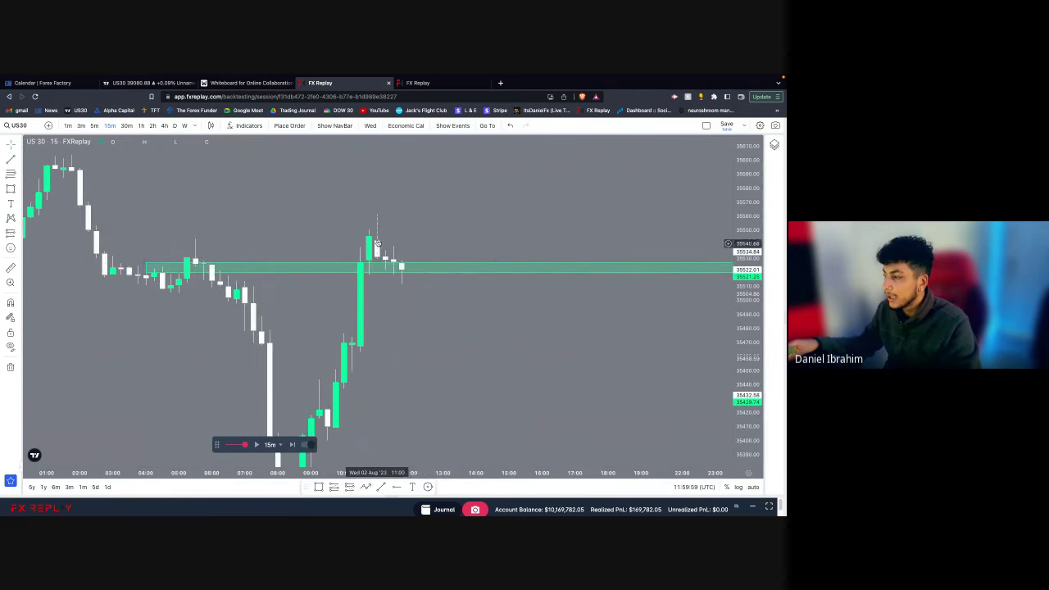
{"action": "left_click_drag", "start_coordinate": [527, 360], "coordinate": [582, 326]}
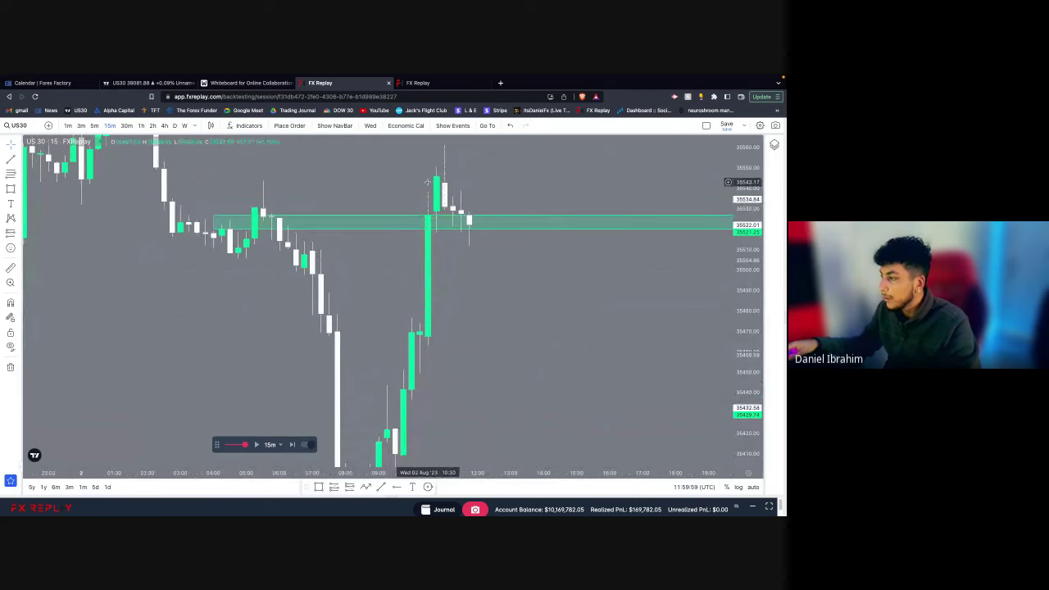
{"action": "left_click_drag", "start_coordinate": [358, 208], "coordinate": [373, 282]}
{"action": "left_click_drag", "start_coordinate": [229, 292], "coordinate": [152, 295]}
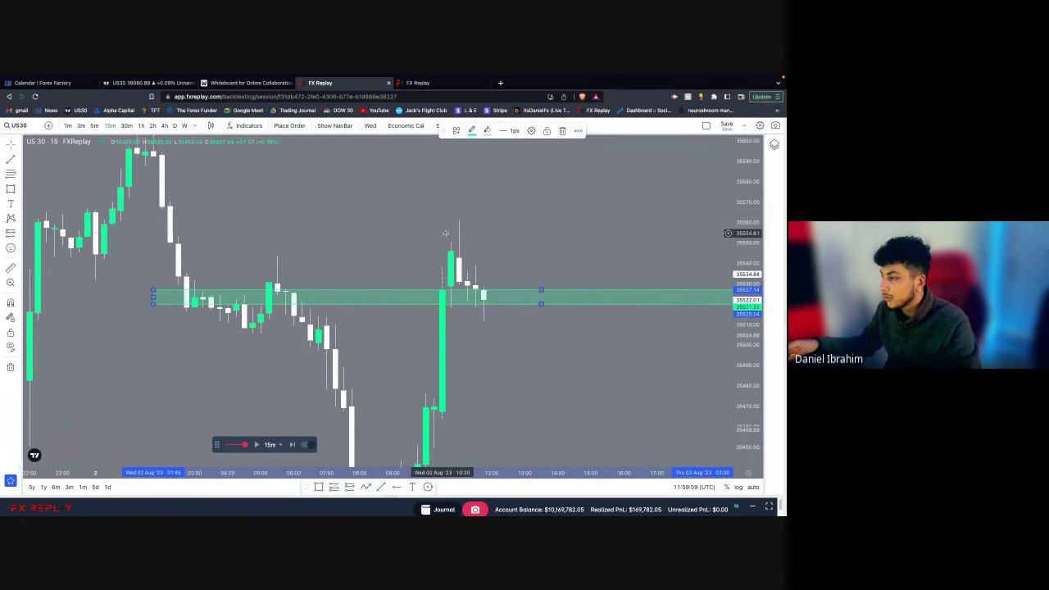
{"action": "left_click", "coordinate": [480, 335]}
{"action": "scroll", "coordinate": [483, 330], "scroll_direction": "up", "scroll_amount": 2}
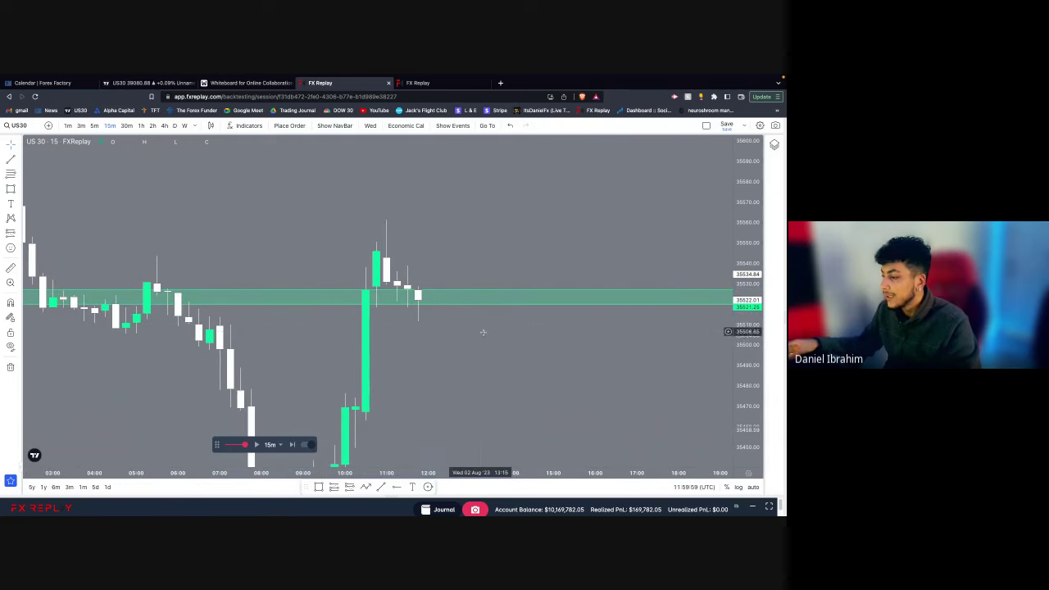
{"action": "left_click", "coordinate": [365, 486]}
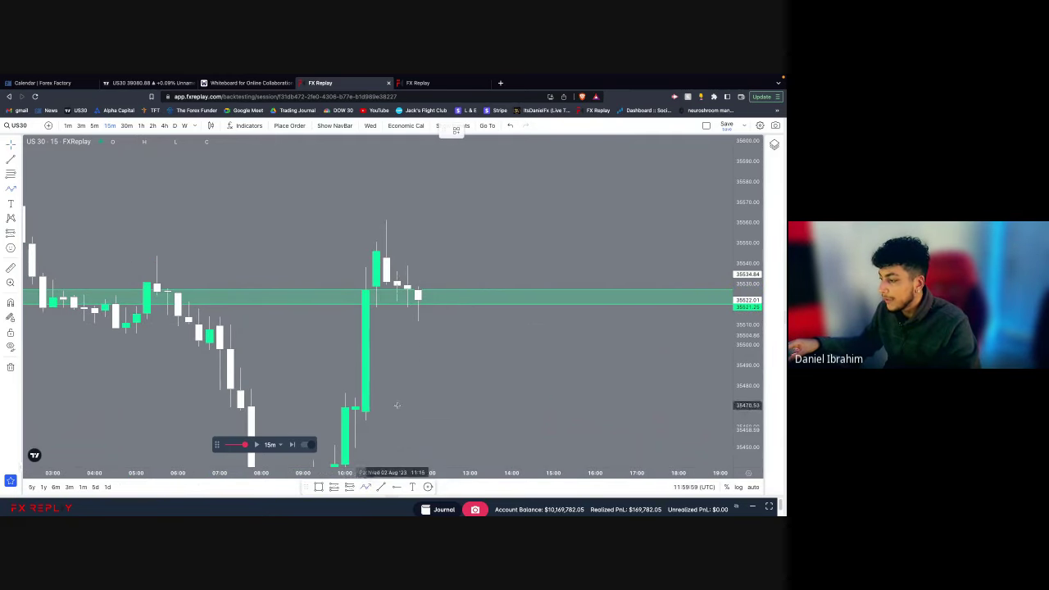
{"action": "left_click", "coordinate": [376, 418]}
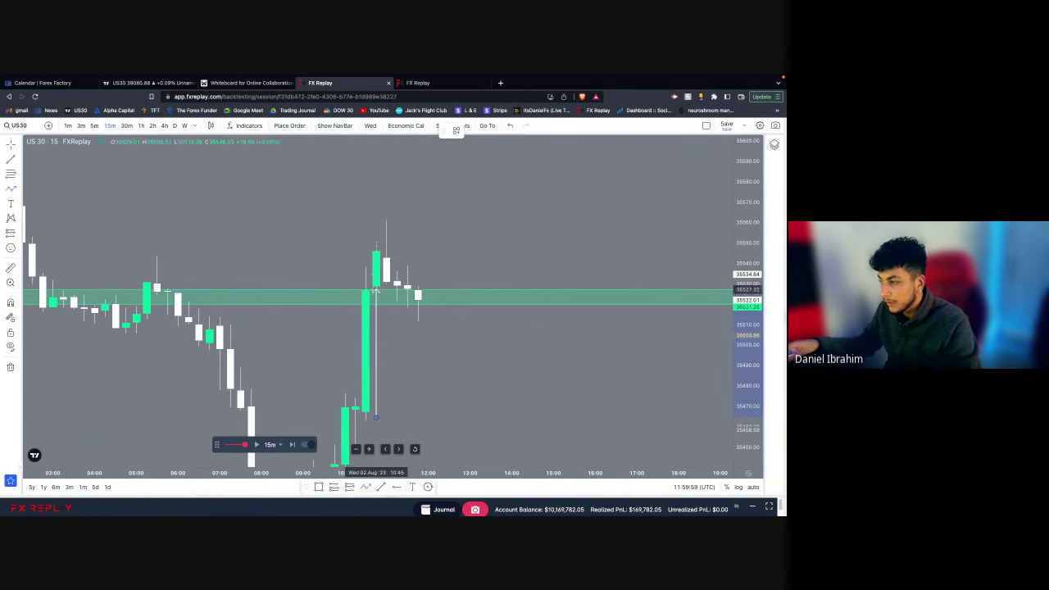
{"action": "key", "text": "Escape"}
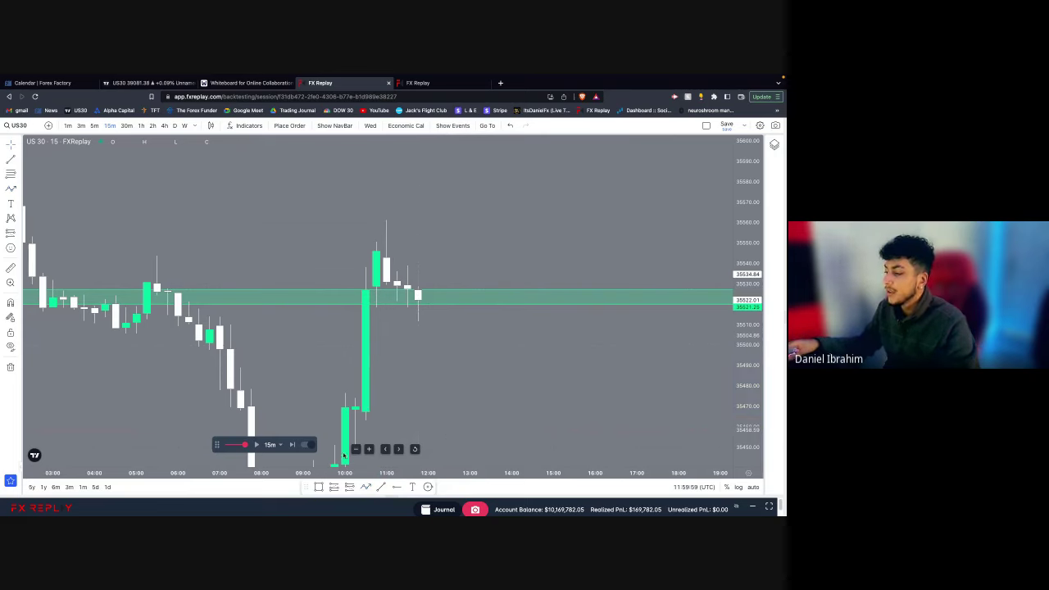
Step: Advance the replay in 15-minute candles to 13:14:59 on 2 August
{"action": "left_click", "coordinate": [292, 445]}
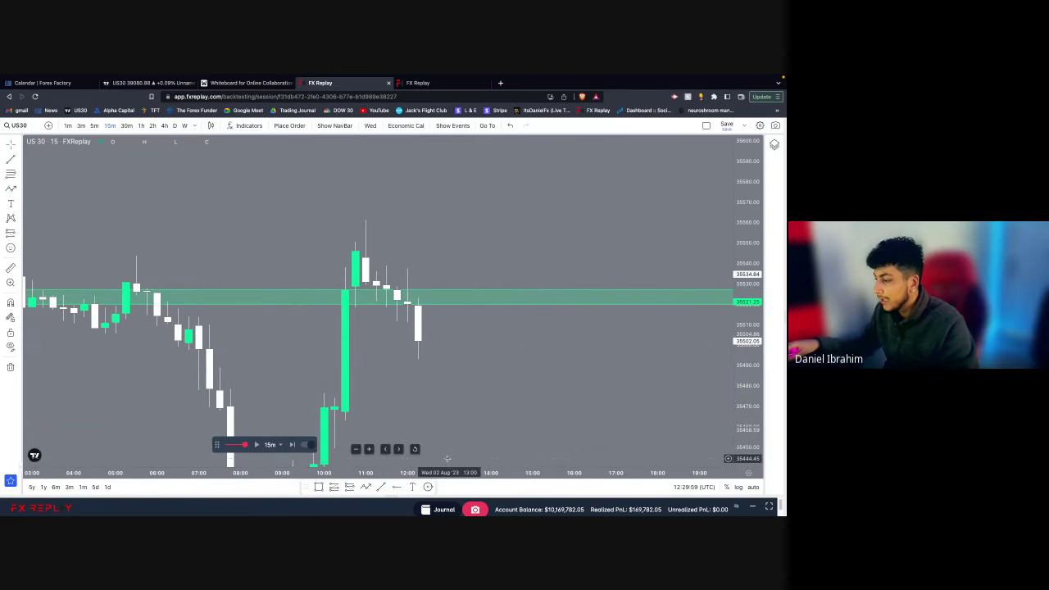
{"action": "left_click", "coordinate": [292, 444]}
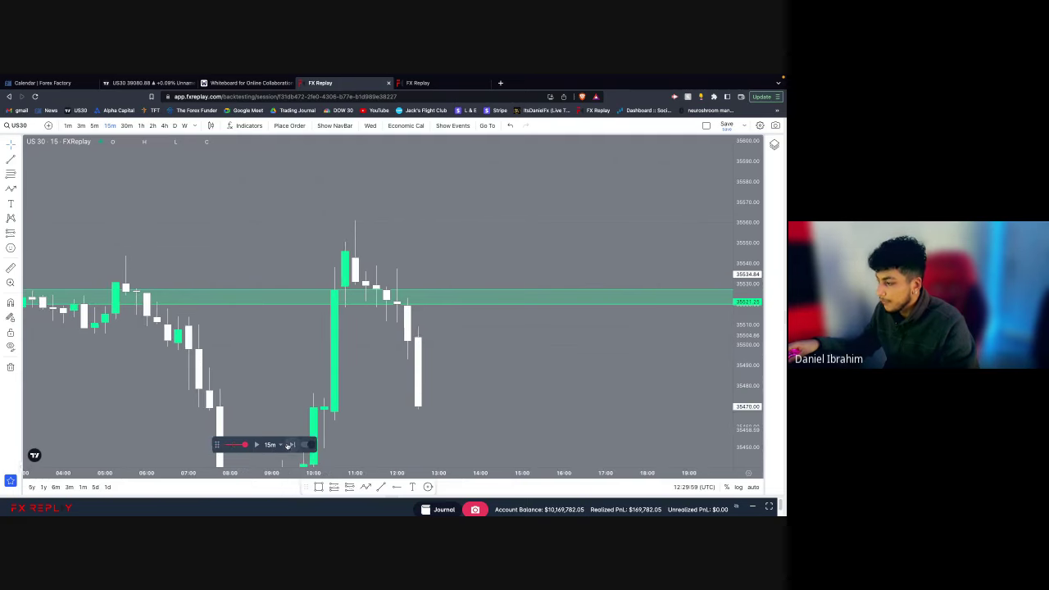
{"action": "left_click", "coordinate": [293, 445]}
{"action": "left_click", "coordinate": [293, 444]}
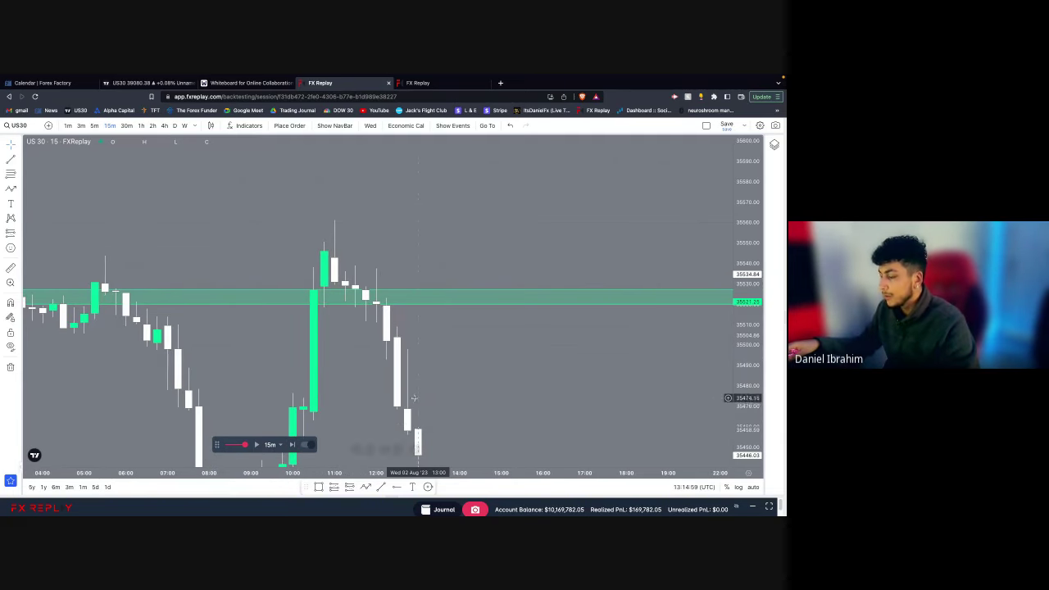
Step: Review the price reaction around the rectangle zone and advance the 15-minute replay to 13:44:59
{"action": "scroll", "coordinate": [393, 352], "scroll_direction": "down", "scroll_amount": 3}
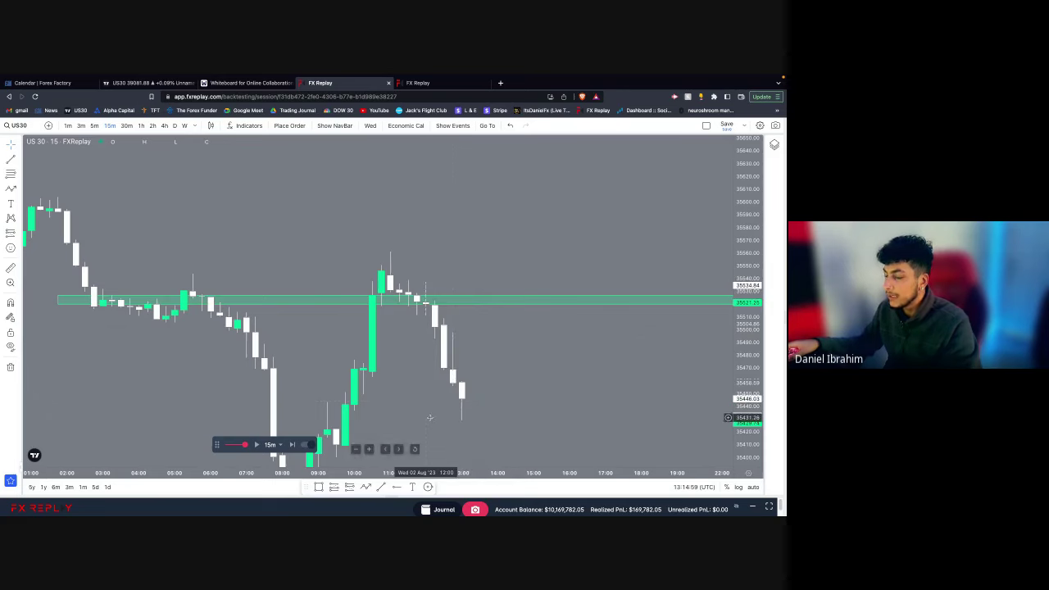
{"action": "scroll", "coordinate": [426, 419], "scroll_direction": "left", "scroll_amount": 3}
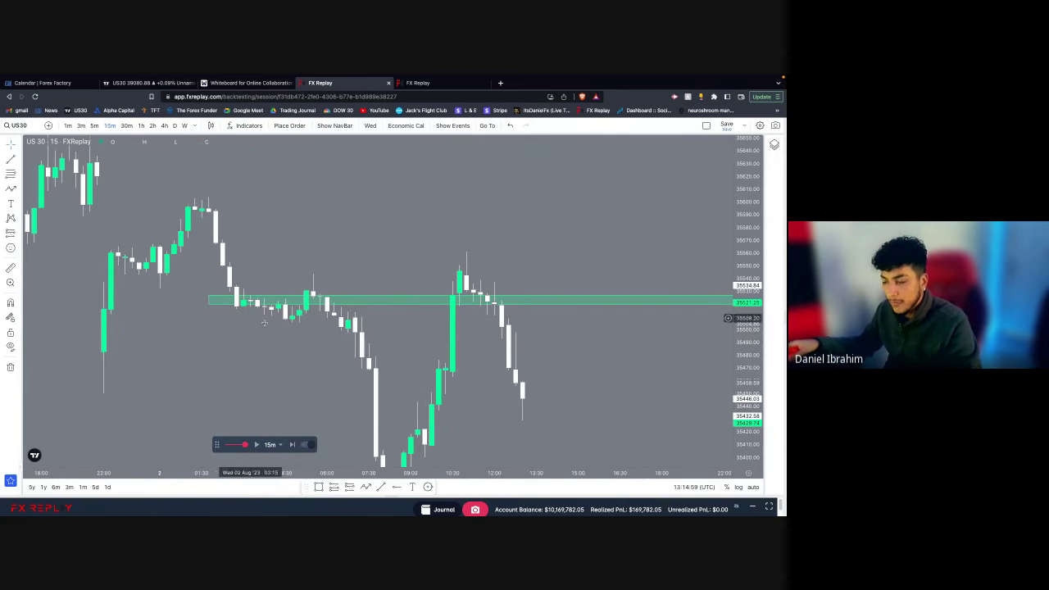
{"action": "scroll", "coordinate": [400, 353], "scroll_direction": "up", "scroll_amount": 2}
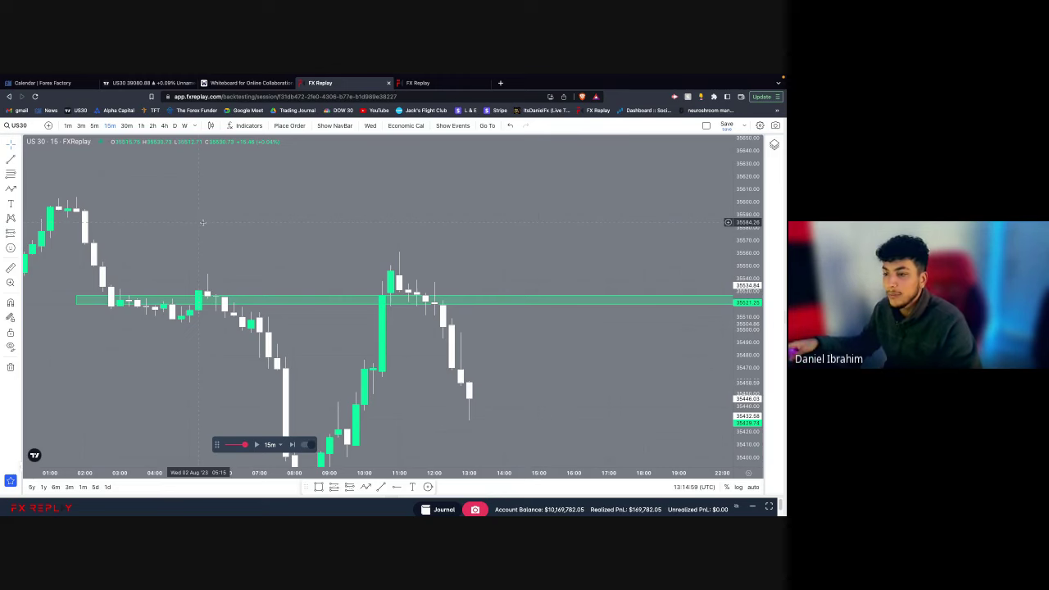
{"action": "left_click_drag", "start_coordinate": [436, 364], "coordinate": [407, 304]}
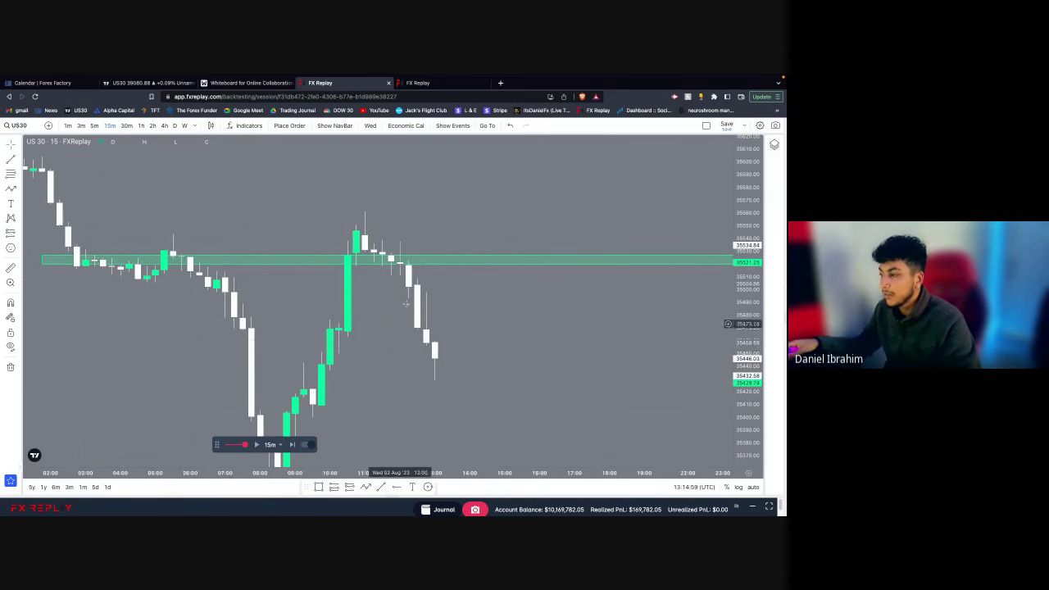
{"action": "scroll", "coordinate": [365, 392], "scroll_direction": "right", "scroll_amount": 3}
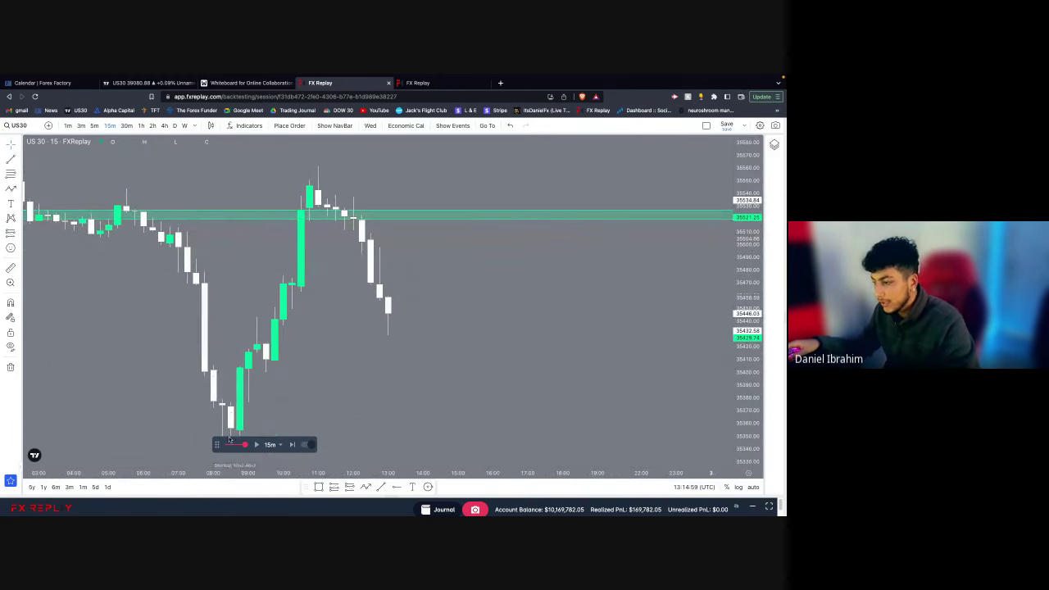
{"action": "left_click", "coordinate": [292, 444]}
{"action": "left_click", "coordinate": [292, 444]}
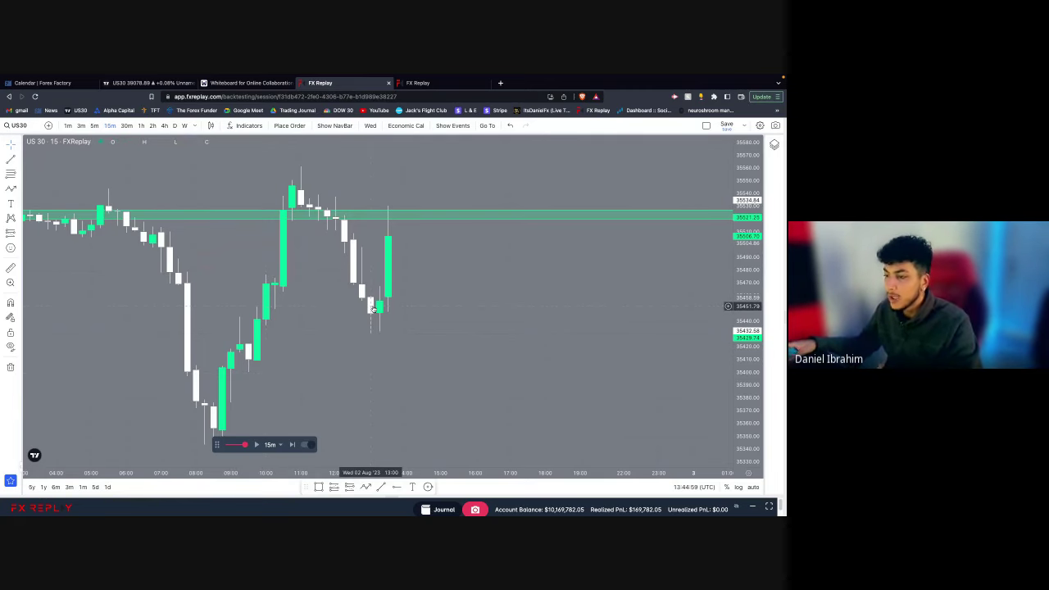
{"action": "left_click_drag", "start_coordinate": [327, 295], "coordinate": [337, 312]}
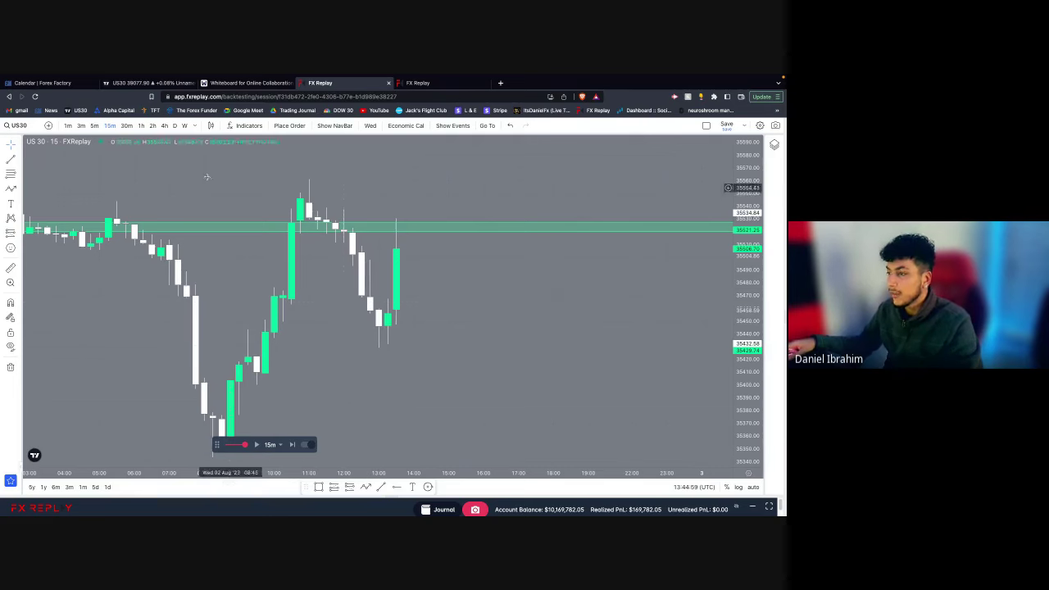
Step: Switch the chart to the 5-minute timeframe and advance the replay candle by candle to 14:39:59
{"action": "left_click", "coordinate": [94, 125]}
{"action": "left_click_drag", "start_coordinate": [298, 343], "coordinate": [242, 355]}
{"action": "scroll", "coordinate": [241, 355], "scroll_direction": "down", "scroll_amount": 1}
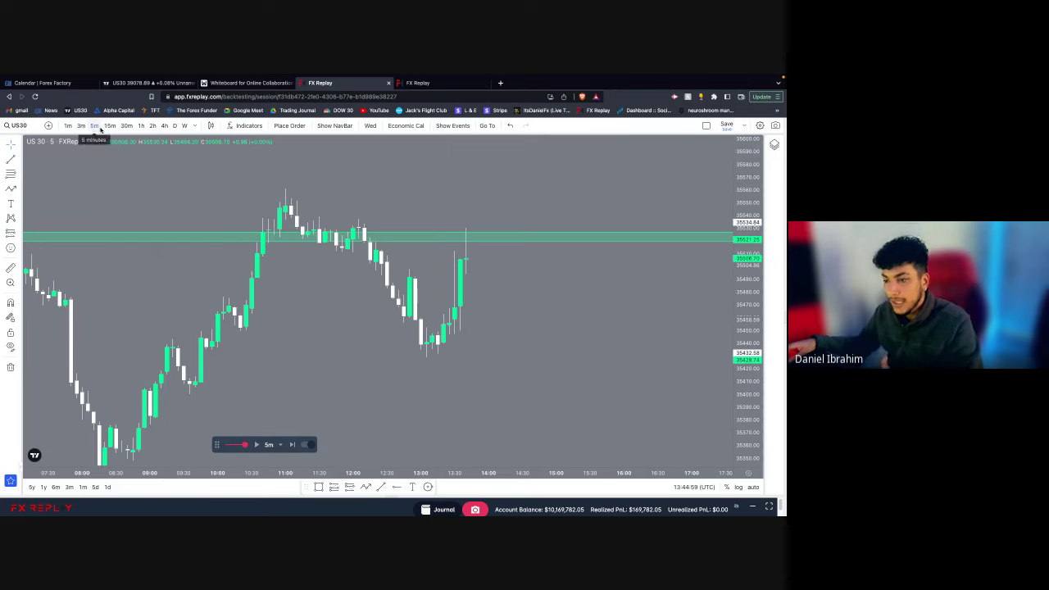
{"action": "scroll", "coordinate": [443, 375], "scroll_direction": "up", "scroll_amount": 1}
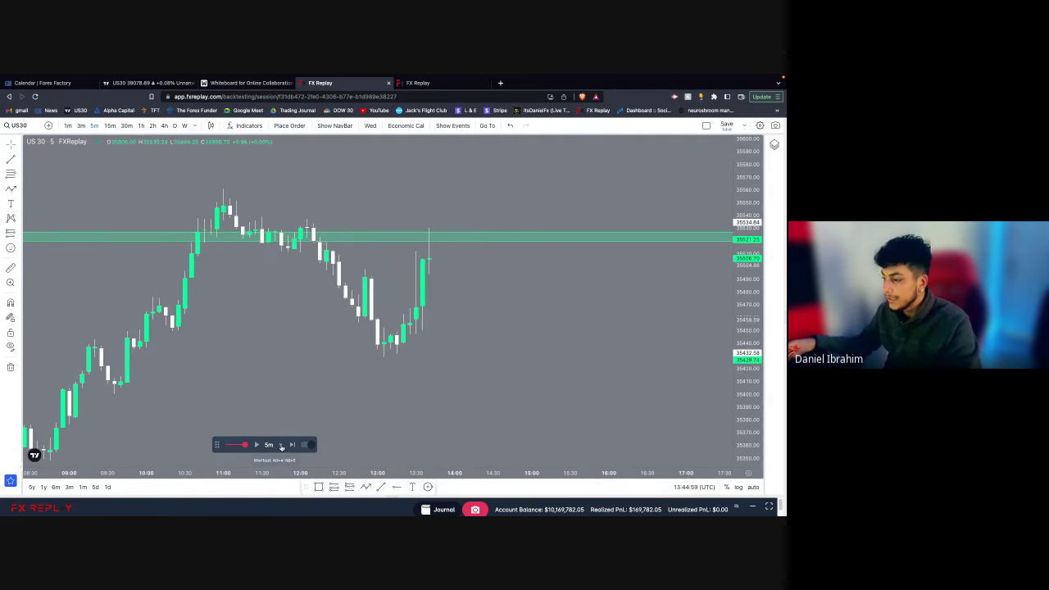
{"action": "left_click", "coordinate": [292, 444]}
{"action": "left_click", "coordinate": [292, 444]}
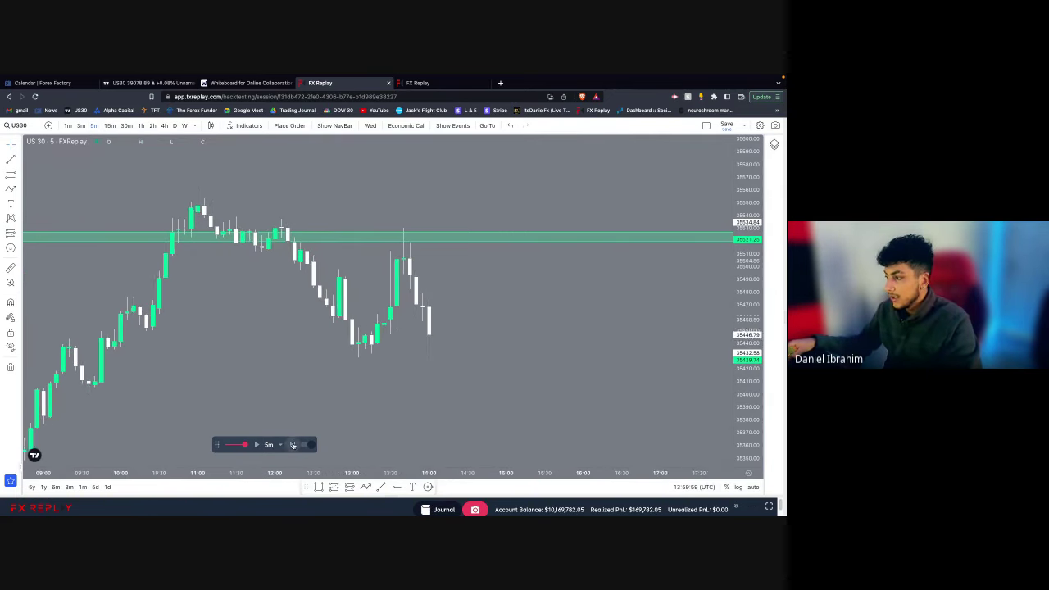
{"action": "left_click", "coordinate": [292, 444]}
{"action": "left_click", "coordinate": [291, 445]}
{"action": "left_click", "coordinate": [292, 445]}
{"action": "left_click", "coordinate": [292, 444]}
{"action": "left_click", "coordinate": [291, 444]}
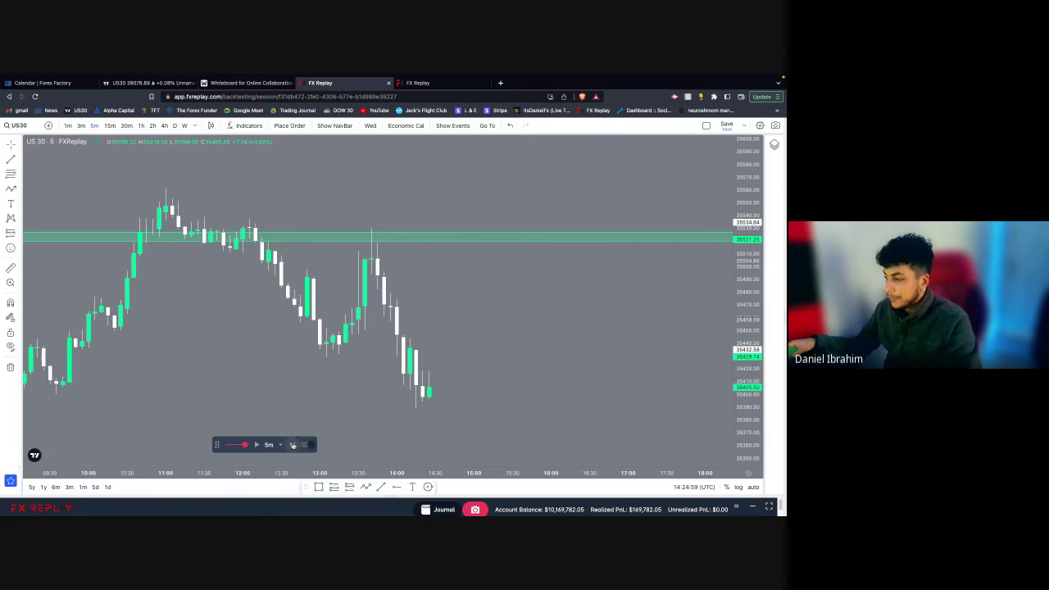
{"action": "left_click", "coordinate": [292, 444]}
{"action": "left_click", "coordinate": [291, 445]}
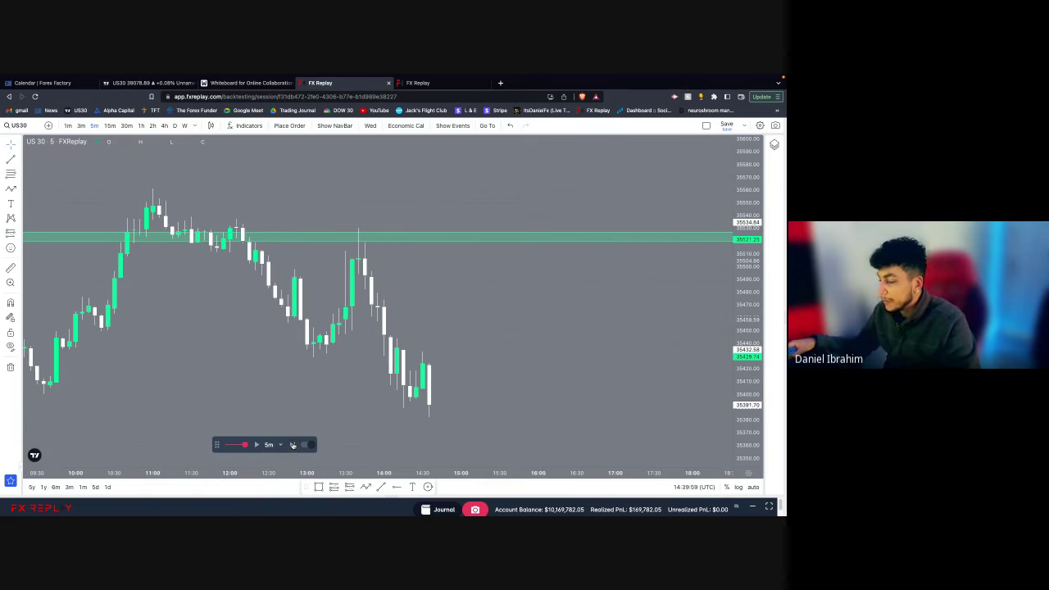
{"action": "scroll", "coordinate": [266, 385], "scroll_direction": "down", "scroll_amount": 4}
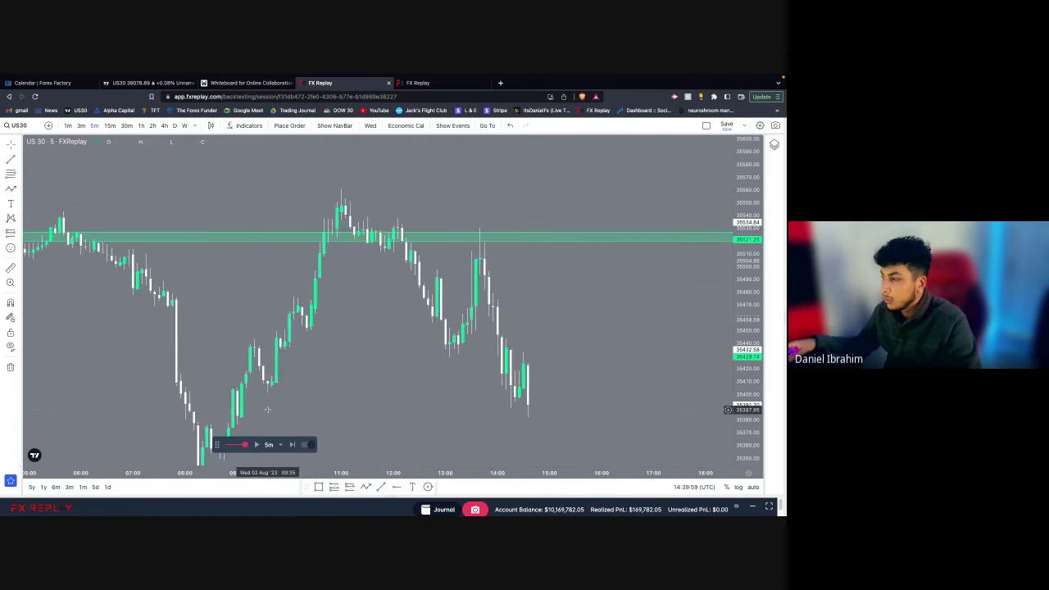
Step: Switch the chart to the 1-hour timeframe and review price around the rectangle zone and the preceding days
{"action": "scroll", "coordinate": [267, 409], "scroll_direction": "up", "scroll_amount": 2}
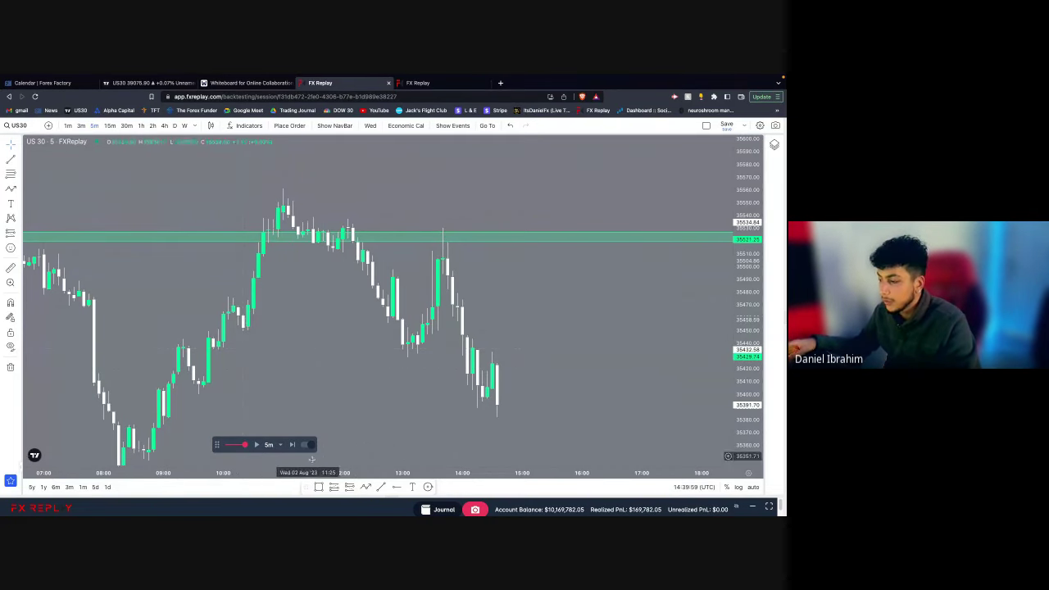
{"action": "left_click", "coordinate": [141, 125]}
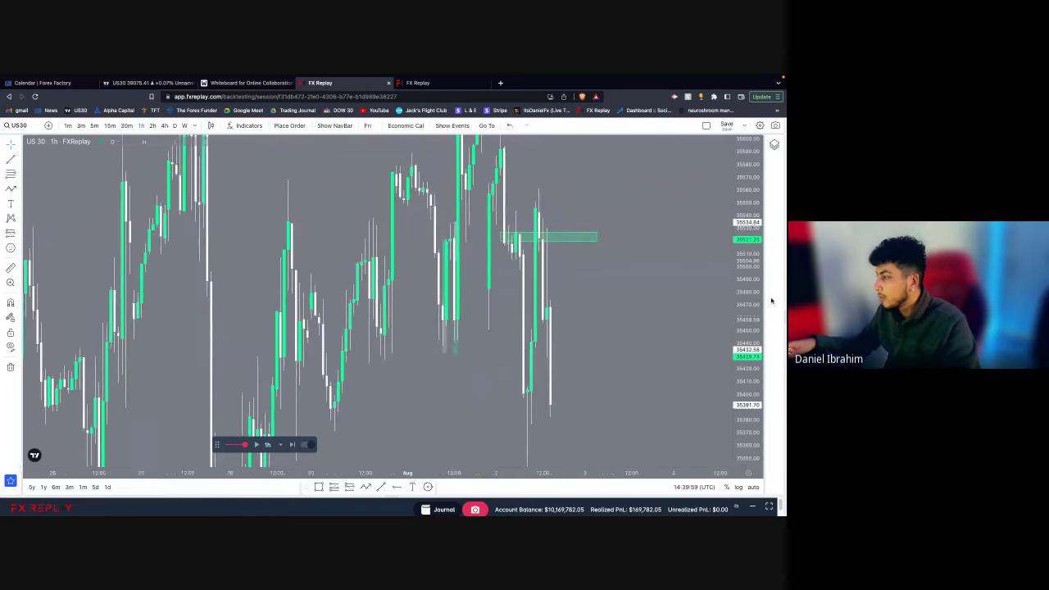
{"action": "scroll", "coordinate": [434, 307], "scroll_direction": "up", "scroll_amount": 3}
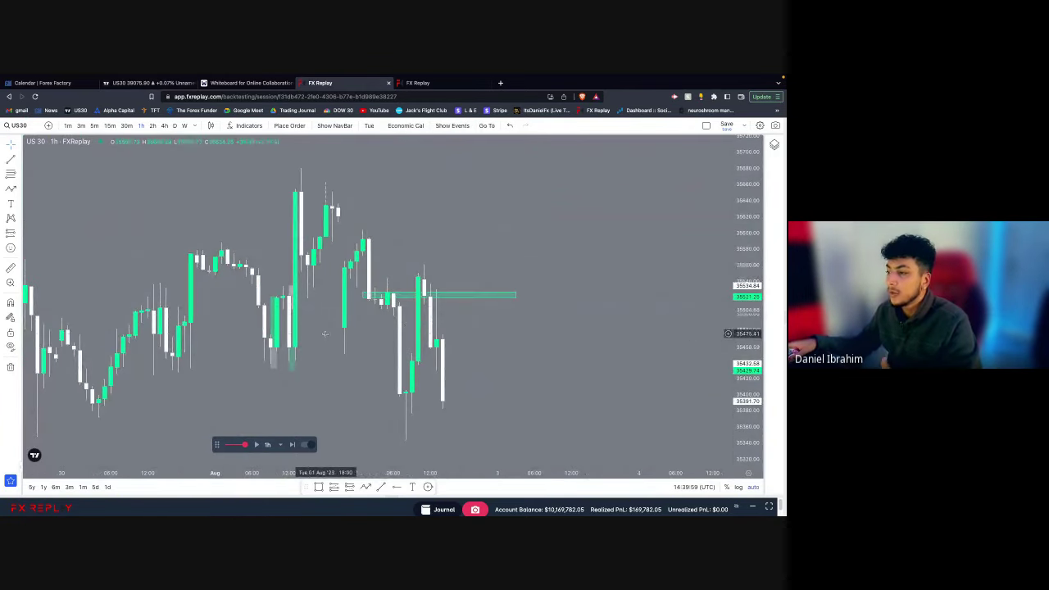
{"action": "scroll", "coordinate": [325, 334], "scroll_direction": "left", "scroll_amount": 5}
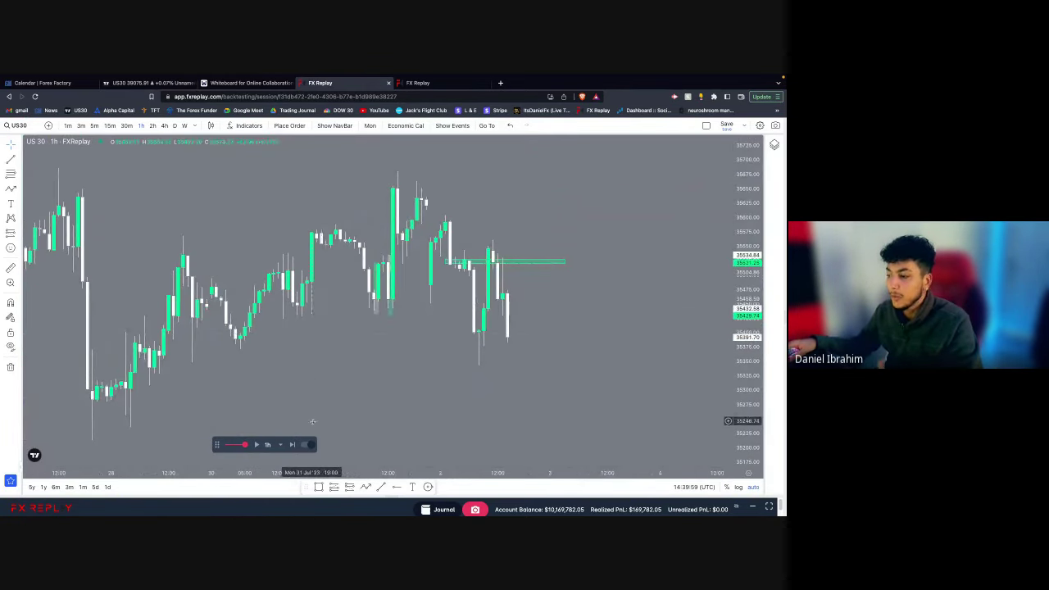
{"action": "scroll", "coordinate": [390, 411], "scroll_direction": "up", "scroll_amount": 2}
Step: Advance the replay in 1-hour candles to 12:59:59 on 3 August
{"action": "left_click", "coordinate": [293, 444]}
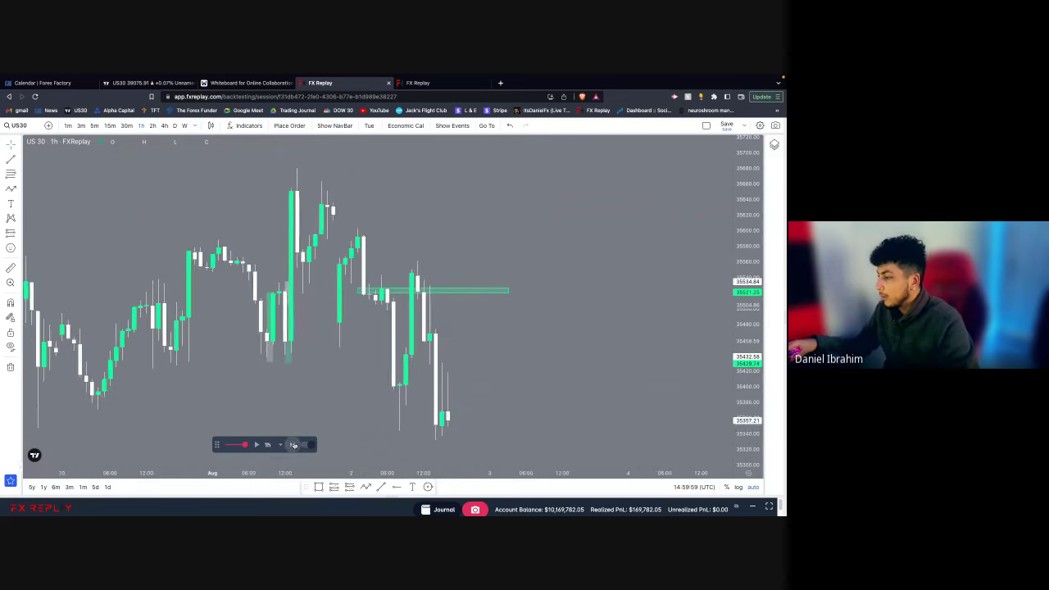
{"action": "left_click", "coordinate": [293, 445]}
{"action": "left_click", "coordinate": [294, 445]}
{"action": "left_click", "coordinate": [293, 444]}
{"action": "left_click", "coordinate": [293, 444]}
{"action": "left_click", "coordinate": [294, 444]}
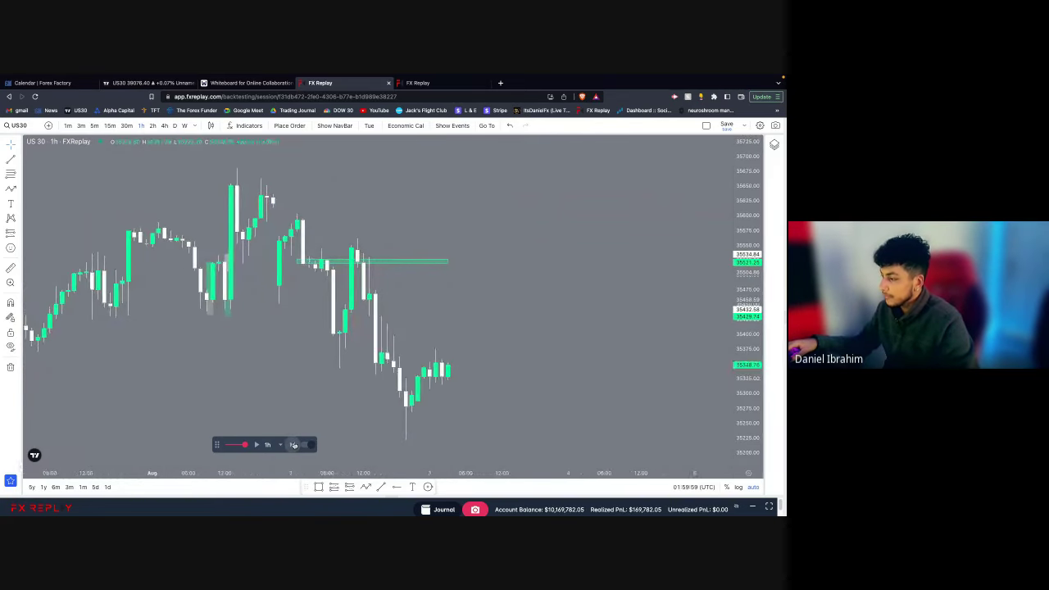
{"action": "left_click", "coordinate": [294, 444]}
{"action": "left_click", "coordinate": [293, 444]}
{"action": "left_click", "coordinate": [293, 444]}
{"action": "left_click", "coordinate": [294, 444]}
{"action": "left_click", "coordinate": [293, 444]}
{"action": "left_click", "coordinate": [294, 444]}
{"action": "left_click", "coordinate": [293, 444]}
{"action": "left_click", "coordinate": [293, 444]}
{"action": "left_click", "coordinate": [293, 444]}
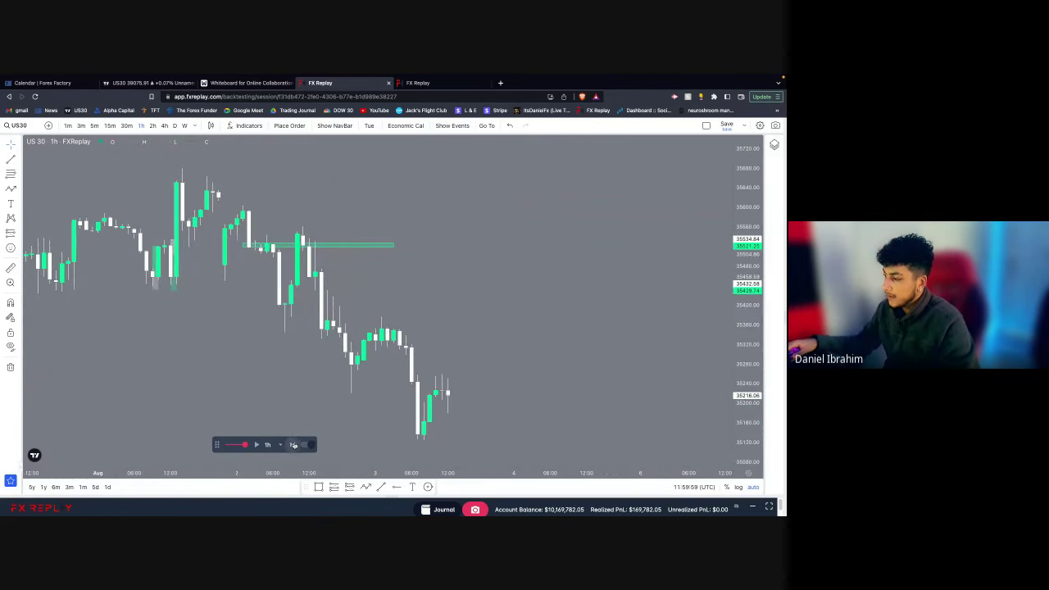
{"action": "left_click", "coordinate": [293, 444]}
{"action": "left_click", "coordinate": [293, 444]}
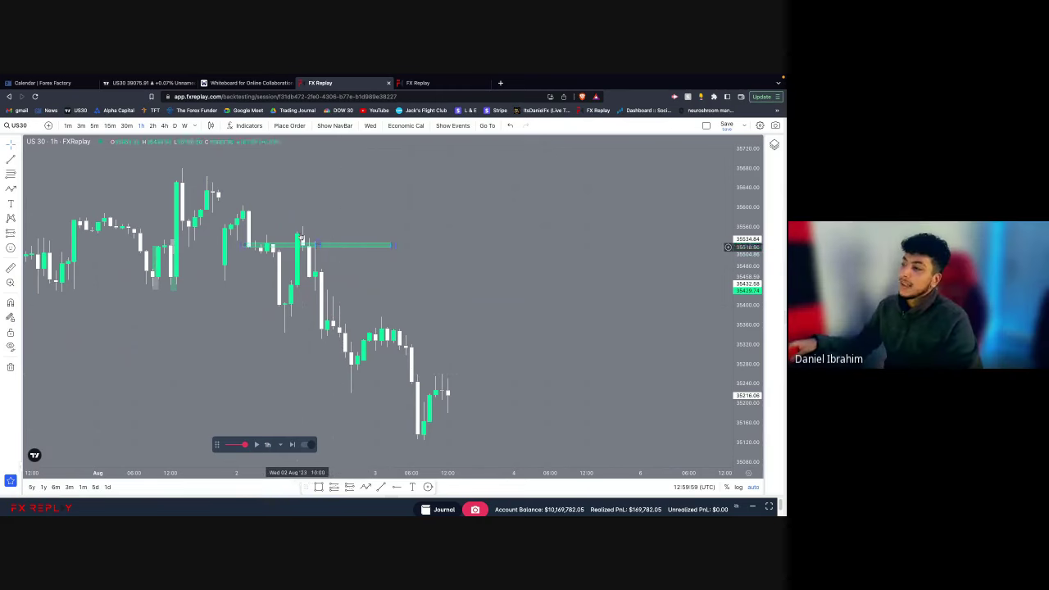
Step: Switch the chart to the daily timeframe and examine the price history back to autumn 2022
{"action": "left_click", "coordinate": [165, 125]}
{"action": "left_click", "coordinate": [177, 126]}
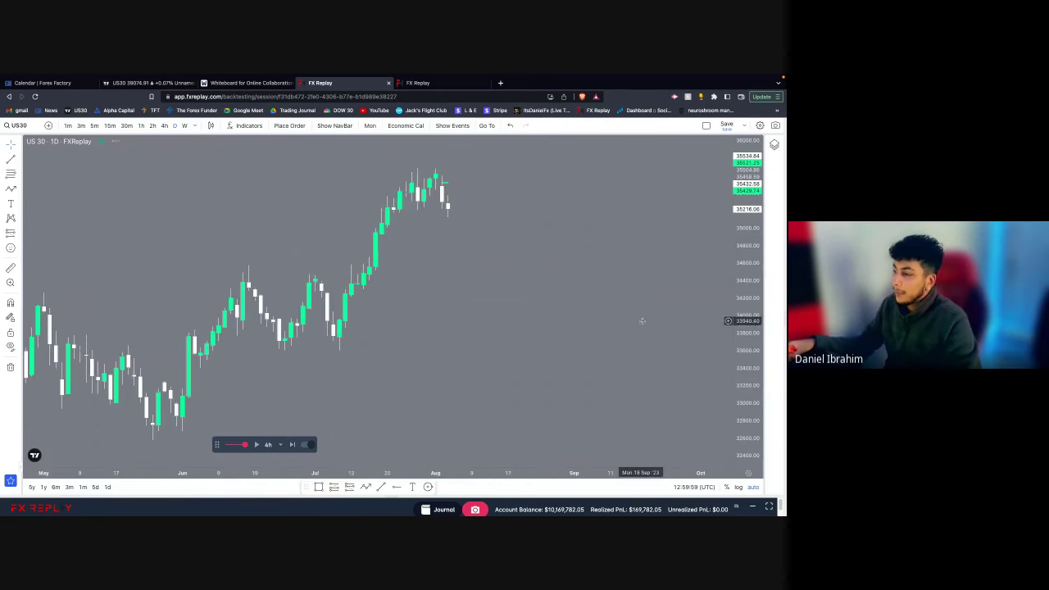
{"action": "left_click_drag", "start_coordinate": [267, 369], "coordinate": [558, 368]}
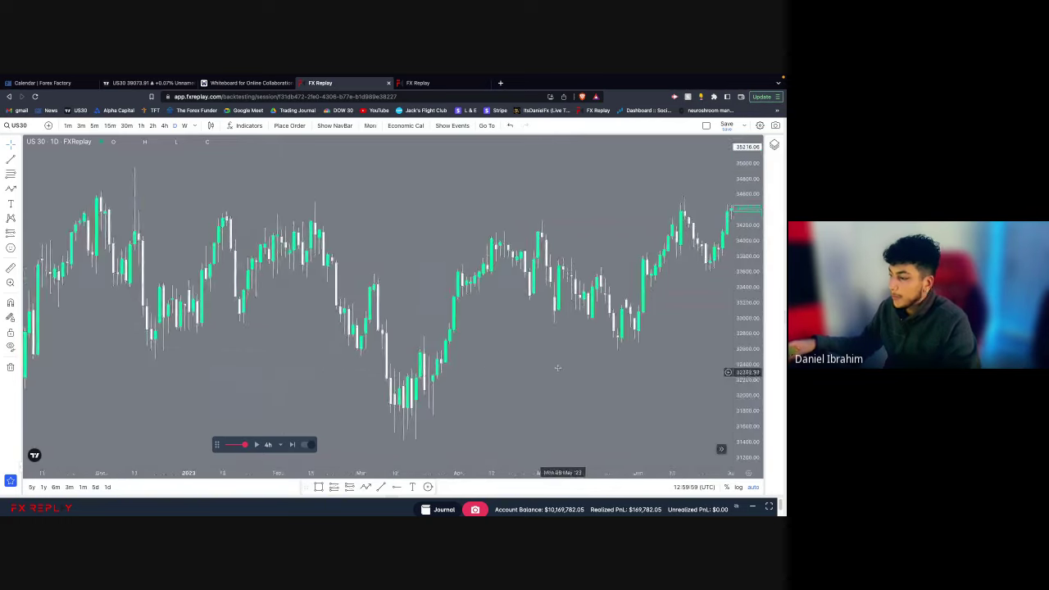
{"action": "scroll", "coordinate": [558, 368], "scroll_direction": "up", "scroll_amount": 3}
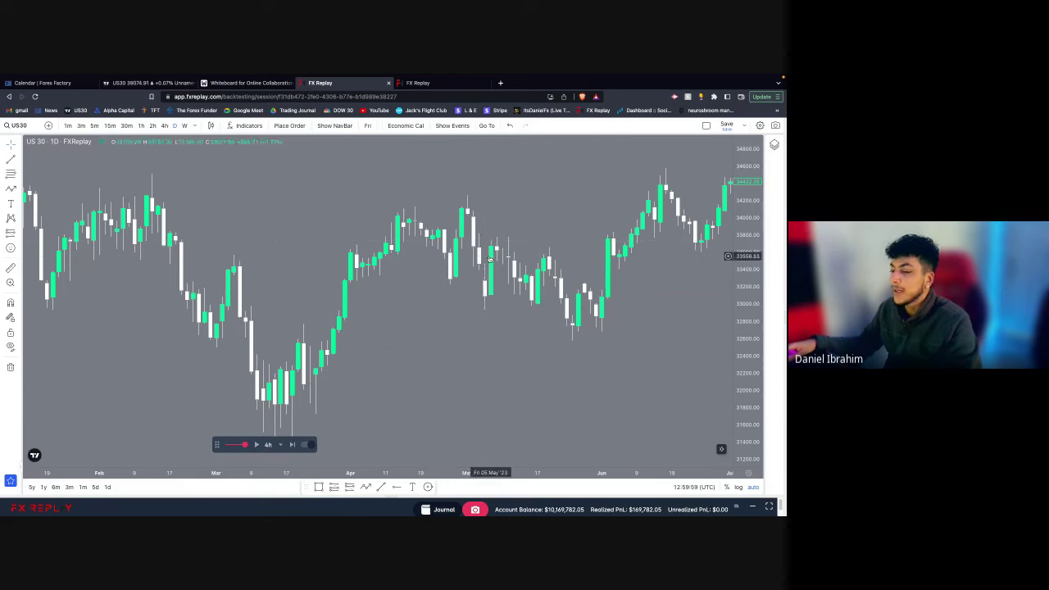
{"action": "scroll", "coordinate": [483, 267], "scroll_direction": "up", "scroll_amount": 3}
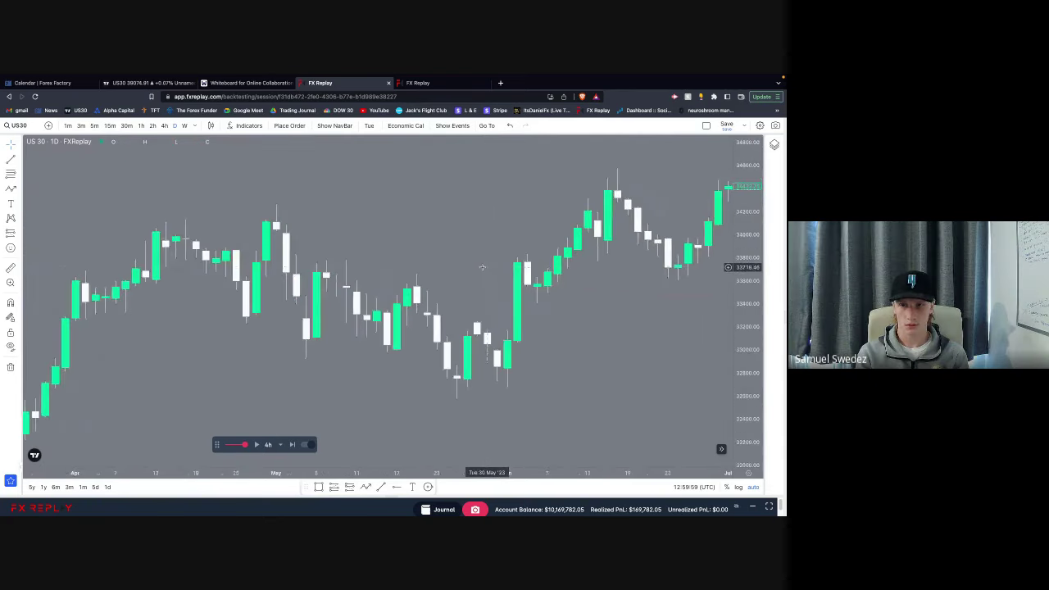
{"action": "scroll", "coordinate": [482, 268], "scroll_direction": "down", "scroll_amount": 1}
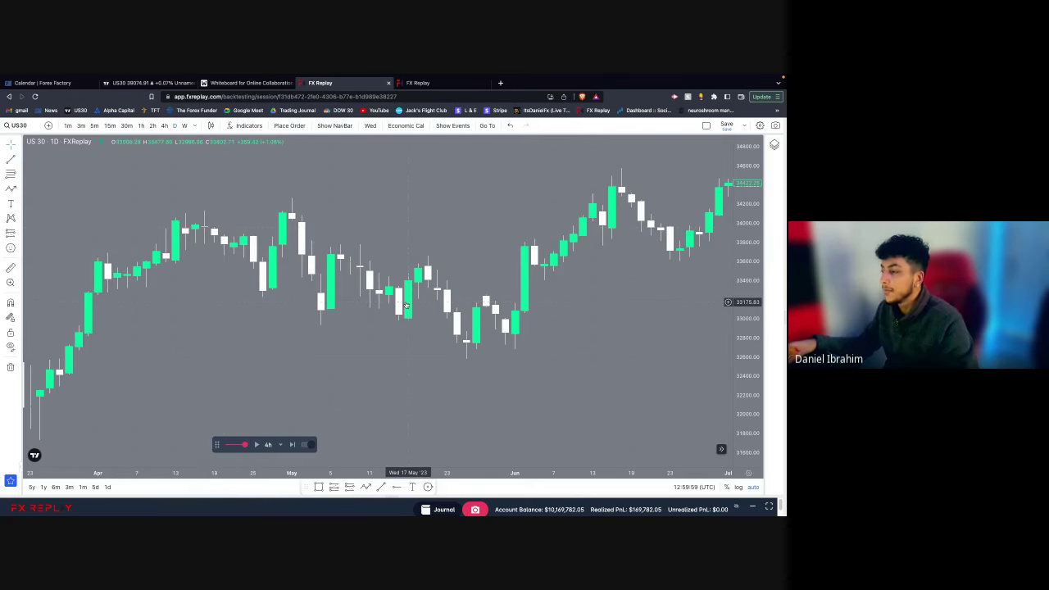
{"action": "scroll", "coordinate": [406, 304], "scroll_direction": "down", "scroll_amount": 3}
{"action": "left_click_drag", "start_coordinate": [156, 360], "coordinate": [314, 389]}
{"action": "scroll", "coordinate": [314, 387], "scroll_direction": "down", "scroll_amount": 6}
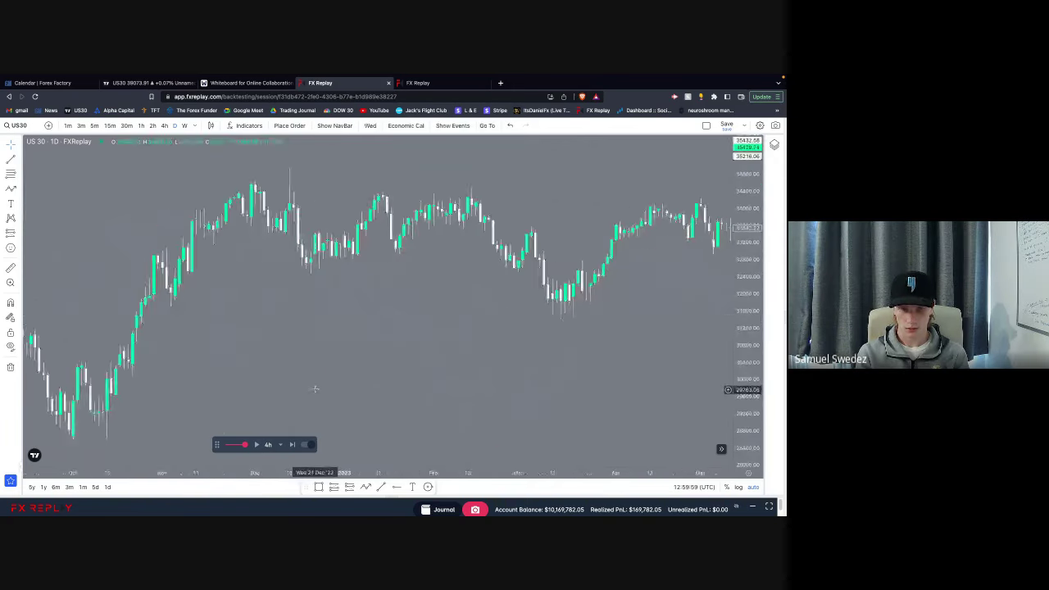
{"action": "scroll", "coordinate": [313, 386], "scroll_direction": "up", "scroll_amount": 2}
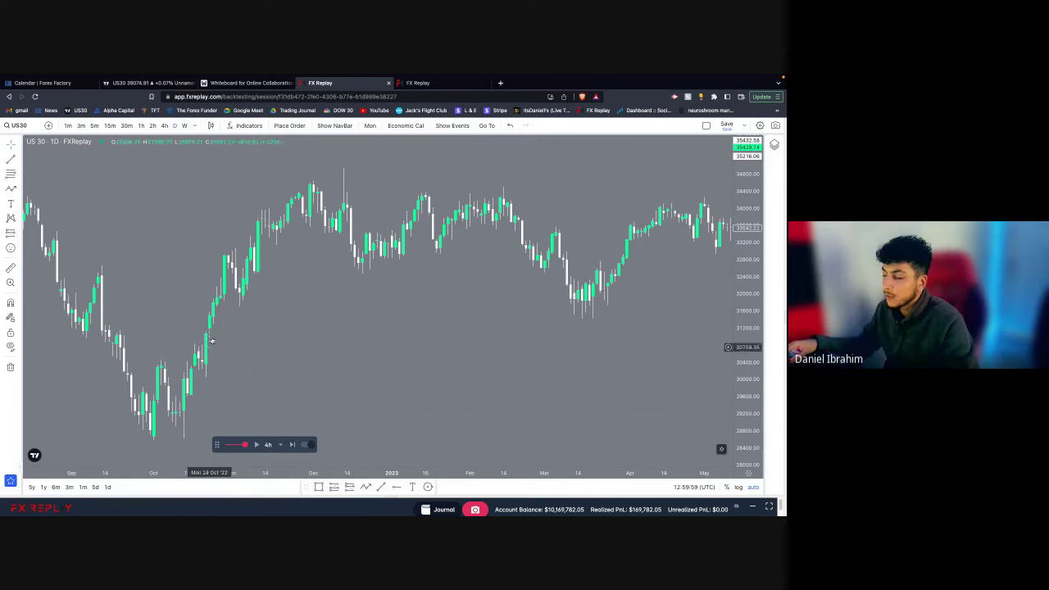
{"action": "scroll", "coordinate": [225, 302], "scroll_direction": "up", "scroll_amount": 5}
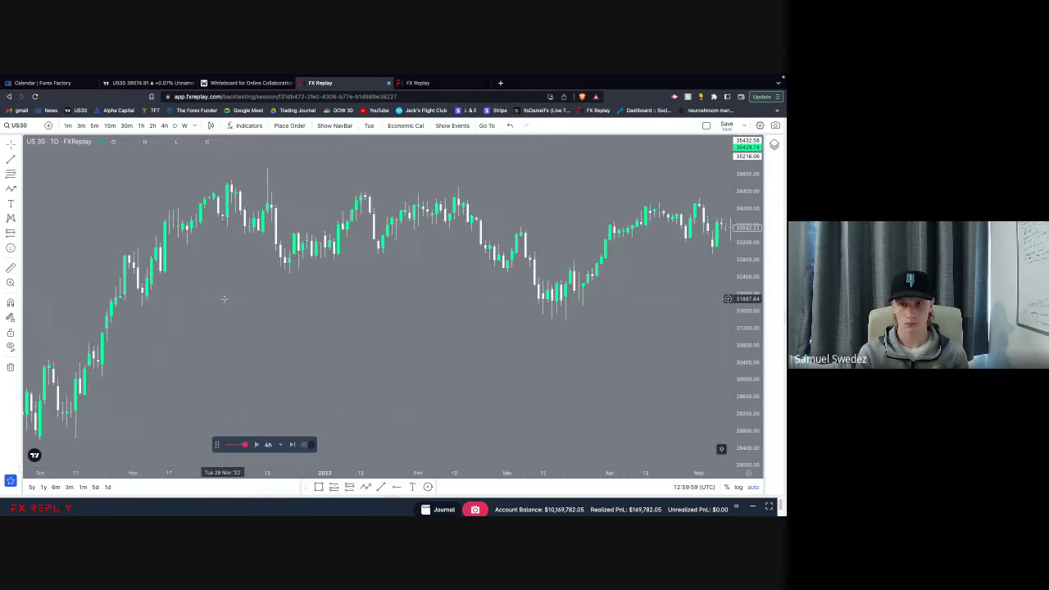
Step: Return to the latest daily candles and examine the early August price action with a compressed price scale
{"action": "scroll", "coordinate": [359, 312], "scroll_direction": "right", "scroll_amount": 10}
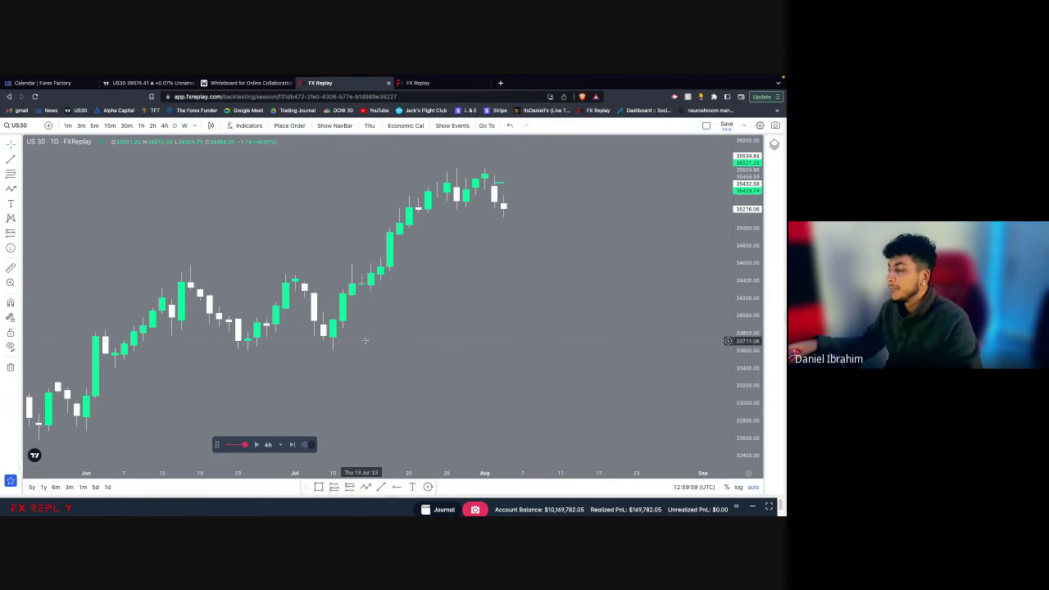
{"action": "scroll", "coordinate": [360, 336], "scroll_direction": "up", "scroll_amount": 2}
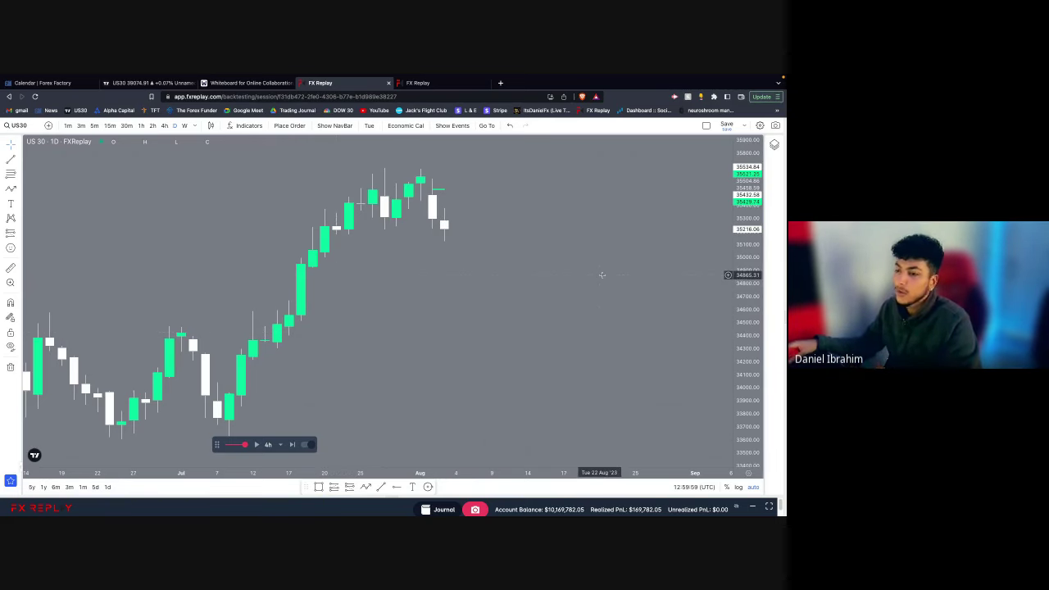
{"action": "left_click_drag", "start_coordinate": [744, 369], "coordinate": [742, 315]}
{"action": "left_click_drag", "start_coordinate": [600, 312], "coordinate": [597, 401]}
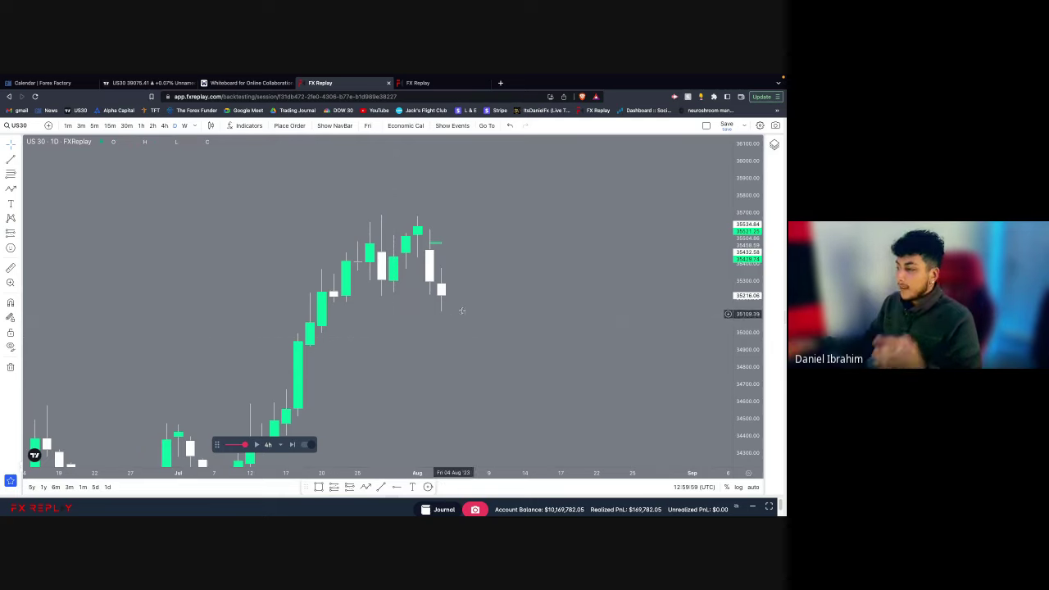
{"action": "scroll", "coordinate": [650, 377], "scroll_direction": "up", "scroll_amount": 1}
{"action": "scroll", "coordinate": [650, 376], "scroll_direction": "up", "scroll_amount": 3}
{"action": "scroll", "coordinate": [500, 348], "scroll_direction": "down", "scroll_amount": 1}
{"action": "scroll", "coordinate": [353, 325], "scroll_direction": "down", "scroll_amount": 3}
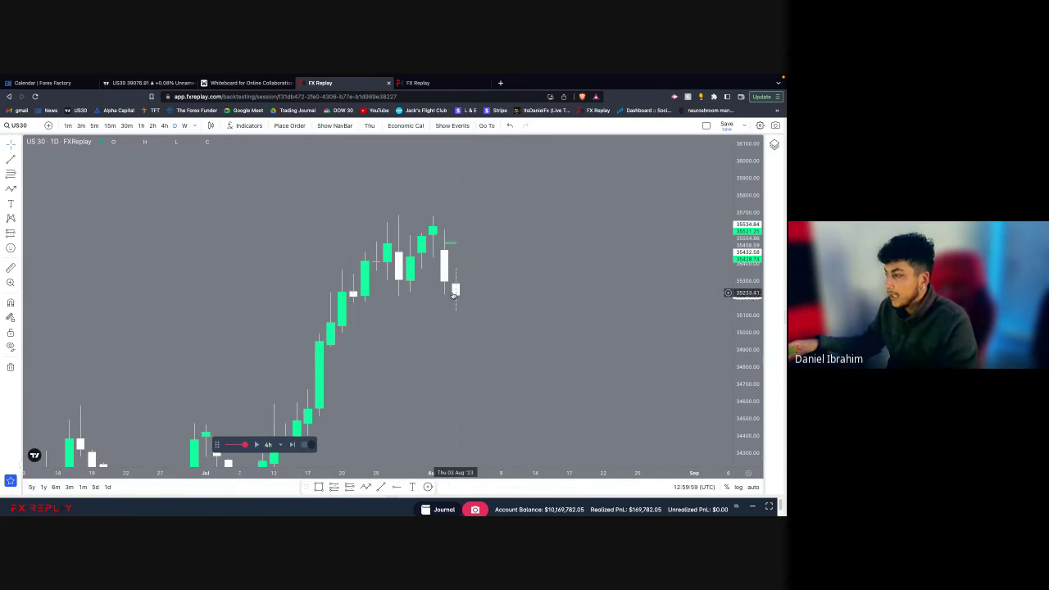
{"action": "scroll", "coordinate": [439, 304], "scroll_direction": "right", "scroll_amount": 6}
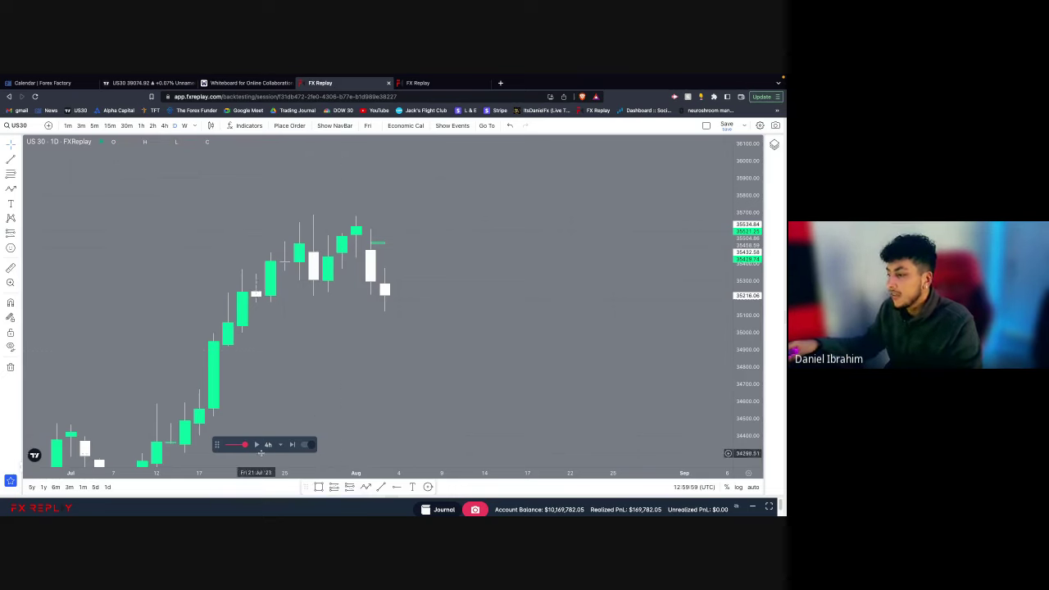
Step: Advance the replay in 4-hour increments on the daily chart to 16:59:59 on 7 August
{"action": "left_click", "coordinate": [291, 445]}
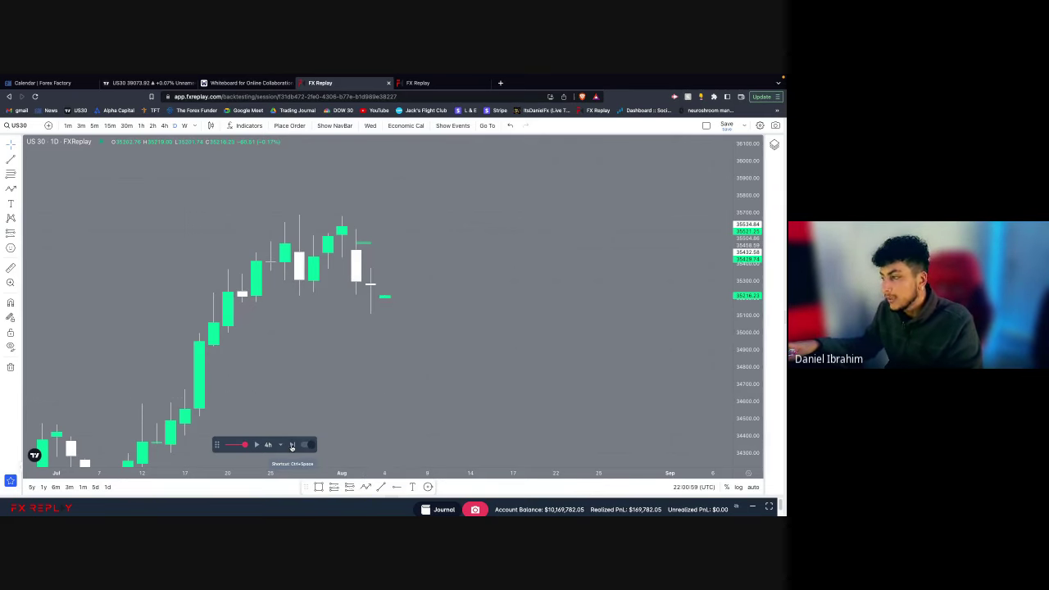
{"action": "left_click", "coordinate": [292, 447]}
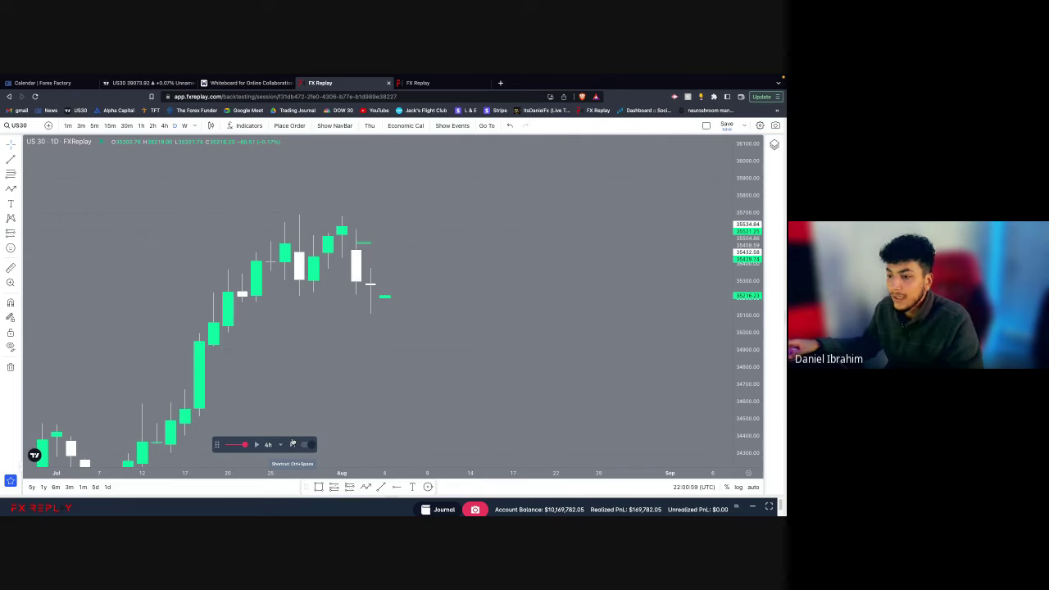
{"action": "left_click", "coordinate": [292, 444]}
{"action": "left_click", "coordinate": [293, 444]}
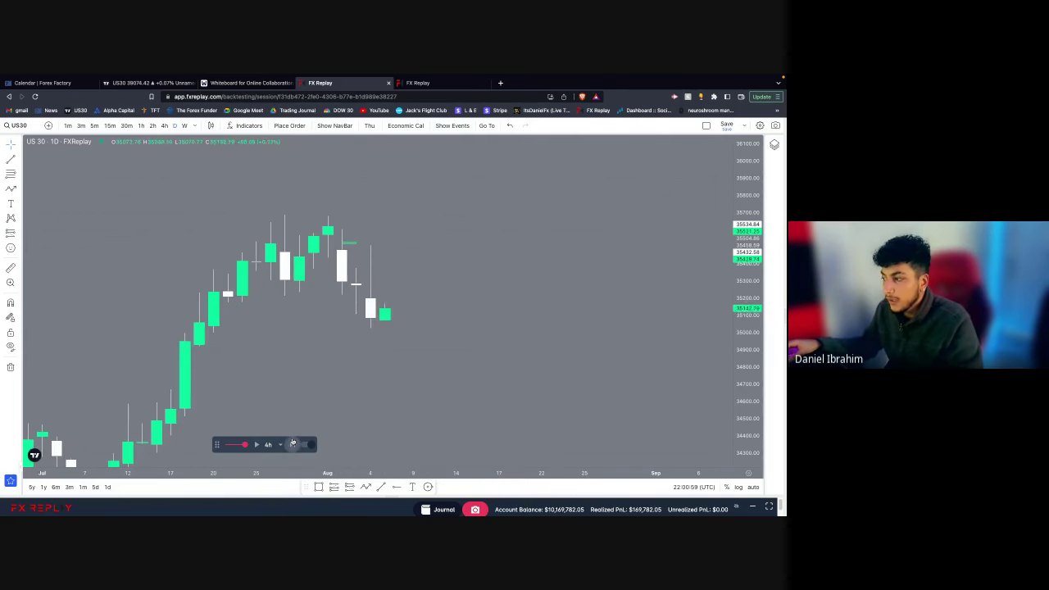
{"action": "left_click", "coordinate": [293, 443]}
{"action": "left_click", "coordinate": [293, 443]}
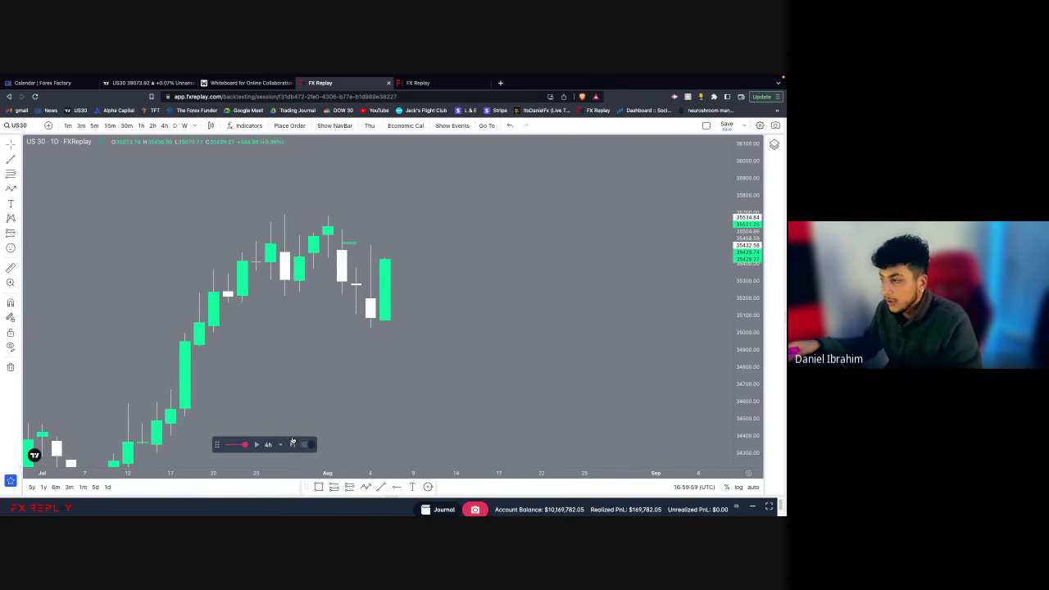
Step: Continue the replay in 4-hour increments on the daily chart to 08:59:59 on 16 August
{"action": "left_click", "coordinate": [290, 445]}
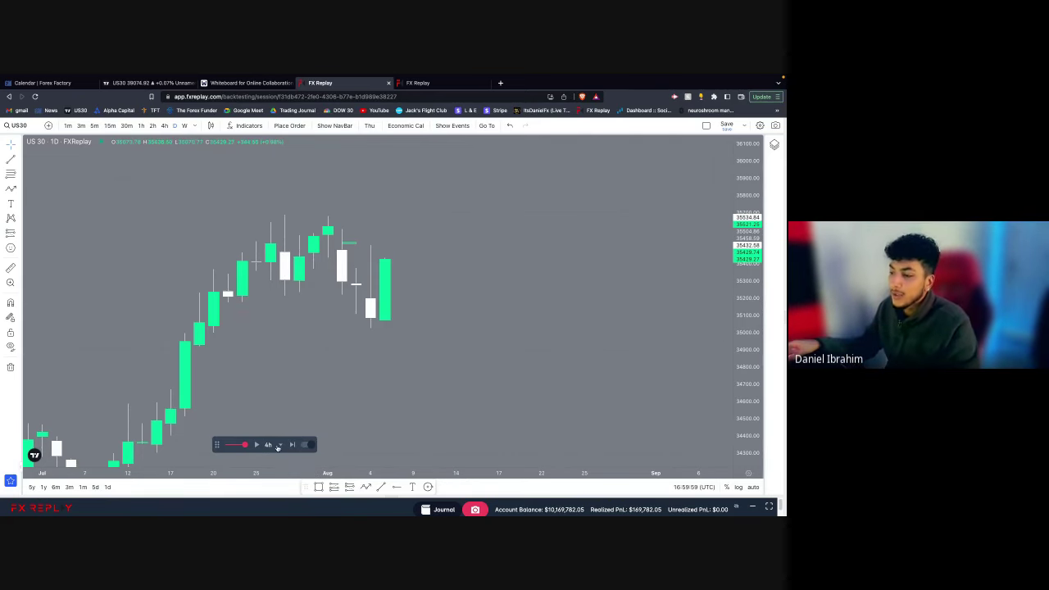
{"action": "left_click", "coordinate": [291, 445]}
{"action": "left_click", "coordinate": [291, 445]}
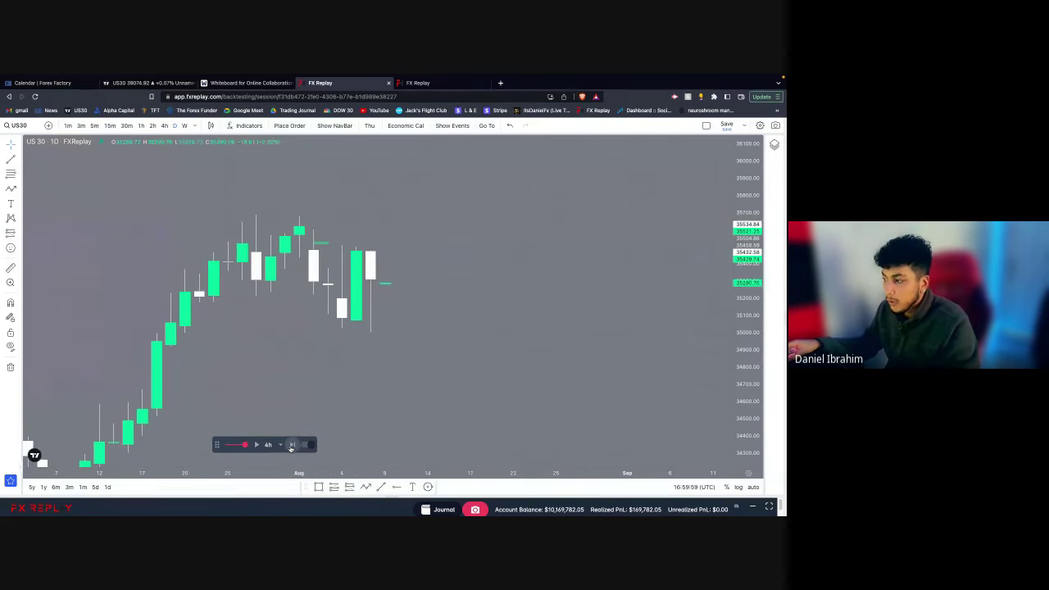
{"action": "left_click", "coordinate": [291, 446]}
{"action": "left_click", "coordinate": [291, 446]}
{"action": "left_click", "coordinate": [291, 445]}
{"action": "left_click", "coordinate": [291, 446]}
{"action": "left_click", "coordinate": [291, 446]}
{"action": "left_click", "coordinate": [291, 446]}
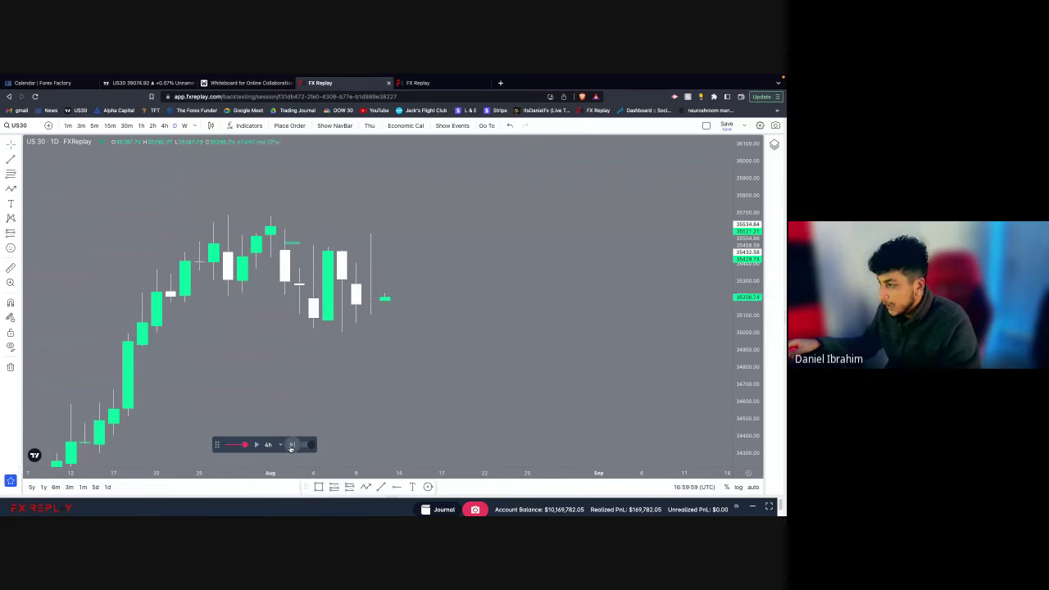
{"action": "left_click", "coordinate": [291, 446]}
{"action": "left_click", "coordinate": [291, 445]}
{"action": "left_click", "coordinate": [291, 446]}
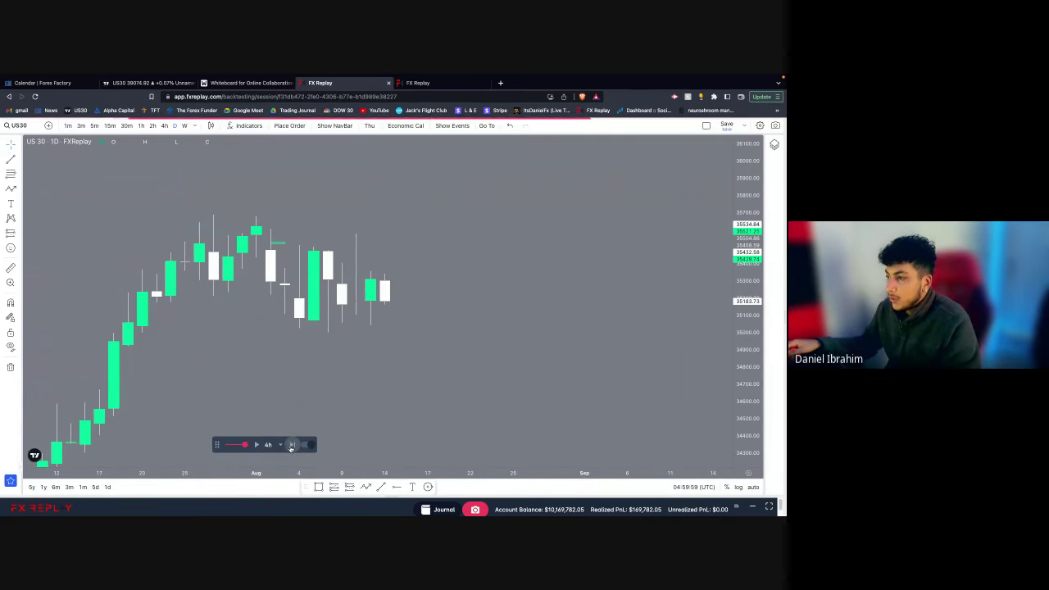
{"action": "left_click", "coordinate": [291, 445]}
{"action": "left_click", "coordinate": [291, 445]}
{"action": "left_click", "coordinate": [291, 445]}
{"action": "left_click", "coordinate": [291, 445]}
{"action": "left_click", "coordinate": [291, 445]}
{"action": "left_click", "coordinate": [290, 445]}
{"action": "left_click", "coordinate": [291, 446]}
{"action": "left_click", "coordinate": [291, 445]}
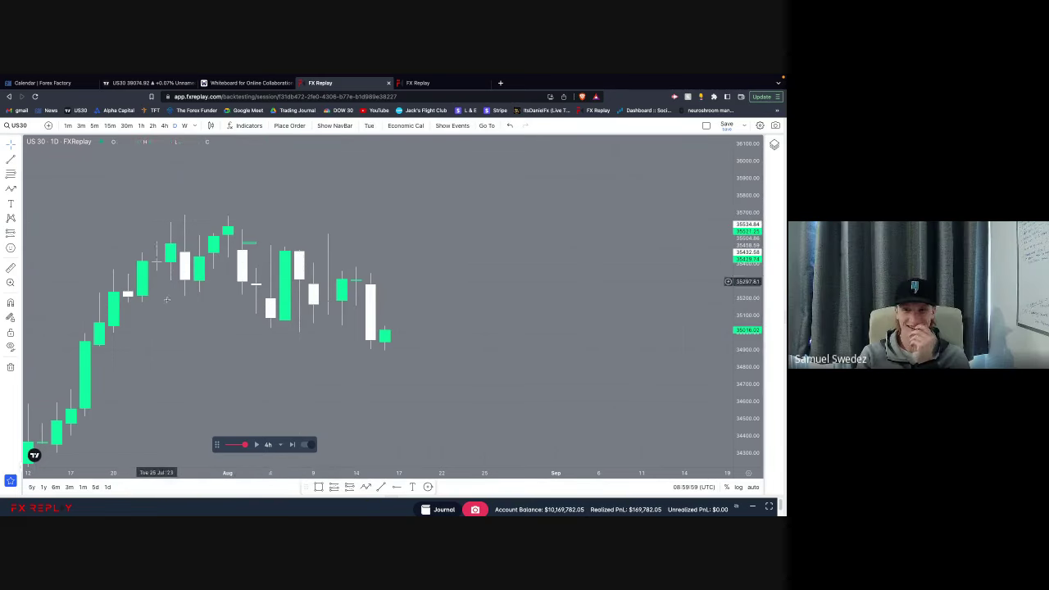
Step: Advance the daily chart's replay in 4-hour increments to 04:59:59 on 18 August
{"action": "left_click", "coordinate": [293, 445]}
{"action": "left_click", "coordinate": [293, 445]}
{"action": "left_click", "coordinate": [292, 445]}
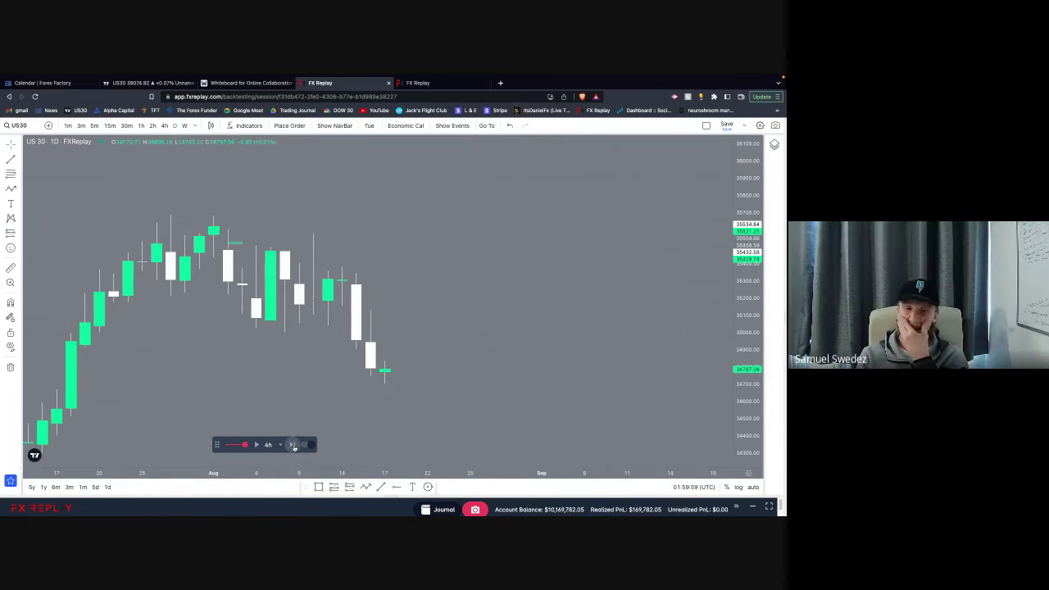
{"action": "left_click", "coordinate": [292, 445]}
{"action": "left_click", "coordinate": [292, 445]}
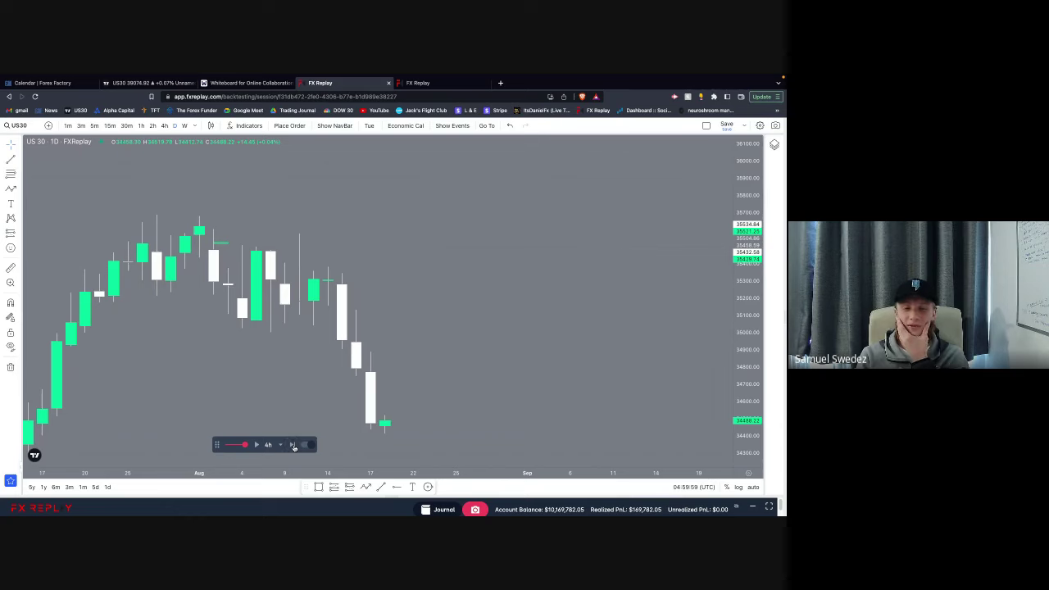
Step: Review the July and August daily candles, and switch the chart to the 1-hour timeframe
{"action": "left_click_drag", "start_coordinate": [259, 378], "coordinate": [299, 328]}
{"action": "scroll", "coordinate": [299, 329], "scroll_direction": "down", "scroll_amount": 2}
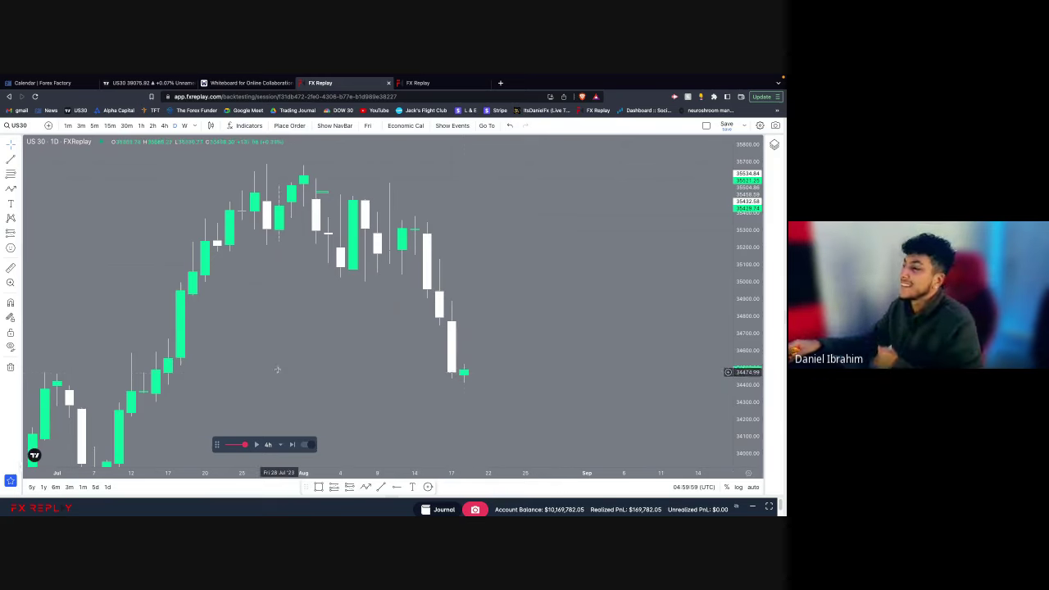
{"action": "scroll", "coordinate": [449, 338], "scroll_direction": "up", "scroll_amount": 2}
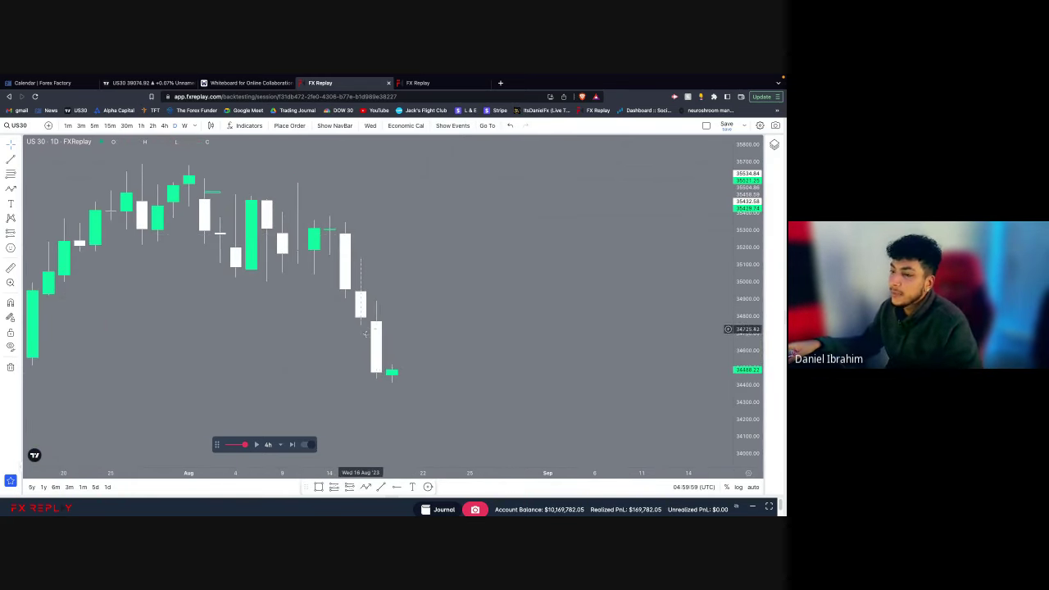
{"action": "scroll", "coordinate": [357, 369], "scroll_direction": "down", "scroll_amount": 2}
{"action": "left_click", "coordinate": [141, 125]}
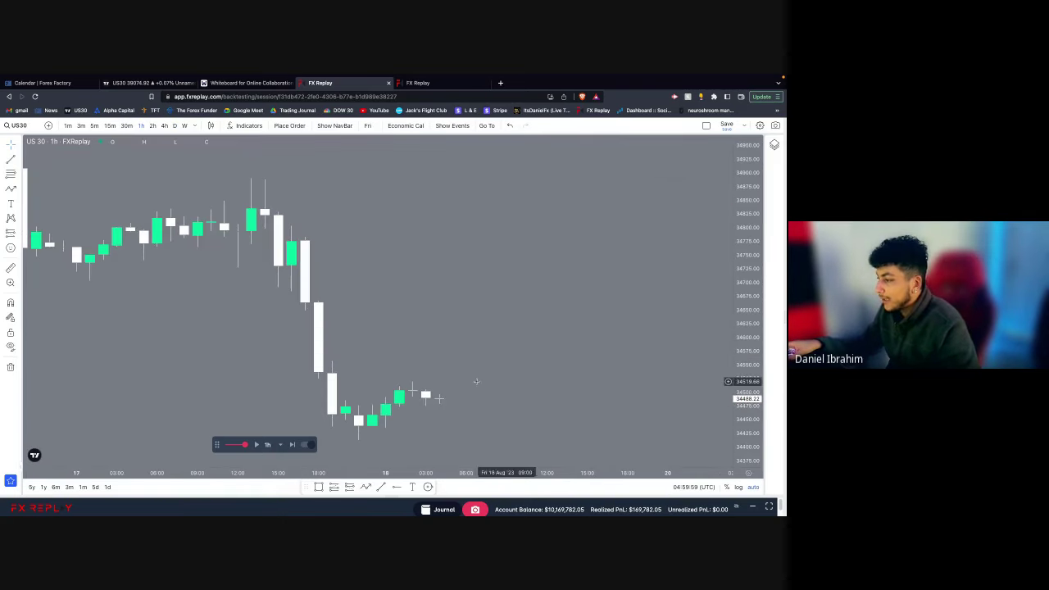
Step: Advance the 1-hour chart's replay candle by candle to 12:59:59 on 18 August
{"action": "left_click", "coordinate": [293, 445]}
{"action": "left_click", "coordinate": [293, 445]}
{"action": "left_click", "coordinate": [293, 445]}
{"action": "left_click", "coordinate": [294, 445]}
{"action": "left_click", "coordinate": [294, 445]}
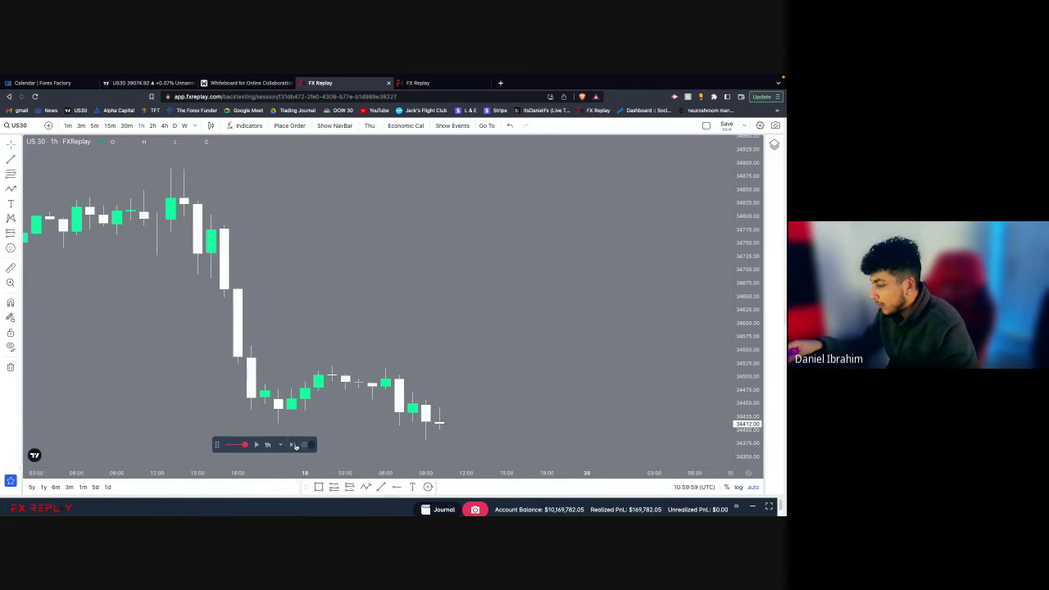
{"action": "left_click", "coordinate": [293, 445]}
{"action": "left_click", "coordinate": [293, 445]}
{"action": "left_click", "coordinate": [294, 445]}
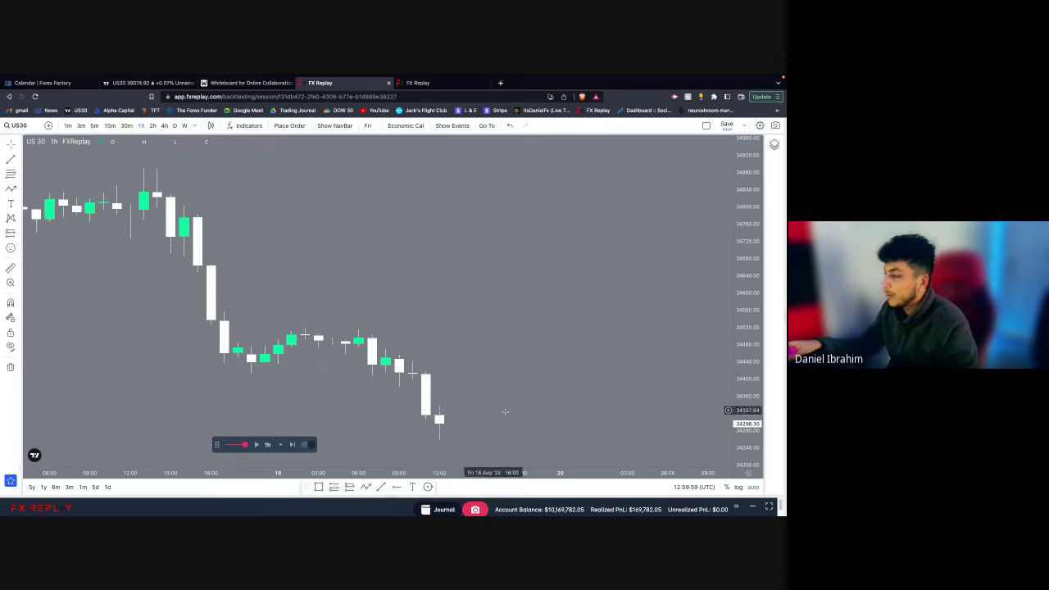
Step: Draw a rectangle zone at about 34,413 to 34,432 on the 1-hour chart and extend its start back to the earlier sell-off on 17 August
{"action": "scroll", "coordinate": [547, 413], "scroll_direction": "up", "scroll_amount": 1}
{"action": "left_click_drag", "start_coordinate": [751, 413], "coordinate": [748, 368]}
{"action": "scroll", "coordinate": [520, 344], "scroll_direction": "down", "scroll_amount": 2}
{"action": "left_click_drag", "start_coordinate": [505, 418], "coordinate": [464, 254]}
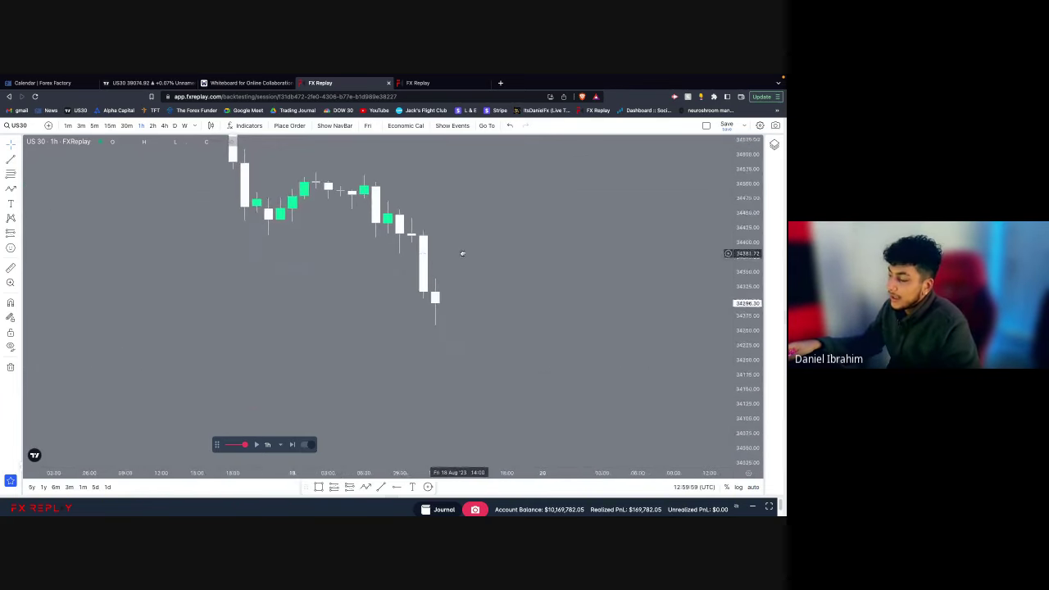
{"action": "left_click_drag", "start_coordinate": [469, 345], "coordinate": [469, 415]}
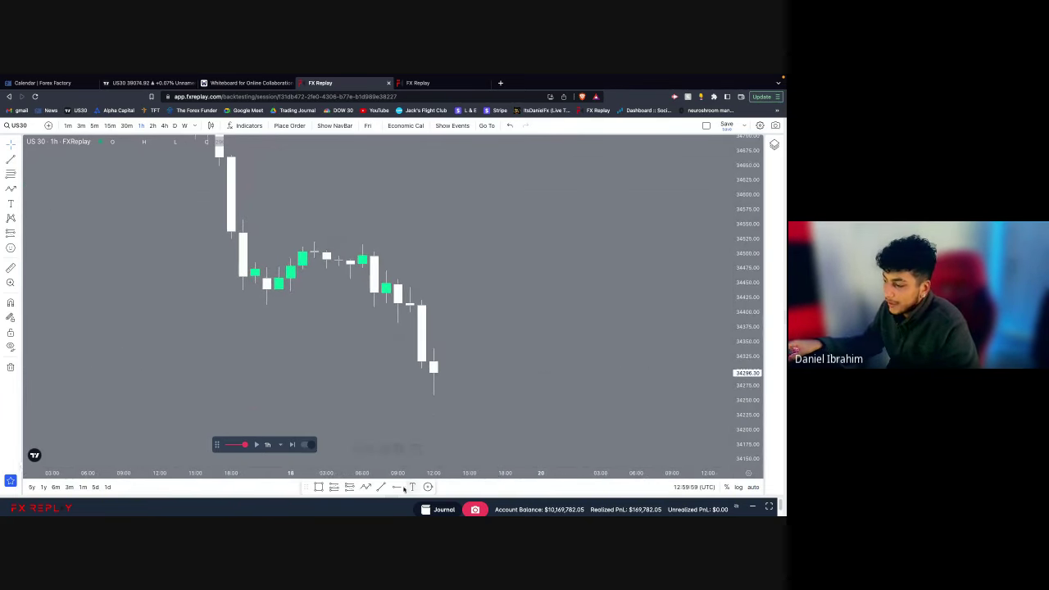
{"action": "left_click", "coordinate": [335, 486]}
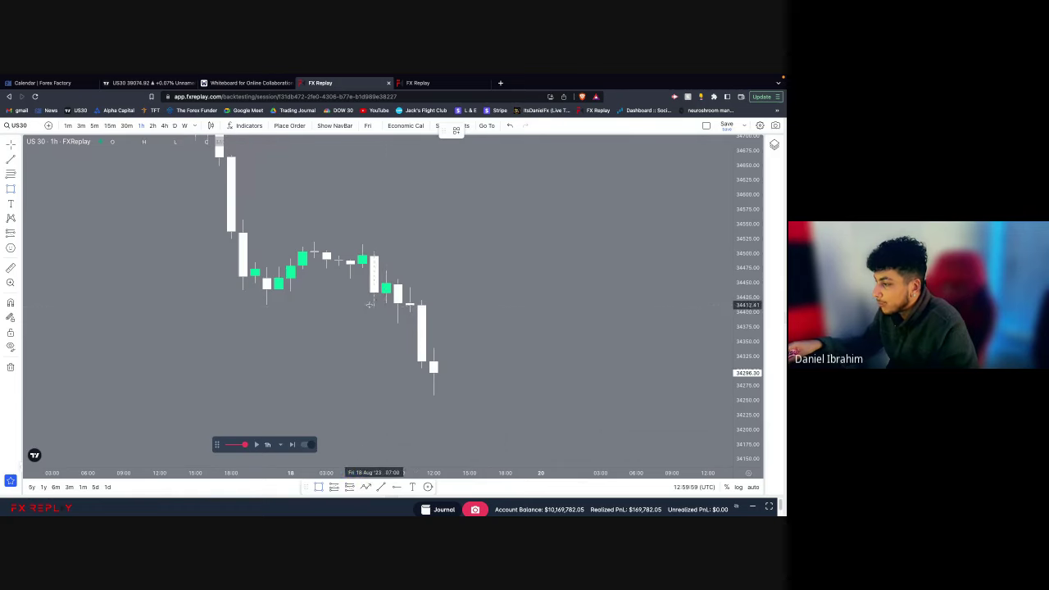
{"action": "left_click_drag", "start_coordinate": [374, 304], "coordinate": [552, 292]}
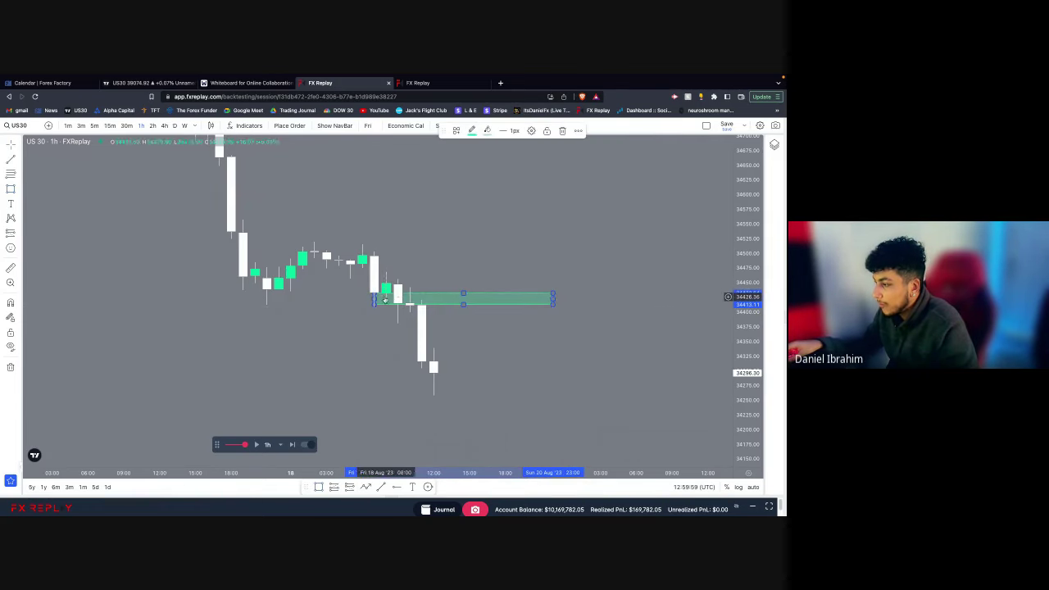
{"action": "left_click_drag", "start_coordinate": [374, 299], "coordinate": [219, 309]}
{"action": "left_click_drag", "start_coordinate": [190, 337], "coordinate": [182, 335]}
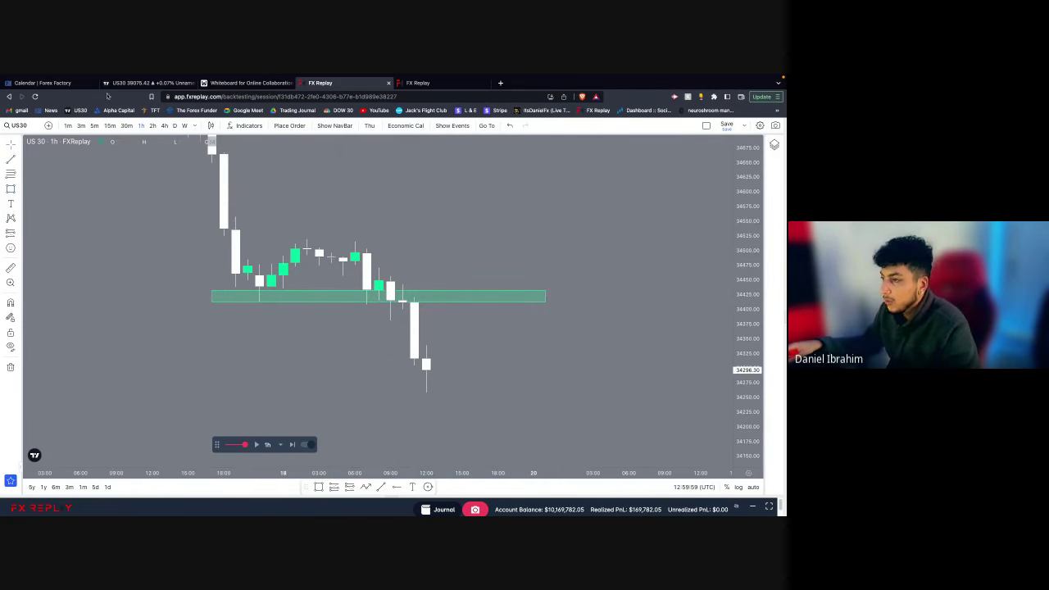
Step: Switch the chart to the 15-minute timeframe and advance the replay to 13:29:59
{"action": "left_click", "coordinate": [109, 125]}
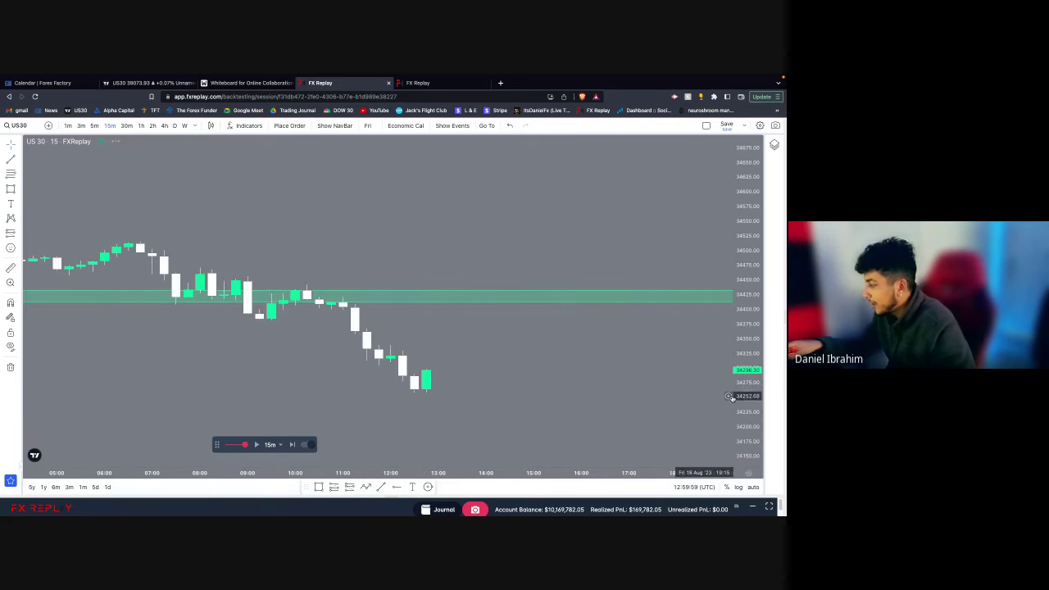
{"action": "double_click", "coordinate": [741, 397]}
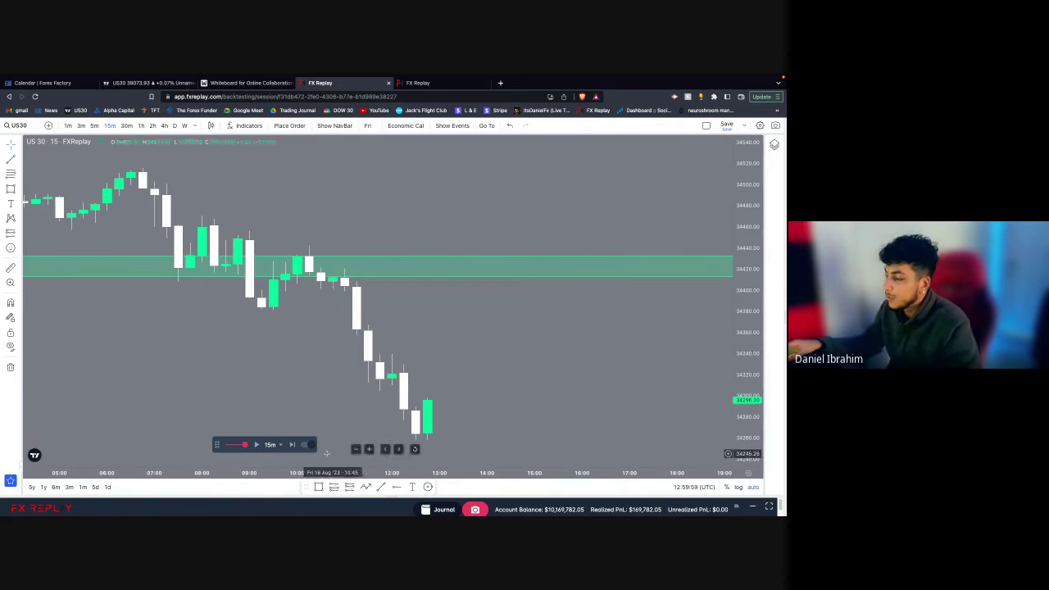
{"action": "left_click", "coordinate": [292, 445]}
{"action": "left_click", "coordinate": [292, 444]}
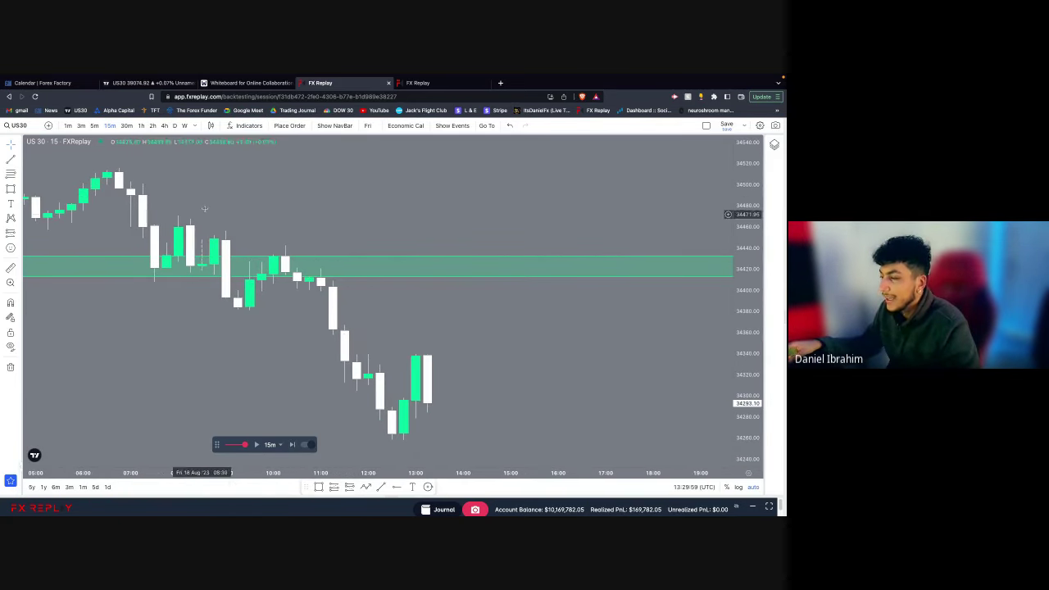
Step: Switch the chart to the 5-minute timeframe and advance the replay to 13:54:59
{"action": "left_click", "coordinate": [94, 126]}
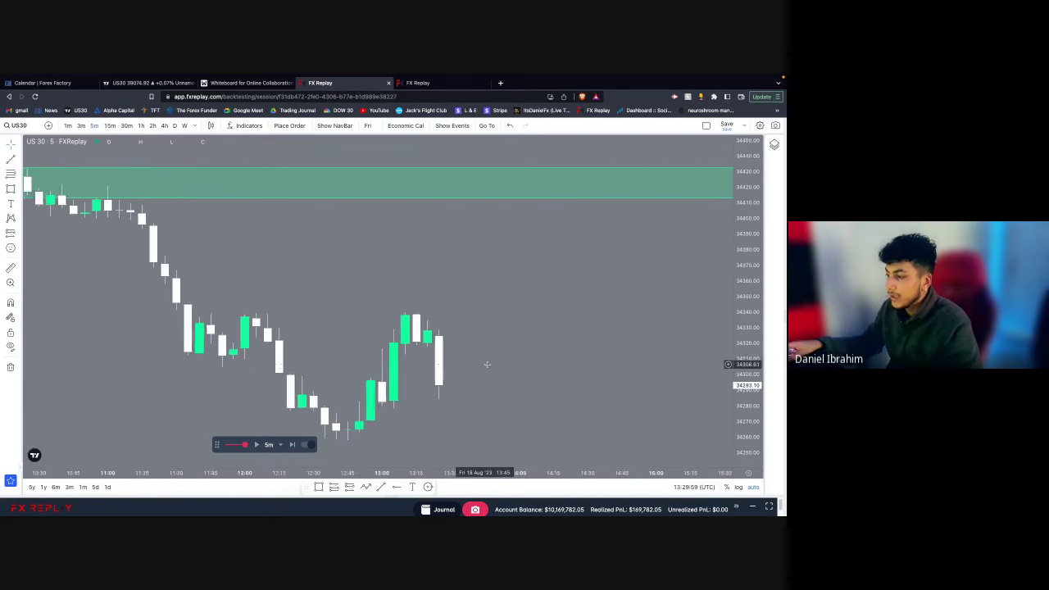
{"action": "left_click_drag", "start_coordinate": [586, 361], "coordinate": [529, 293]}
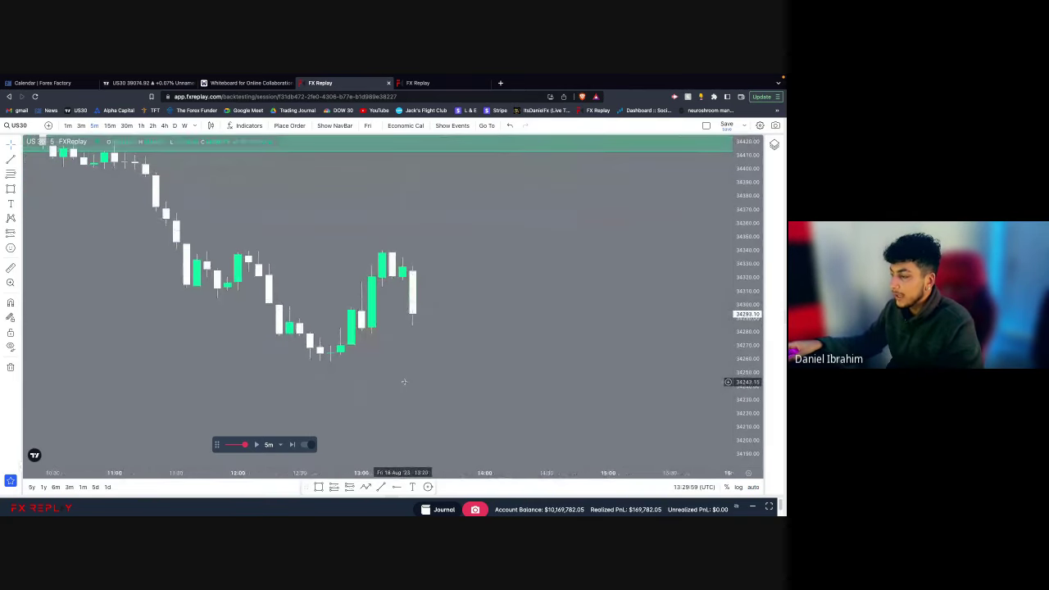
{"action": "scroll", "coordinate": [404, 382], "scroll_direction": "down", "scroll_amount": 2}
{"action": "left_click_drag", "start_coordinate": [314, 385], "coordinate": [318, 418]}
{"action": "left_click", "coordinate": [292, 445]}
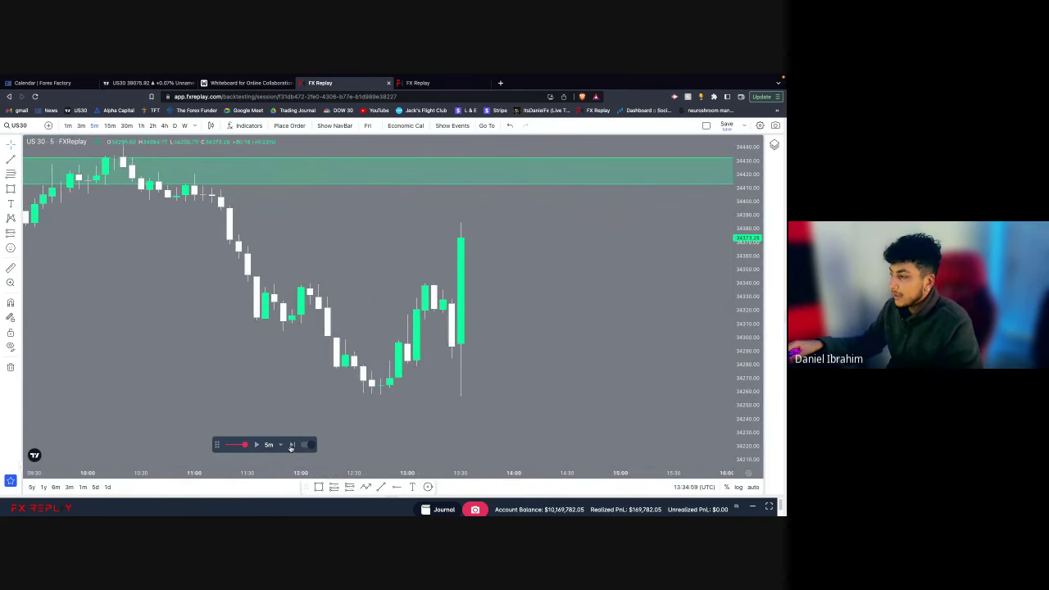
{"action": "left_click", "coordinate": [292, 444]}
{"action": "left_click", "coordinate": [292, 445]}
{"action": "left_click", "coordinate": [291, 444]}
{"action": "left_click", "coordinate": [292, 444]}
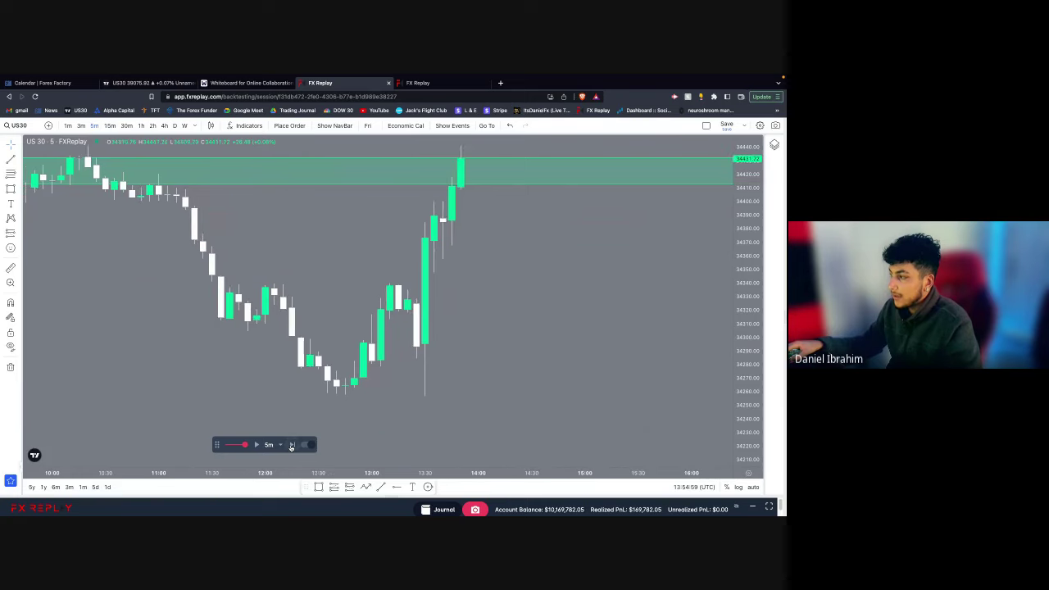
Step: Advance the 5-minute replay candle by candle to 14:44:59 on 18 August
{"action": "left_click", "coordinate": [292, 444]}
{"action": "left_click", "coordinate": [292, 444]}
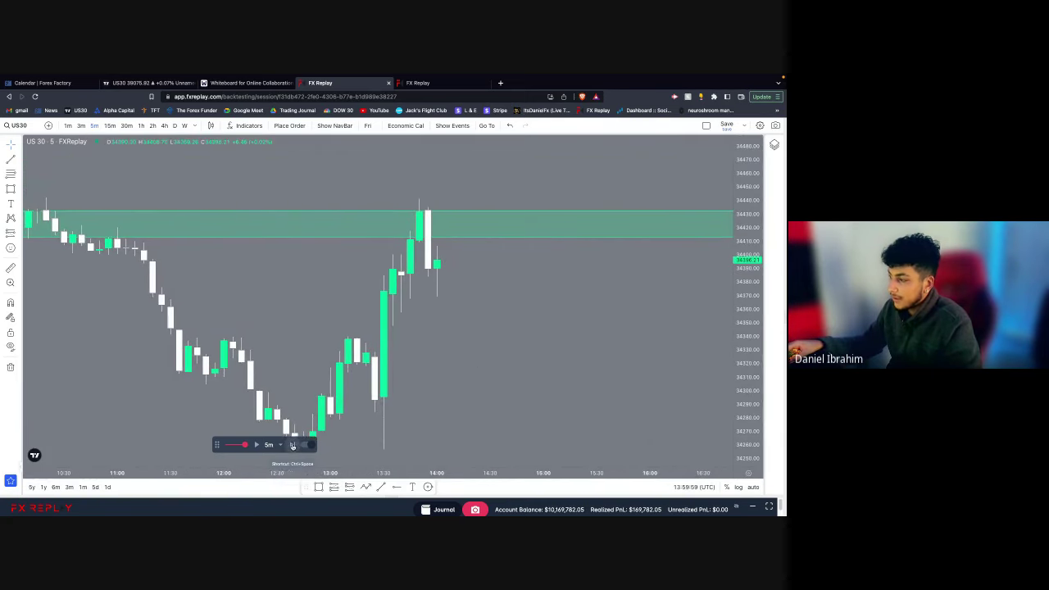
{"action": "left_click", "coordinate": [292, 445]}
{"action": "left_click", "coordinate": [292, 444]}
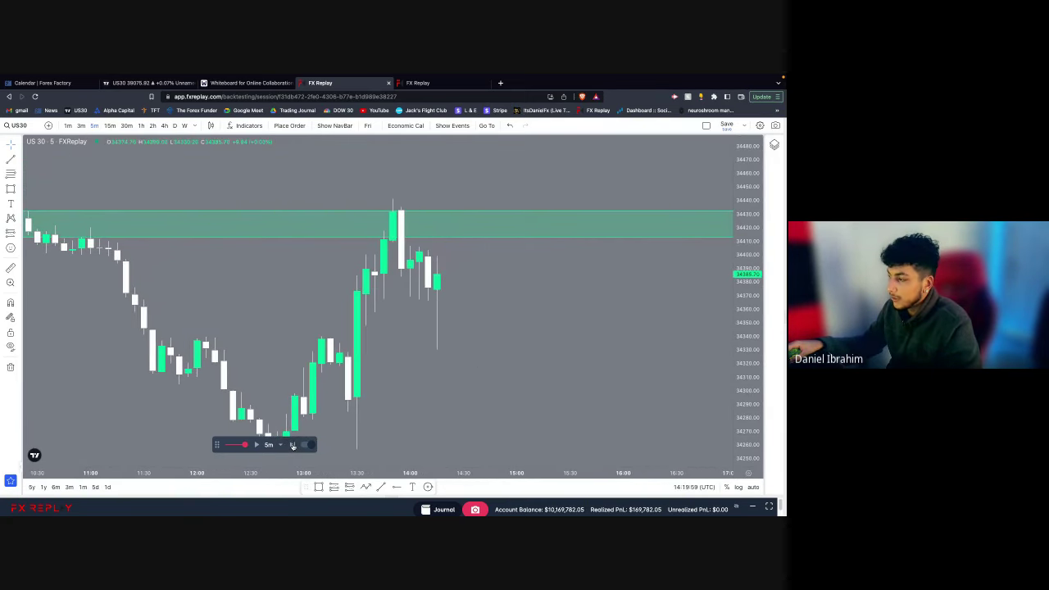
{"action": "left_click", "coordinate": [292, 444]}
{"action": "left_click", "coordinate": [292, 444]}
{"action": "left_click", "coordinate": [292, 444]}
{"action": "left_click", "coordinate": [292, 444]}
{"action": "left_click", "coordinate": [292, 444]}
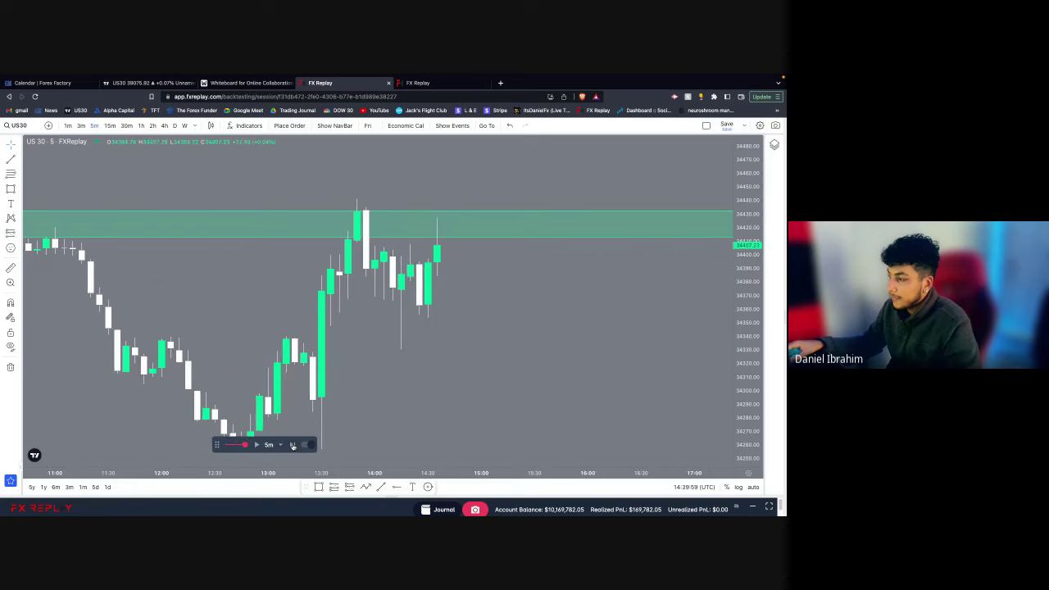
{"action": "left_click", "coordinate": [291, 444]}
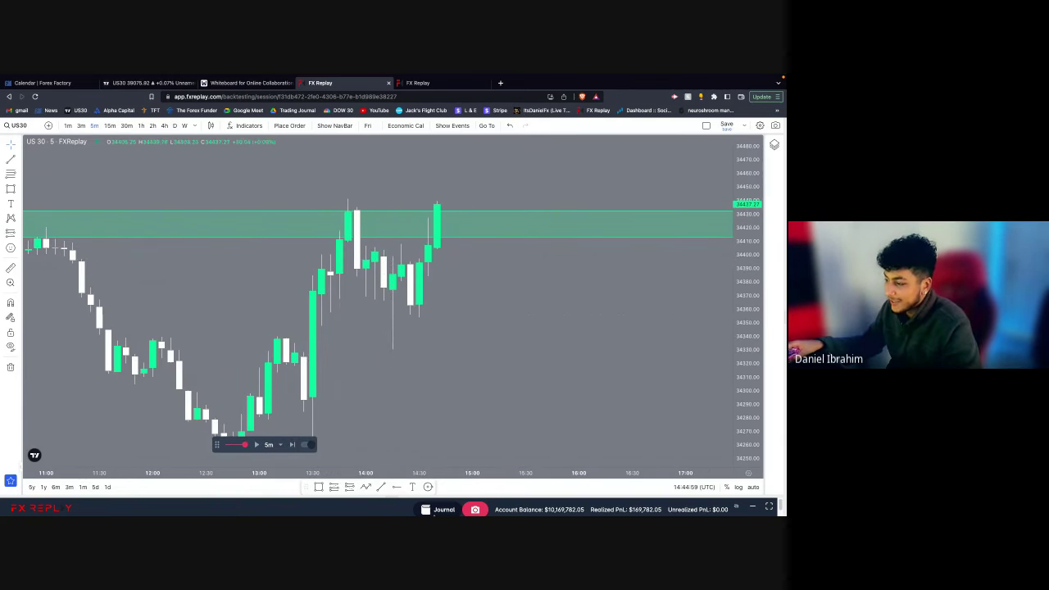
{"action": "left_click", "coordinate": [380, 487]}
{"action": "left_click", "coordinate": [374, 396]}
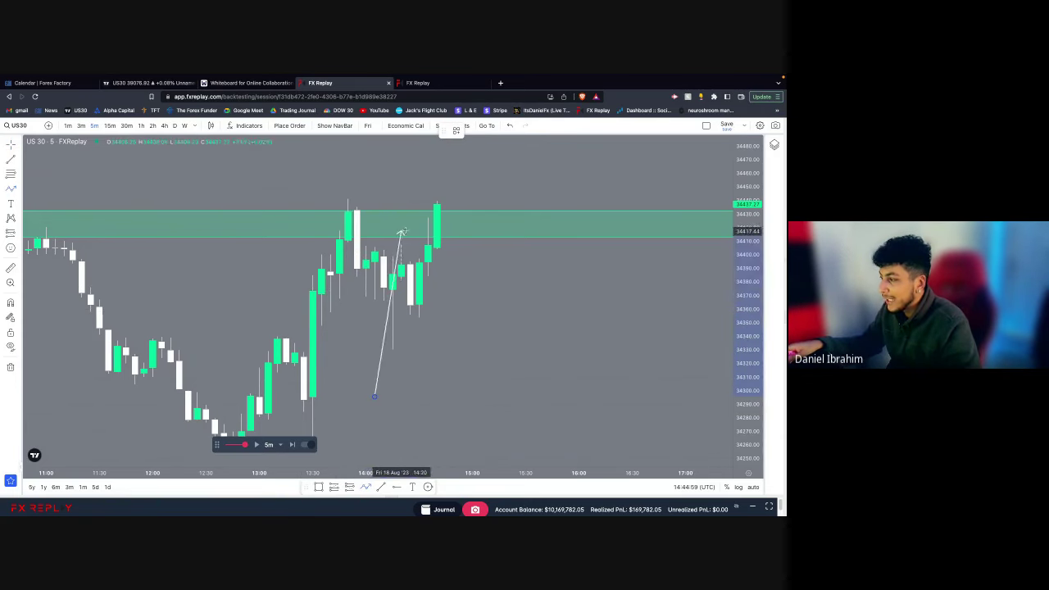
{"action": "key", "text": "Escape"}
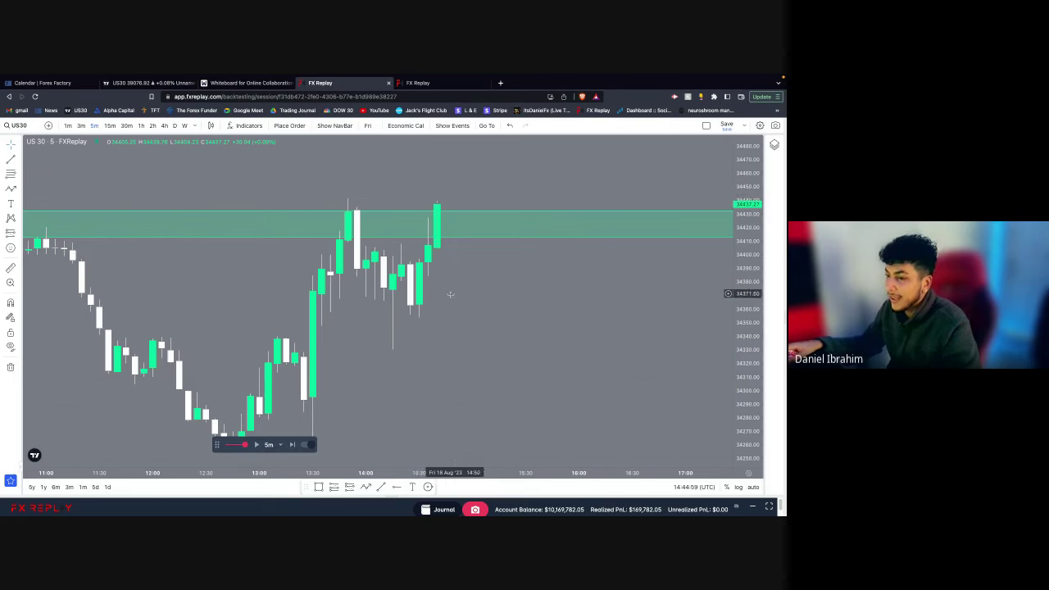
Step: Continue the replay in 5-minute increments to 15:14:59 on 18 August
{"action": "left_click_drag", "start_coordinate": [452, 295], "coordinate": [437, 321]}
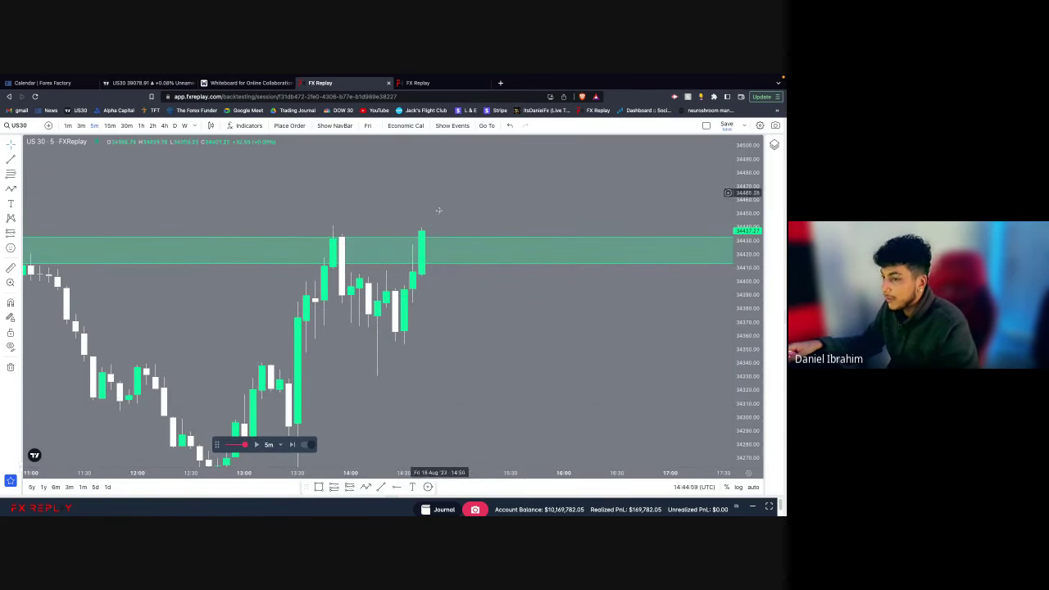
{"action": "left_click", "coordinate": [293, 444]}
{"action": "left_click", "coordinate": [293, 445]}
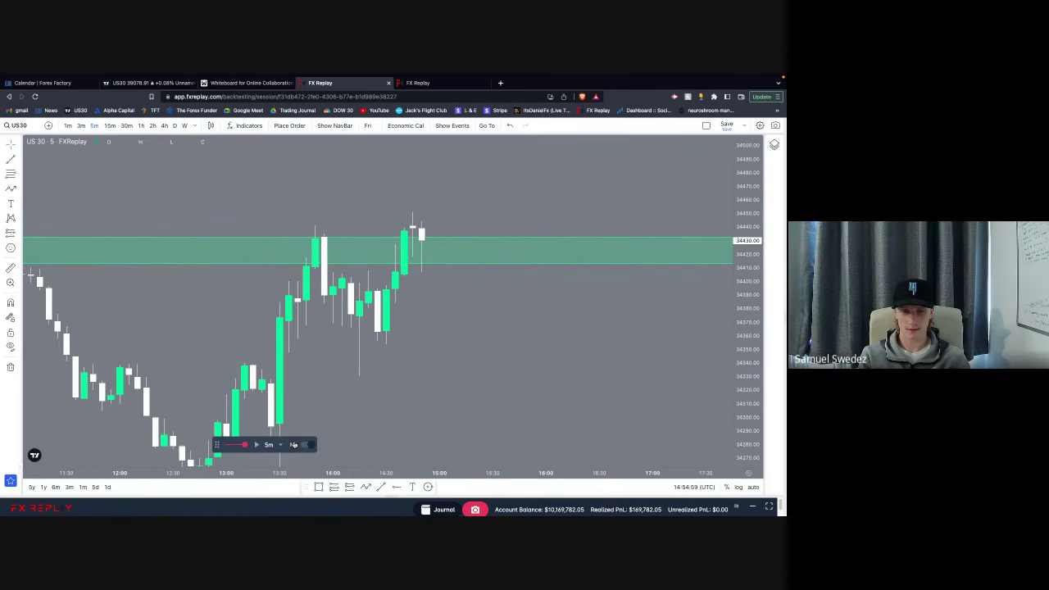
{"action": "left_click", "coordinate": [294, 444]}
{"action": "left_click", "coordinate": [293, 445]}
{"action": "left_click", "coordinate": [294, 444]}
{"action": "left_click", "coordinate": [293, 444]}
{"action": "left_click", "coordinate": [293, 444]}
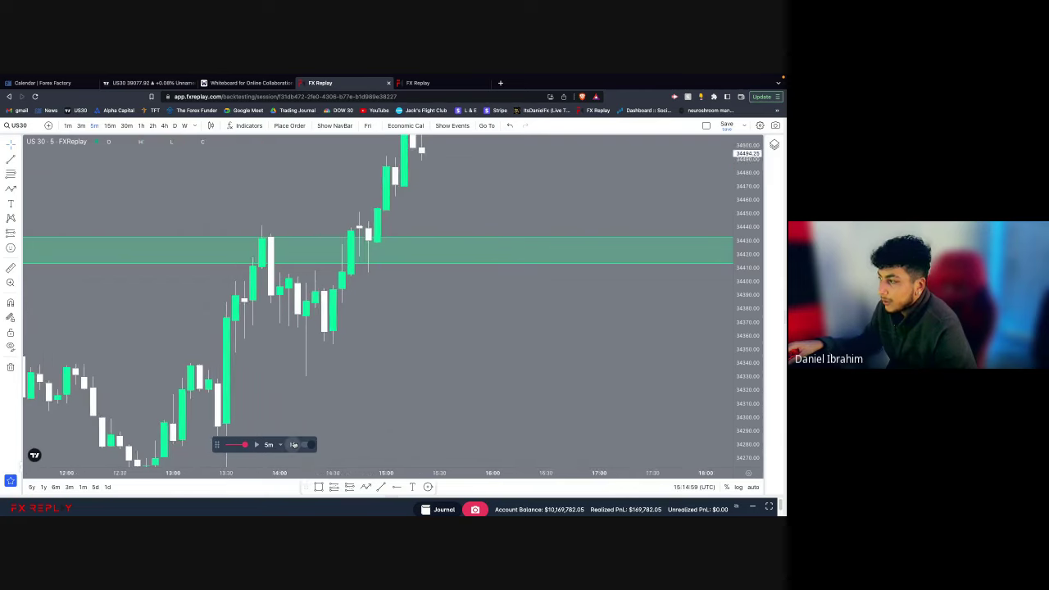
Step: Advance the replay in 5-minute increments to 15:59:59 on 18 August
{"action": "left_click", "coordinate": [293, 444]}
{"action": "left_click", "coordinate": [293, 445]}
{"action": "left_click", "coordinate": [294, 444]}
{"action": "left_click", "coordinate": [293, 444]}
{"action": "left_click", "coordinate": [294, 444]}
{"action": "left_click", "coordinate": [293, 444]}
{"action": "left_click", "coordinate": [293, 444]}
{"action": "left_click", "coordinate": [293, 444]}
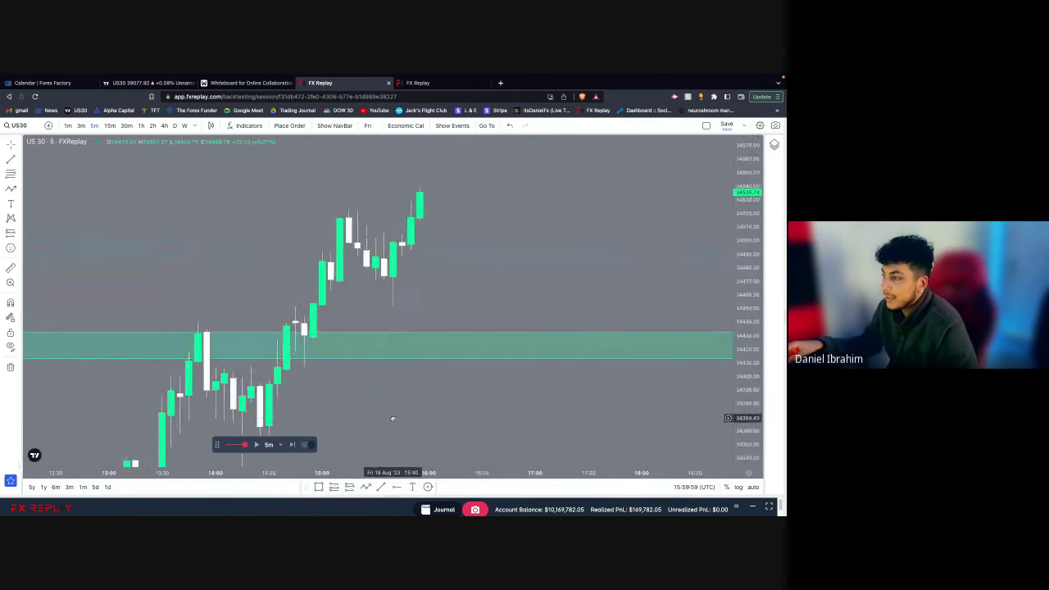
Step: Step the 5-minute replay forward to 16:39:59 on 18 August
{"action": "left_click", "coordinate": [293, 445]}
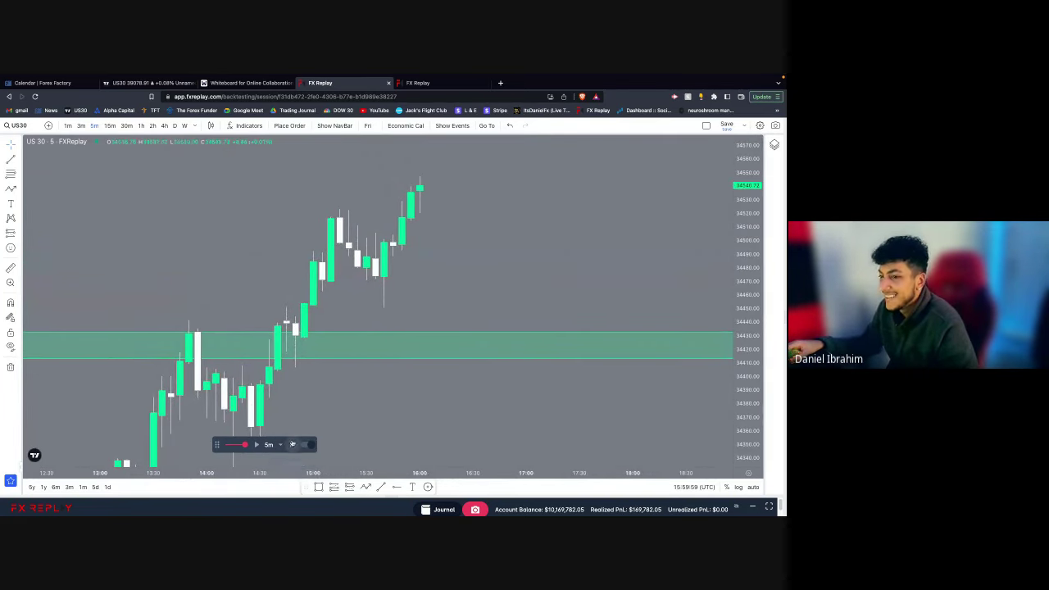
{"action": "left_click", "coordinate": [293, 444]}
{"action": "left_click", "coordinate": [293, 444]}
{"action": "left_click", "coordinate": [293, 445]}
{"action": "left_click", "coordinate": [293, 444]}
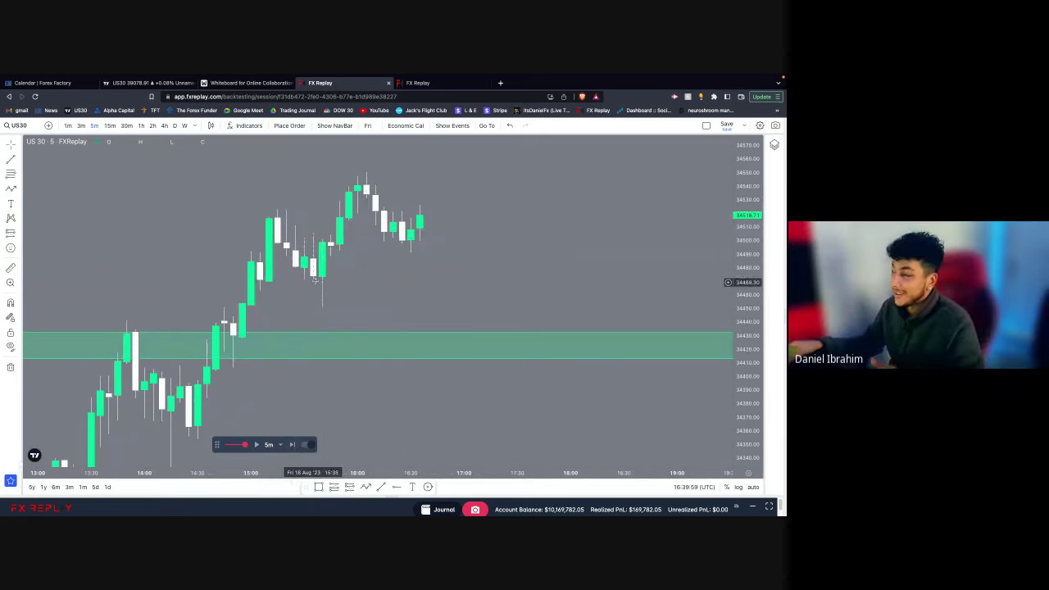
Step: Draw a rectangle zone at about 34,498 to 34,506 on the 5-minute chart, spanning 15:15 to 17:15
{"action": "left_click_drag", "start_coordinate": [369, 268], "coordinate": [372, 287]}
{"action": "scroll", "coordinate": [332, 260], "scroll_direction": "down", "scroll_amount": 2}
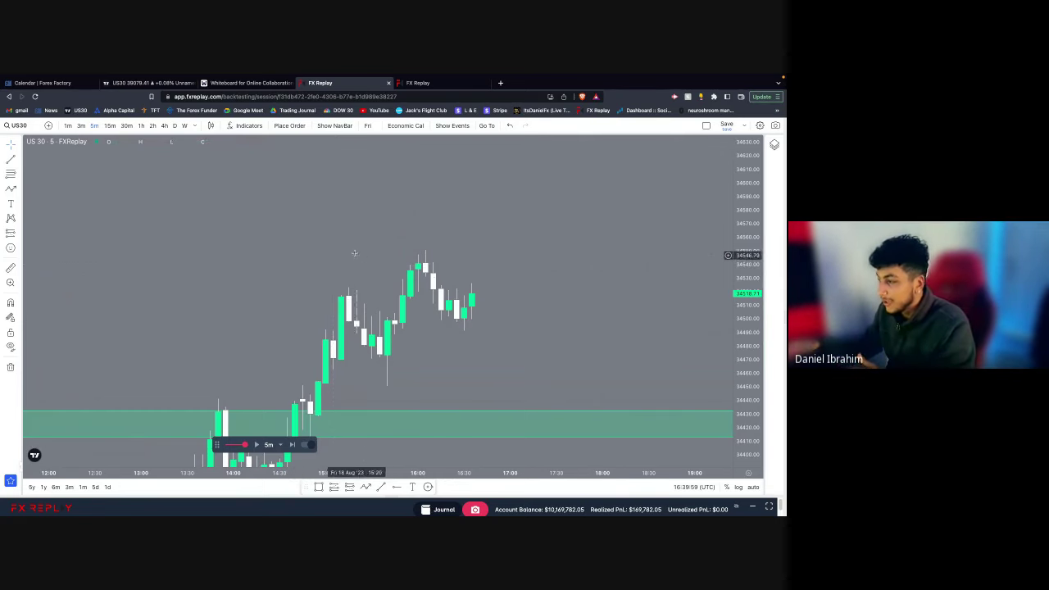
{"action": "scroll", "coordinate": [332, 277], "scroll_direction": "right", "scroll_amount": 2}
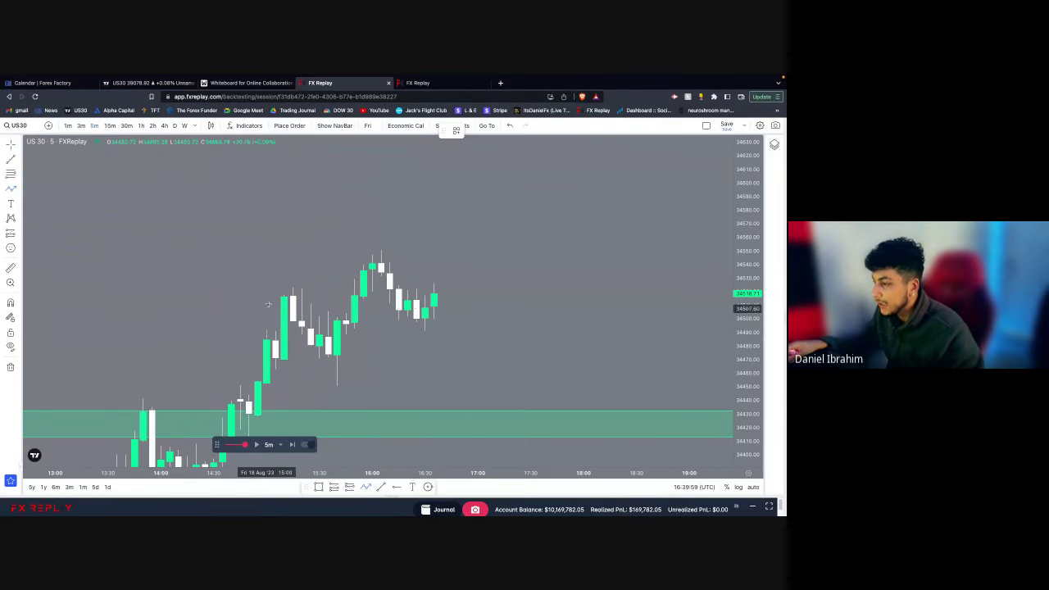
{"action": "left_click", "coordinate": [319, 487]}
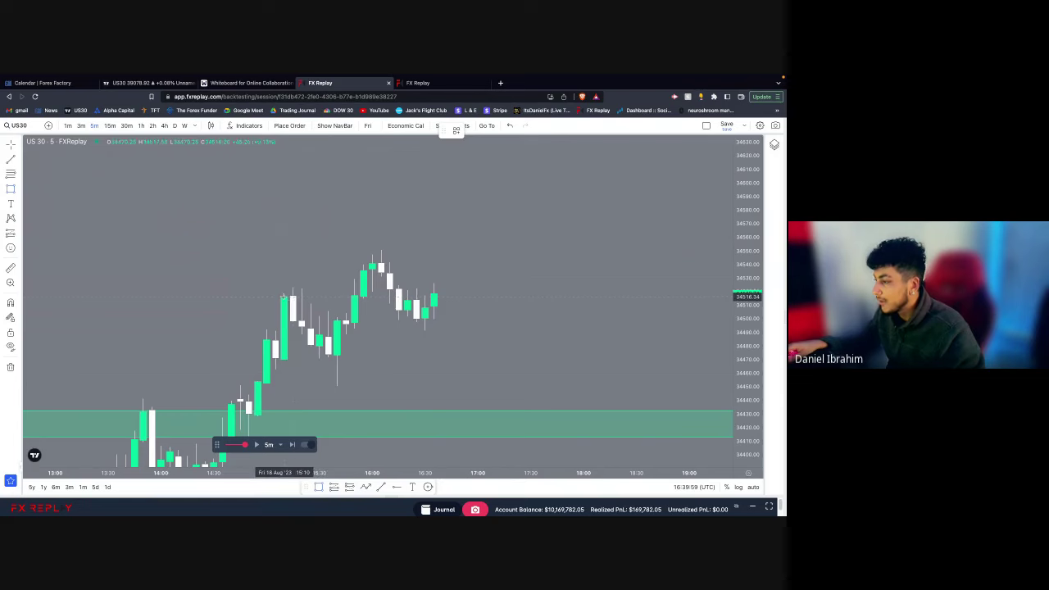
{"action": "left_click", "coordinate": [504, 310]}
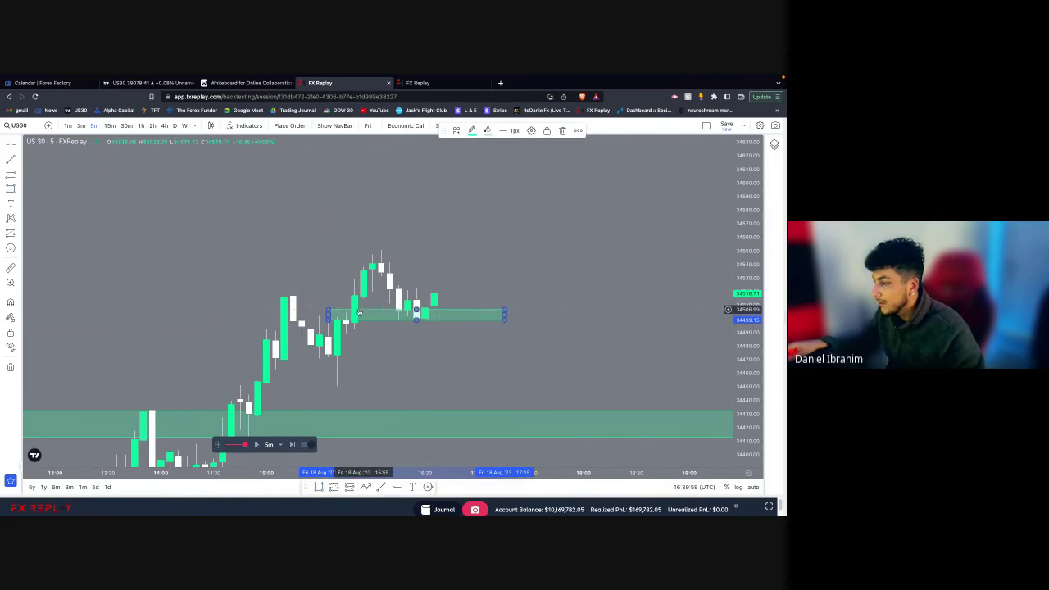
{"action": "left_click_drag", "start_coordinate": [328, 310], "coordinate": [296, 311]}
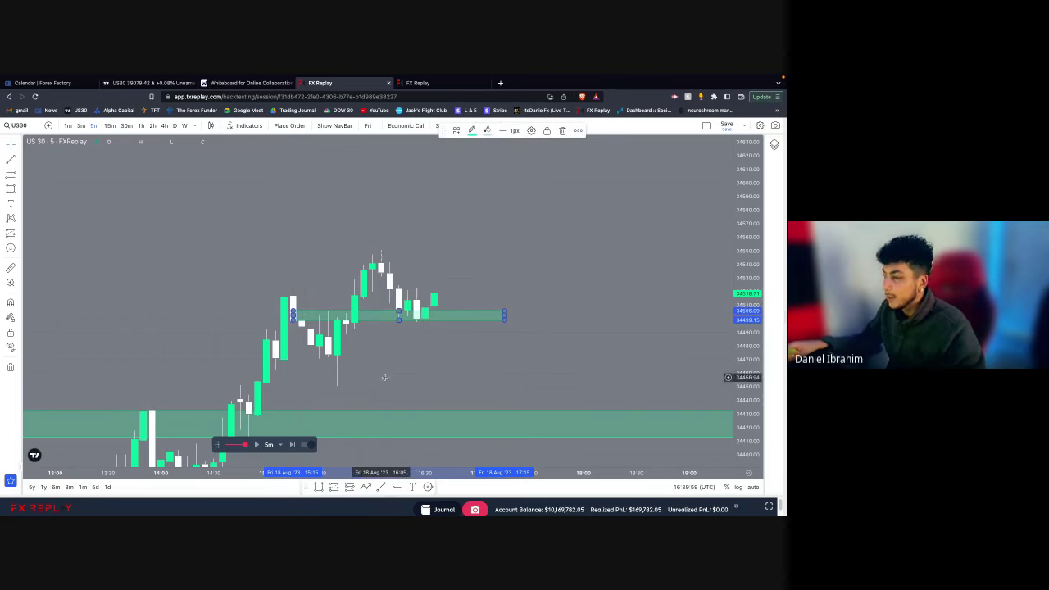
{"action": "left_click", "coordinate": [394, 381]}
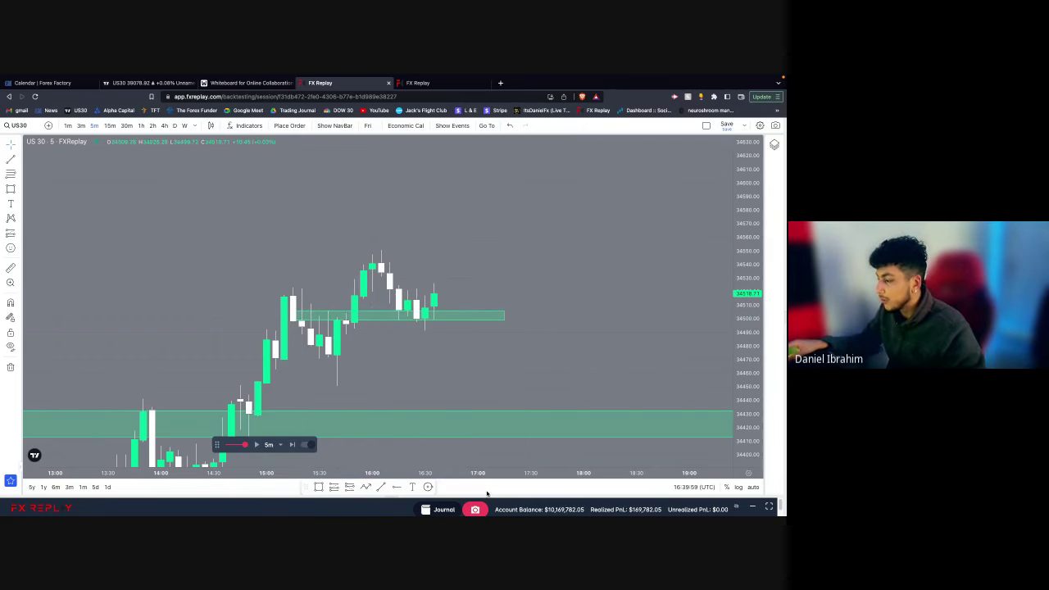
{"action": "left_click", "coordinate": [365, 487]}
{"action": "left_click", "coordinate": [372, 404]}
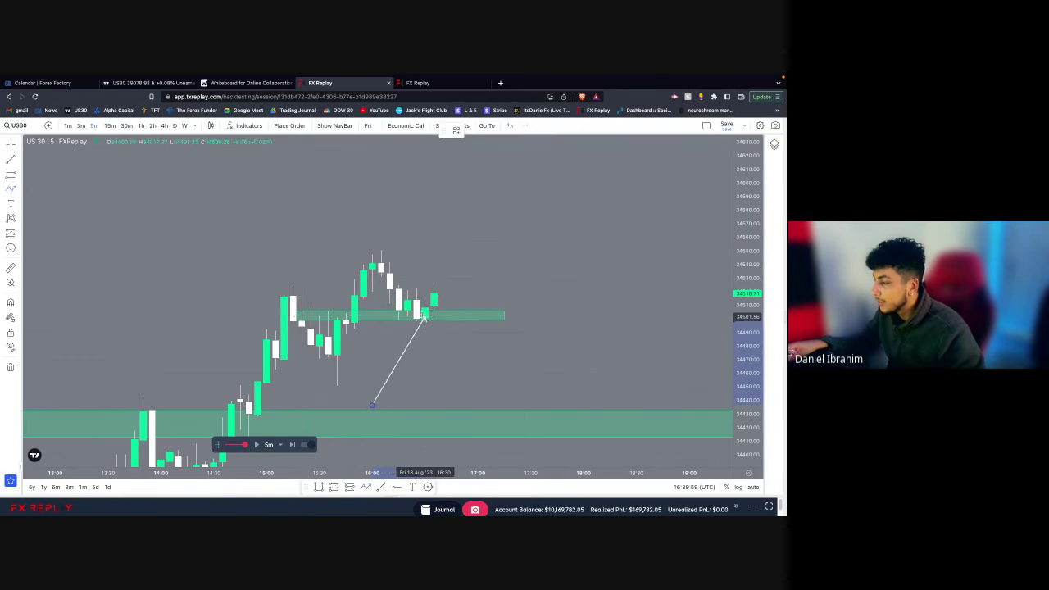
{"action": "key", "text": "Escape"}
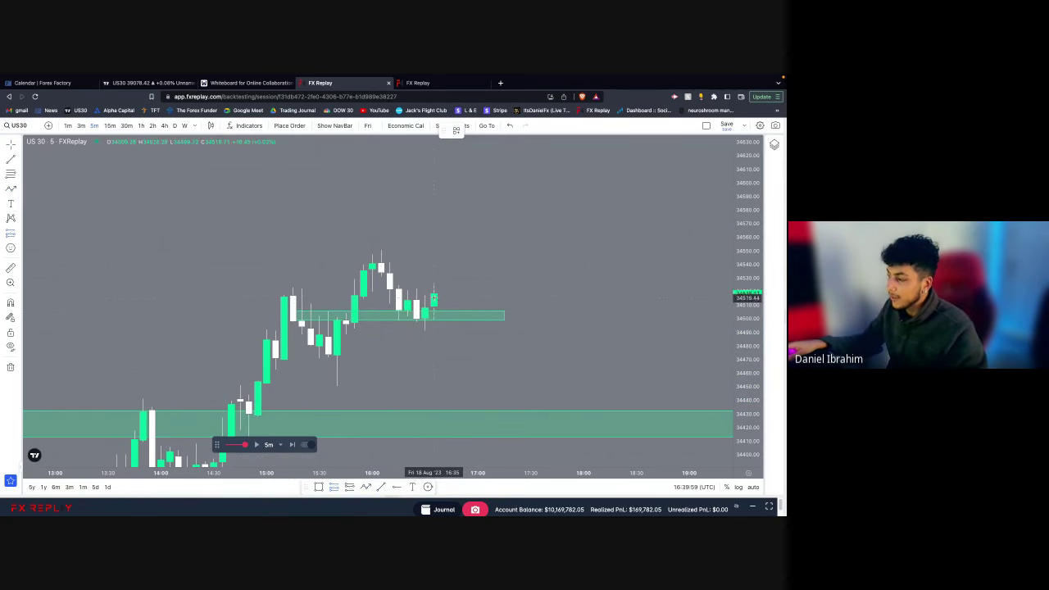
Step: Draw a long position from the 16:35 candle with entry at 34518.71, target at 34596.55 and stop at 34479.85
{"action": "left_click", "coordinate": [434, 294]}
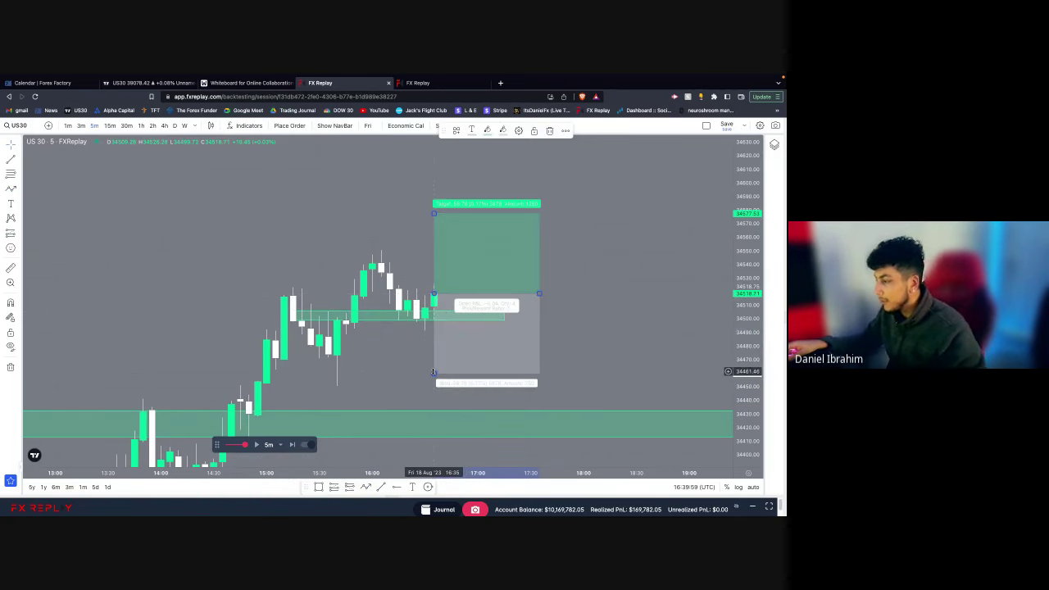
{"action": "left_click_drag", "start_coordinate": [434, 374], "coordinate": [408, 414]}
{"action": "left_click", "coordinate": [429, 346]}
{"action": "left_click_drag", "start_coordinate": [396, 255], "coordinate": [386, 230]}
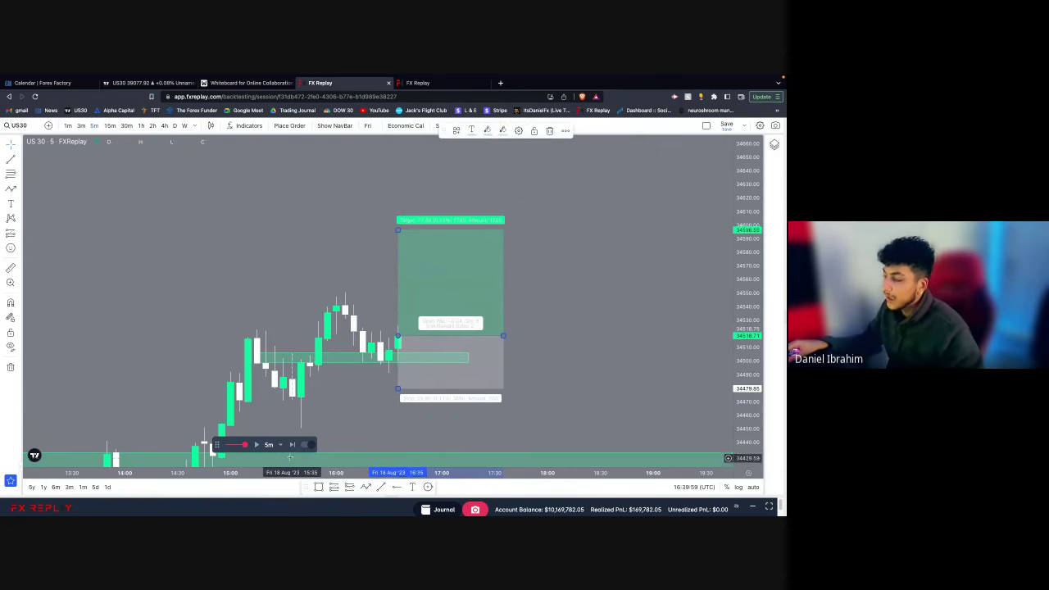
{"action": "left_click", "coordinate": [286, 280]}
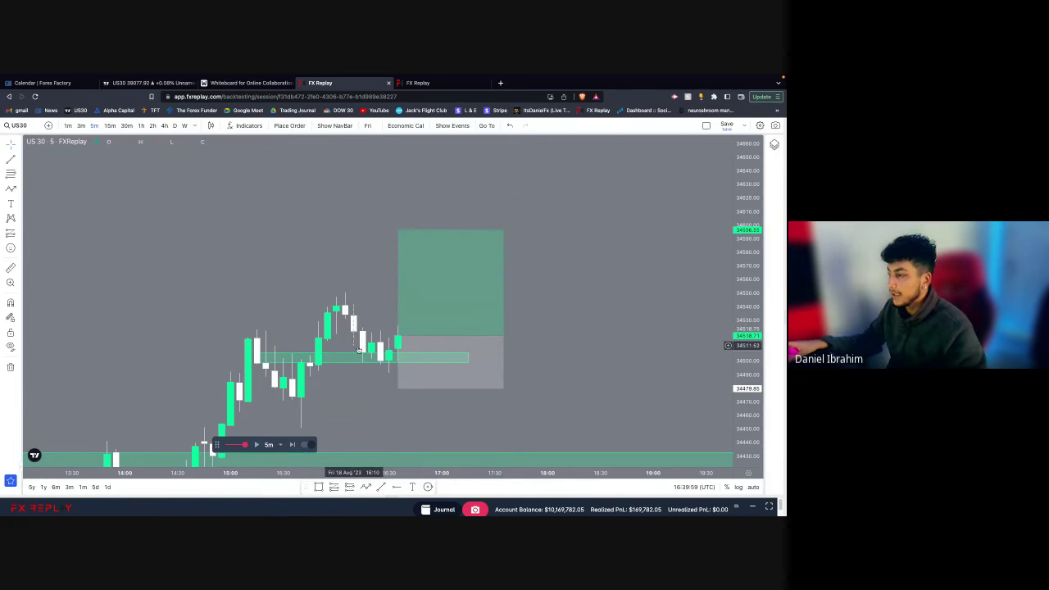
Step: Place a market buy order risking 1.00% at size 2573.41, with take profit 34596.55 and stop loss 34479.85
{"action": "left_click", "coordinate": [291, 127]}
{"action": "scroll", "coordinate": [386, 369], "scroll_direction": "down", "scroll_amount": 5}
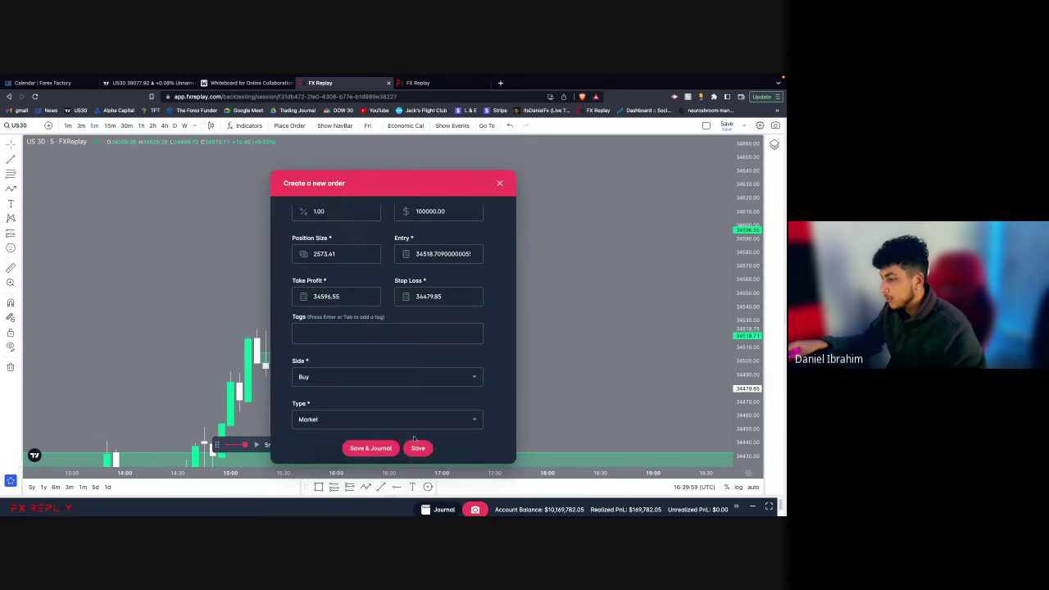
{"action": "left_click", "coordinate": [373, 445]}
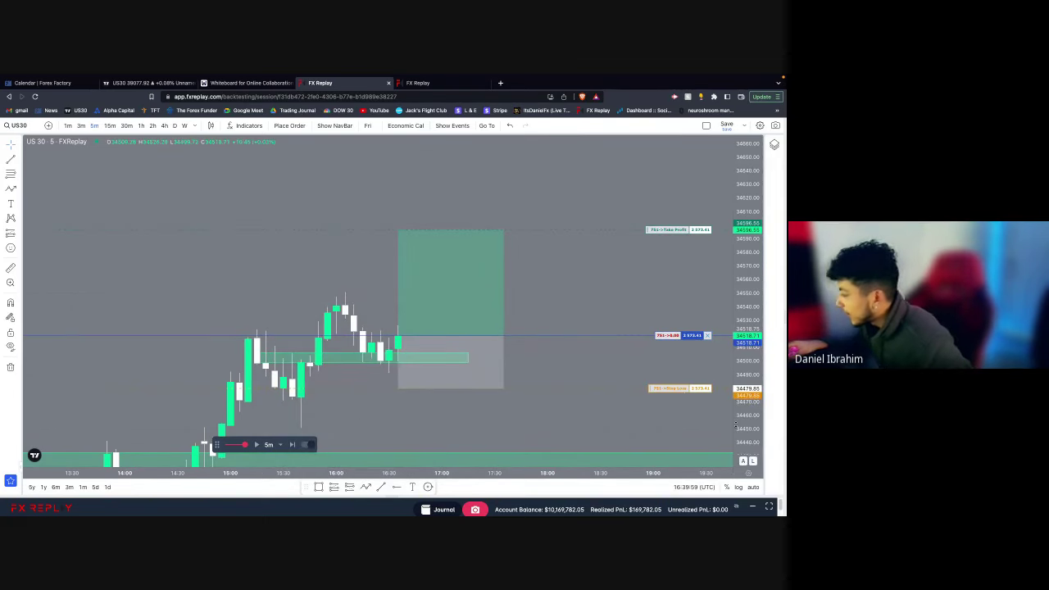
{"action": "left_click_drag", "start_coordinate": [747, 414], "coordinate": [633, 354]}
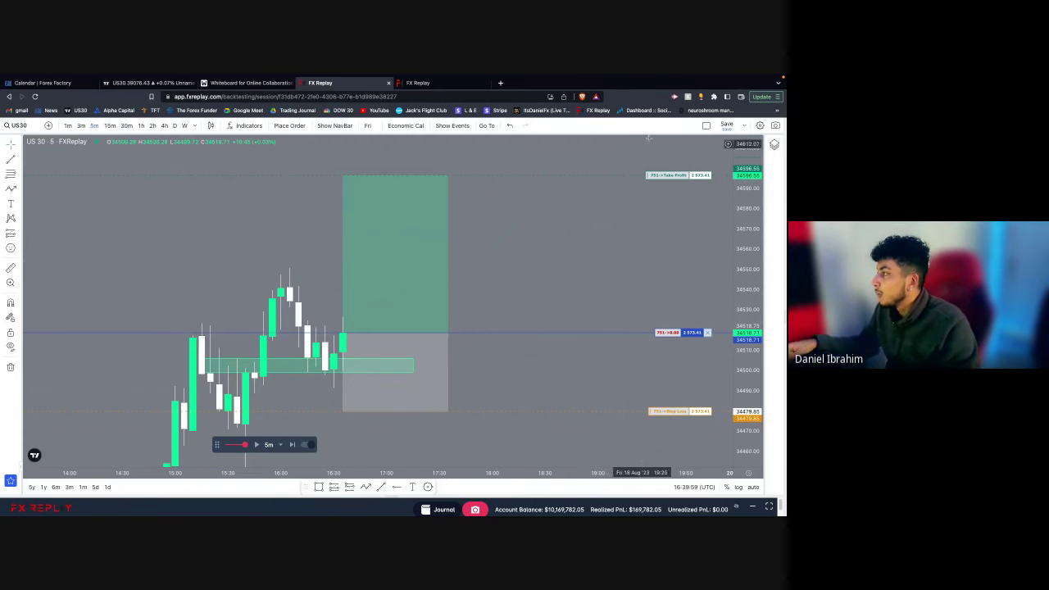
{"action": "left_click", "coordinate": [673, 96]}
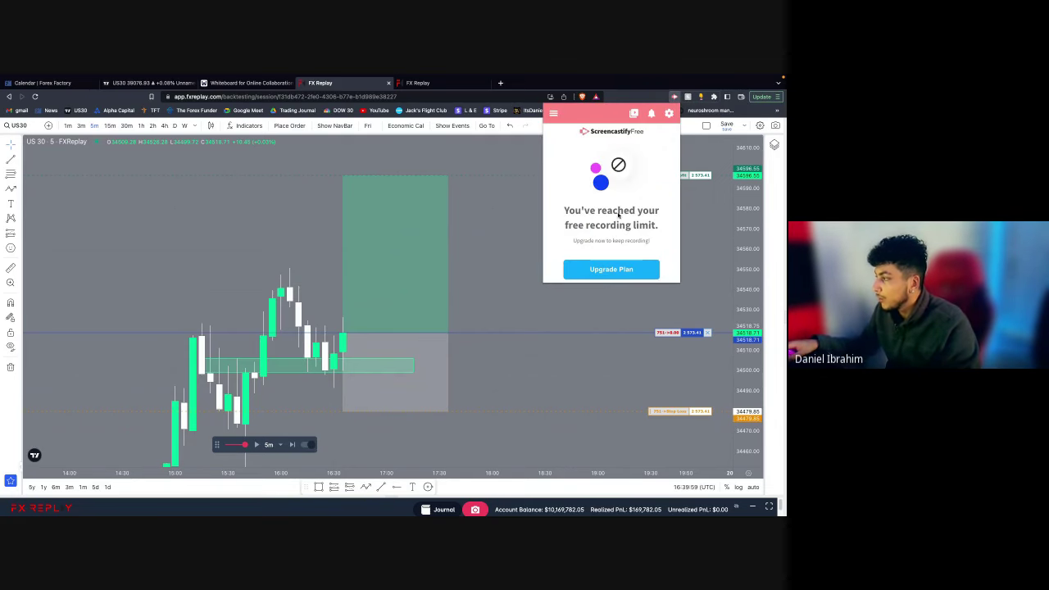
{"action": "left_click", "coordinate": [468, 215]}
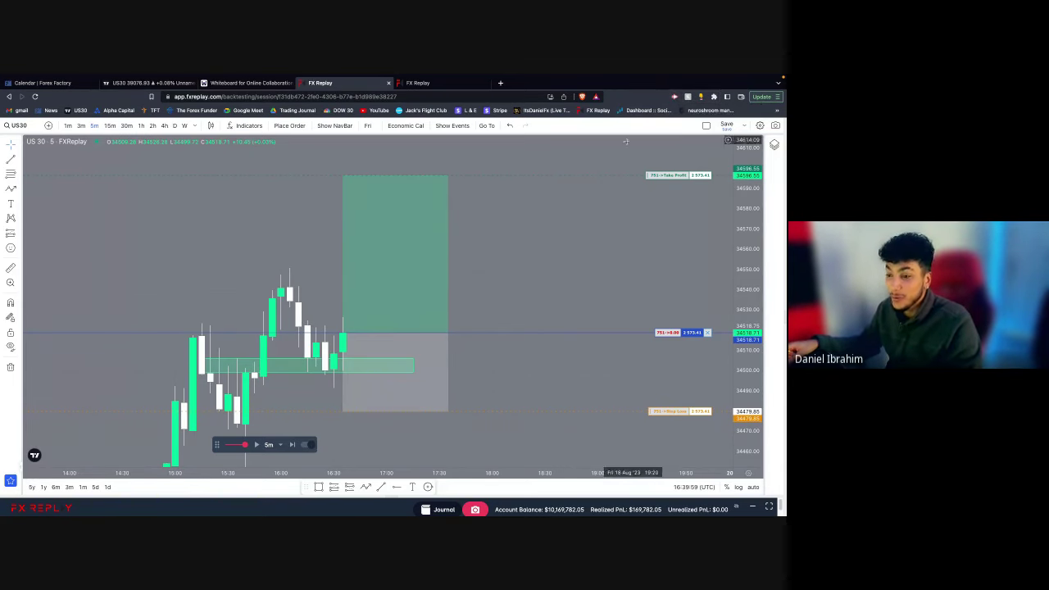
{"action": "left_click_drag", "start_coordinate": [523, 291], "coordinate": [531, 290]}
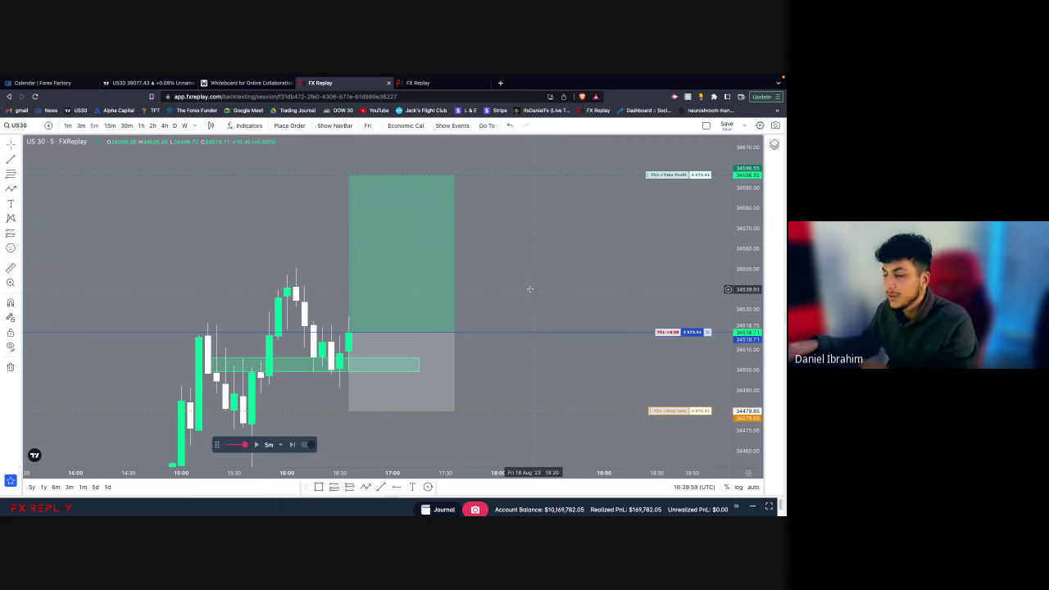
{"action": "scroll", "coordinate": [530, 289], "scroll_direction": "left", "scroll_amount": 3}
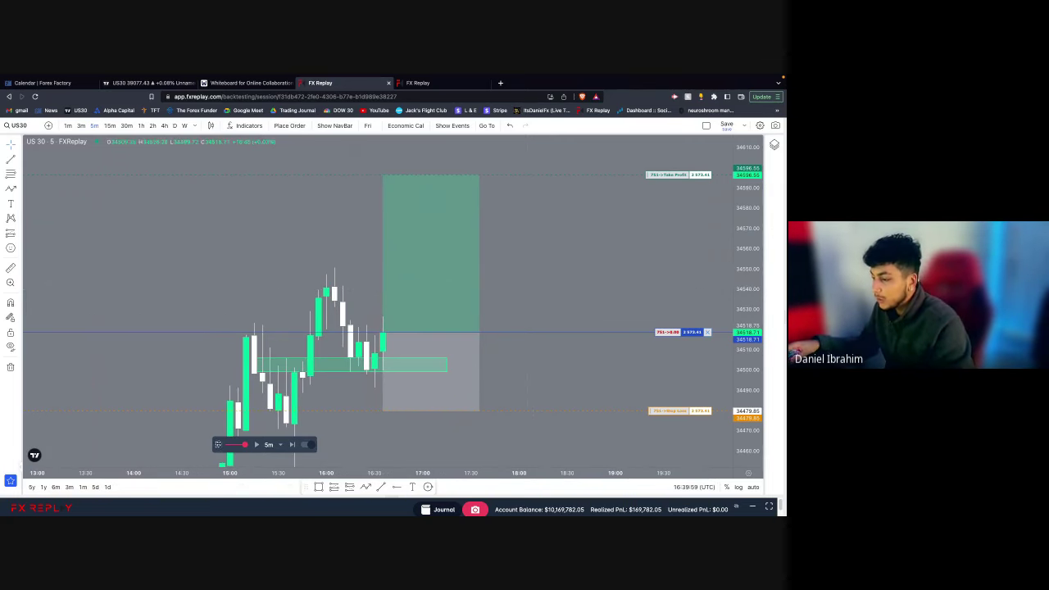
Step: Place a text note above the 15:00 candles at about 34,568, reading "1 - initial thoughts"
{"action": "left_click_drag", "start_coordinate": [216, 445], "coordinate": [63, 455]}
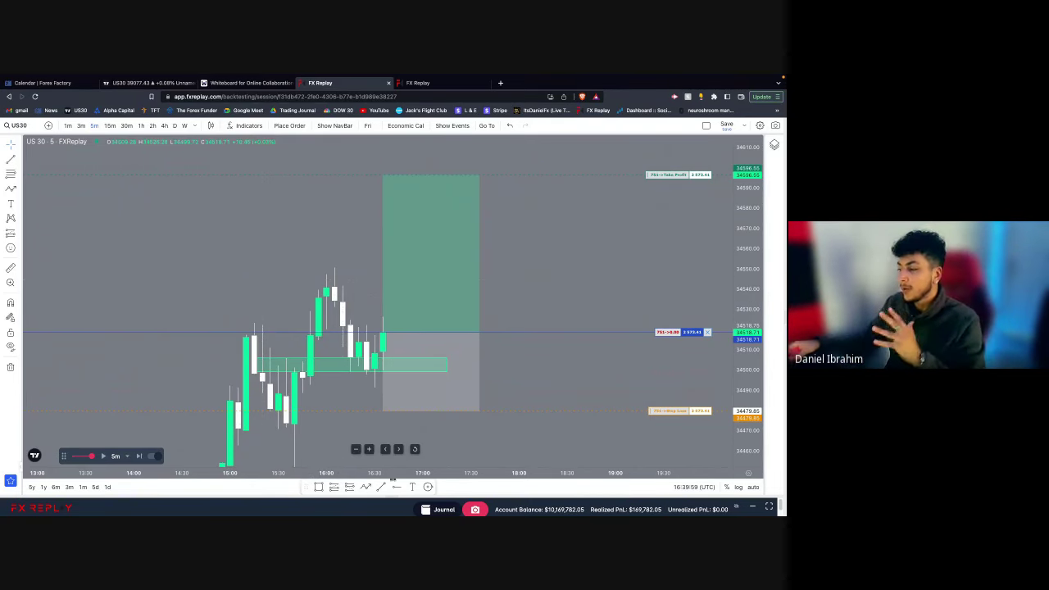
{"action": "left_click", "coordinate": [412, 487]}
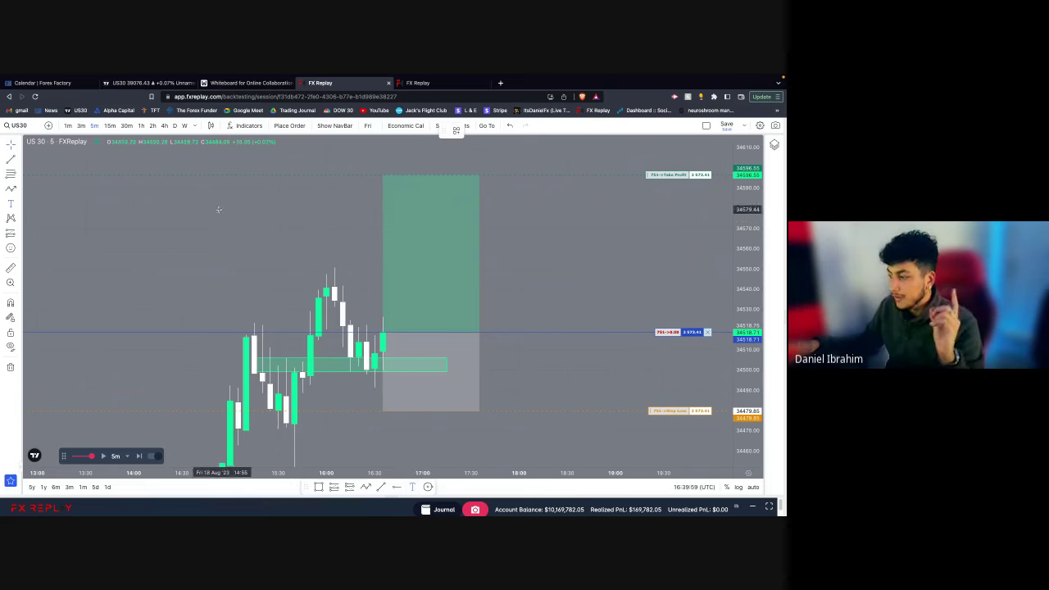
{"action": "left_click", "coordinate": [232, 235]}
{"action": "double_click", "coordinate": [232, 236]}
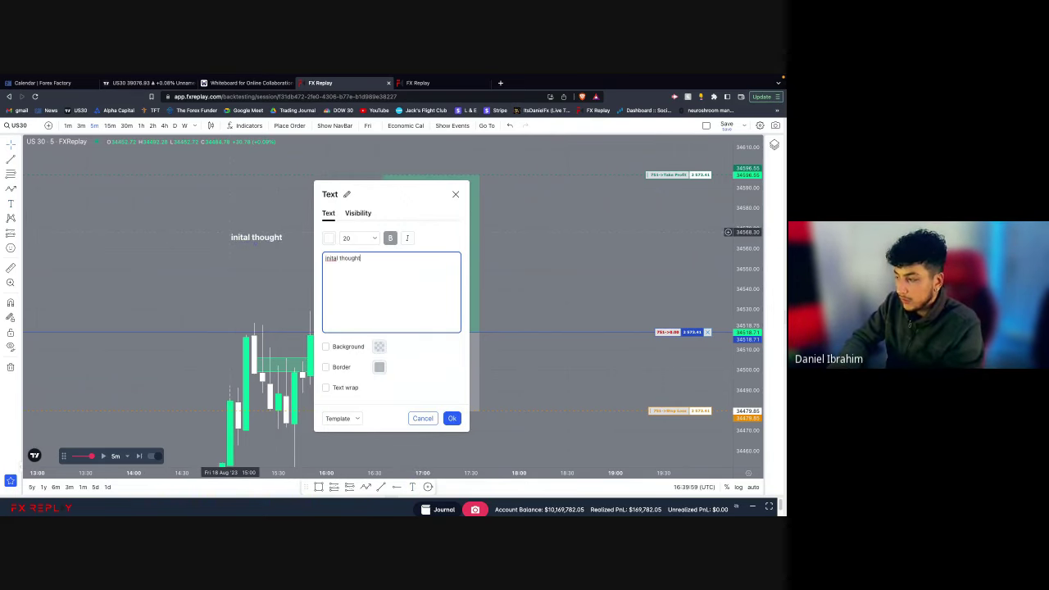
{"action": "right_click", "coordinate": [338, 260]}
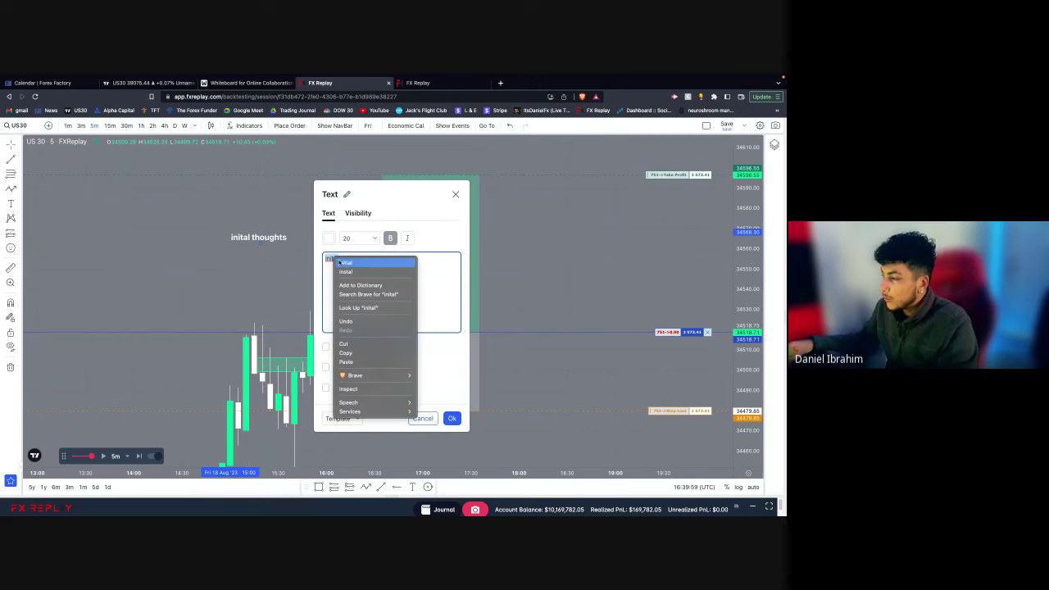
{"action": "left_click", "coordinate": [345, 263]}
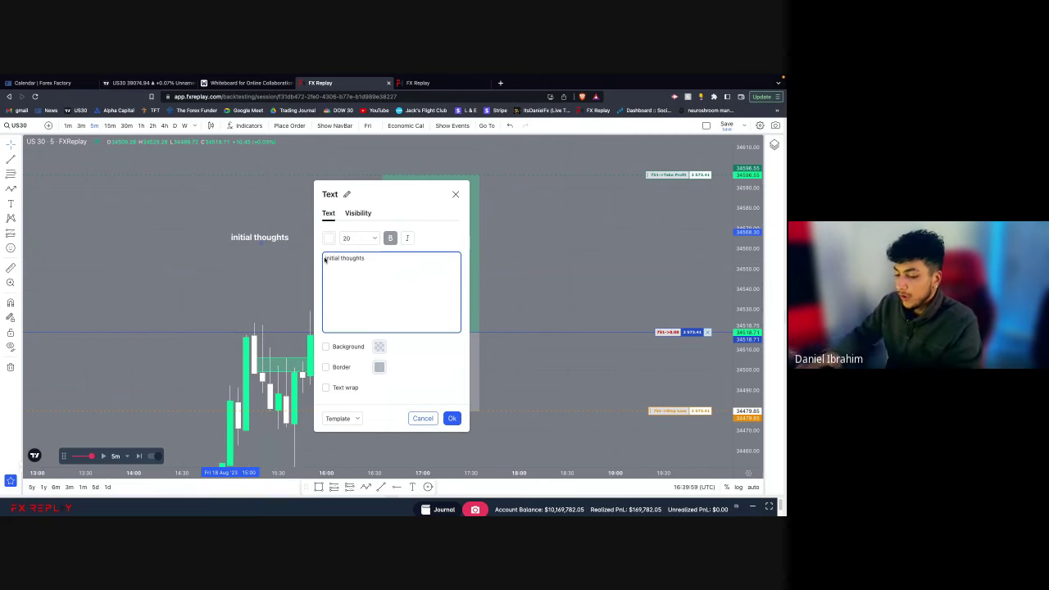
{"action": "left_click", "coordinate": [324, 259]}
{"action": "type", "text": "1 -"}
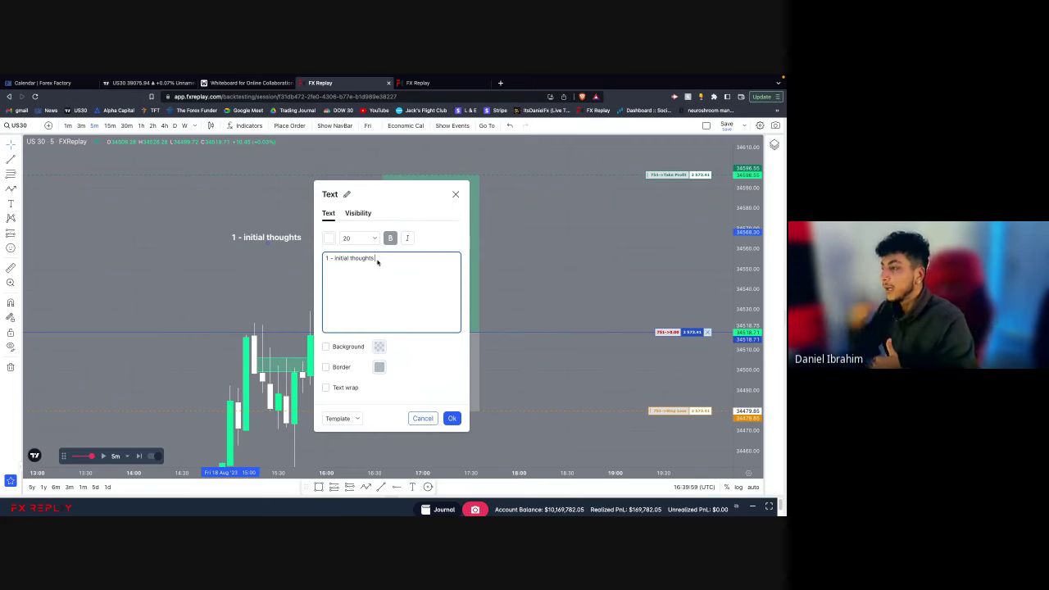
Step: Add the lines "2 - key level" and "3 - entry, sl & tp" to the chart note
{"action": "key", "text": "Return"}
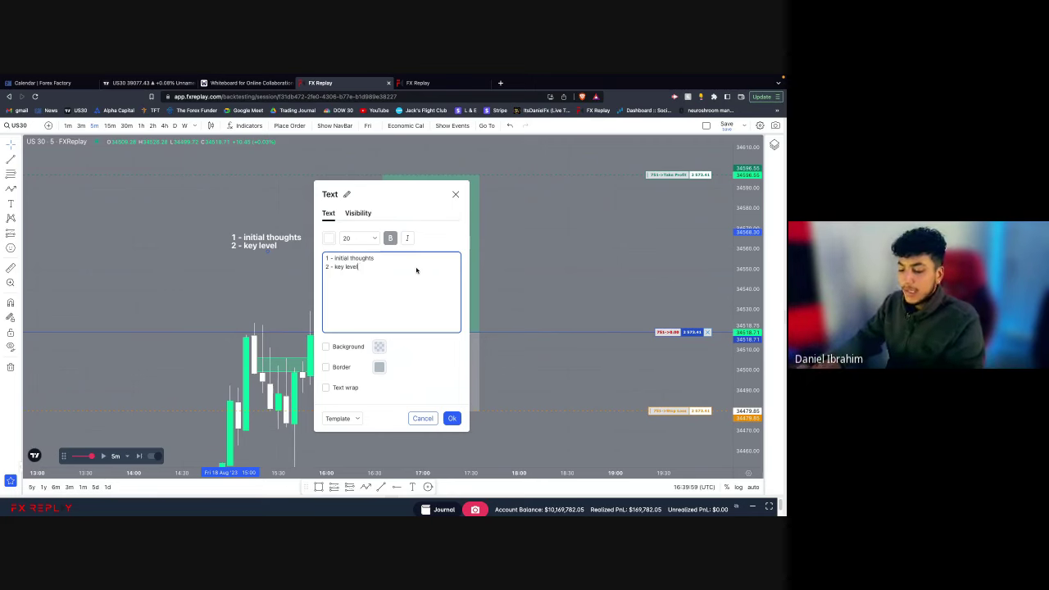
{"action": "key", "text": "Return"}
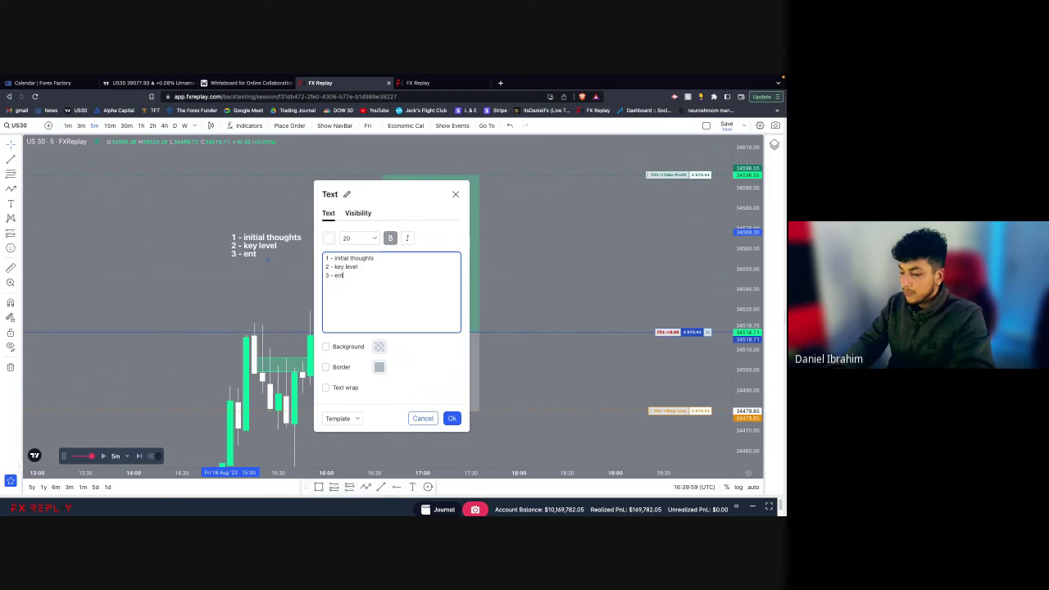
{"action": "type", "text": "ry"}
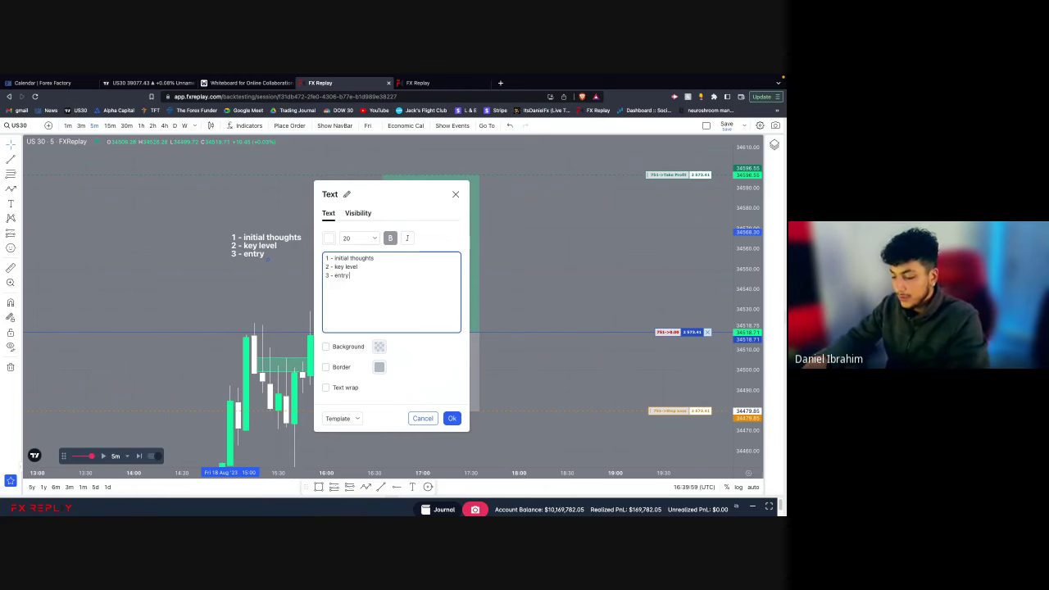
{"action": "type", "text": ", sl"}
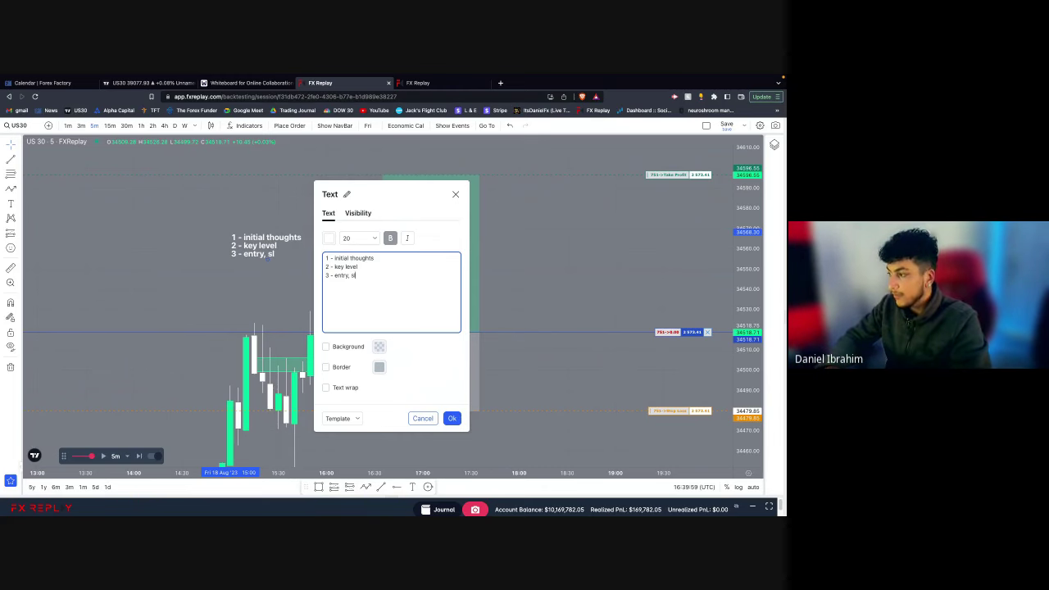
{"action": "type", "text": " & tp"}
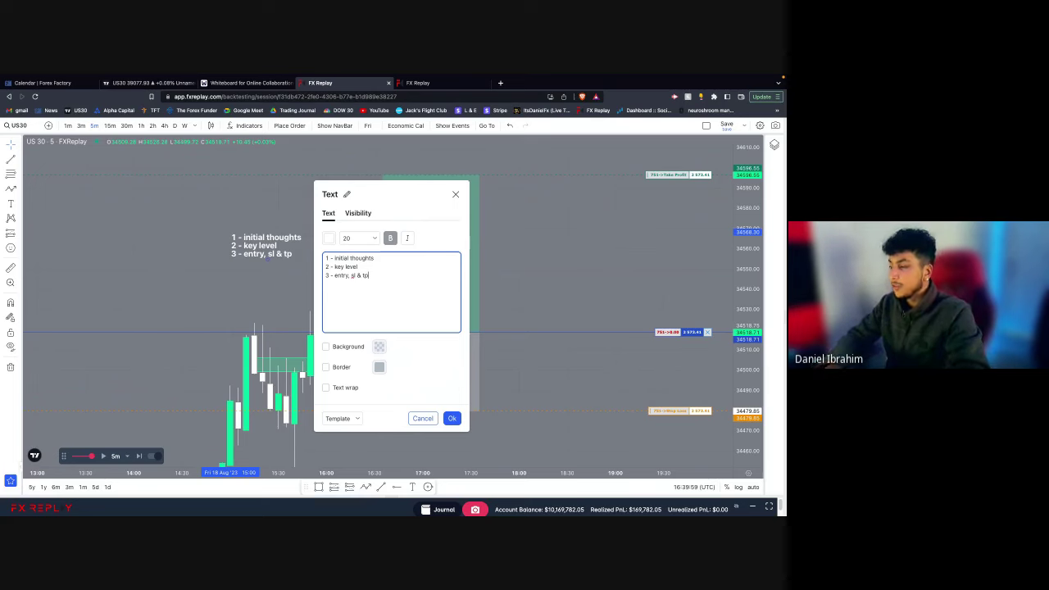
Step: Add a fourth line to the chart note reading "4 - confidence - visual", correcting its misspelled words
{"action": "left_click_drag", "start_coordinate": [412, 218], "coordinate": [227, 209]}
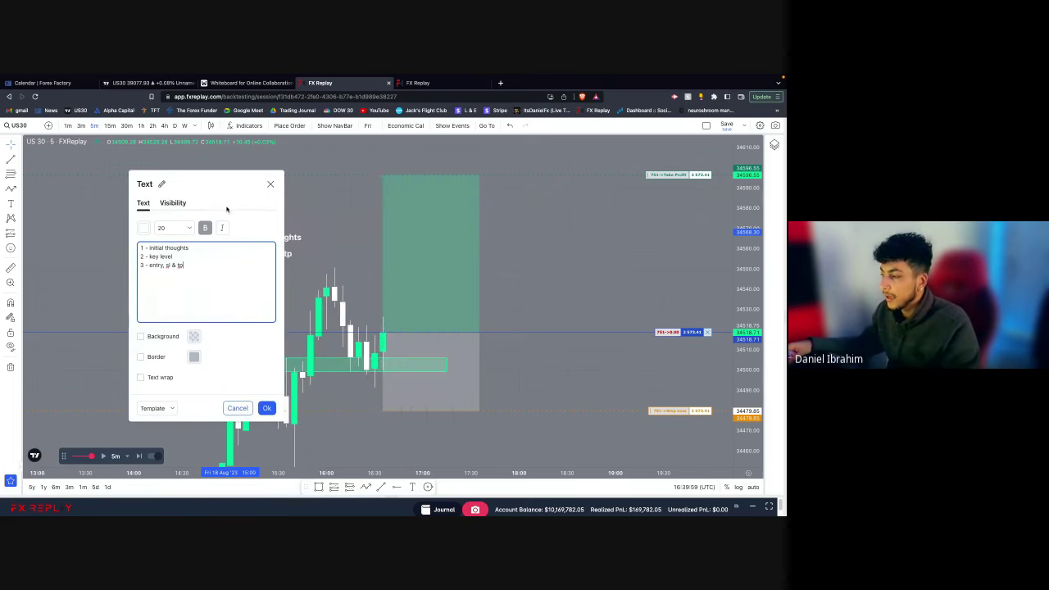
{"action": "left_click_drag", "start_coordinate": [139, 262], "coordinate": [204, 263]}
{"action": "left_click", "coordinate": [202, 270]}
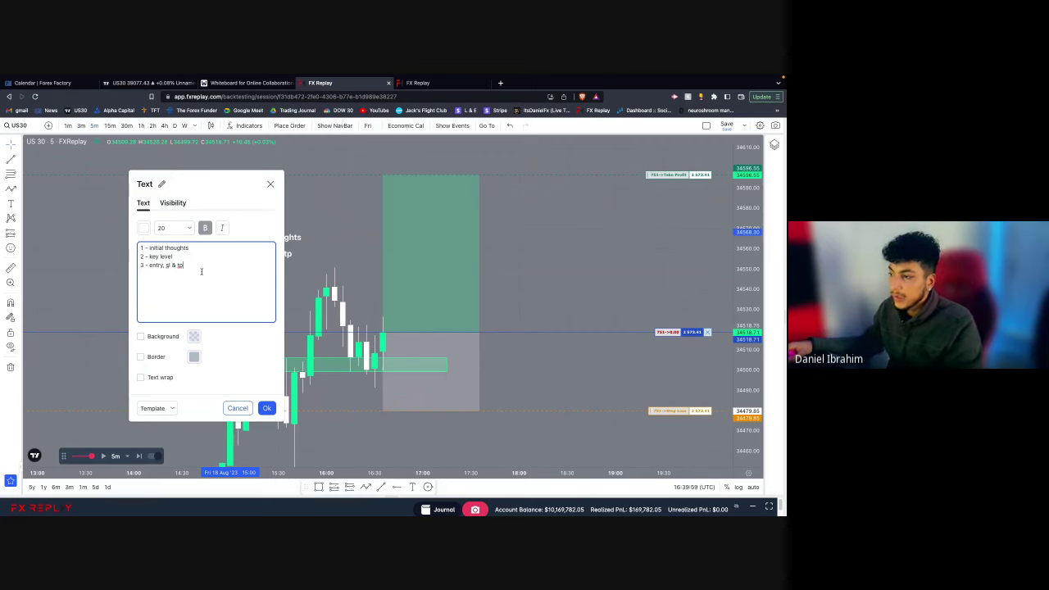
{"action": "key", "text": "Return"}
{"action": "type", "text": "4 - con"}
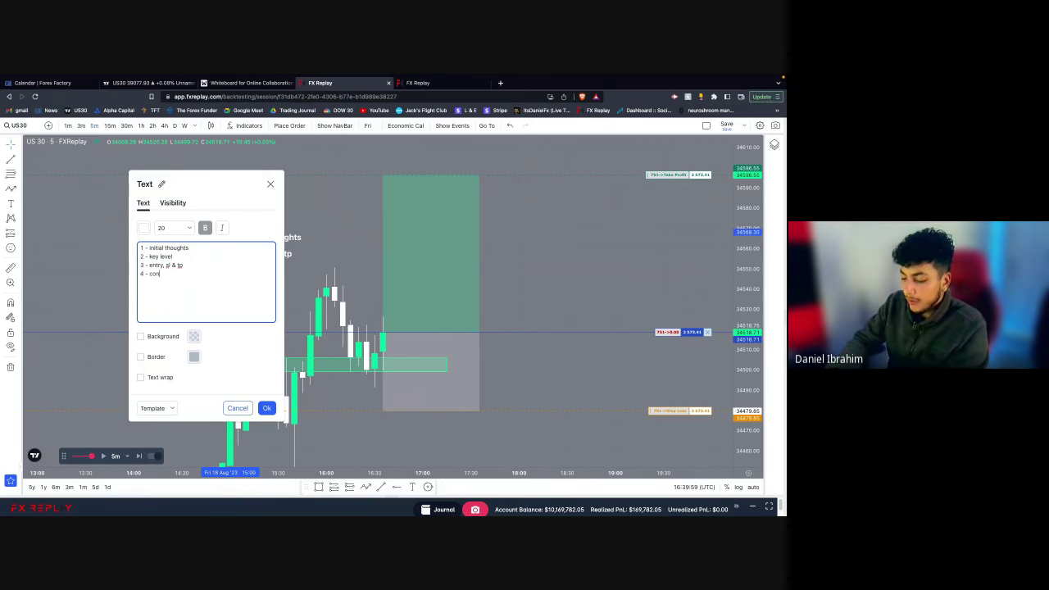
{"action": "type", "text": "fidance"}
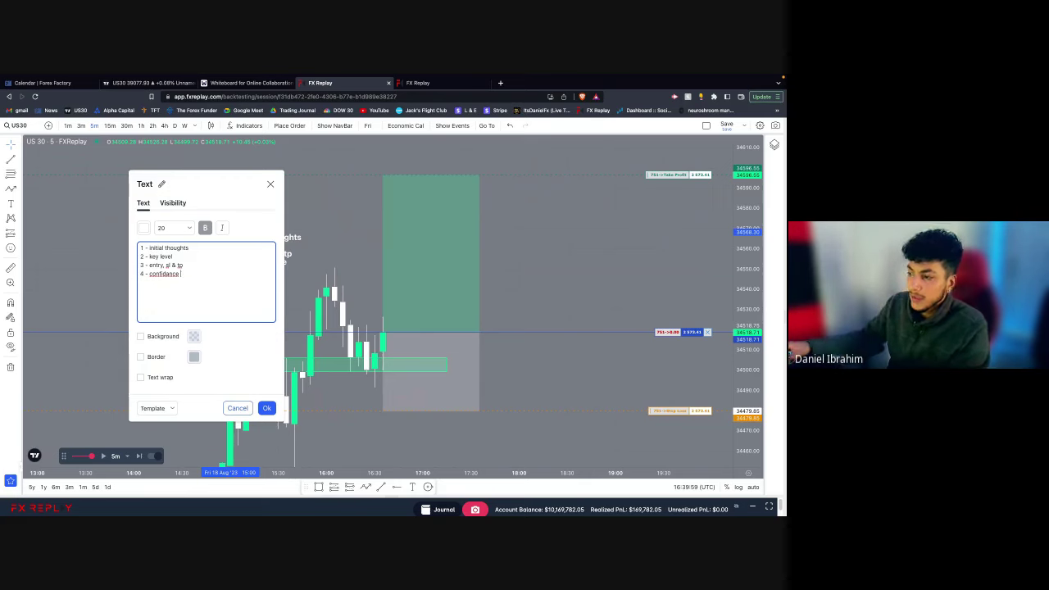
{"action": "right_click", "coordinate": [166, 272]}
{"action": "left_click", "coordinate": [181, 275]}
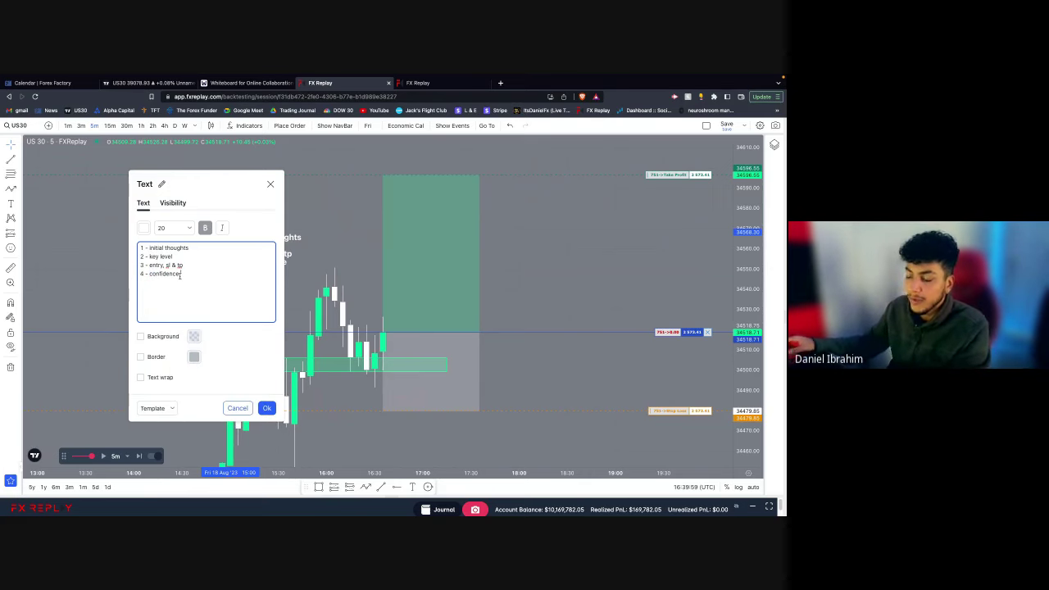
{"action": "type", "text": "-"}
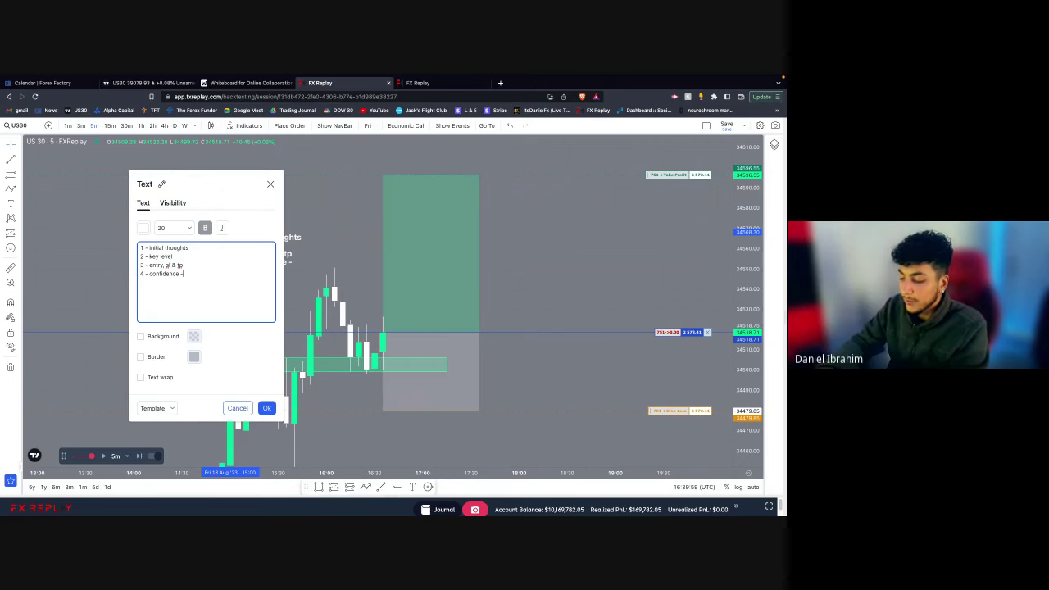
{"action": "type", "text": " voisaul"}
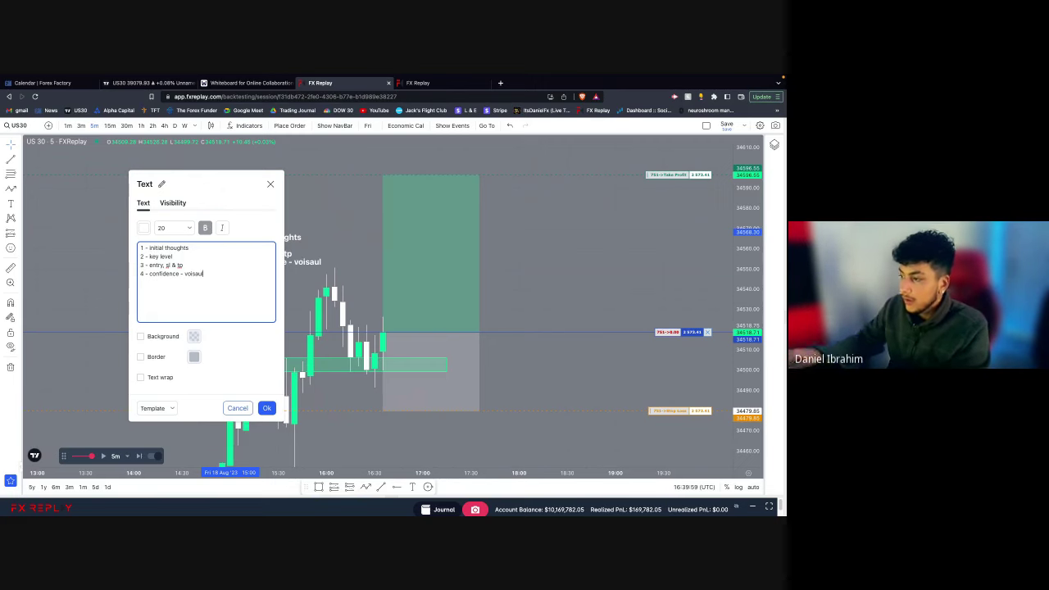
{"action": "right_click", "coordinate": [198, 274]}
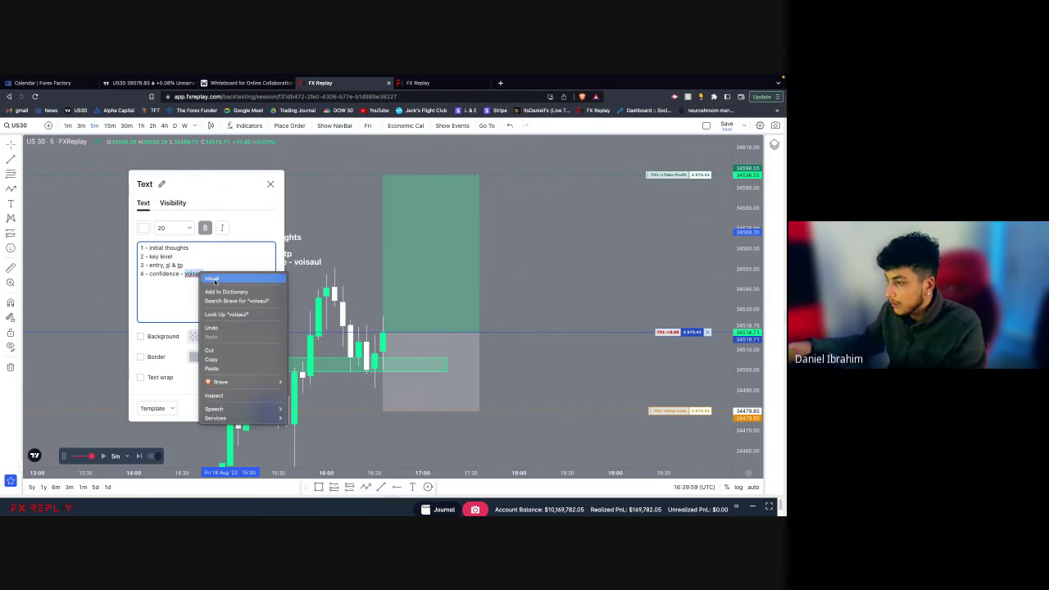
{"action": "left_click", "coordinate": [211, 278]}
Step: Add a fifth line to the chart note reading "5 - trade management", with the spelling corrected
{"action": "left_click_drag", "start_coordinate": [182, 183], "coordinate": [128, 192]}
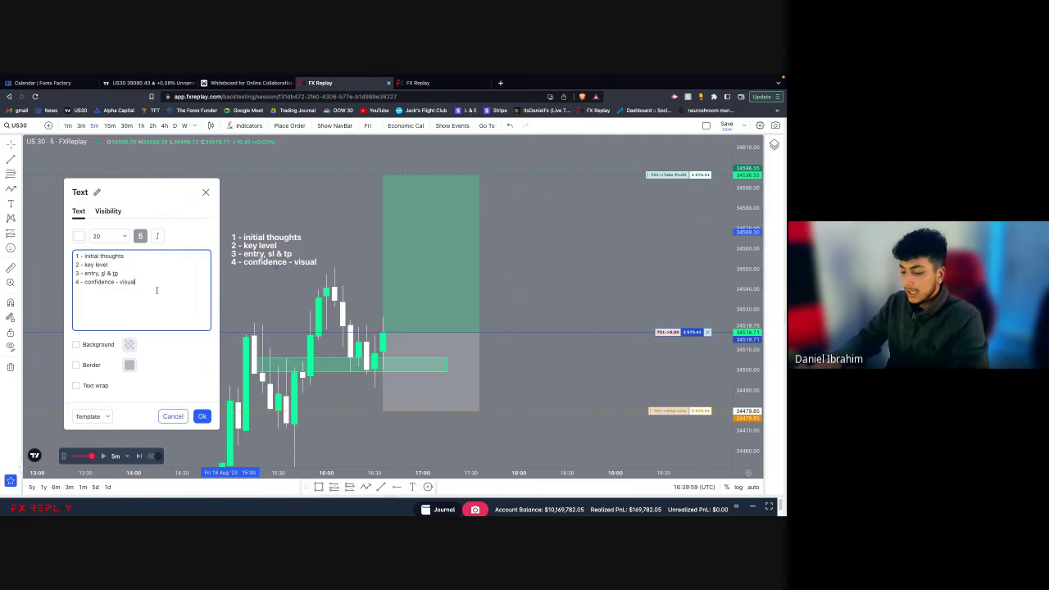
{"action": "type", "text": "5-"}
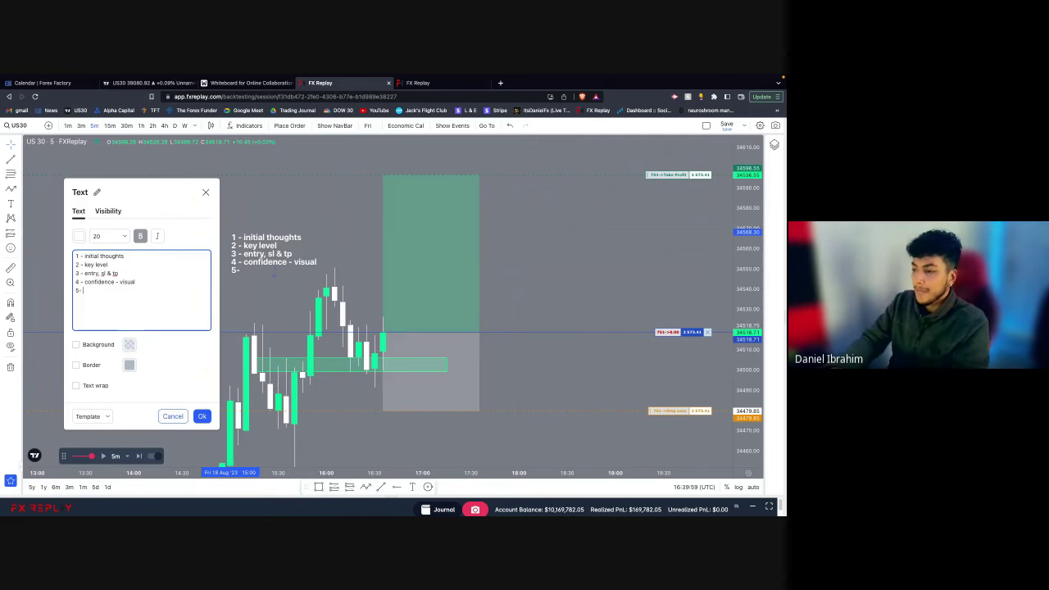
{"action": "key", "text": "BackSpace"}
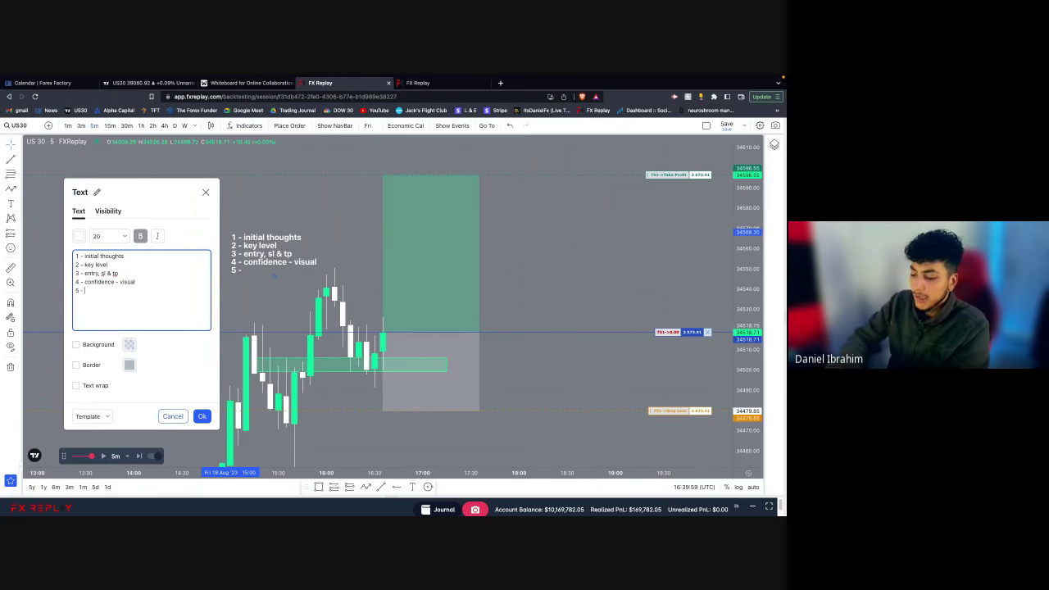
{"action": "type", "text": "- tra"}
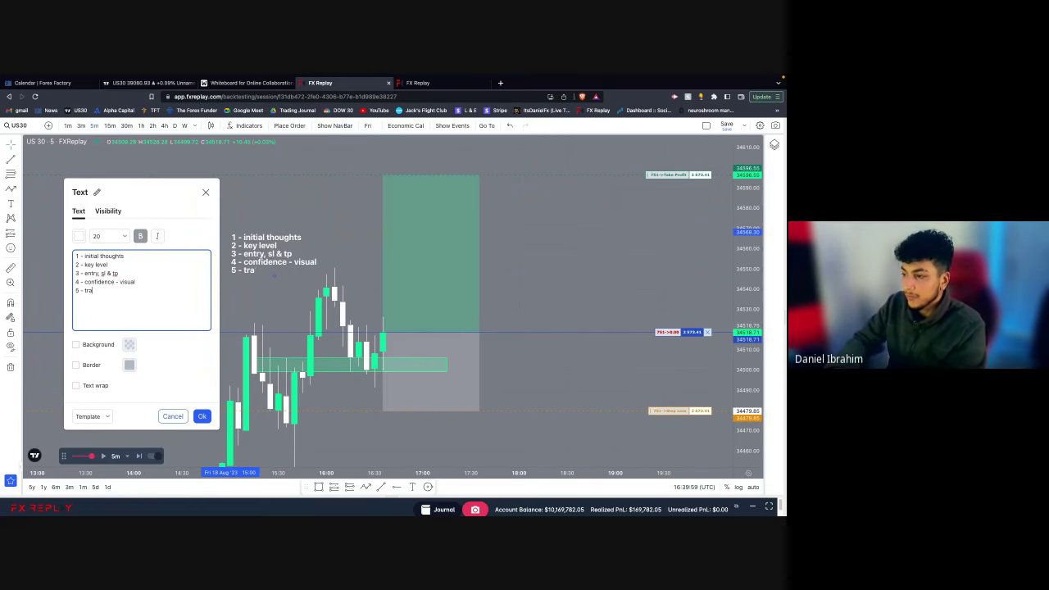
{"action": "type", "text": "fdegment"}
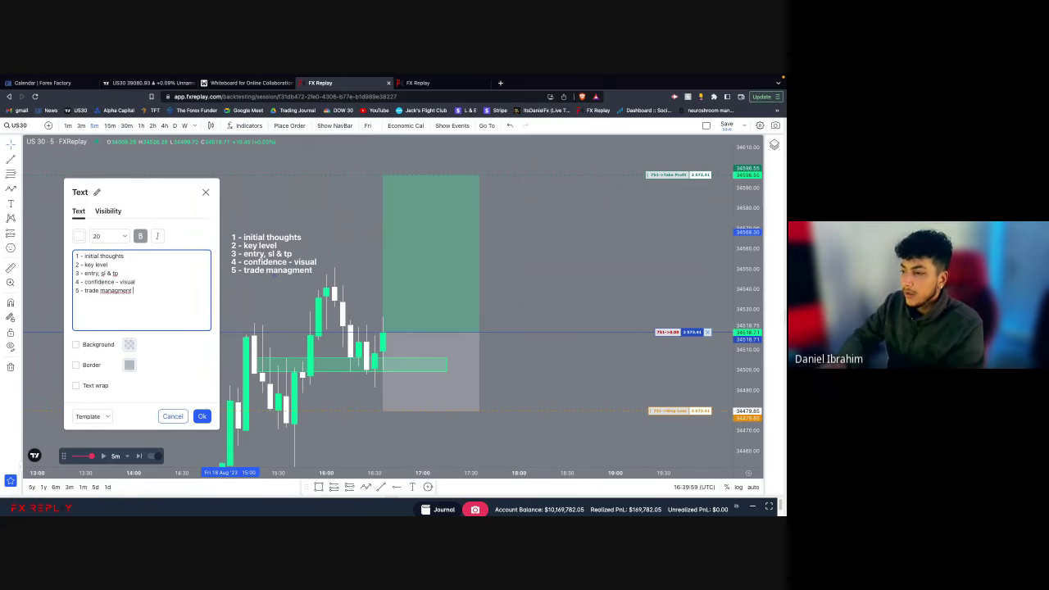
{"action": "right_click", "coordinate": [115, 291]}
{"action": "left_click", "coordinate": [156, 291]}
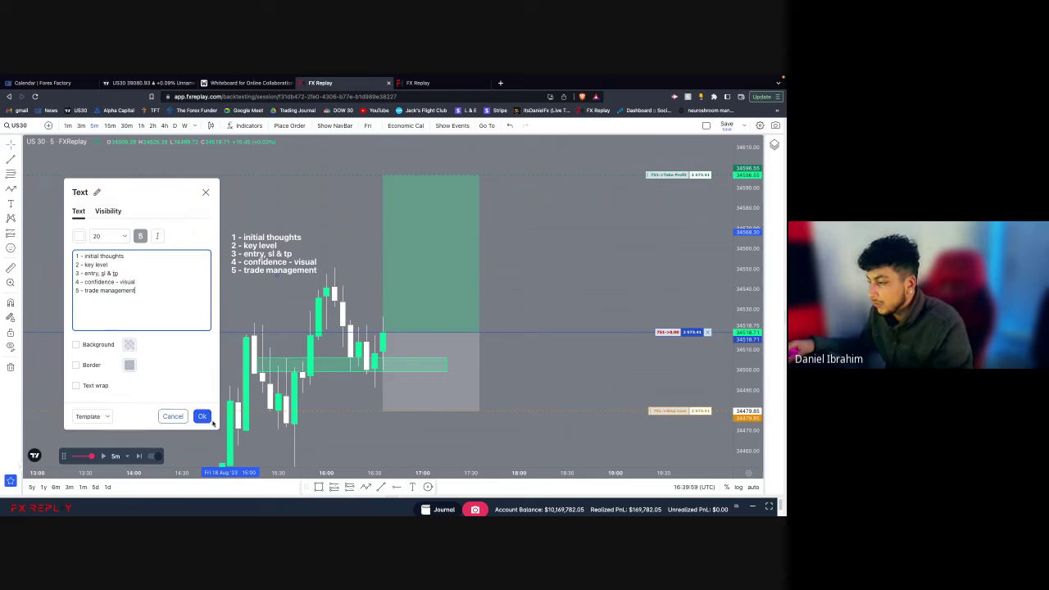
Step: Finish the five-line checklist note and move it up and to the left, clear of the 15:00 candles
{"action": "left_click", "coordinate": [201, 416]}
{"action": "left_click", "coordinate": [204, 263]}
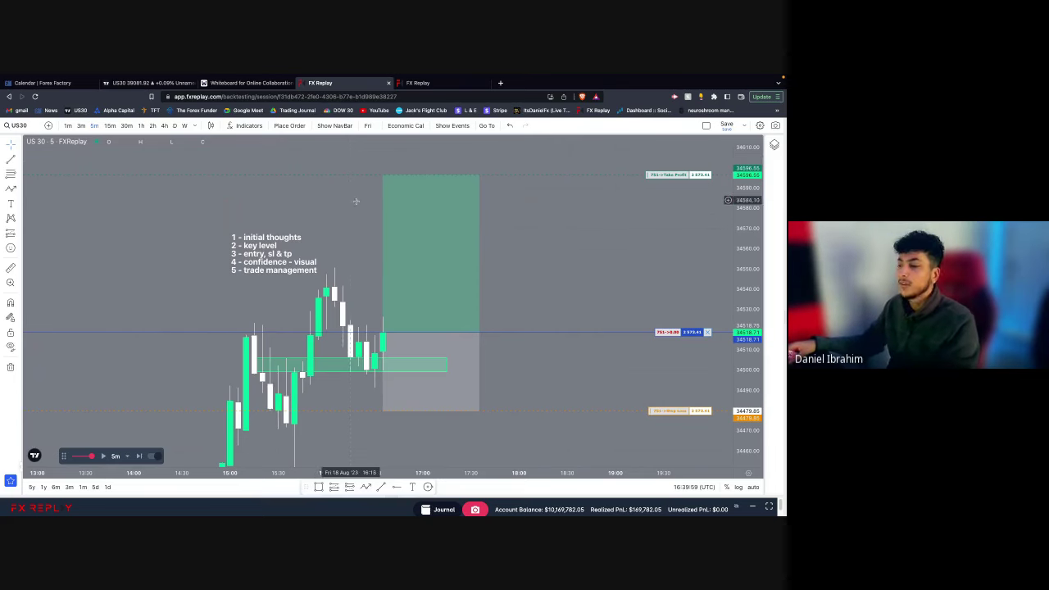
{"action": "left_click_drag", "start_coordinate": [246, 242], "coordinate": [214, 218]}
{"action": "left_click", "coordinate": [204, 178]}
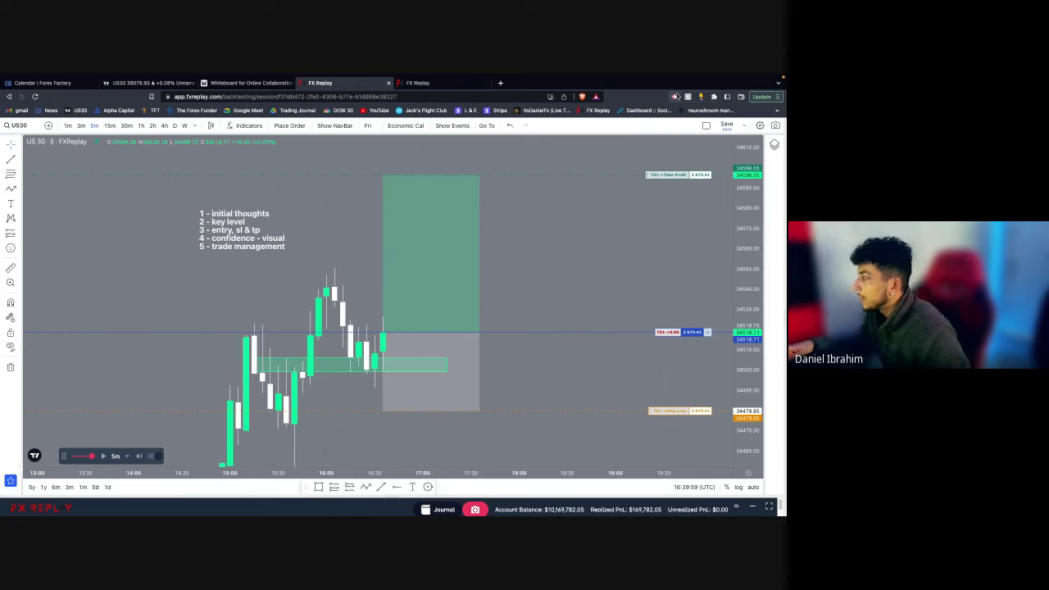
Step: Open the Screencastify recorder extension and dismiss it
{"action": "left_click", "coordinate": [676, 97]}
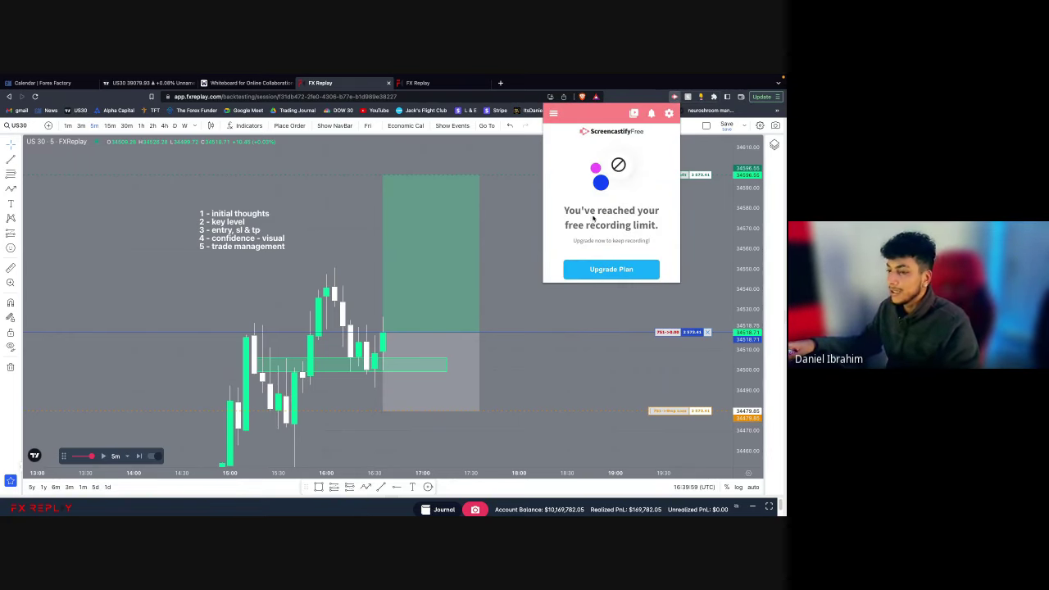
{"action": "left_click", "coordinate": [481, 242]}
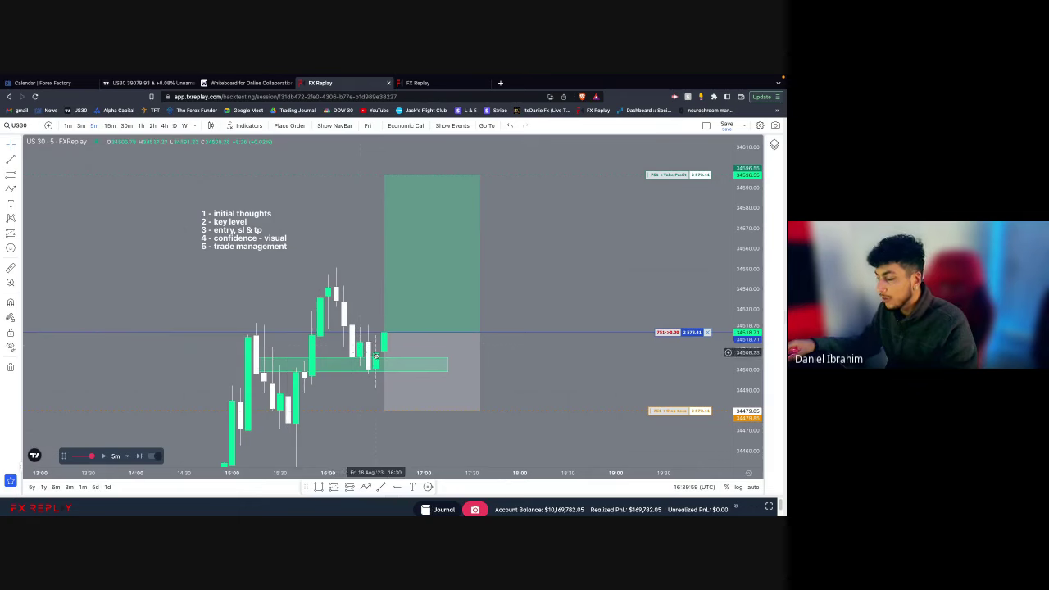
Step: Advance the US30 replay candle by candle on the 5-minute timeframe to 17:29:59
{"action": "left_click_drag", "start_coordinate": [355, 252], "coordinate": [351, 226]}
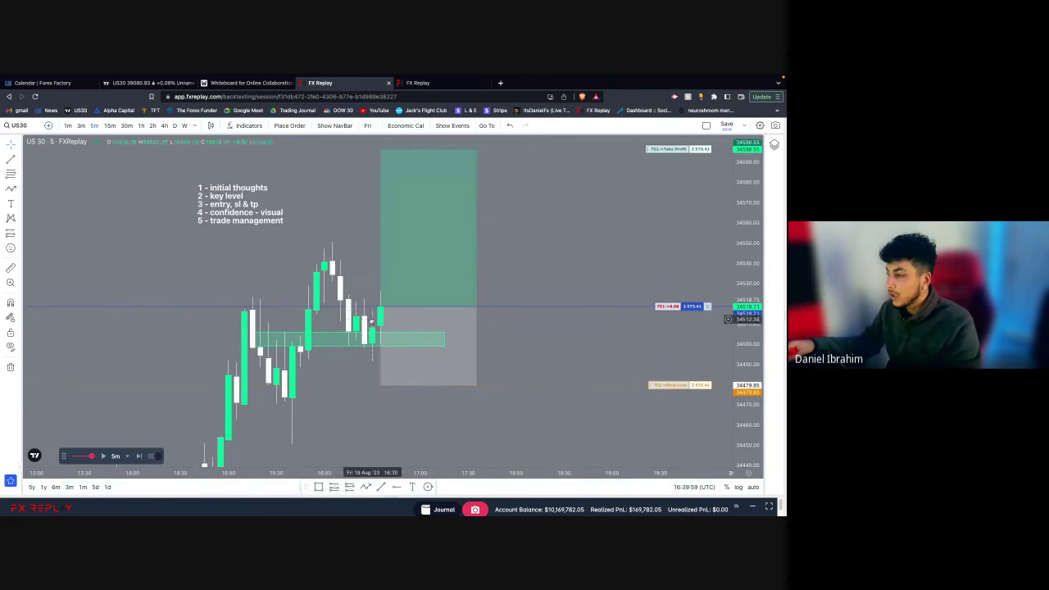
{"action": "left_click_drag", "start_coordinate": [332, 317], "coordinate": [323, 293]}
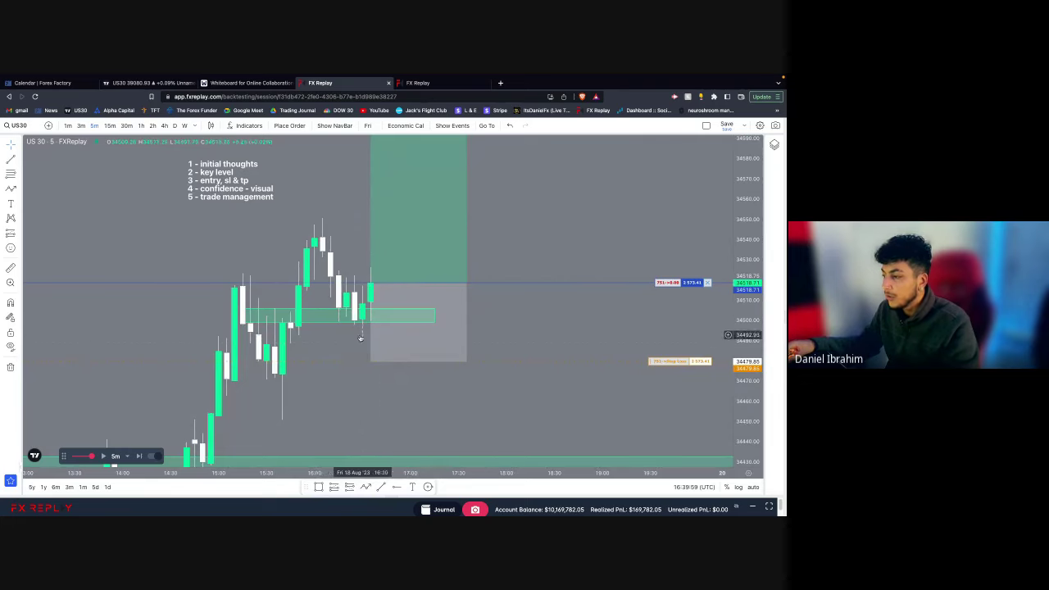
{"action": "scroll", "coordinate": [331, 256], "scroll_direction": "down", "scroll_amount": 1}
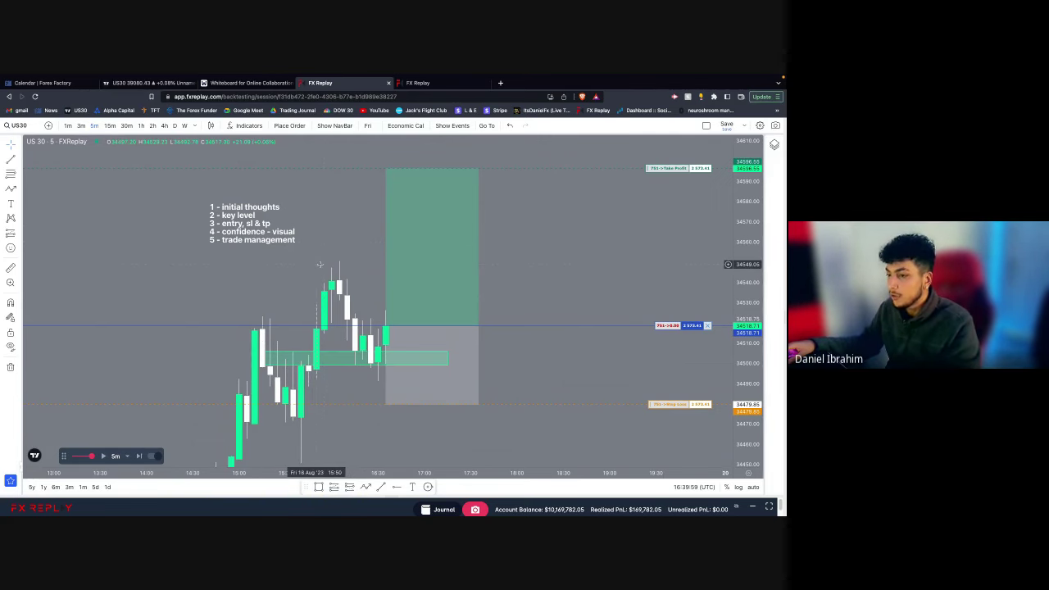
{"action": "mouse_move", "coordinate": [462, 184]}
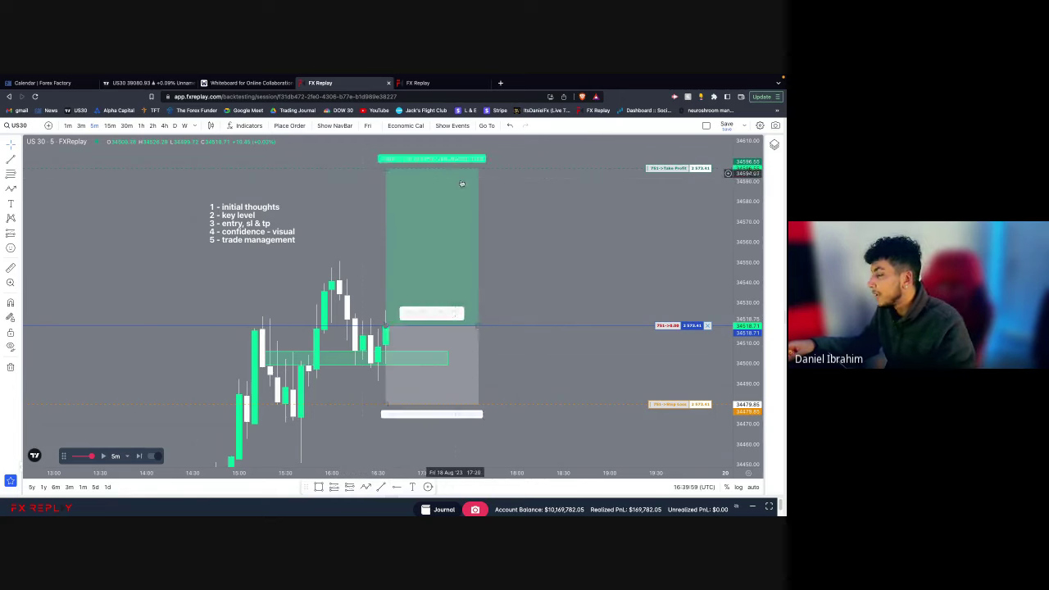
{"action": "left_click", "coordinate": [138, 456]}
{"action": "left_click", "coordinate": [138, 457]}
{"action": "left_click", "coordinate": [138, 456]}
{"action": "left_click", "coordinate": [138, 457]}
{"action": "left_click", "coordinate": [138, 456]}
{"action": "left_click", "coordinate": [137, 456]}
{"action": "left_click", "coordinate": [137, 457]}
{"action": "left_click", "coordinate": [138, 457]}
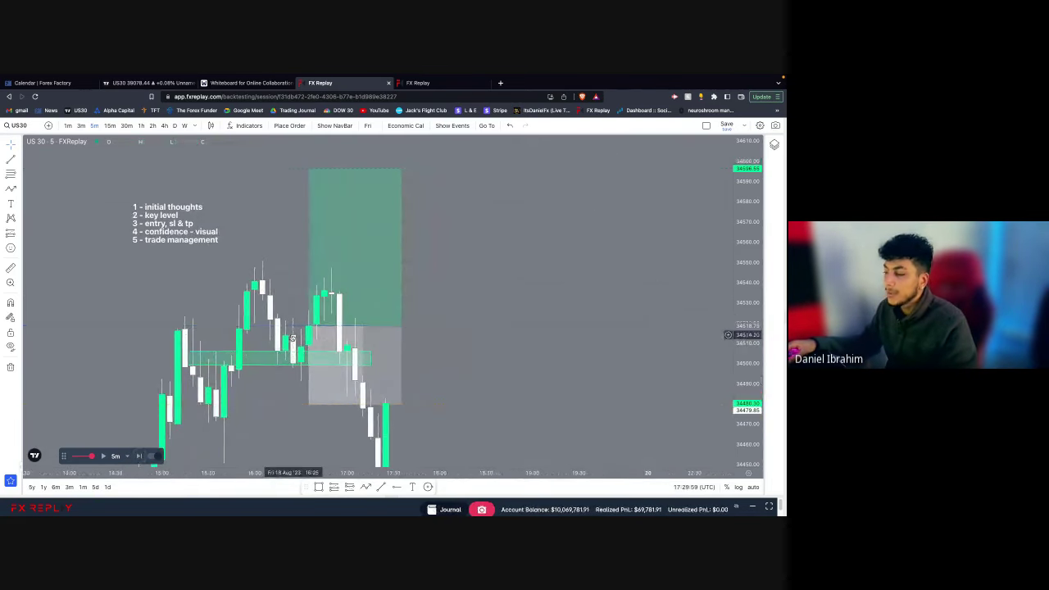
Step: Shift the checklist note slightly lower on the chart, to about 34,577, and deselect it
{"action": "left_click_drag", "start_coordinate": [435, 323], "coordinate": [424, 300]}
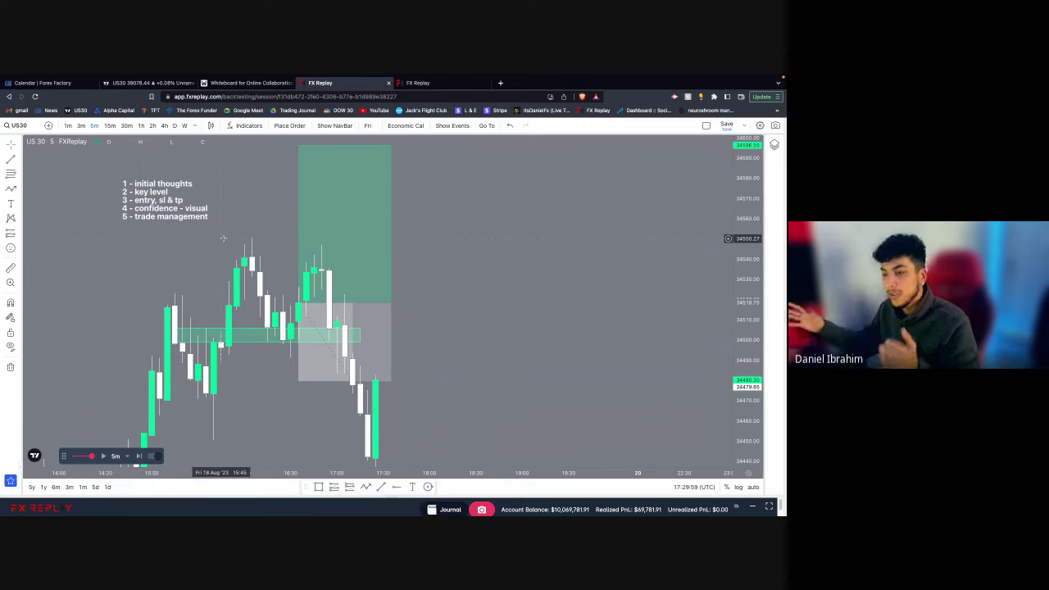
{"action": "left_click", "coordinate": [157, 221]}
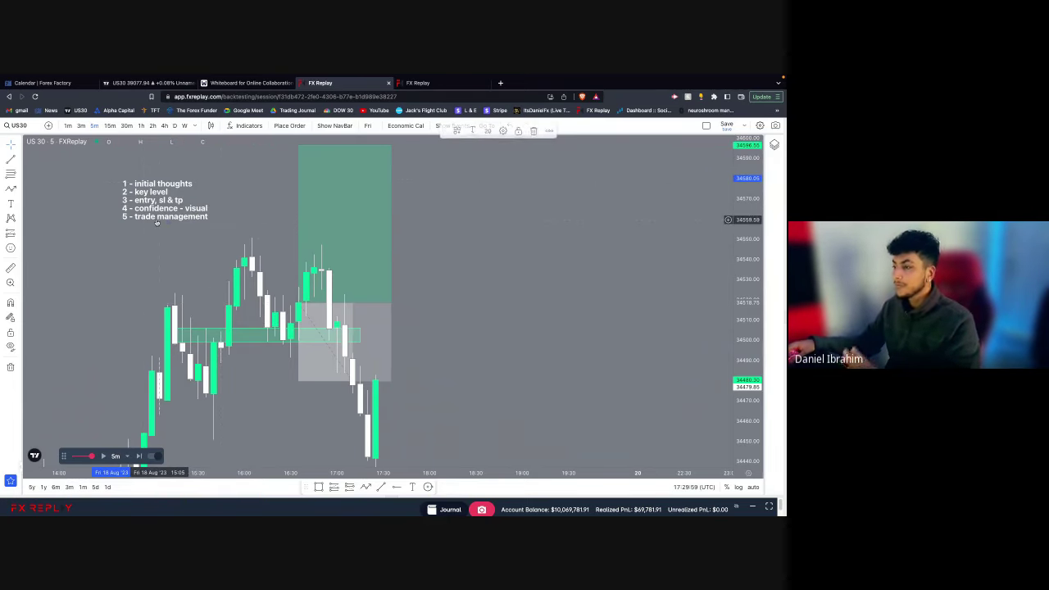
{"action": "left_click_drag", "start_coordinate": [157, 221], "coordinate": [157, 227]}
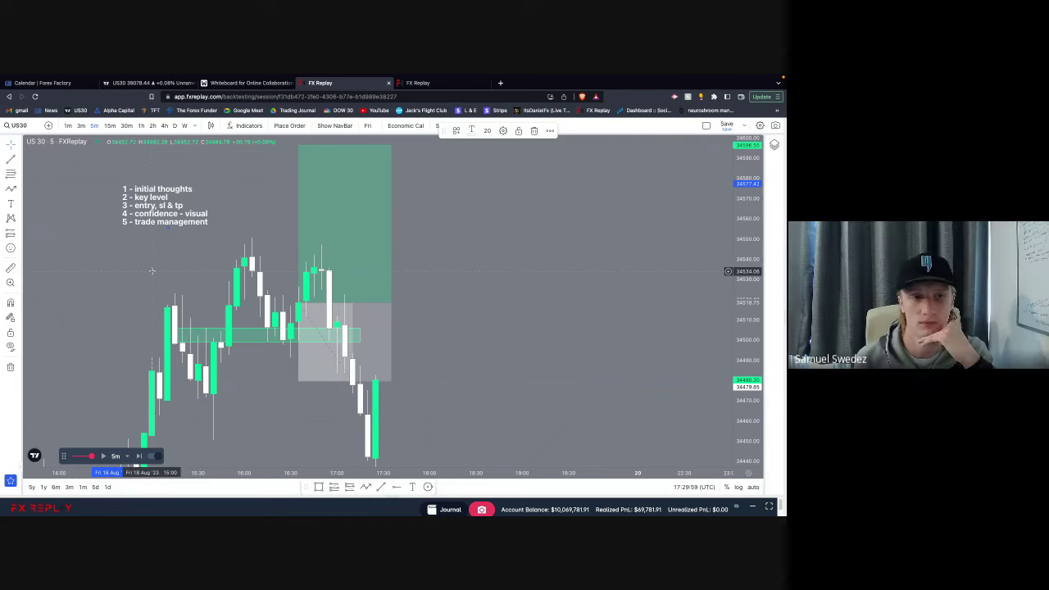
{"action": "left_click", "coordinate": [152, 271]}
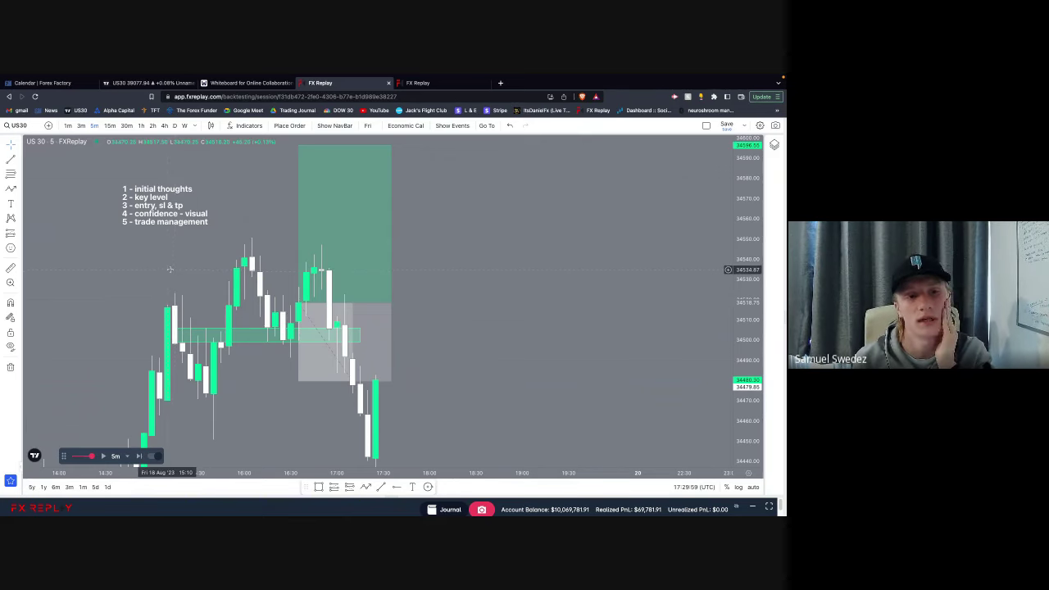
Step: Delete the checklist note, the long position drawing and both green zones together, and return the price scale to auto-fit
{"action": "scroll", "coordinate": [159, 264], "scroll_direction": "down", "scroll_amount": 1}
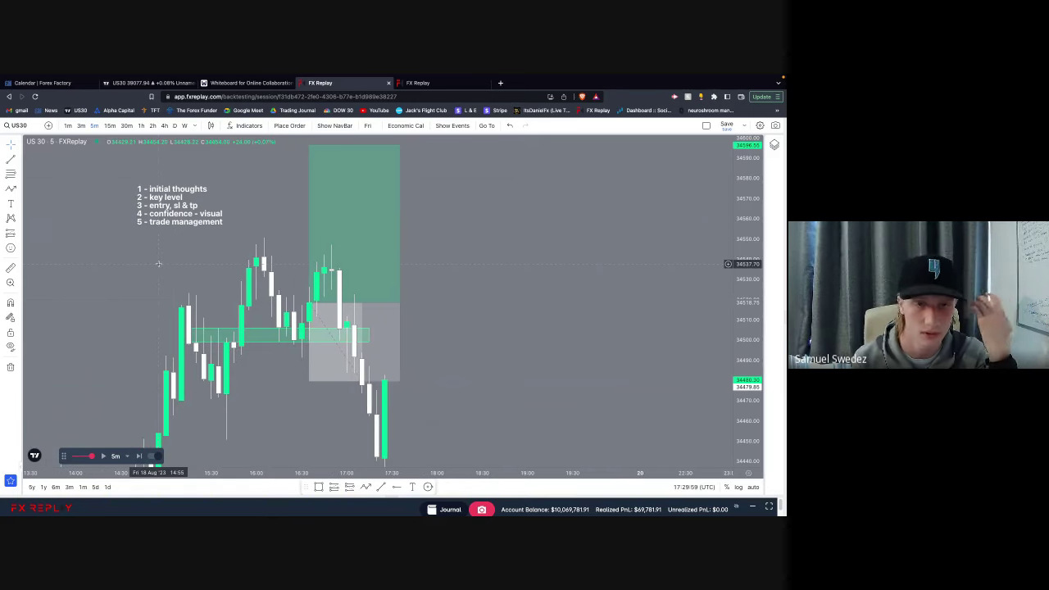
{"action": "left_click_drag", "start_coordinate": [746, 246], "coordinate": [747, 360]}
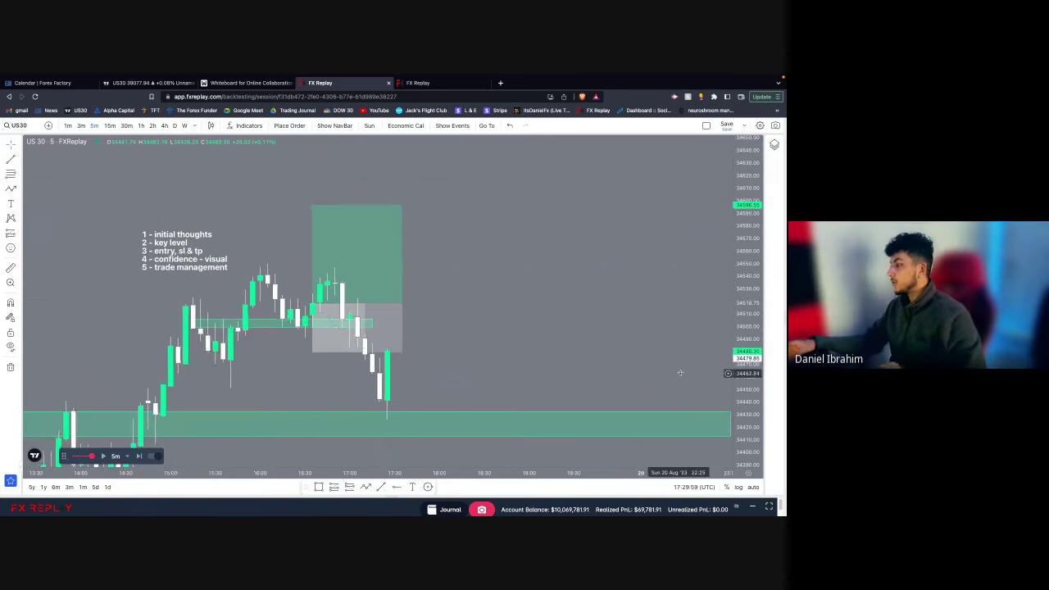
{"action": "scroll", "coordinate": [680, 373], "scroll_direction": "down", "scroll_amount": 3}
{"action": "left_click_drag", "start_coordinate": [284, 214], "coordinate": [691, 429]}
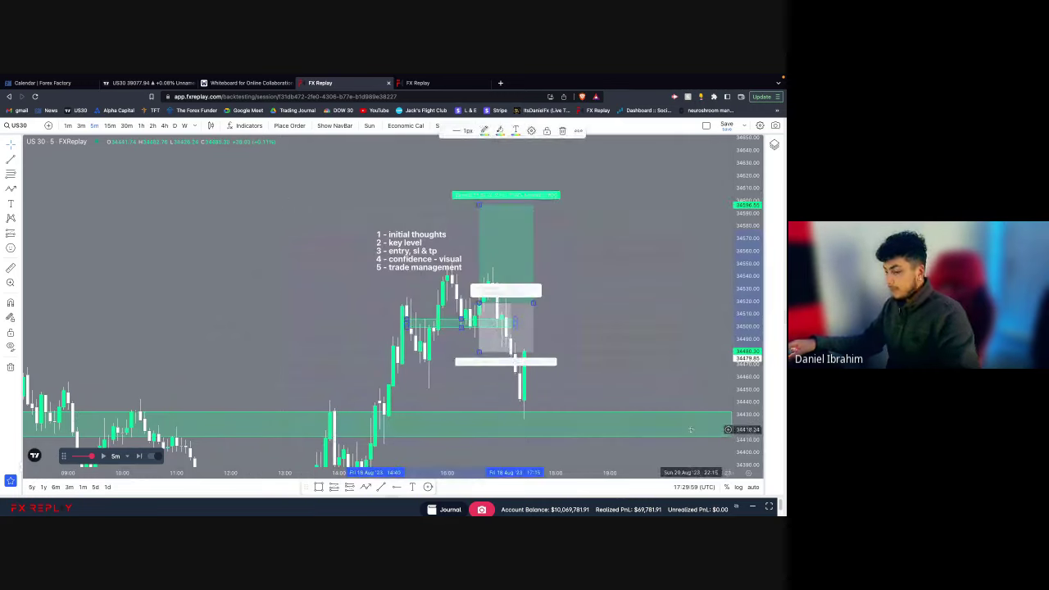
{"action": "key", "text": "Delete"}
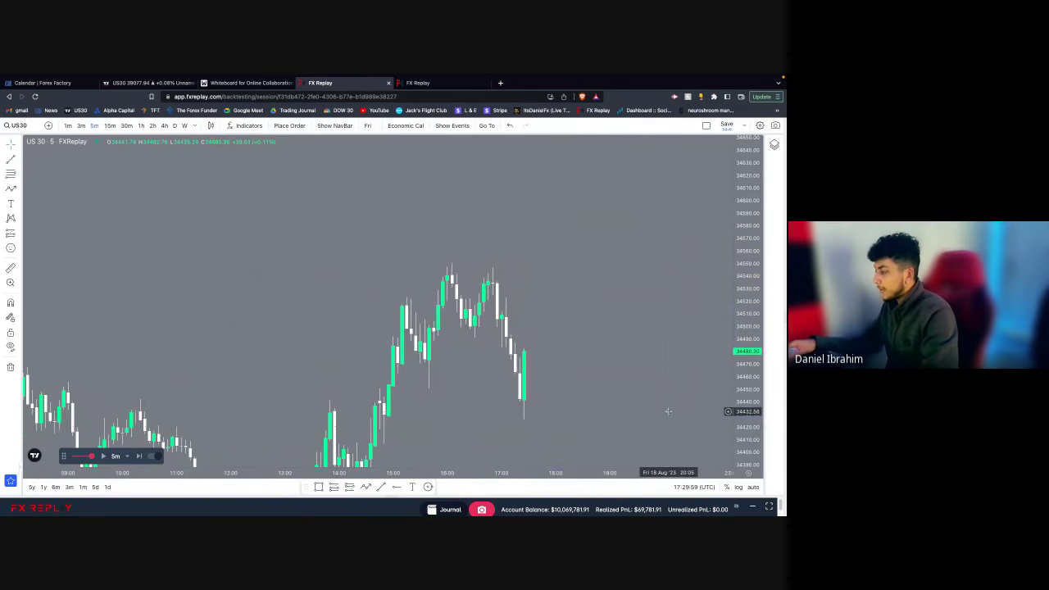
{"action": "double_click", "coordinate": [744, 301]}
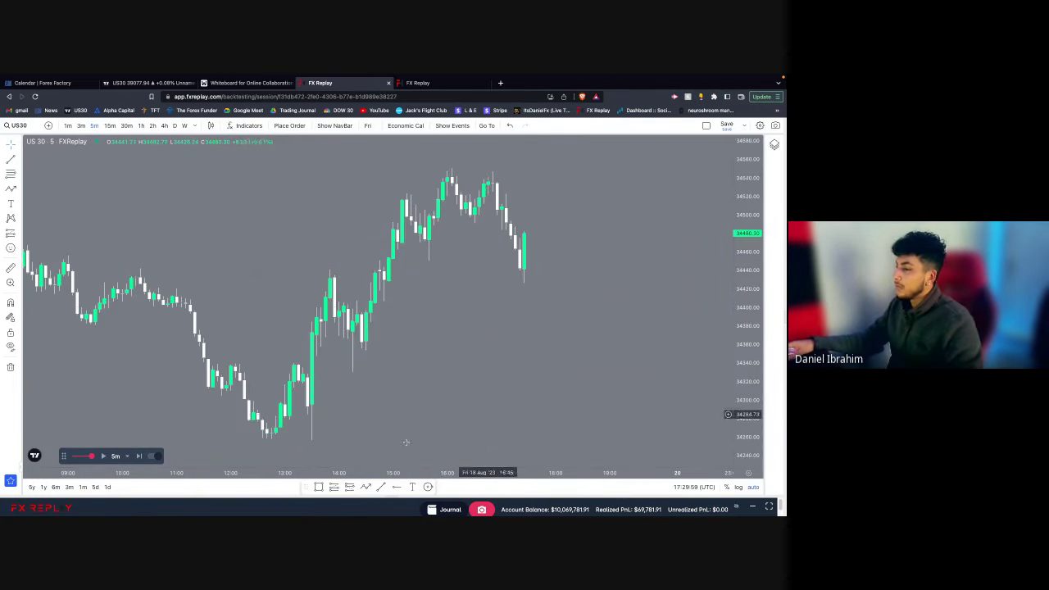